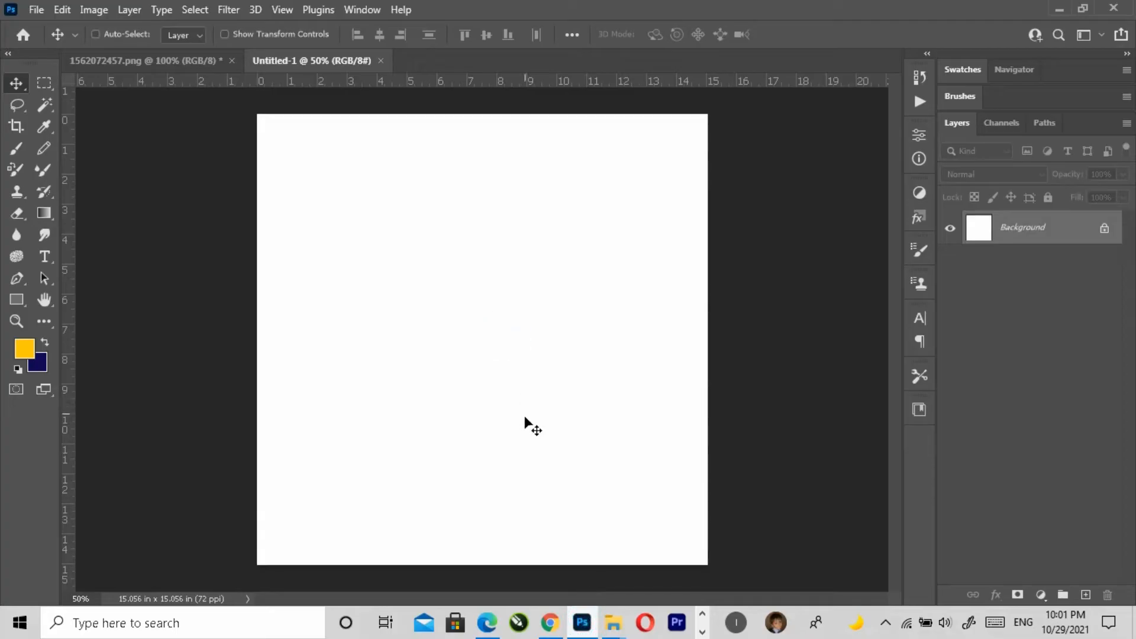
Paste the stadium photo into the blank document and convert its layer to a smart object.
key("ctrl+v")
left_click(1126, 124)
left_click(999, 325)
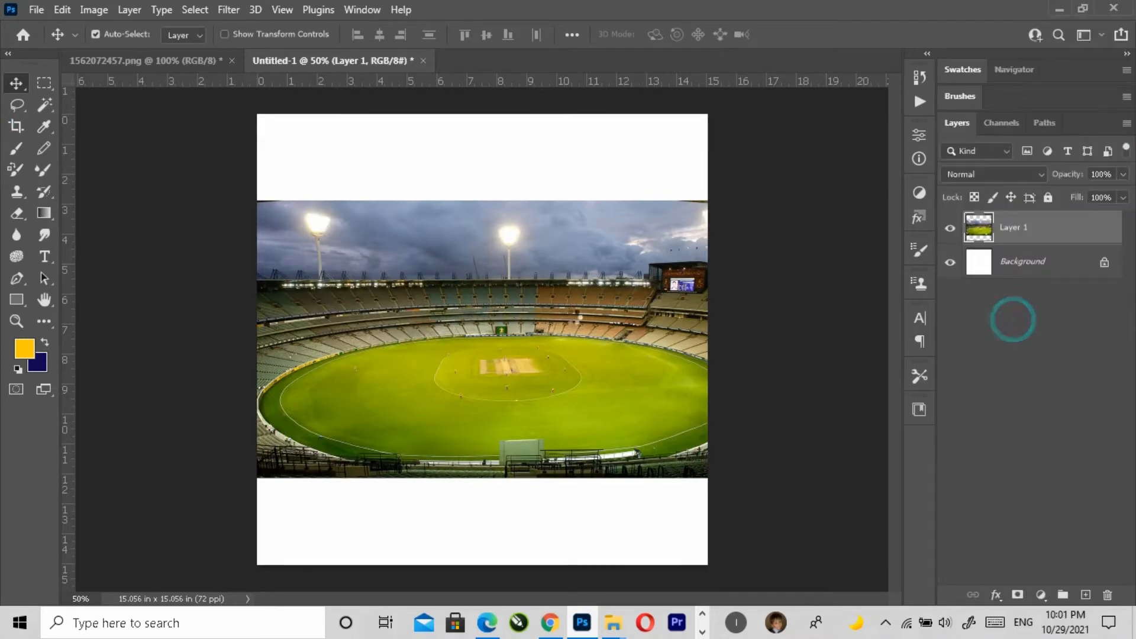
Scale the stadium photo proportionally beyond the canvas width and align it with the canvas's lower edge.
key("ctrl+t")
left_click_drag(755, 339, 709, 352)
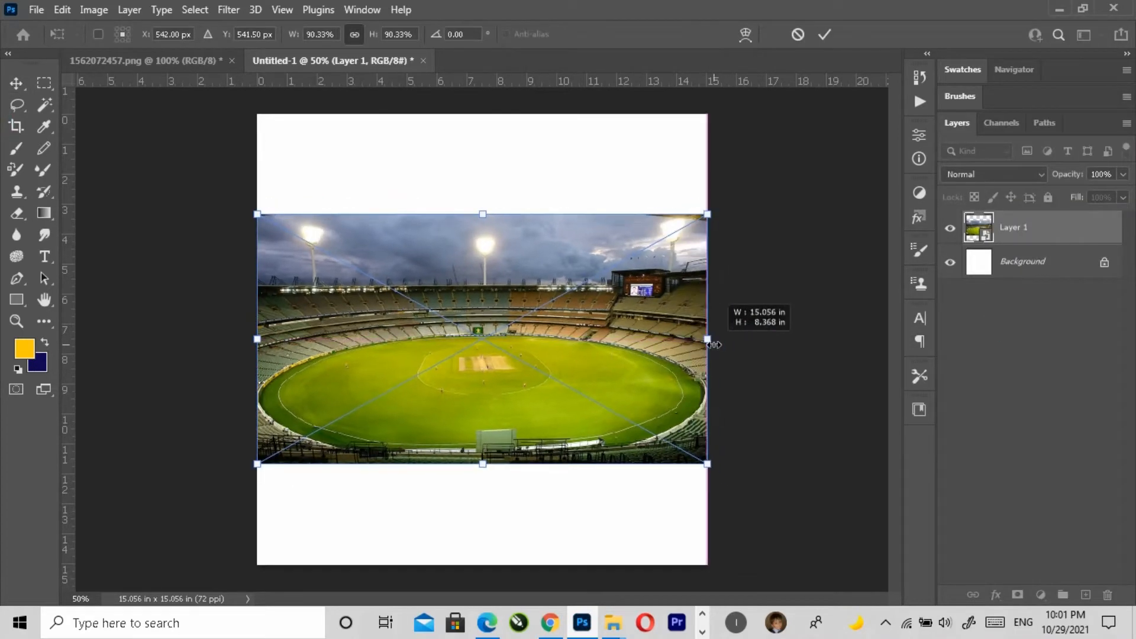
left_click_drag(524, 425, 524, 551)
left_click_drag(483, 339, 492, 246)
key("Return")
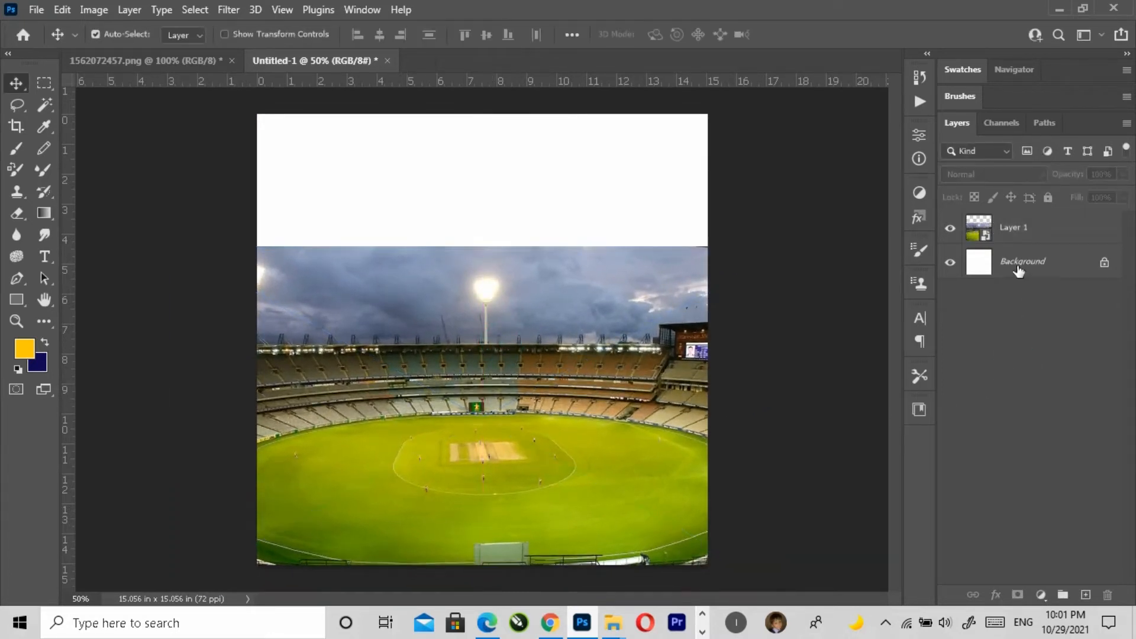
Add a dark brown Solid Color fill layer directly above the Background layer.
left_click(1015, 263)
left_click(1039, 595)
left_click(1044, 302)
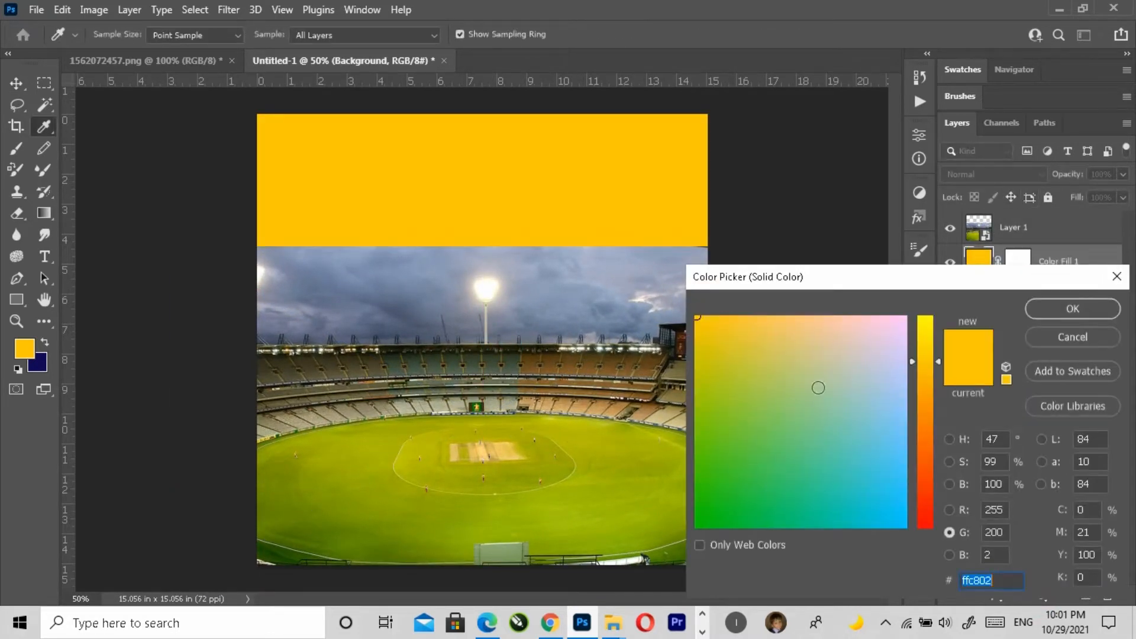
left_click_drag(926, 441, 929, 485)
left_click_drag(710, 391, 732, 446)
left_click(1072, 308)
left_click(646, 311)
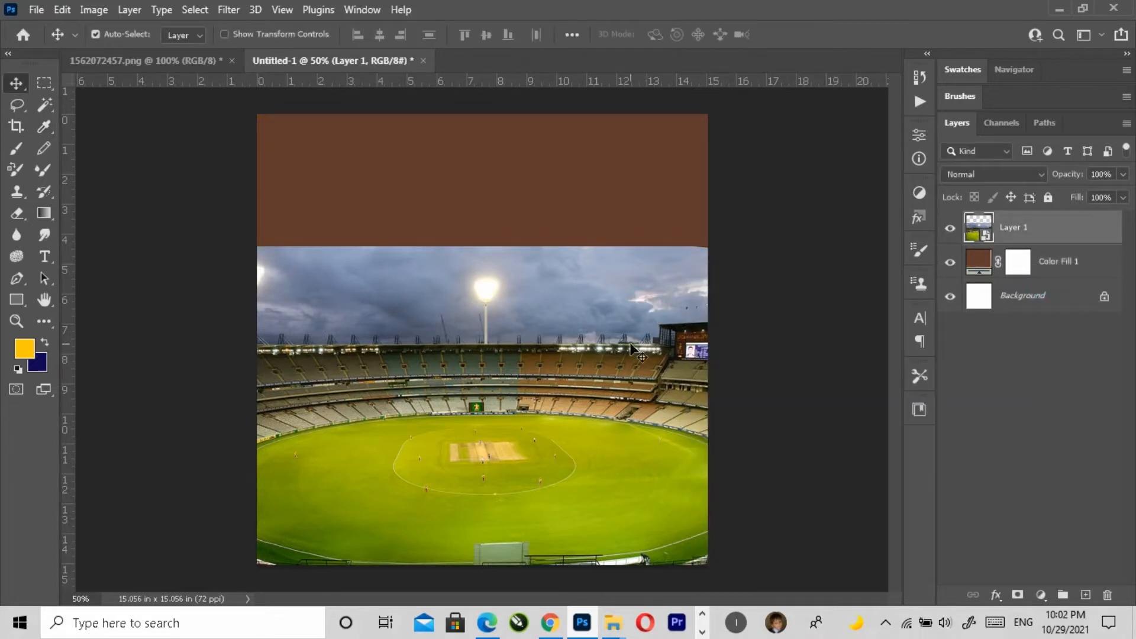
Change the Solid Color fill layer's colour to black and reselect the stadium layer.
double_click(980, 263)
left_click(949, 532)
left_click_drag(926, 485, 929, 539)
left_click(1071, 309)
left_click(564, 309)
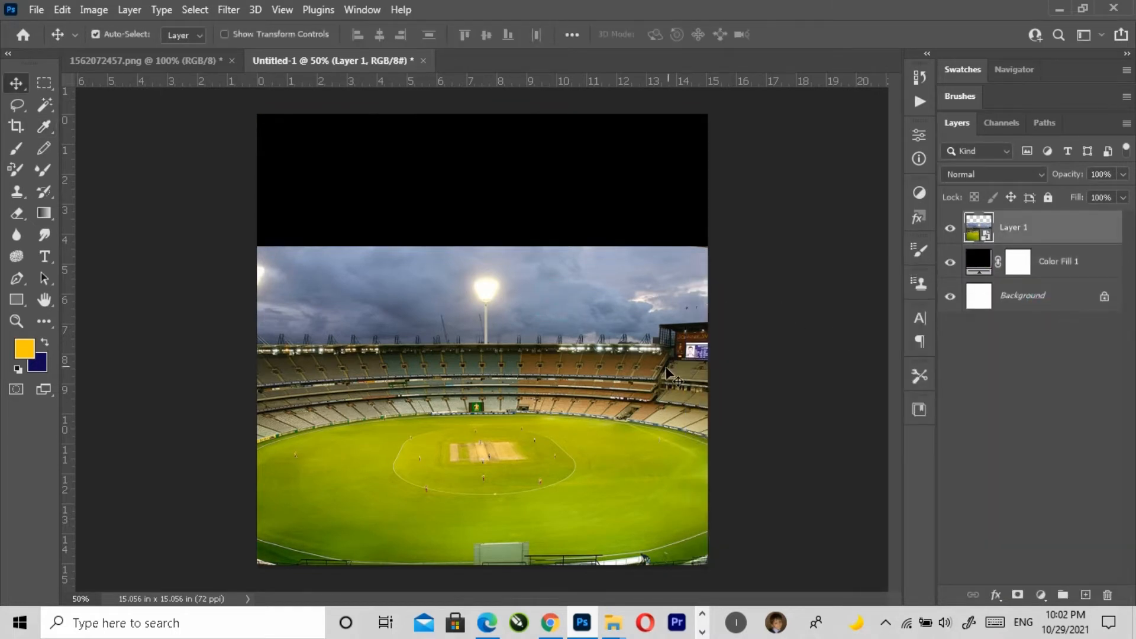
Add a layer mask to the stadium layer and fade its upper part into black with vertical black-to-transparent linear gradients.
left_click(1016, 594)
key("g")
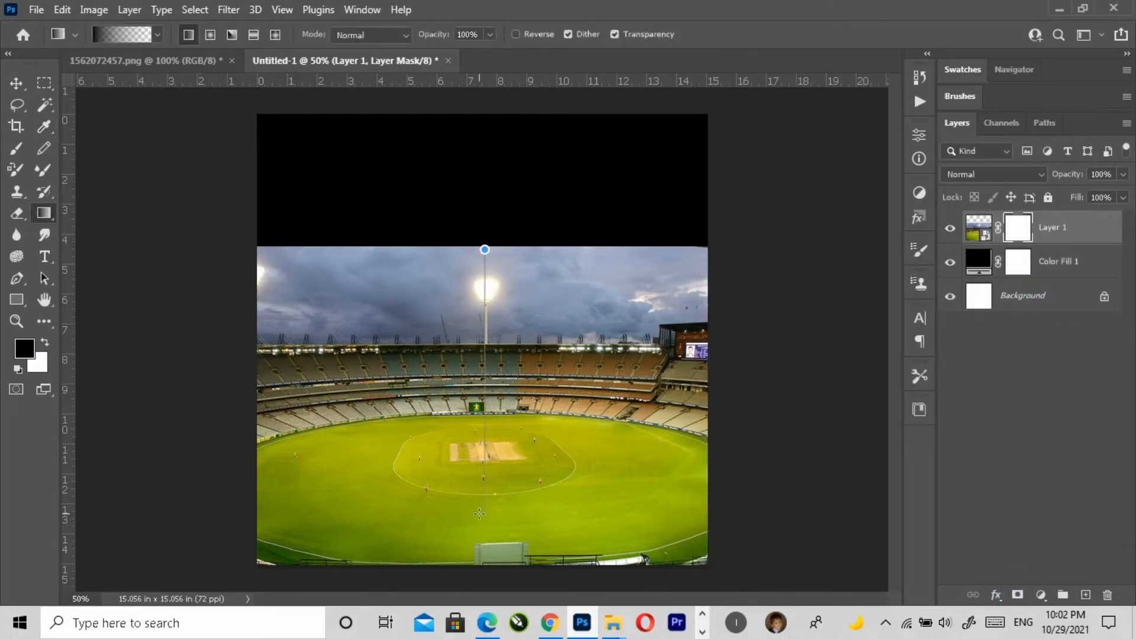
left_click_drag(485, 408, 485, 408)
key("ctrl+z")
left_click_drag(477, 491, 477, 490)
left_click_drag(485, 551, 485, 566)
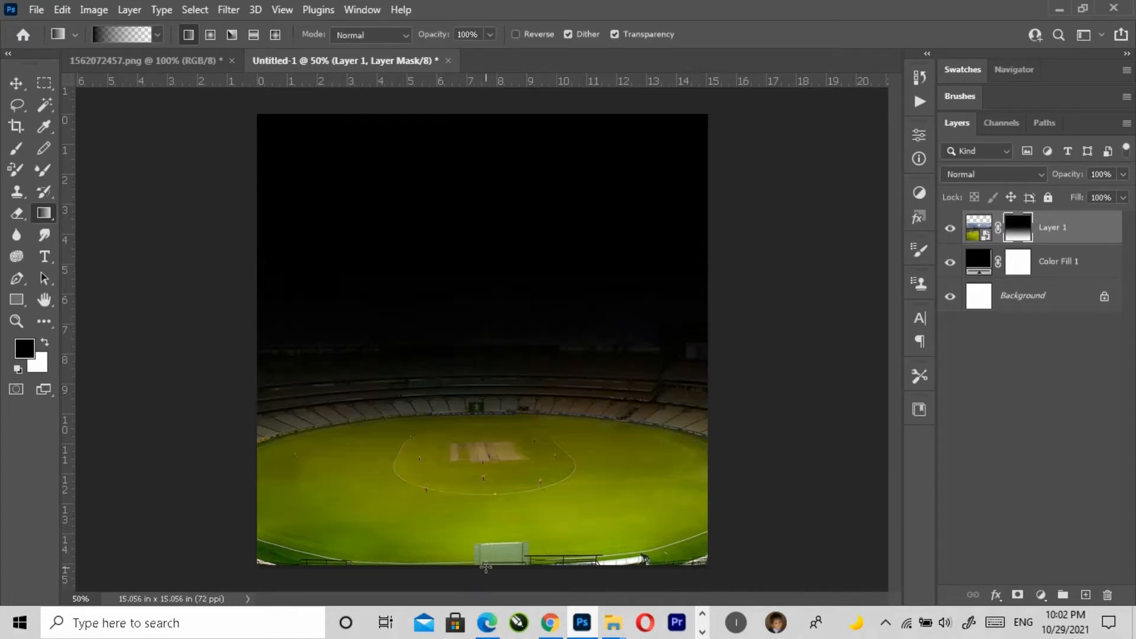
key("v")
left_click(987, 173)
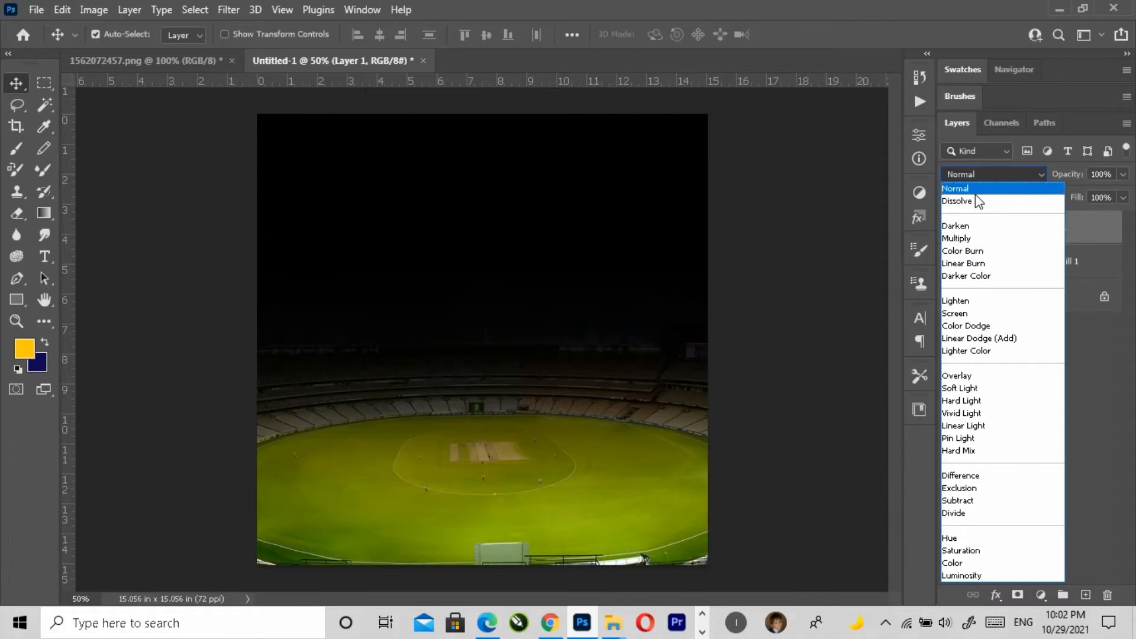
left_click(817, 248)
Place the embedded photo of the shouting player pointing with both arms from the Cricket Design folder, keeping it at 100%.
left_click(802, 338)
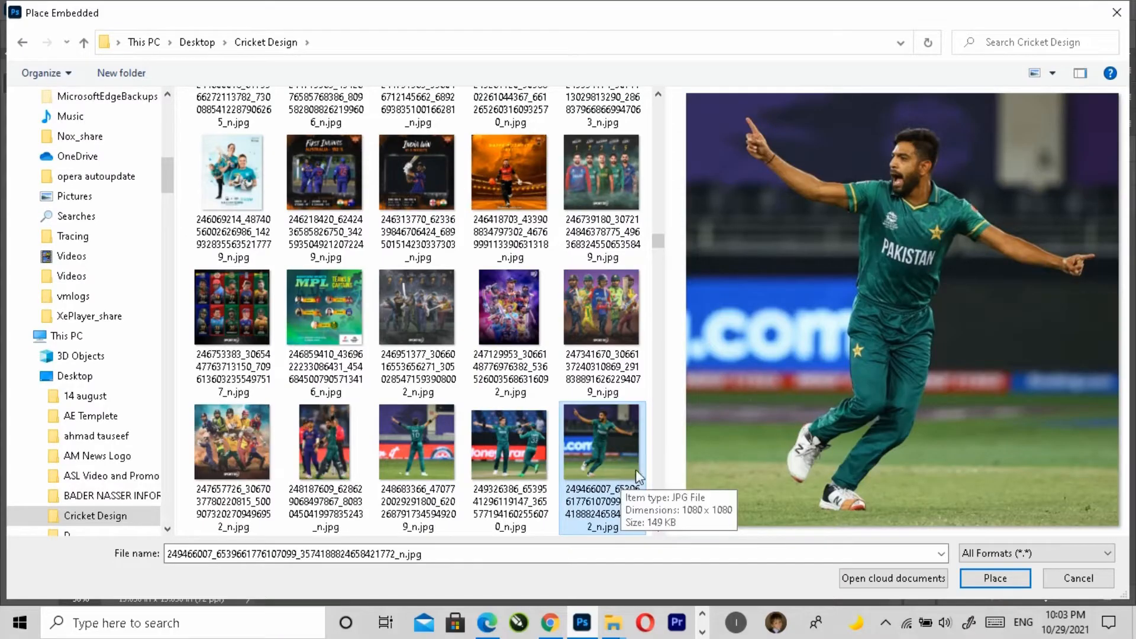
left_click(988, 585)
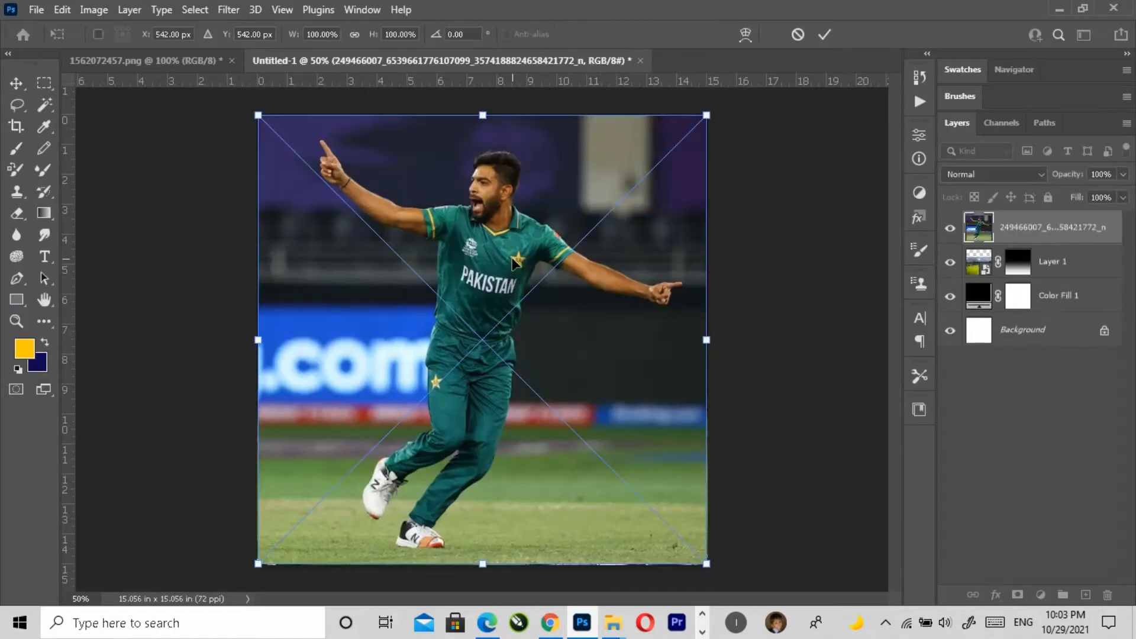
key("Return")
Remove the background from the pointing player's photo and convert the masked cutout to a smart object.
left_click(630, 379)
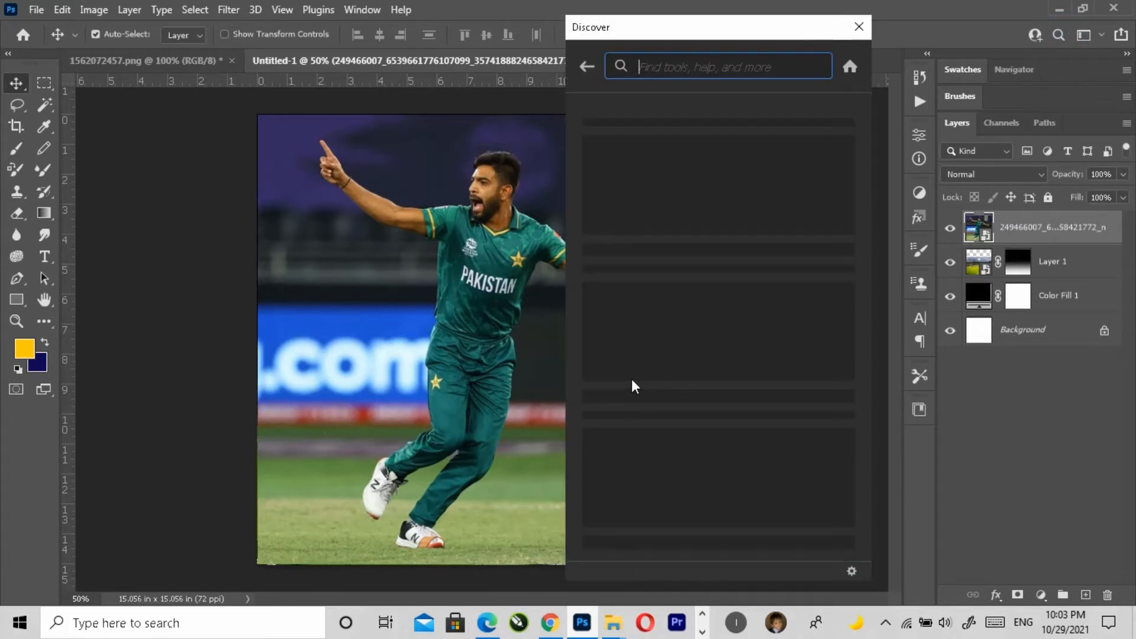
left_click(739, 423)
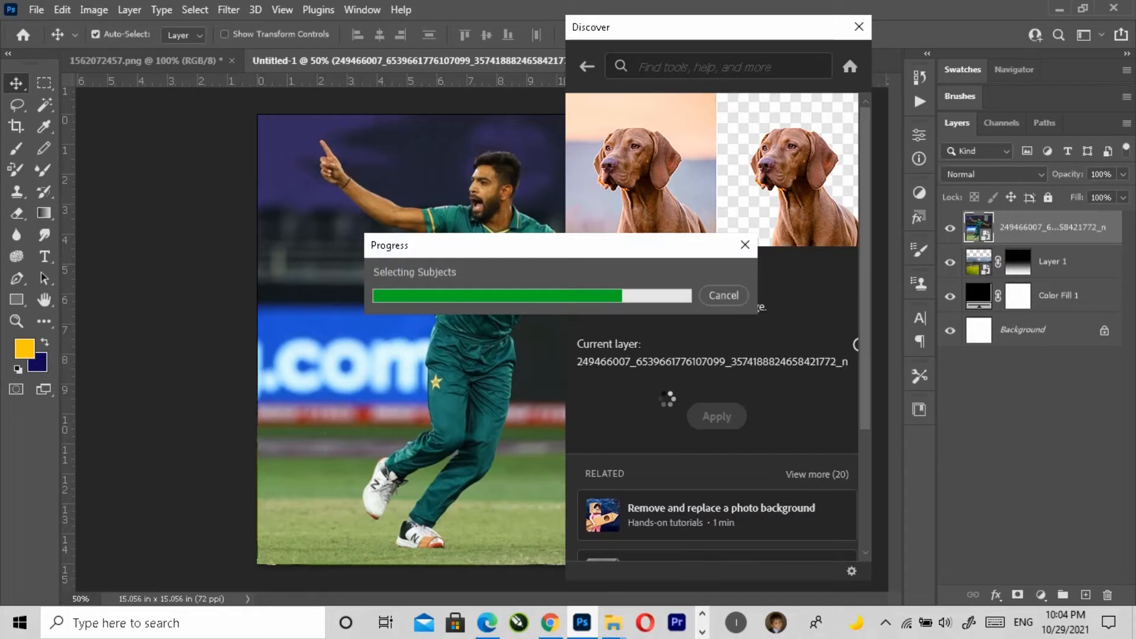
left_click(858, 27)
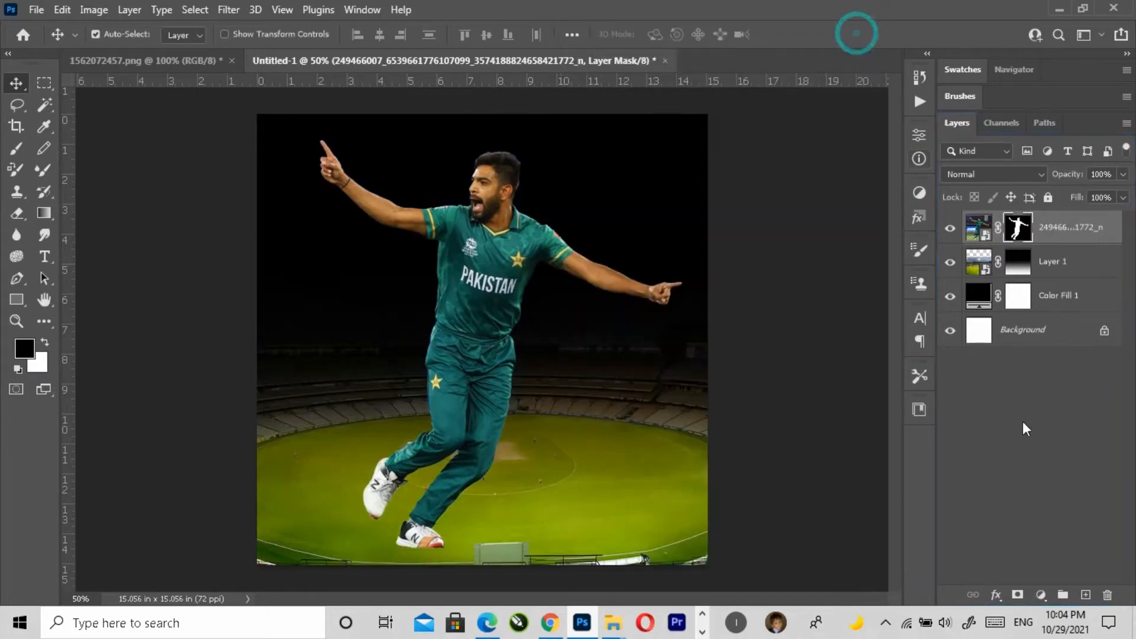
left_click(1126, 123)
left_click(1005, 325)
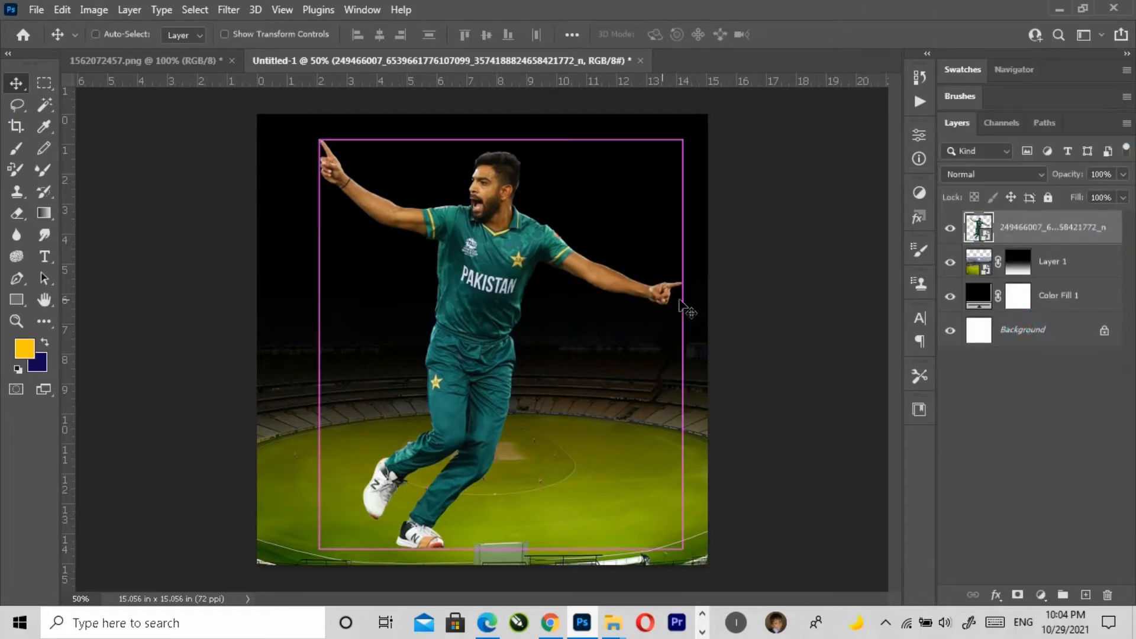
Scale down the pointing player's cutout and position it in the left half of the canvas.
key("ctrl+t")
left_click_drag(330, 138, 441, 262)
left_click_drag(549, 324, 422, 291)
key("Return")
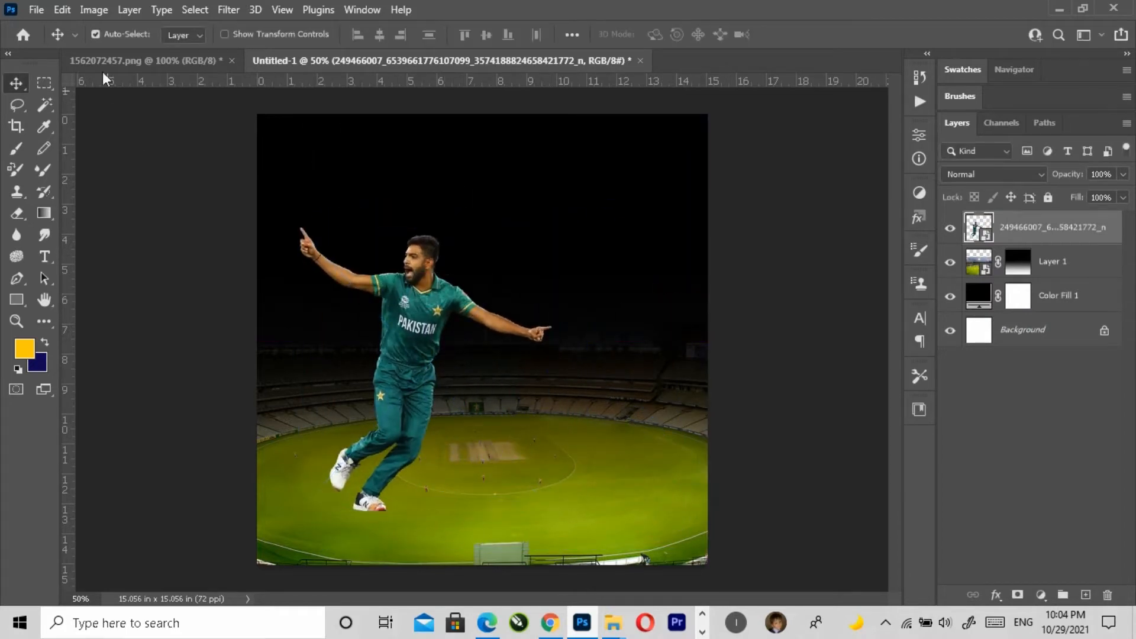
Place the embedded photo of the number 10 player seen from behind with raised arms from the Cricket Design folder.
left_click(36, 9)
left_click(80, 371)
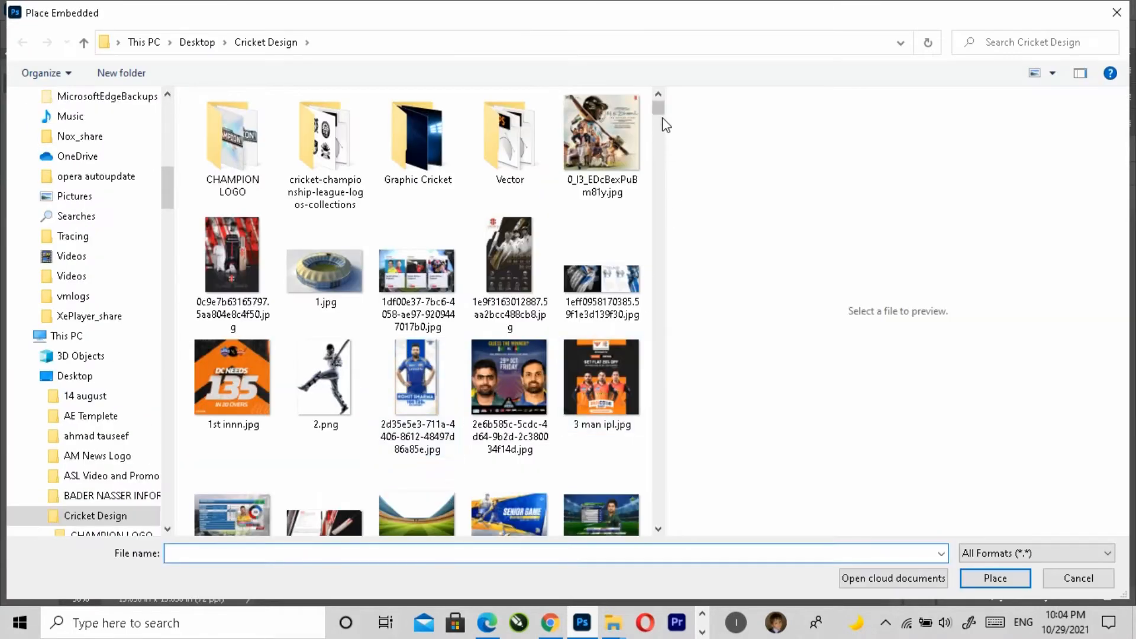
left_click_drag(662, 122, 638, 523)
left_click(513, 431)
scroll(598, 444, "up", 6)
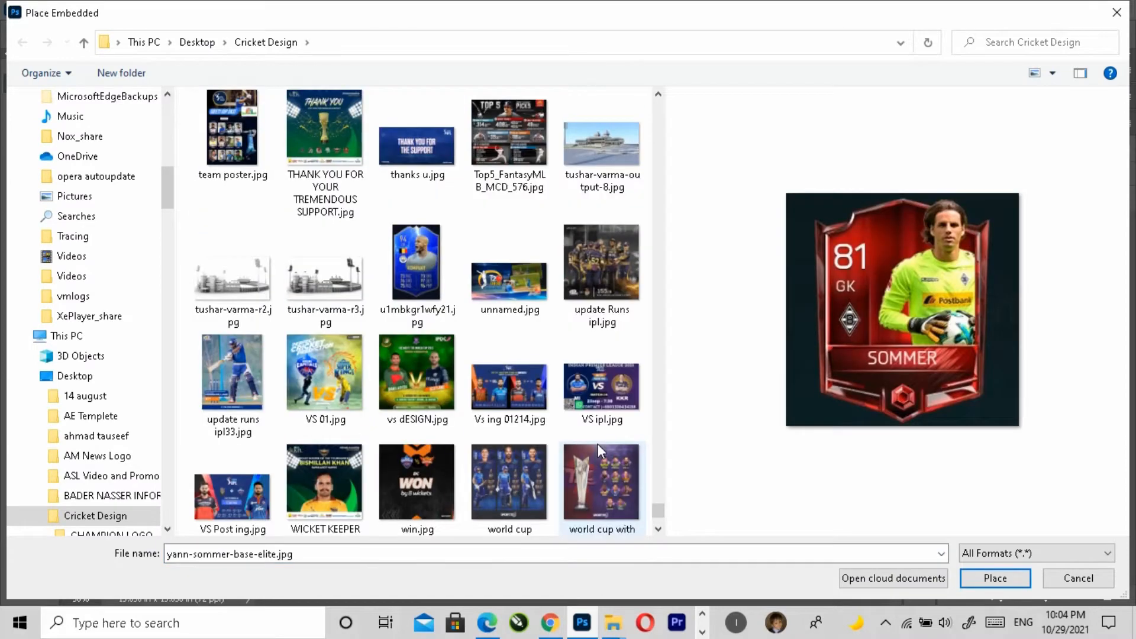
scroll(601, 451, "up", 10)
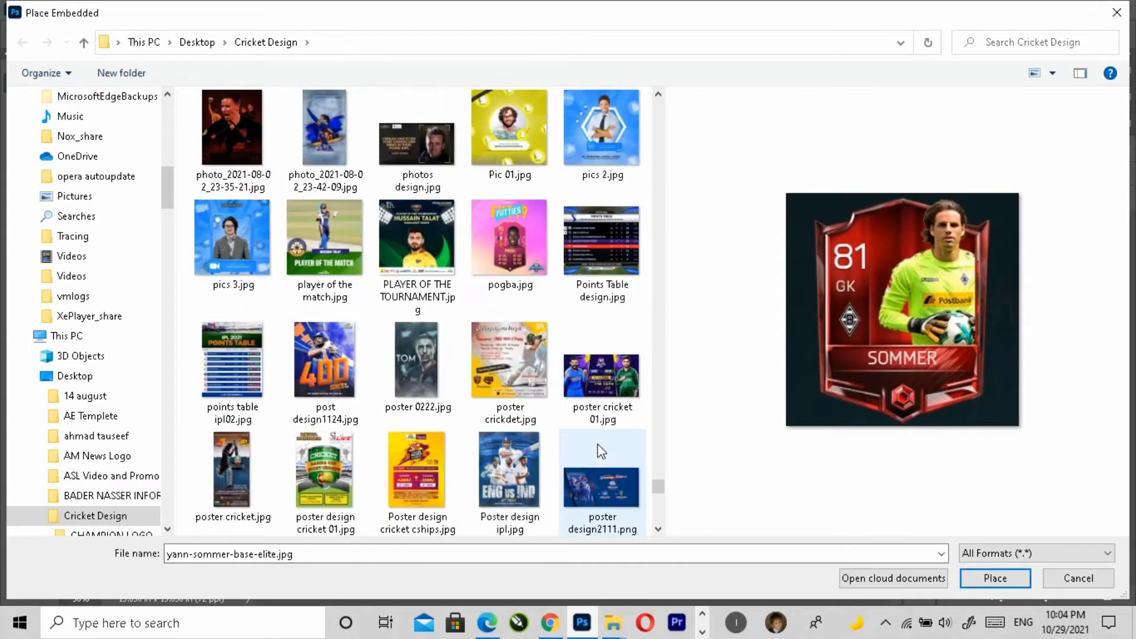
scroll(598, 443, "up", 8)
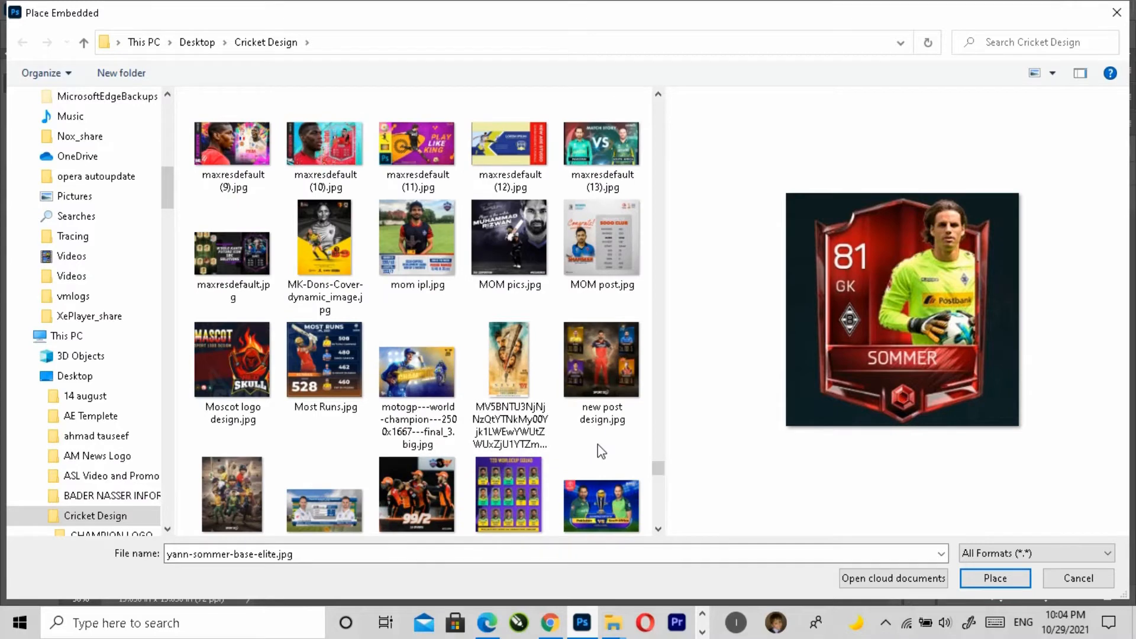
scroll(601, 451, "up", 15)
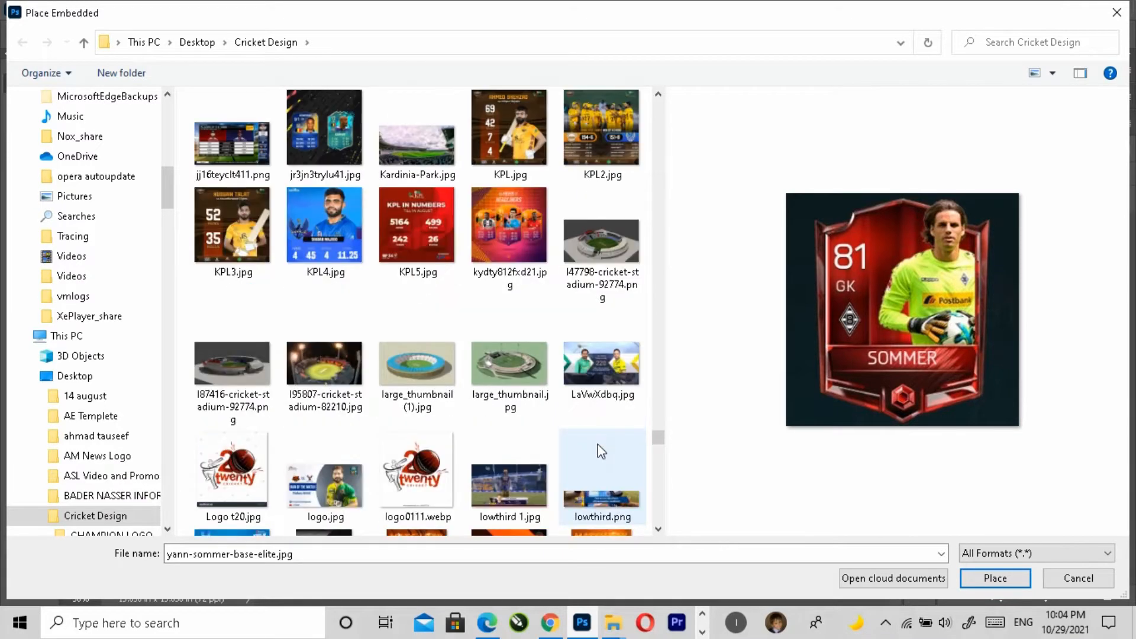
scroll(601, 450, "up", 10)
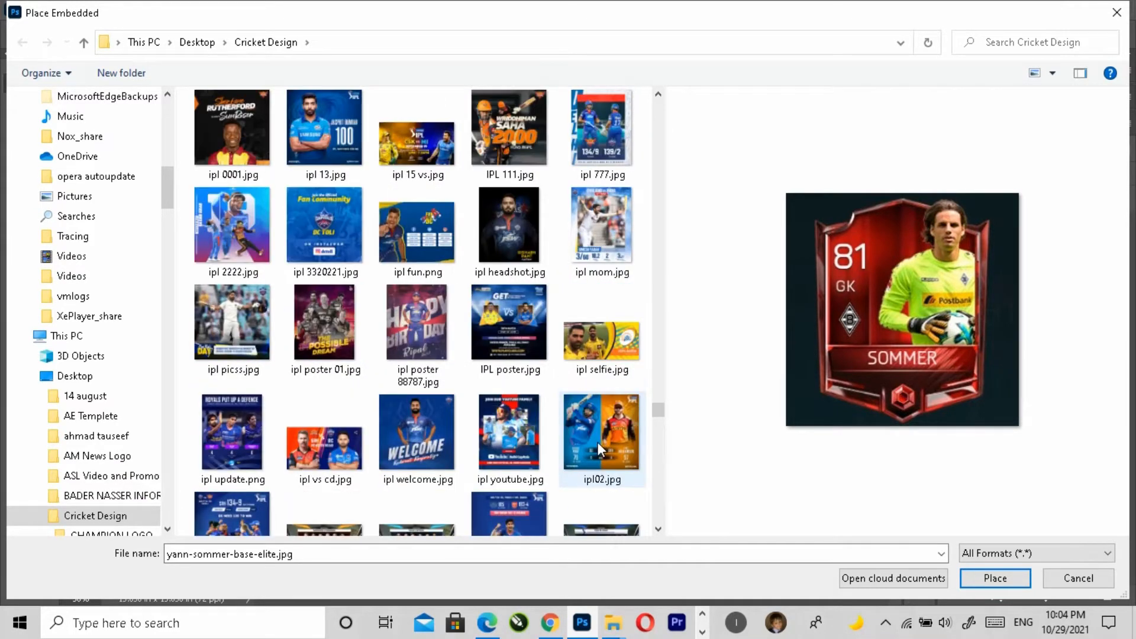
scroll(598, 448, "up", 12)
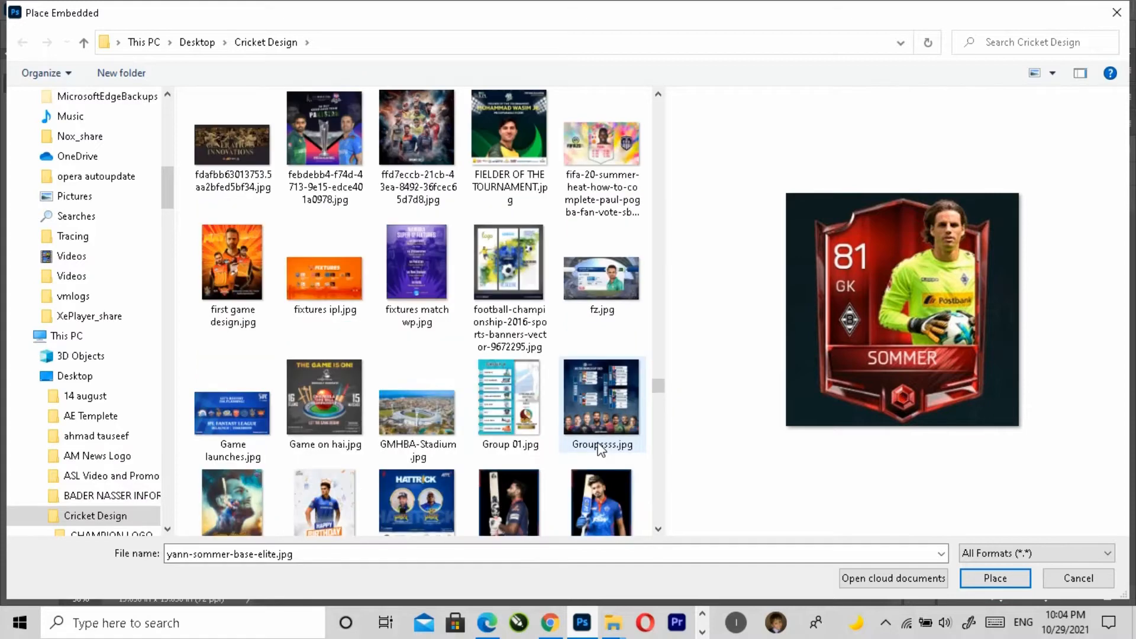
scroll(601, 450, "up", 3)
scroll(599, 449, "up", 5)
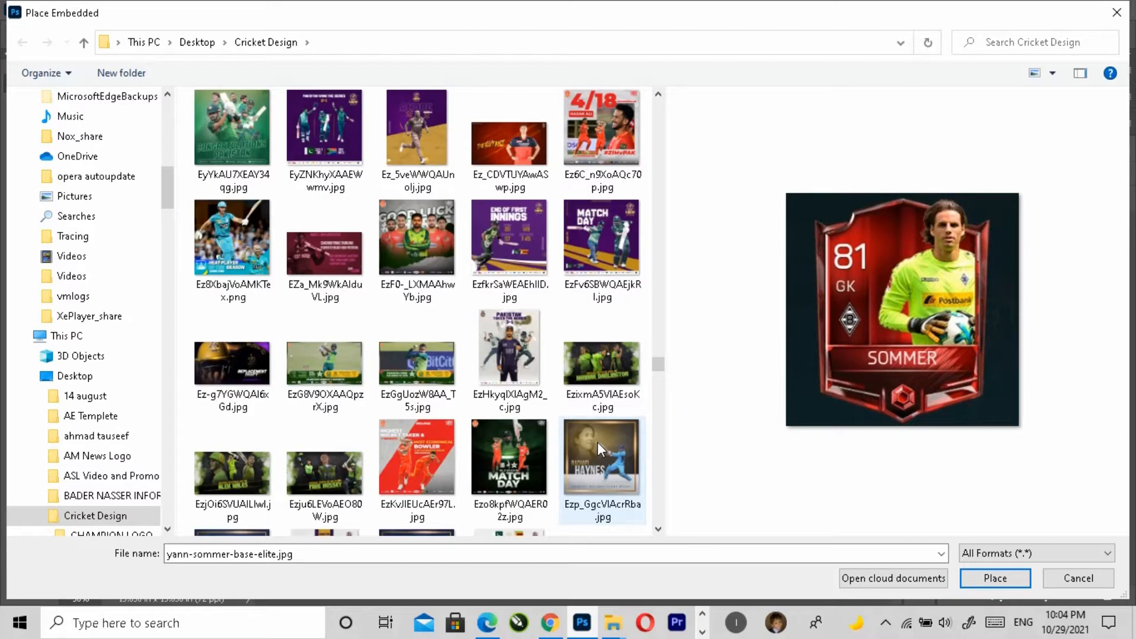
scroll(522, 426, "up", 15)
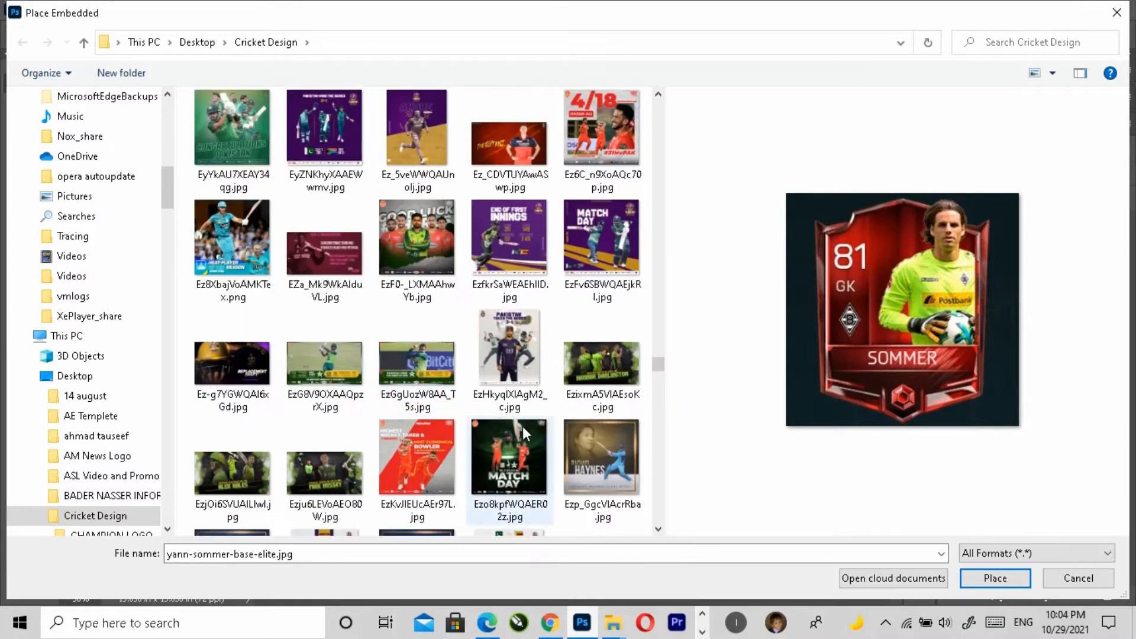
scroll(556, 431, "up", 15)
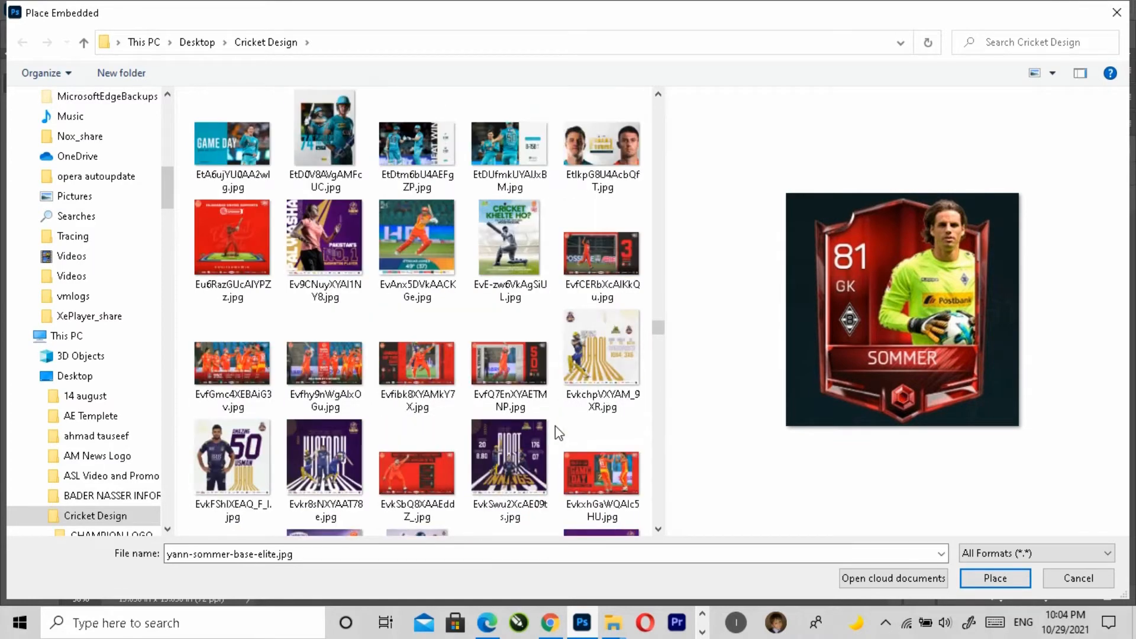
scroll(555, 425, "up", 10)
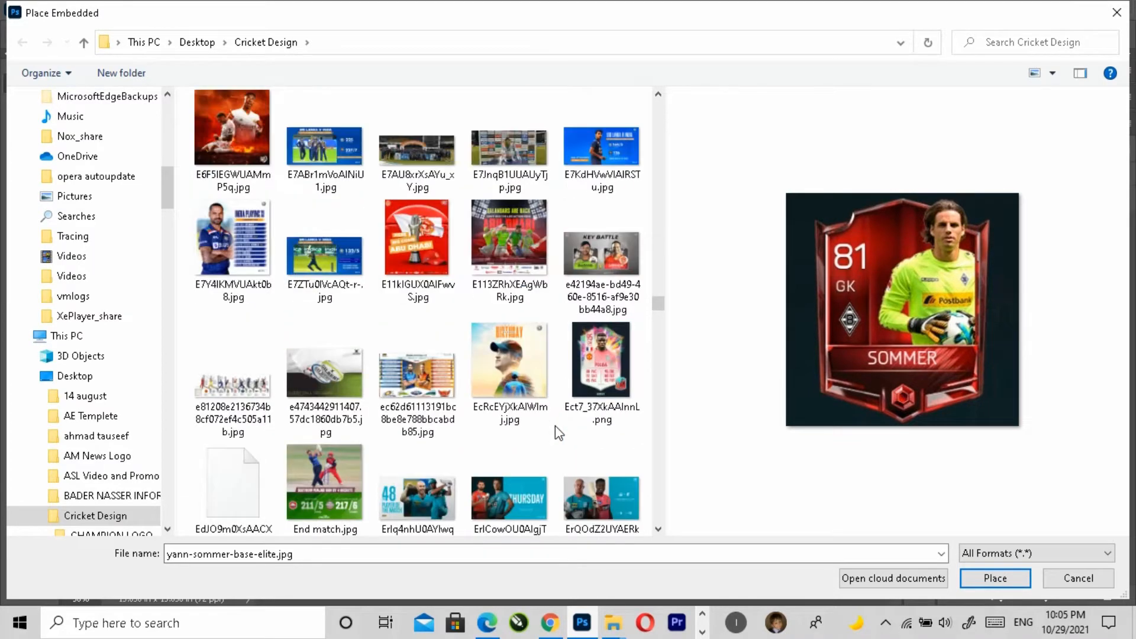
scroll(555, 424, "up", 3)
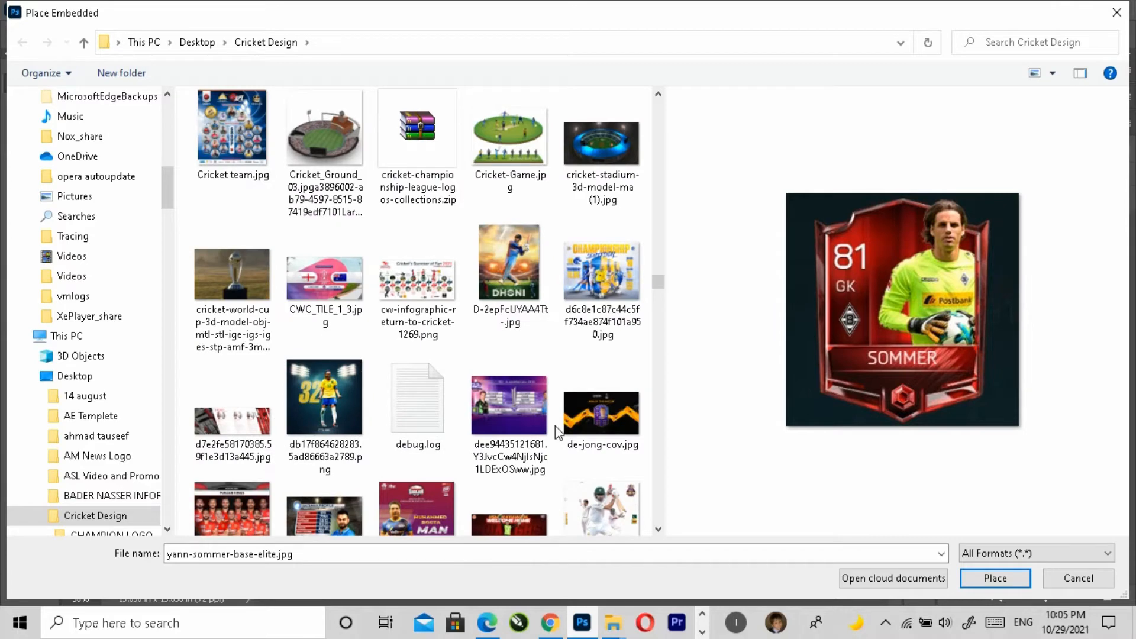
scroll(557, 431, "up", 12)
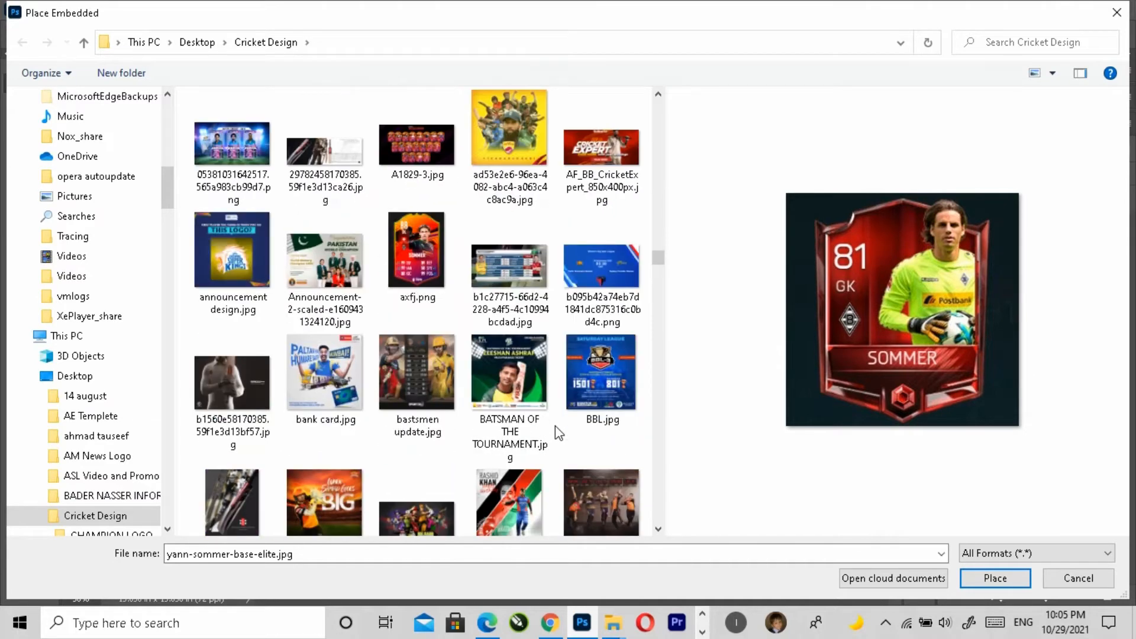
scroll(558, 434, "up", 4)
scroll(558, 431, "up", 4)
left_click(524, 384)
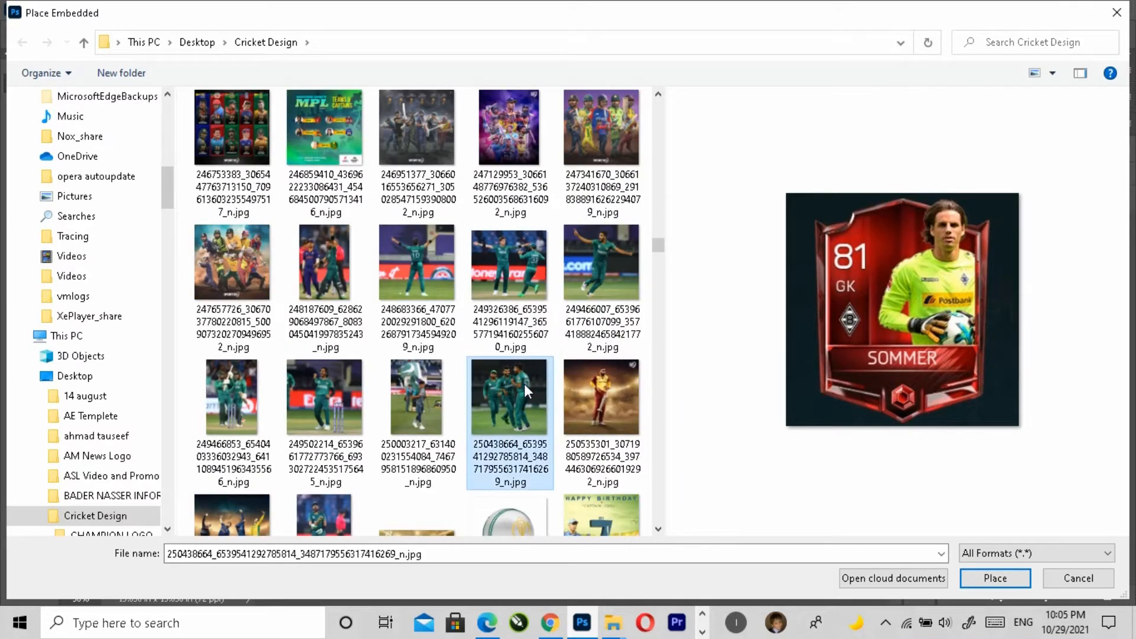
left_click(417, 263)
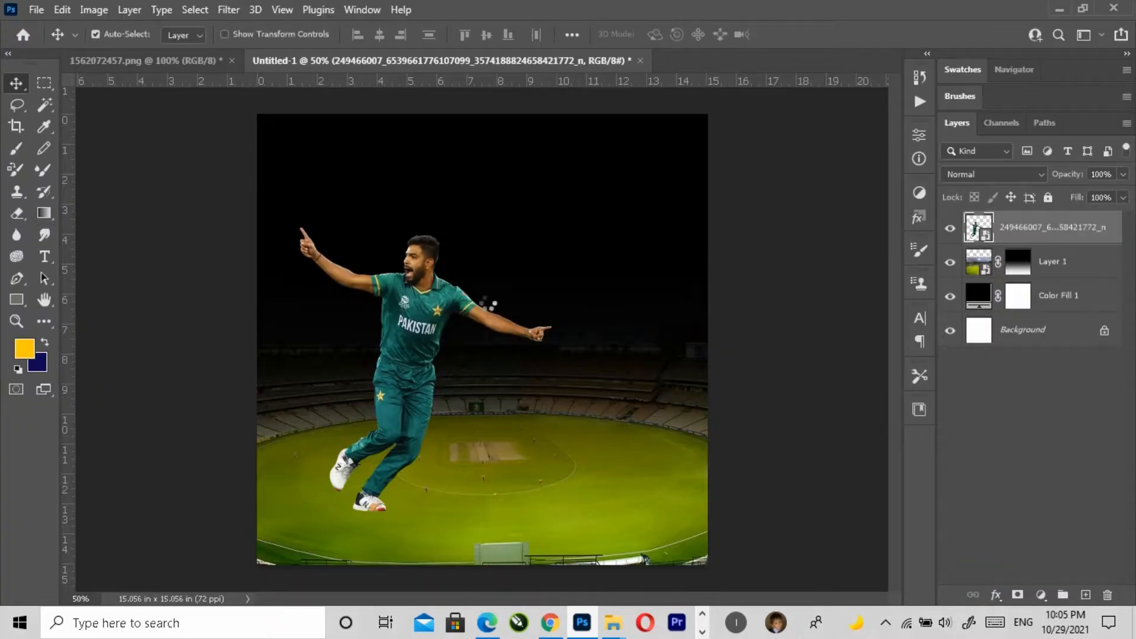
key("Return")
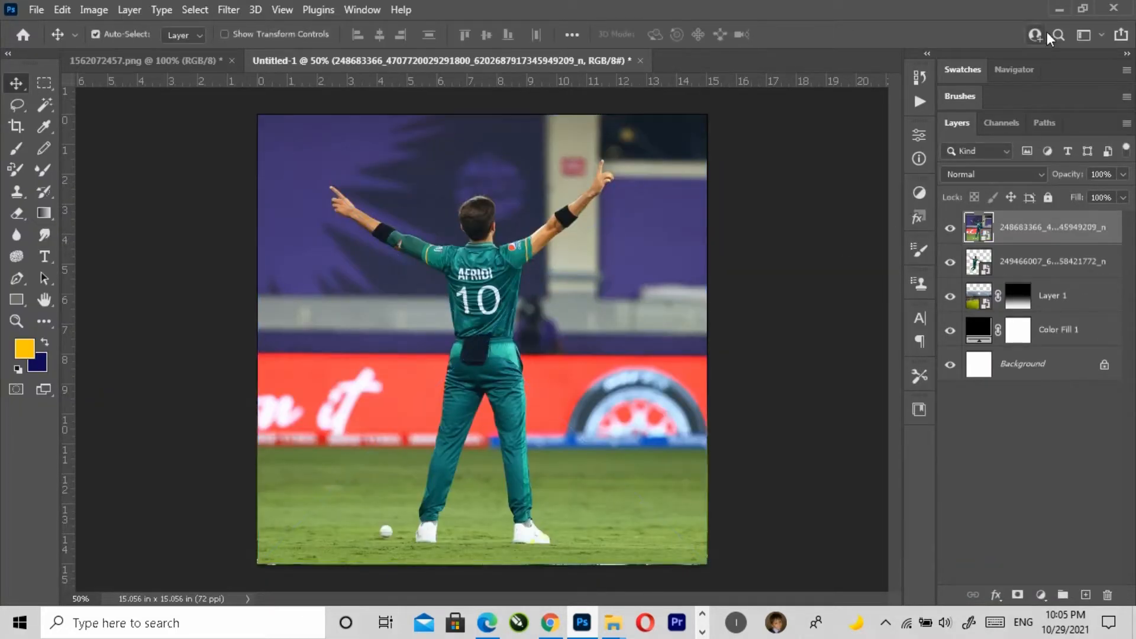
Remove the background from the number 10 player's photo and convert the masked cutout to a smart object.
left_click(1059, 34)
left_click(588, 68)
left_click(658, 379)
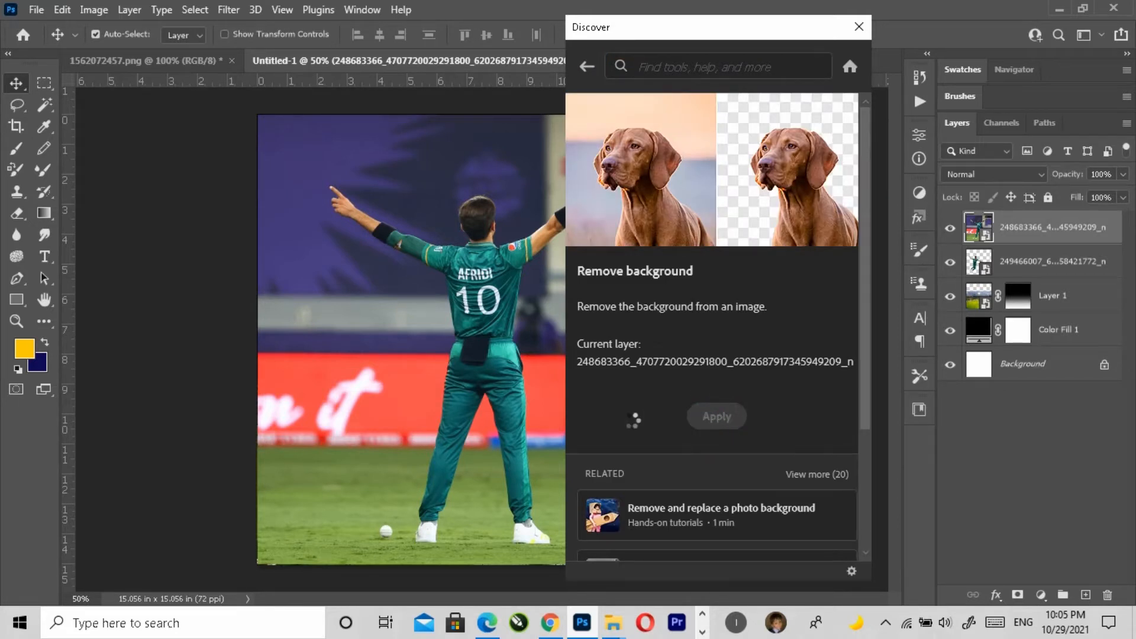
left_click(859, 27)
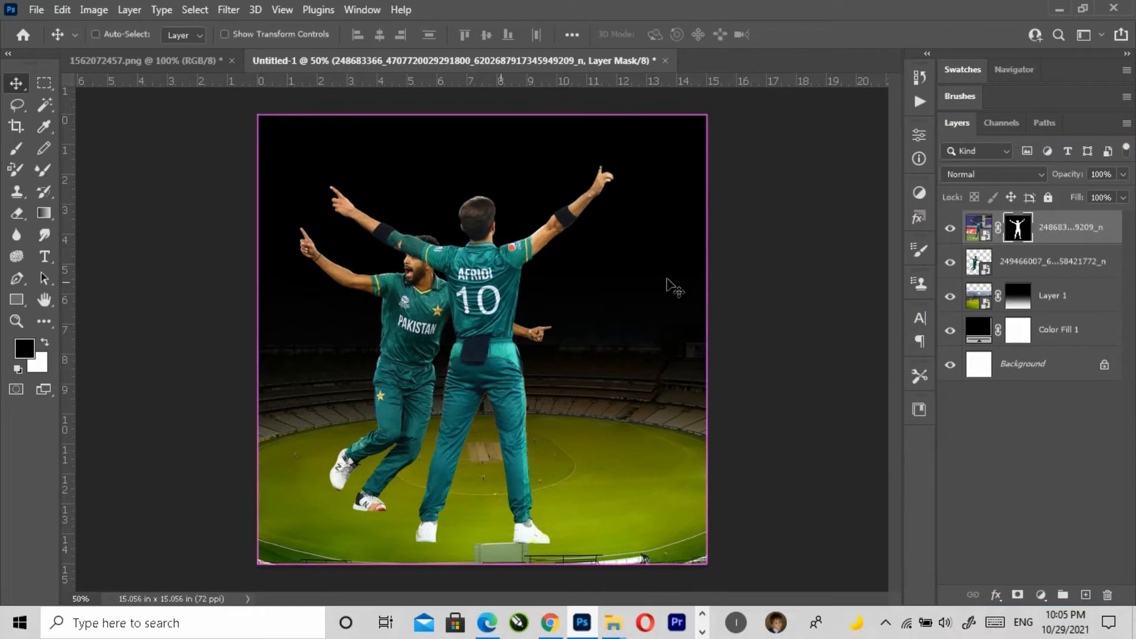
left_click(1126, 123)
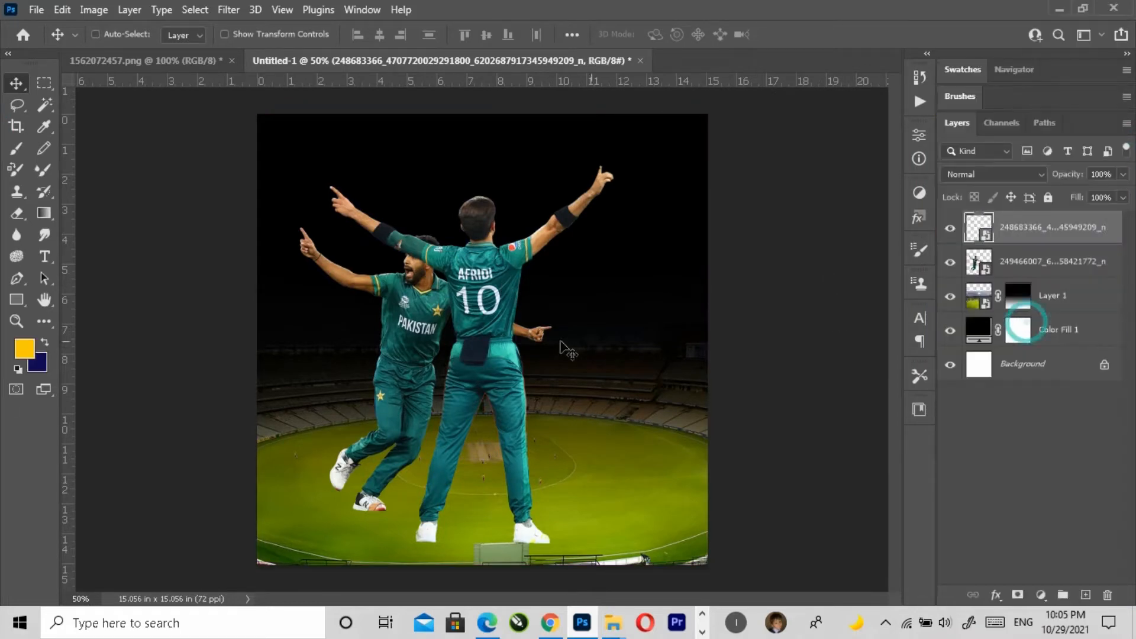
Scale down the number 10 player's cutout so it stands beside the pointing player.
key("ctrl+t")
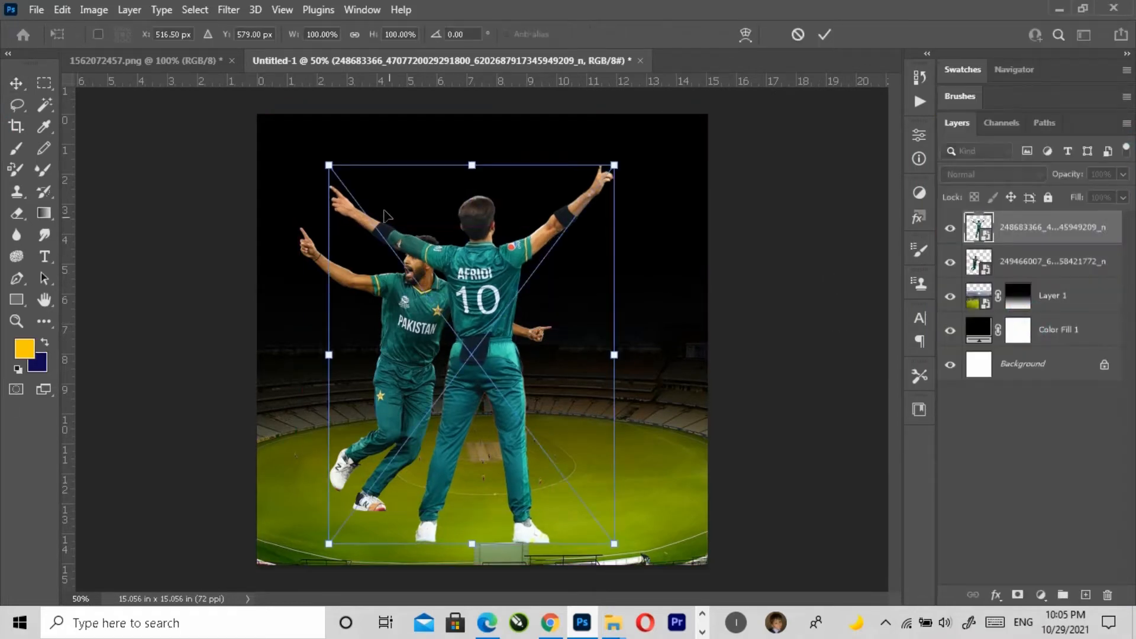
left_click_drag(334, 160, 390, 235)
key("Return")
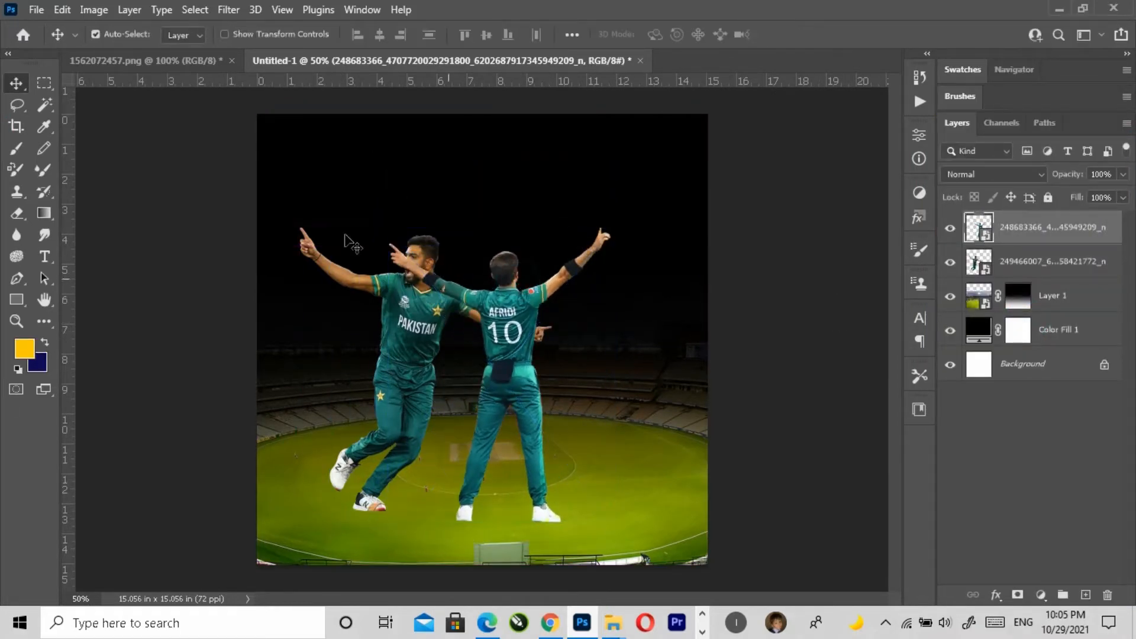
Place the embedded photo of the player clenching his fist beside the stumps from the Cricket Design folder.
left_click(37, 10)
left_click(80, 370)
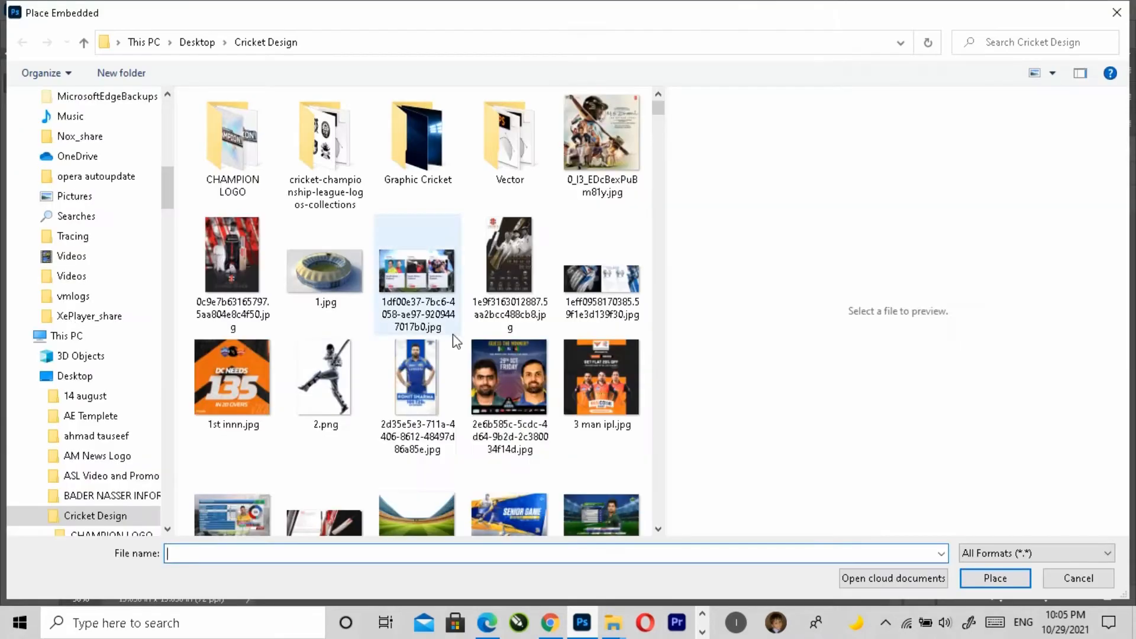
left_click(509, 390)
scroll(605, 440, "down", 15)
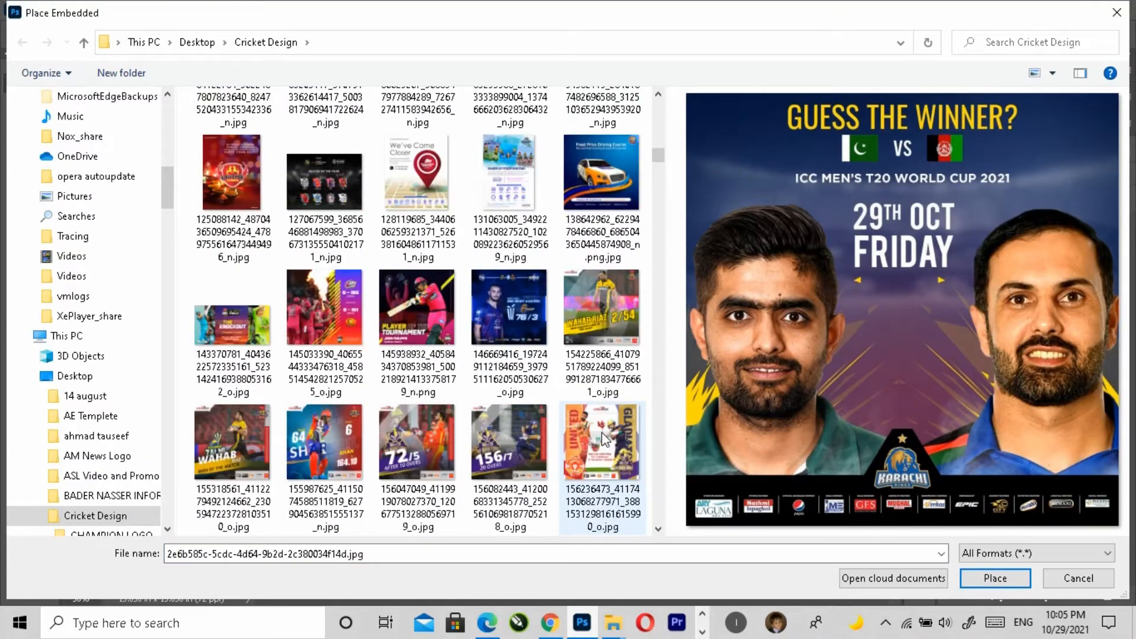
scroll(602, 432, "down", 15)
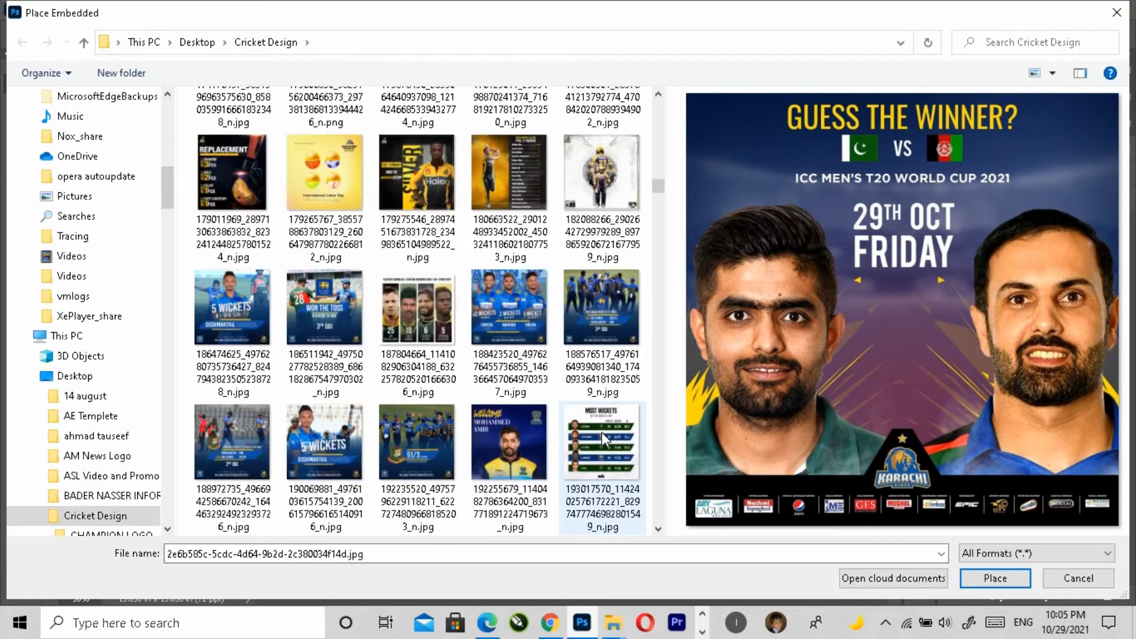
scroll(602, 432, "down", 15)
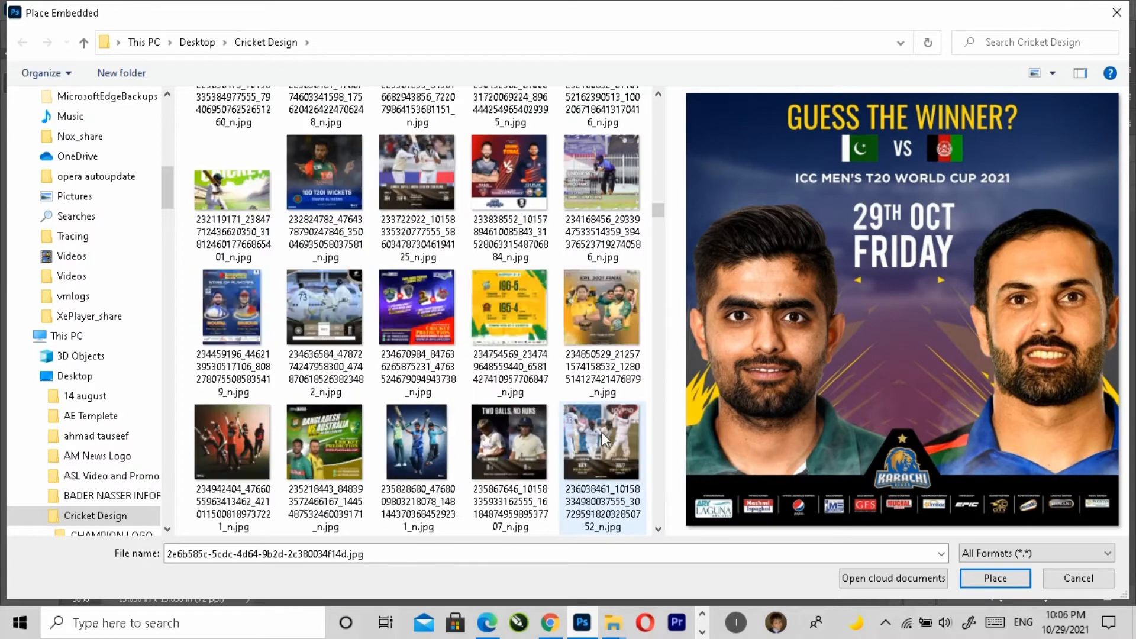
scroll(601, 432, "down", 4)
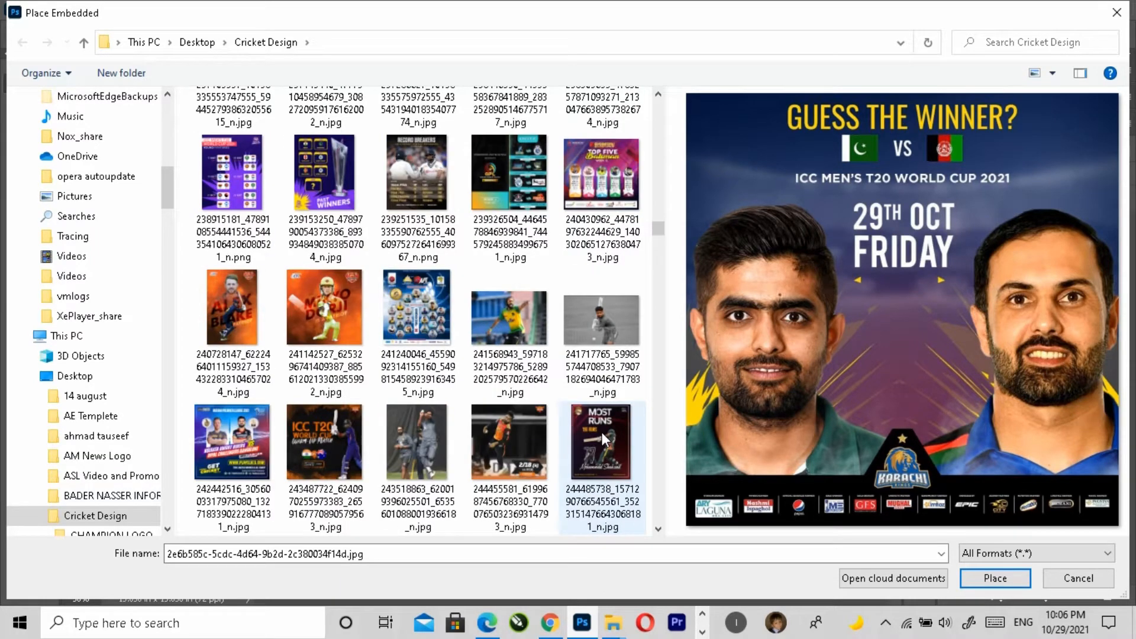
left_click(406, 456)
left_click(513, 446)
scroll(514, 446, "down", 4)
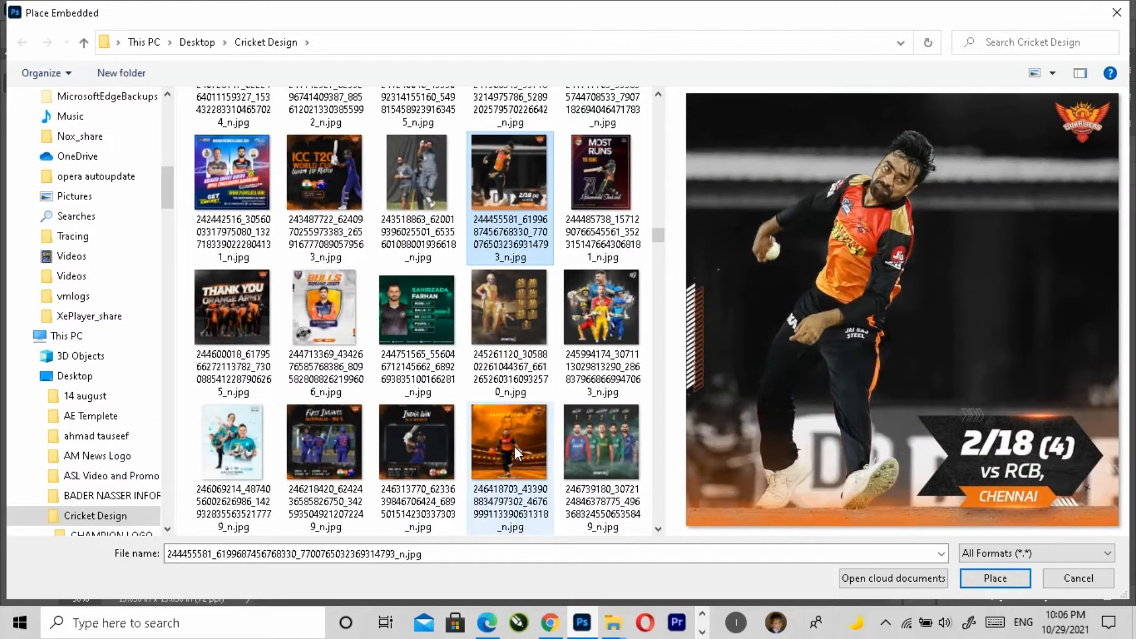
scroll(513, 446, "down", 6)
left_click(513, 446)
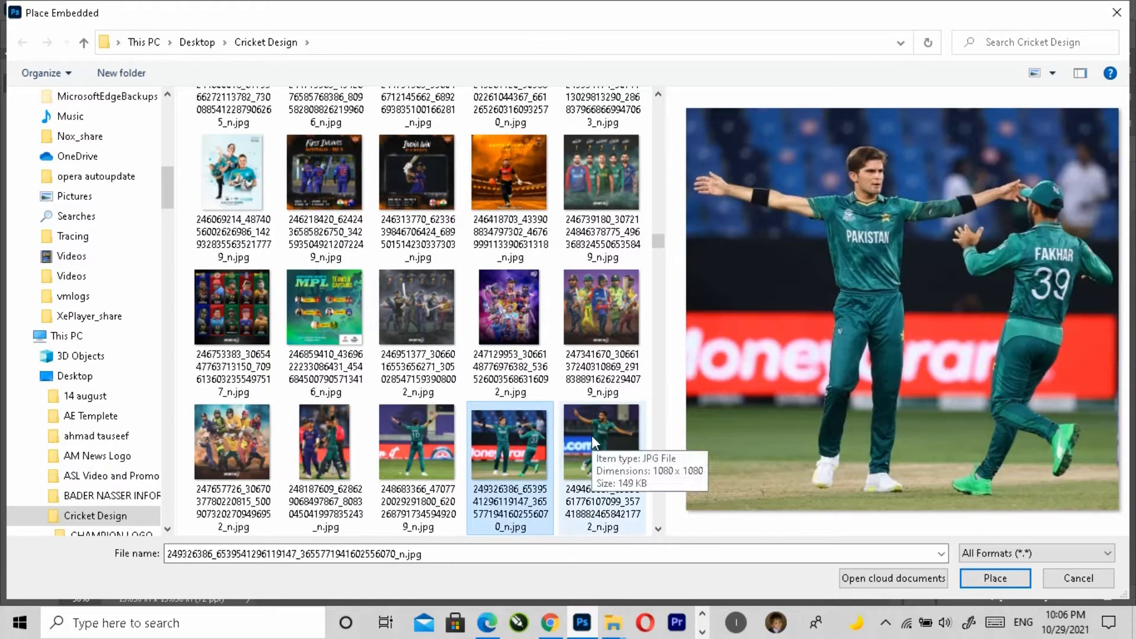
left_click(442, 431)
scroll(442, 432, "down", 4)
left_click(509, 322)
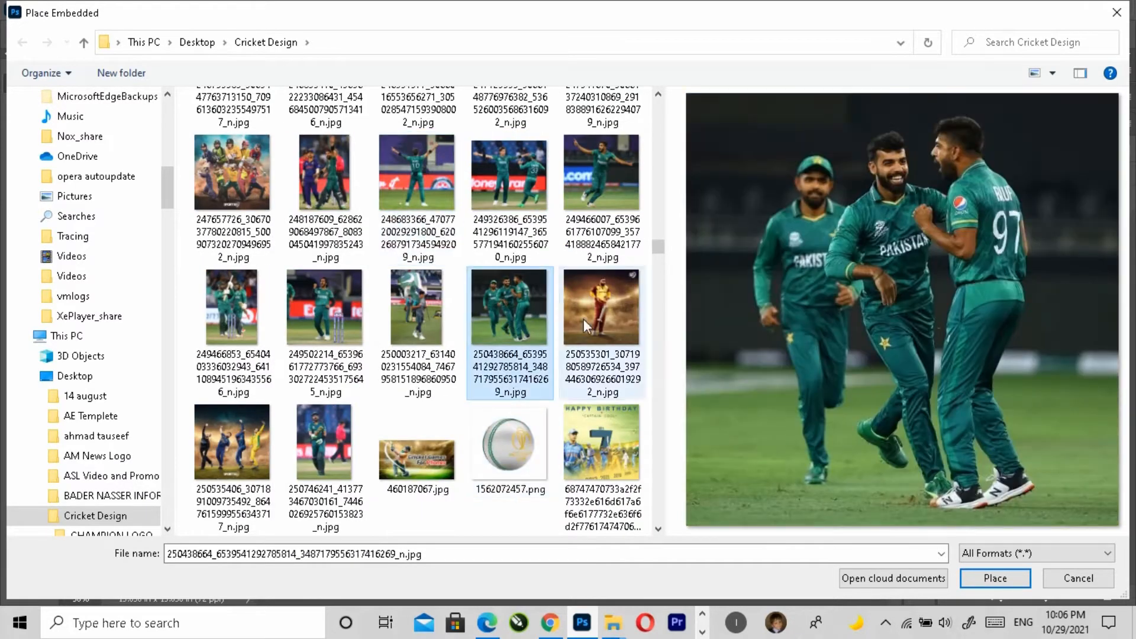
left_click(583, 318)
left_click(520, 353)
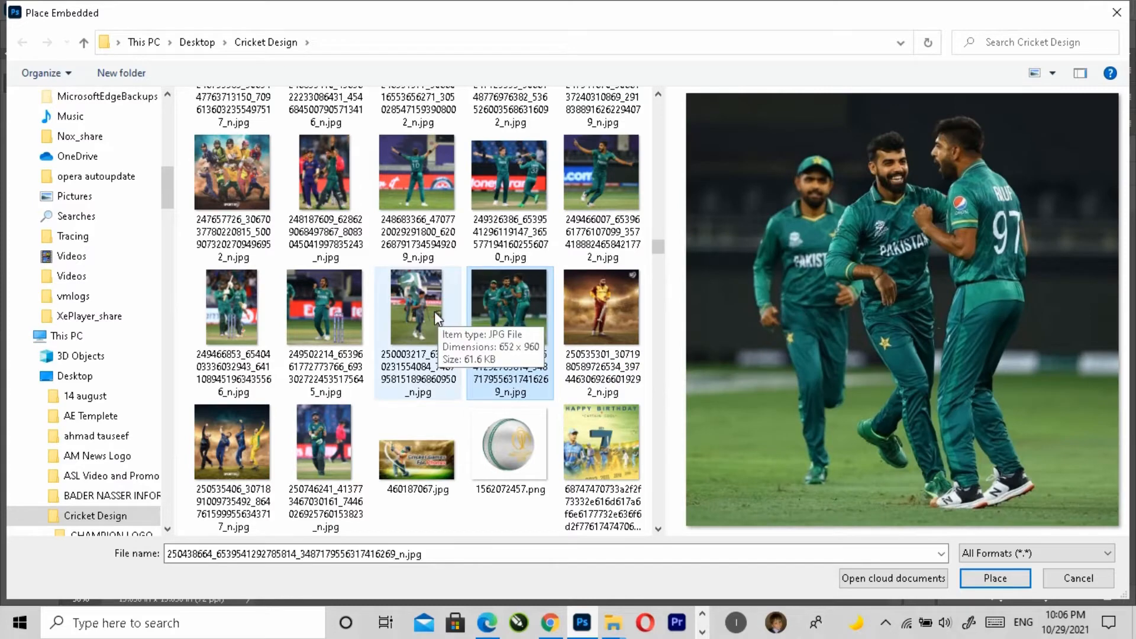
left_click(427, 314)
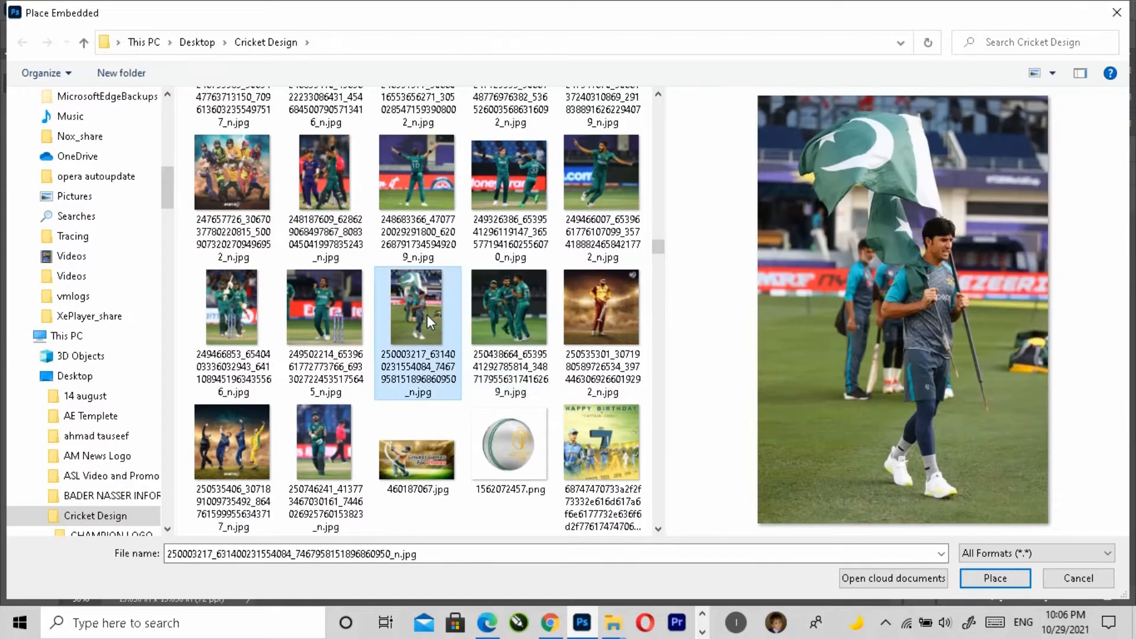
left_click(335, 318)
left_click(254, 317)
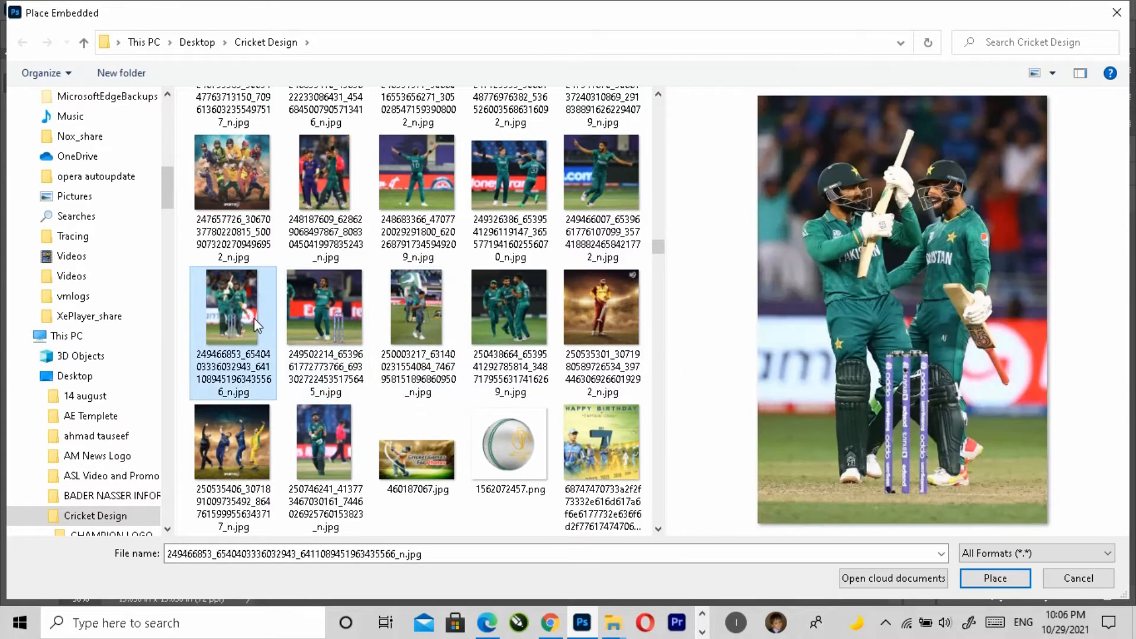
left_click(324, 322)
left_click(995, 578)
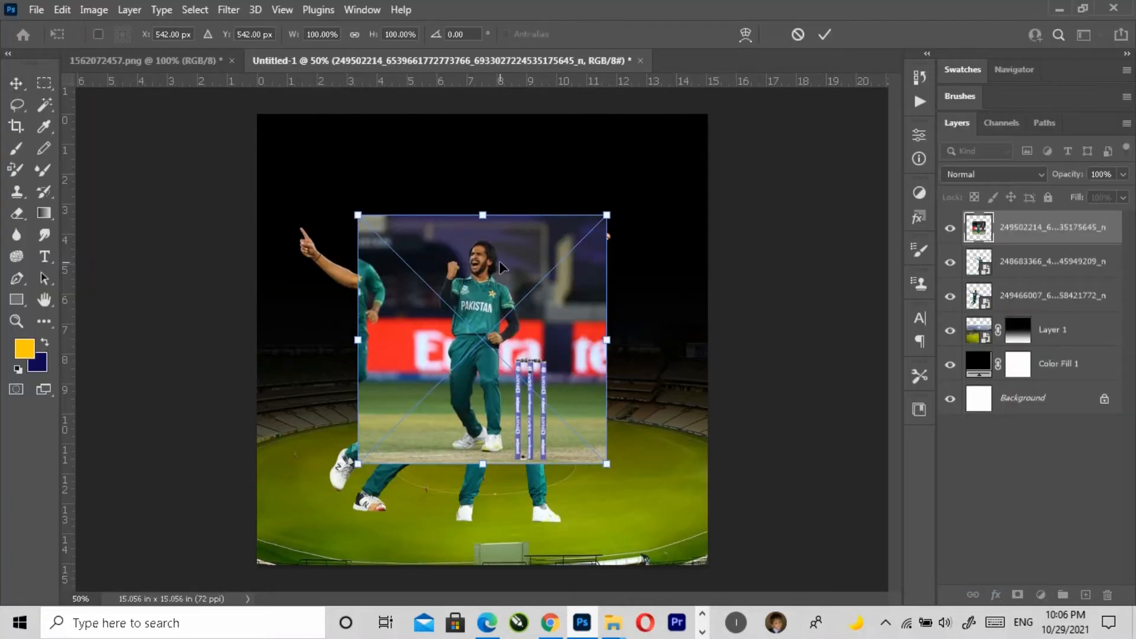
key("Return")
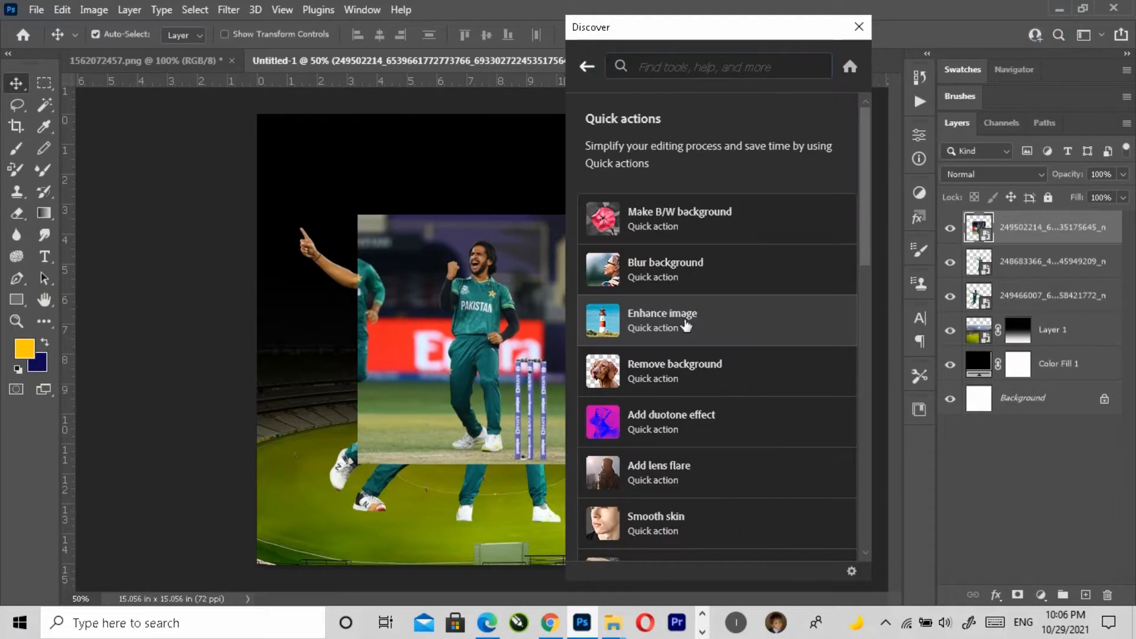
Remove the background from the fist-clenching player's photo with the Remove background quick action.
left_click(649, 368)
left_click(728, 421)
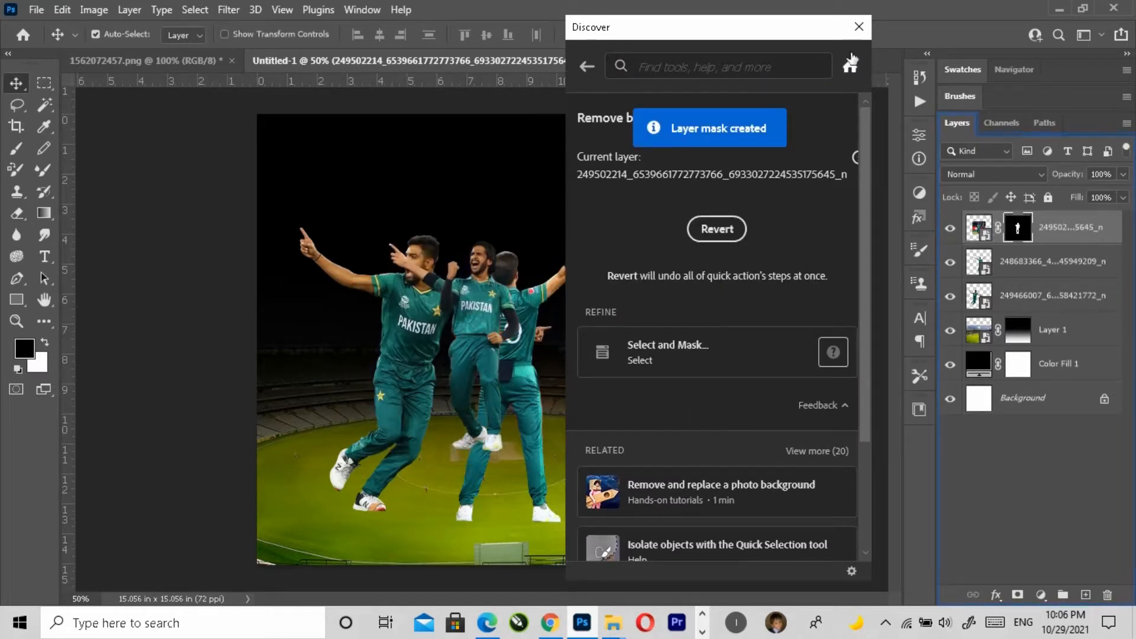
left_click(859, 26)
Move the fist-clenching player's cutout to the right of the number 10 player and convert it to a smart object.
left_click_drag(494, 278, 619, 344)
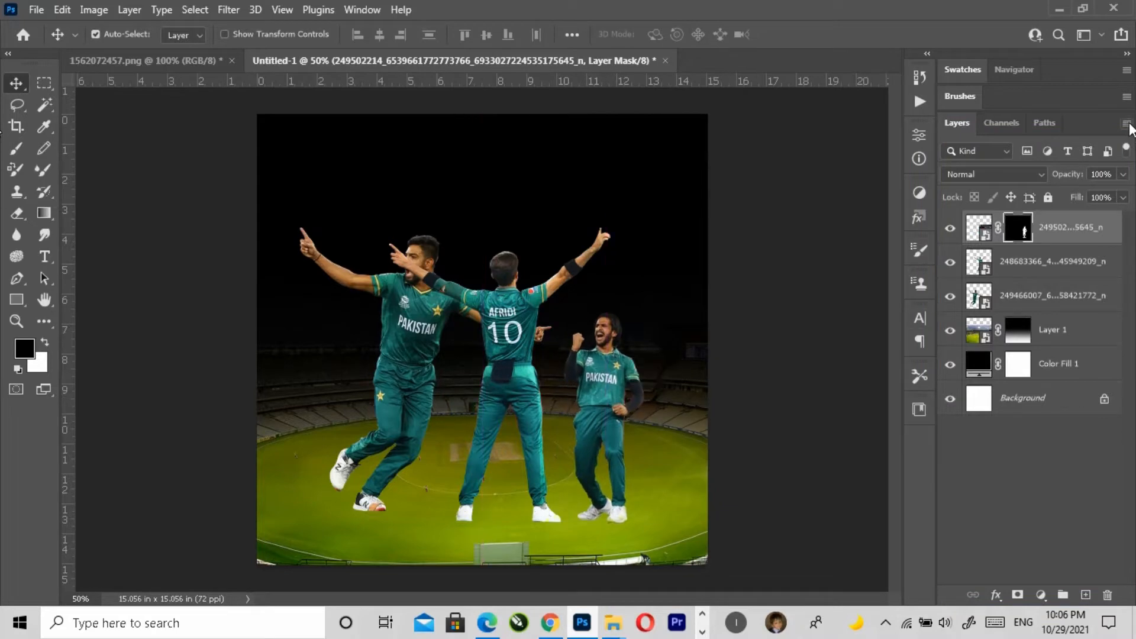
left_click(1127, 124)
left_click(1024, 259)
Place the embedded photo of the shouting batsman holding his bat from the Cricket Design folder.
left_click(40, 12)
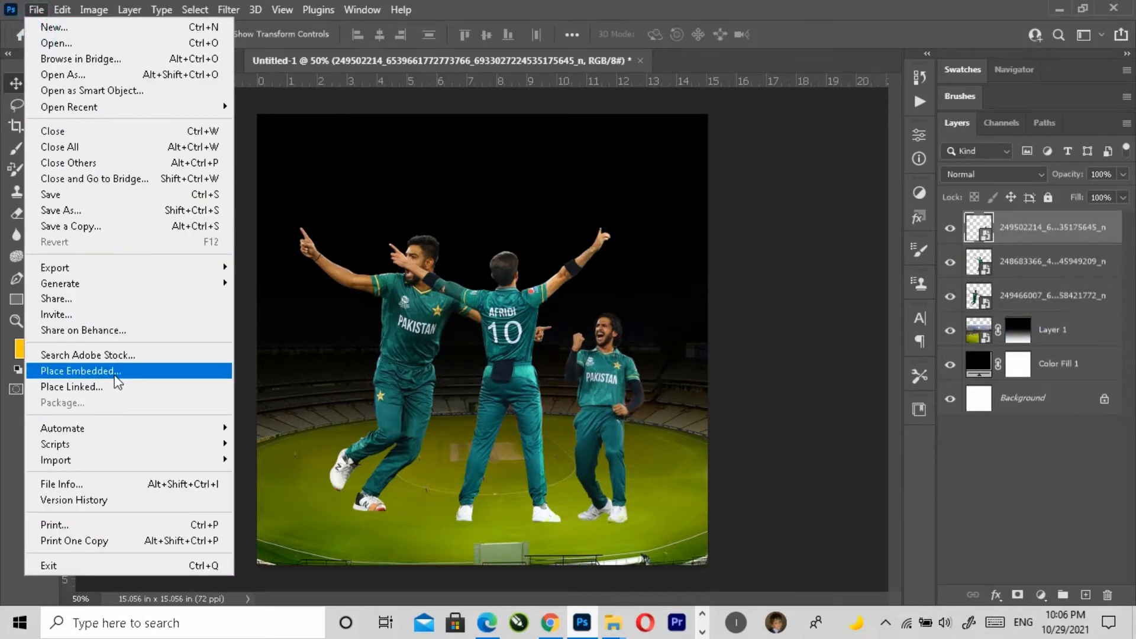
left_click(144, 370)
left_click(339, 383)
left_click(429, 413)
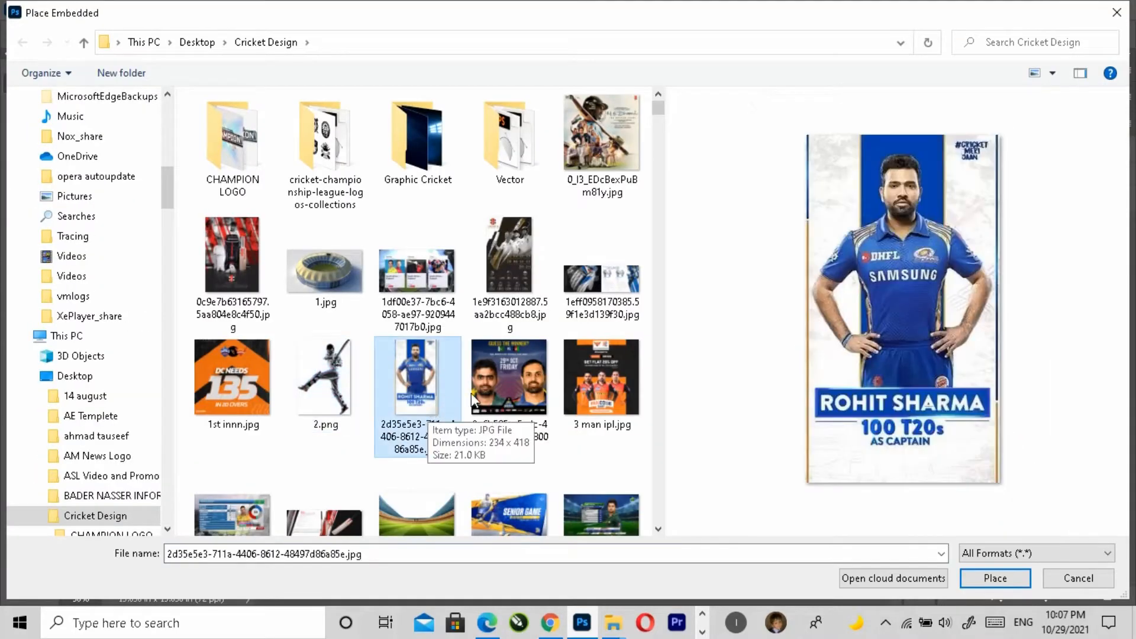
key("Right")
key("Right")
key("Right")
key("Right")
key("Right")
key("Right")
key("Right")
key("Right")
key("Right")
key("Right")
key("Right")
key("Right")
key("Right")
key("Right")
key("Right")
key("Right")
key("Right")
key("Right")
key("Right")
key("Right")
key("Right")
key("Right")
key("Right")
key("Right")
key("Right")
key("Right")
key("Right")
key("Right")
key("Right")
key("Right")
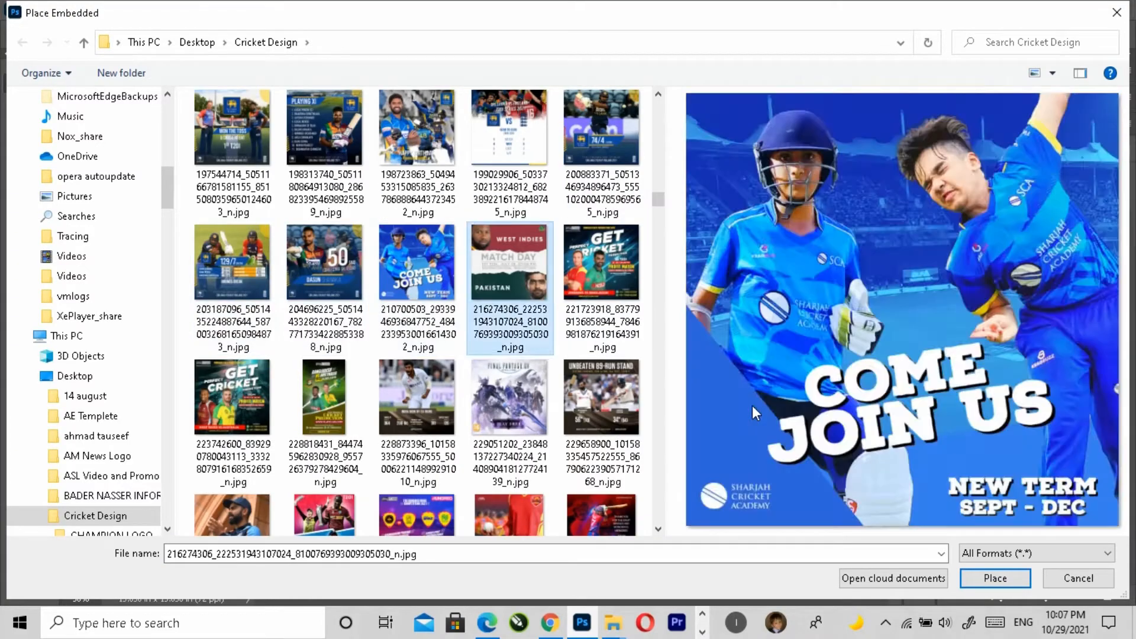
key("Right")
key("Right")
key("Right")
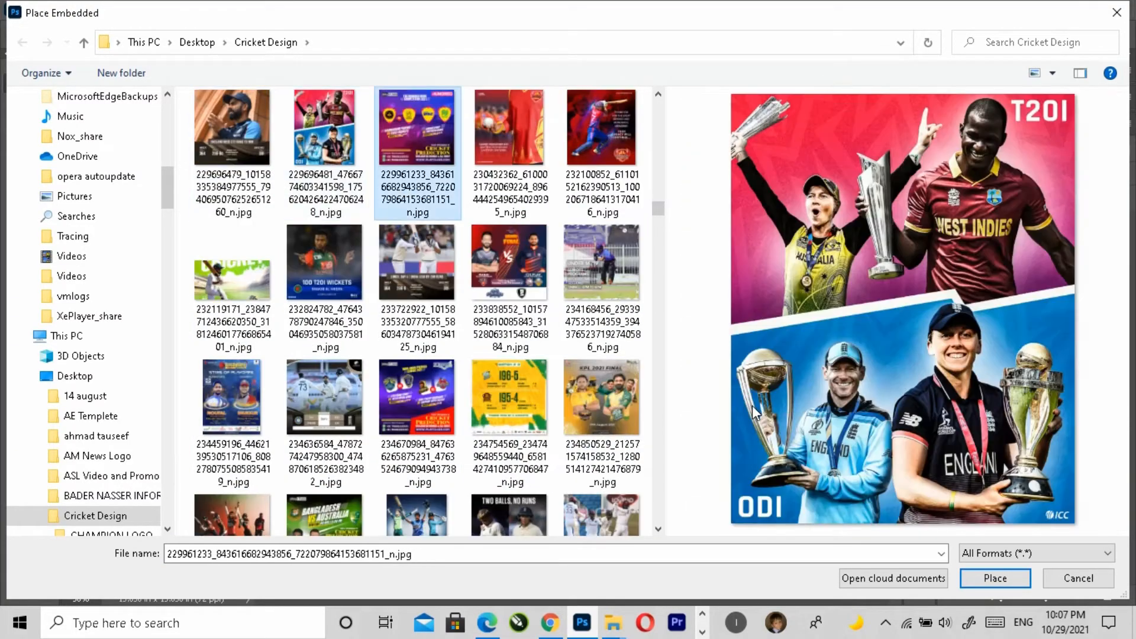
scroll(520, 451, "down", 10)
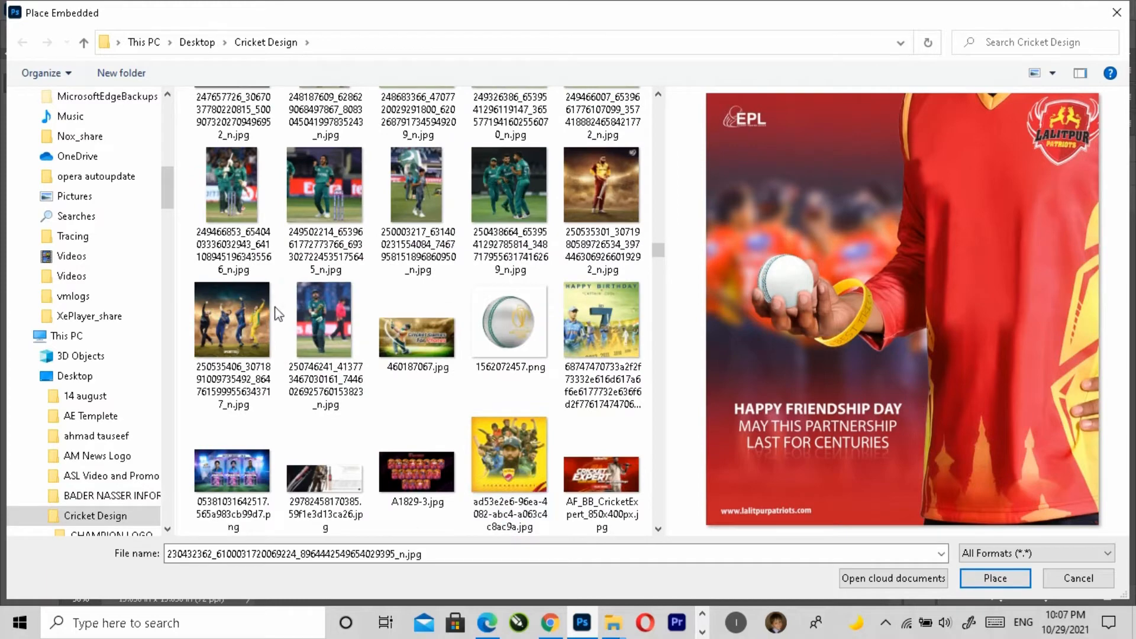
left_click(236, 197)
left_click(317, 328)
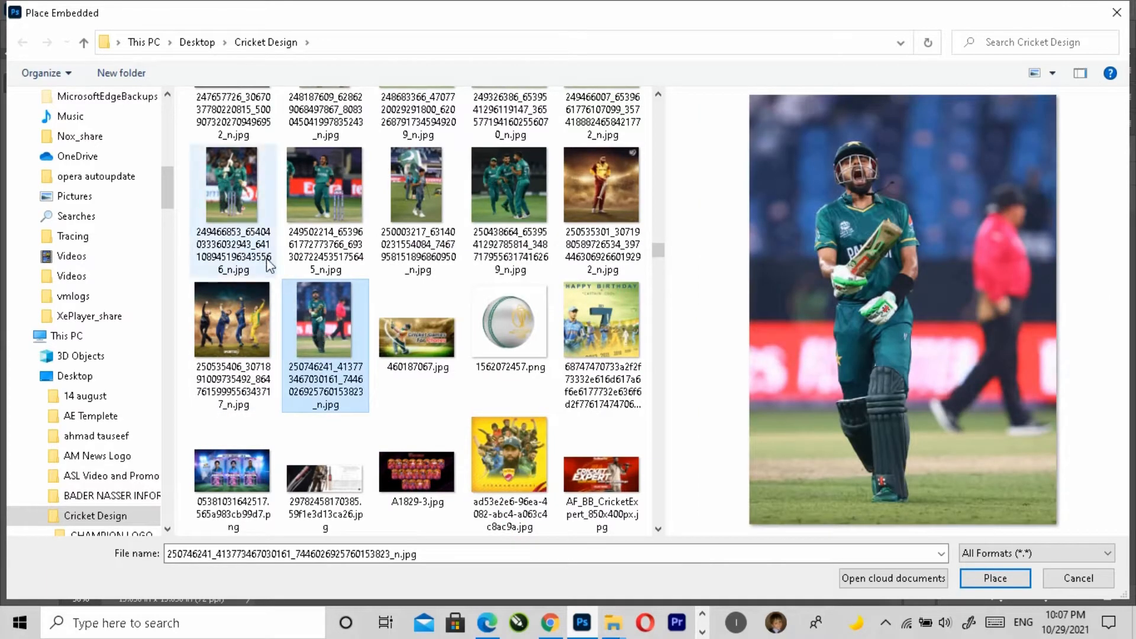
key("Escape")
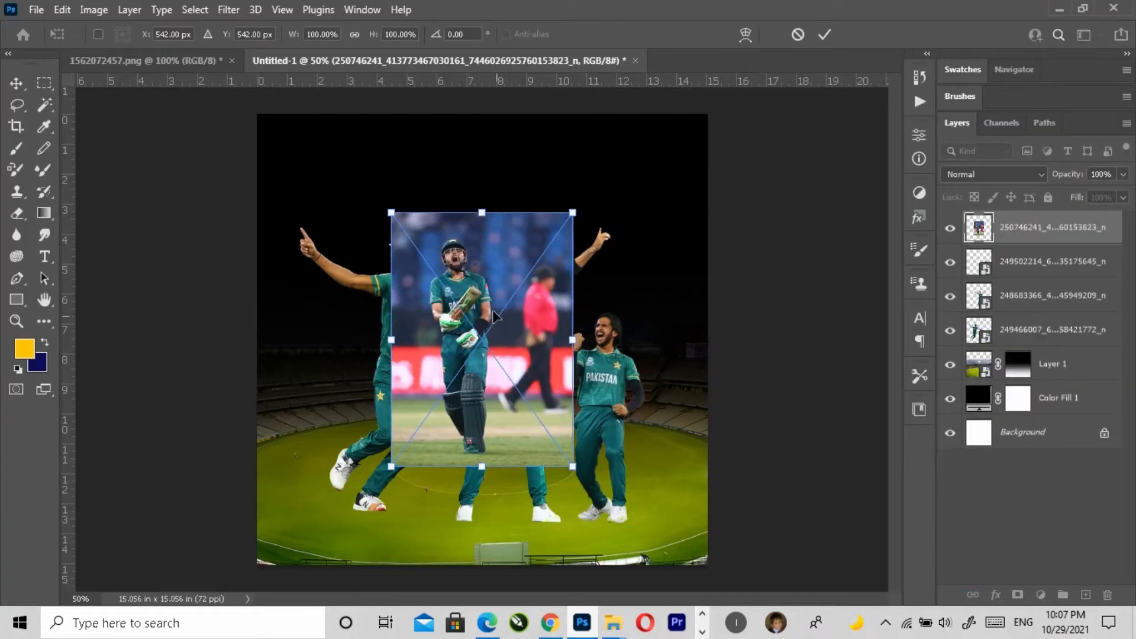
key("Return")
Remove the background from the shouting batsman's photo with the Remove background quick action.
key("ctrl+f")
left_click(588, 67)
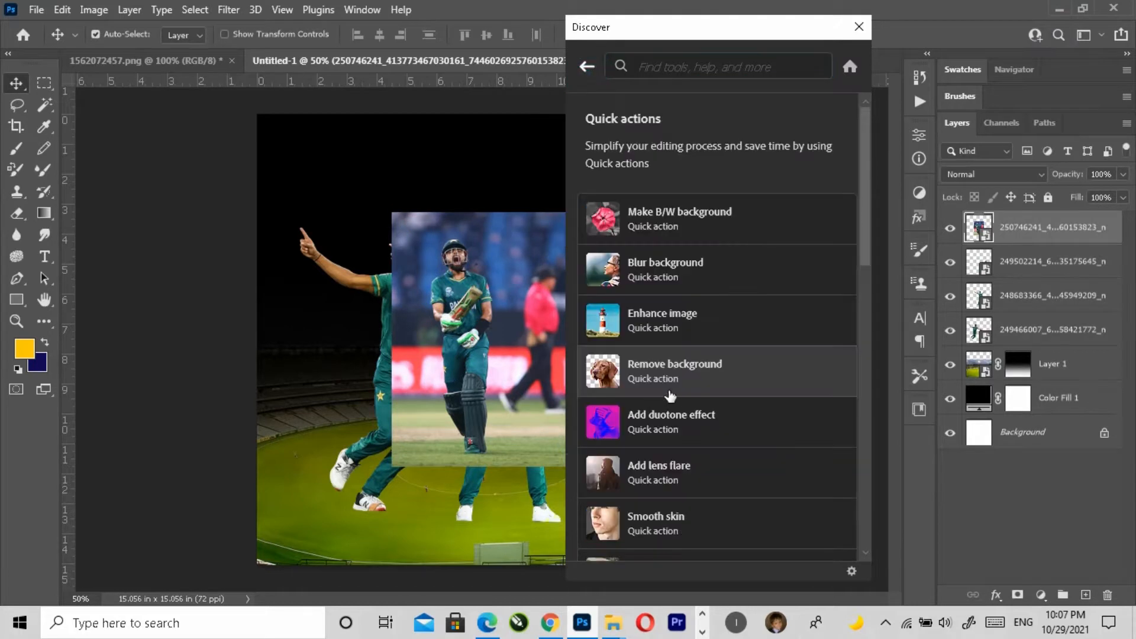
left_click(665, 380)
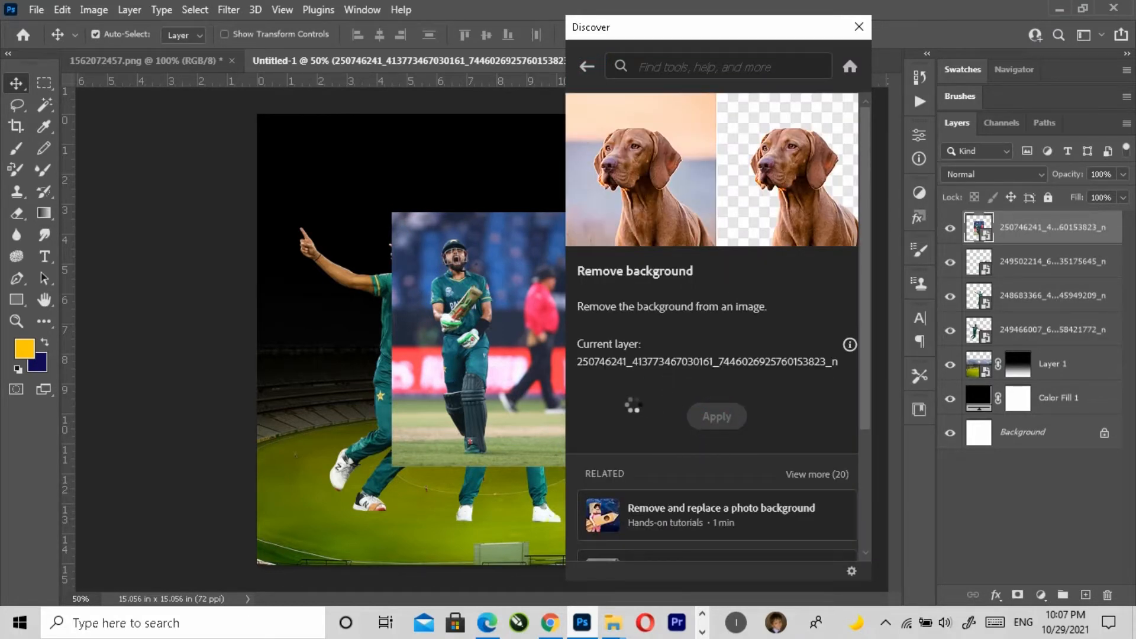
left_click(859, 26)
Convert the shouting batsman's masked cutout to a smart object and move it down in front of the pointing player.
left_click(1126, 123)
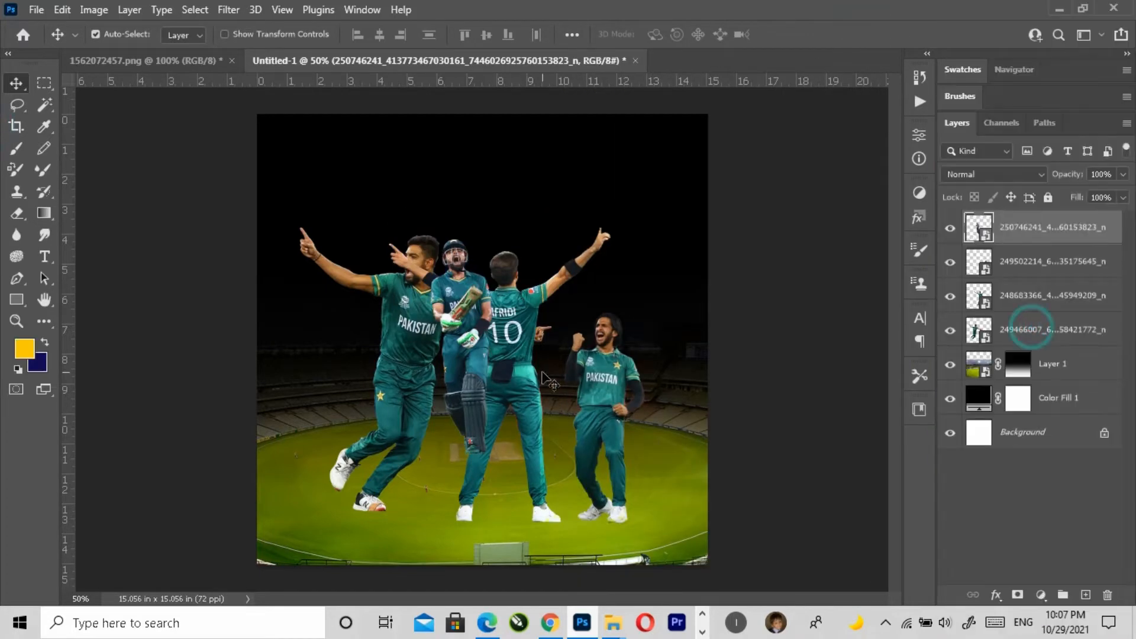
left_click_drag(517, 469, 478, 531)
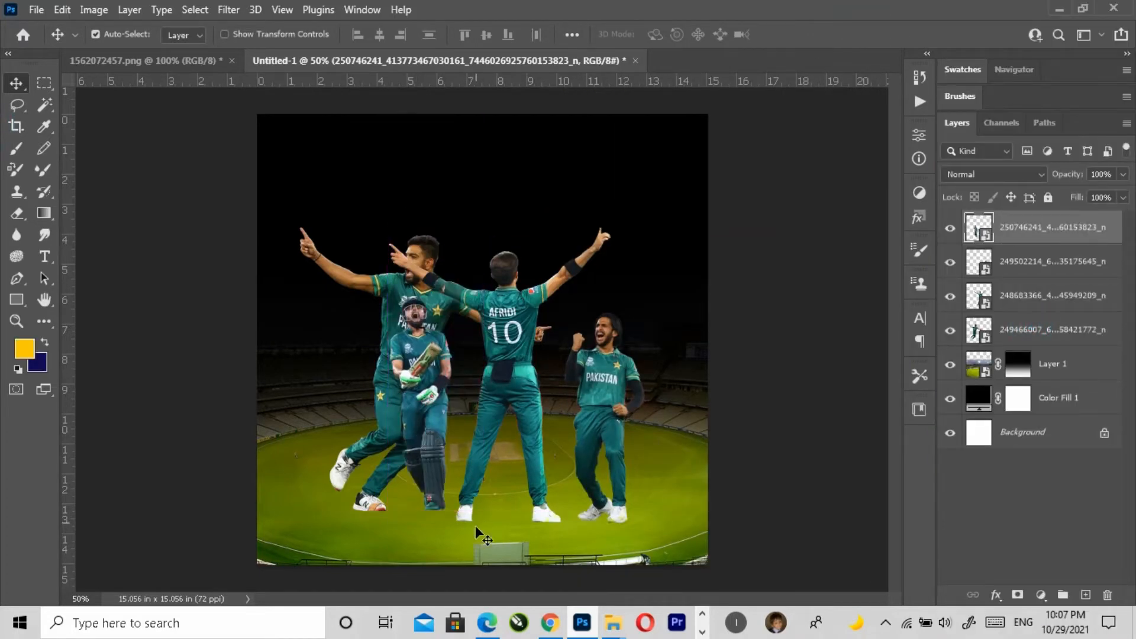
Place the embedded photo of the two helmeted batsmen standing behind the stumps from the Cricket Design folder.
left_click(37, 10)
left_click(65, 368)
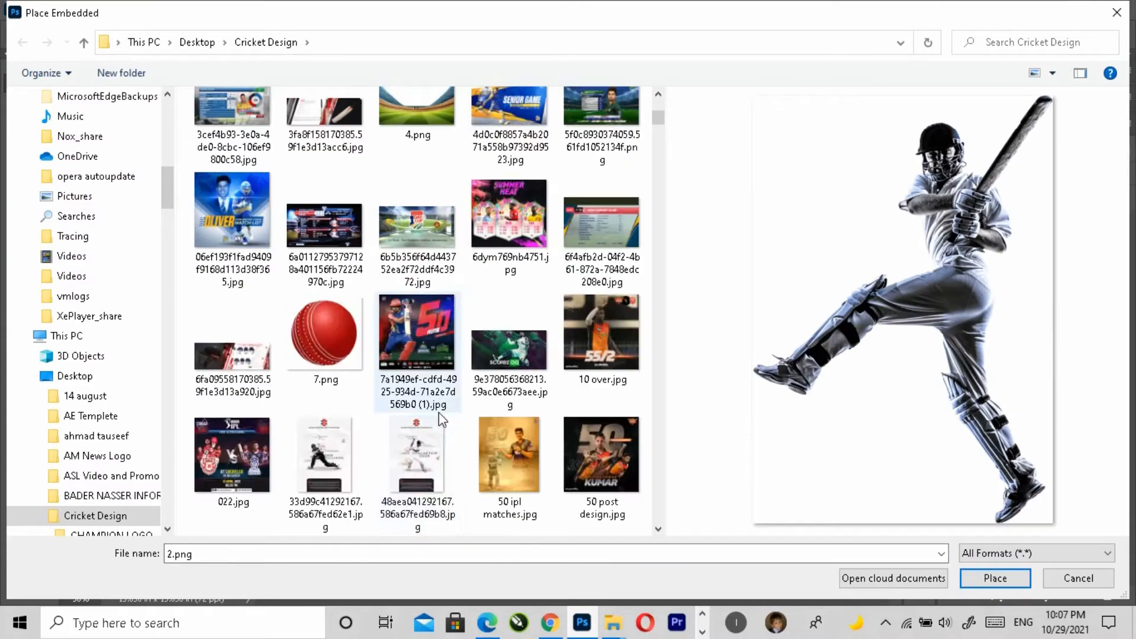
scroll(439, 412, "down", 10)
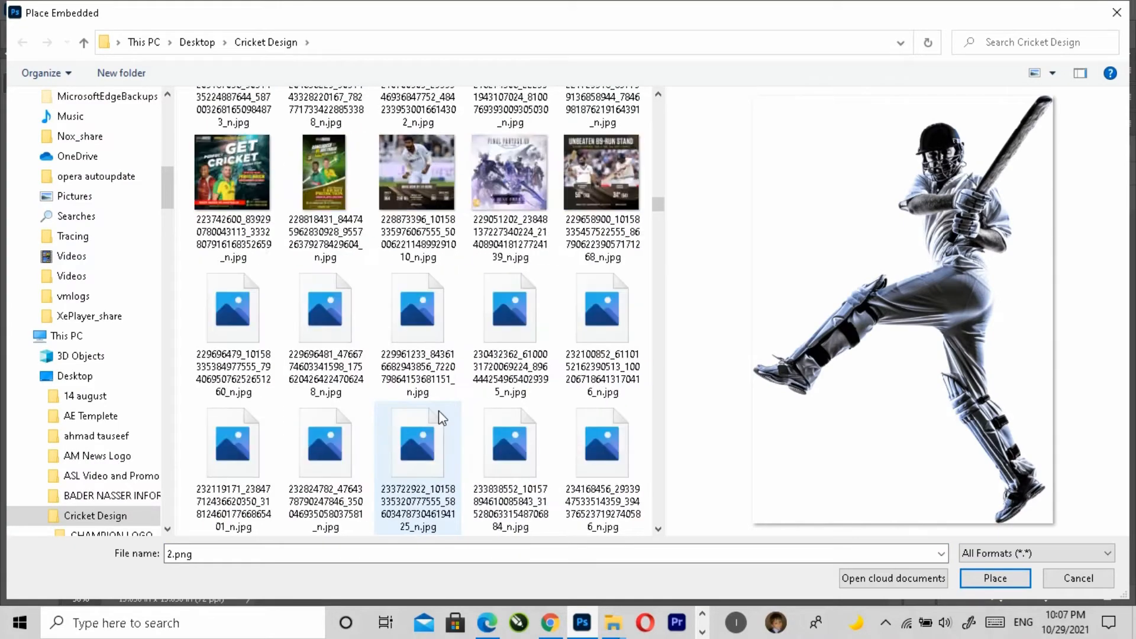
scroll(439, 411, "down", 6)
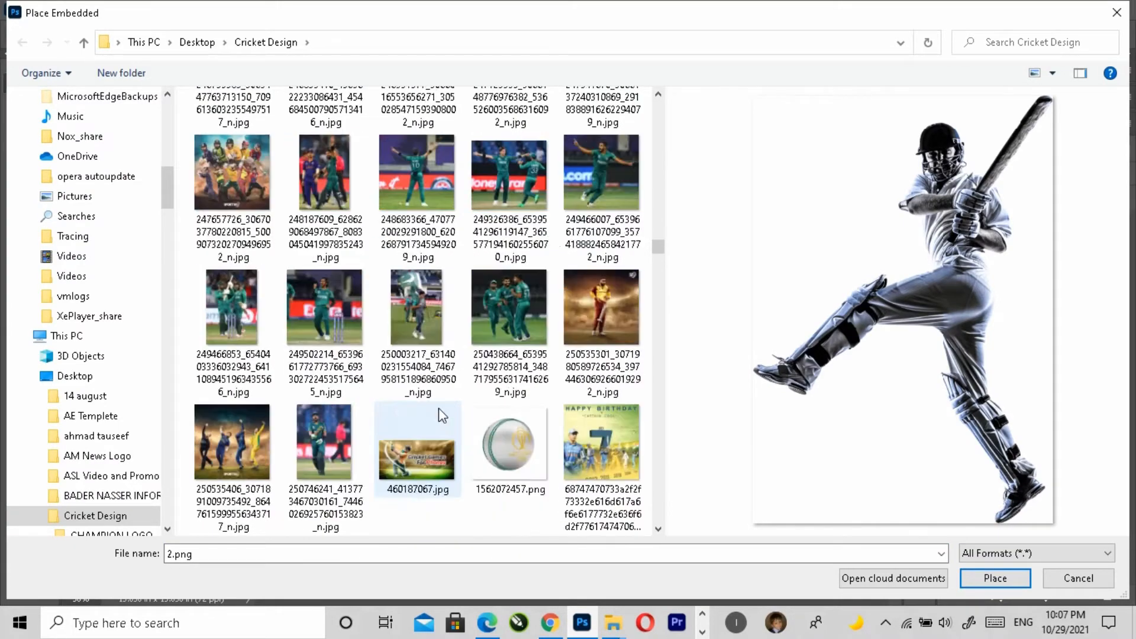
scroll(438, 407, "down", 3)
scroll(438, 407, "up", 4)
left_click(248, 275)
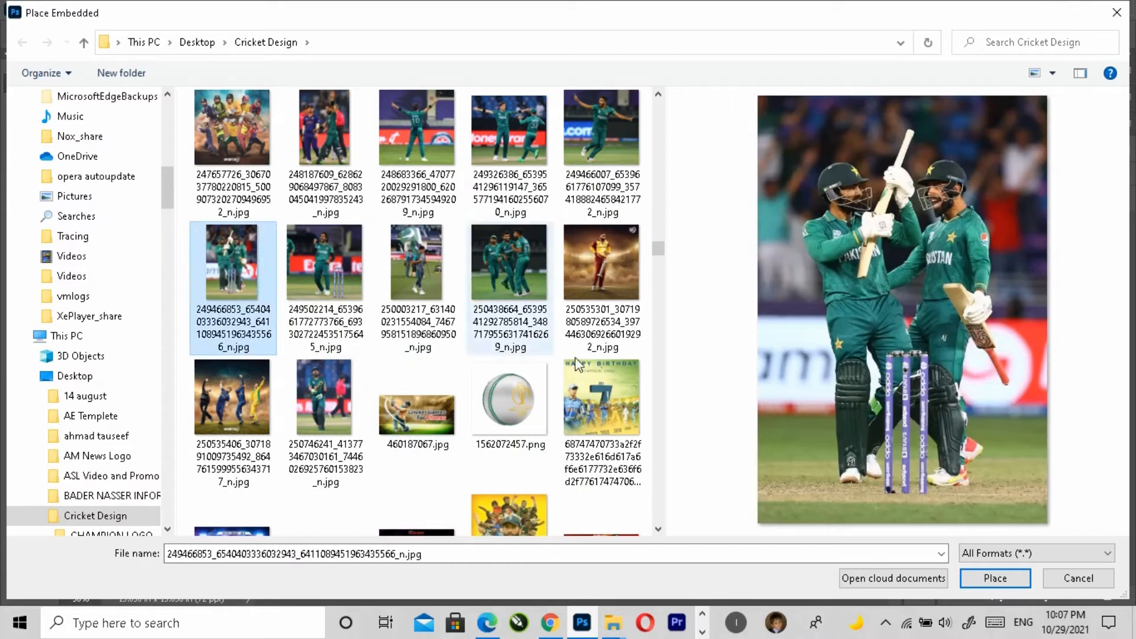
left_click(986, 580)
key("Return")
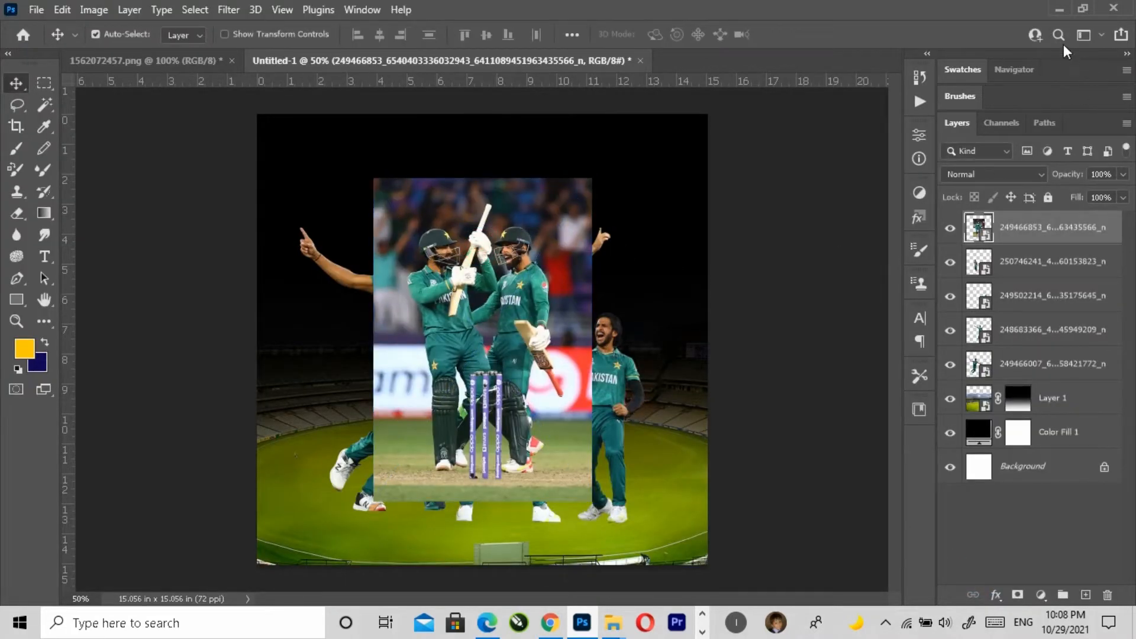
Remove the background from the two batsmen's photo with the Remove background quick action.
left_click(1058, 35)
left_click(591, 74)
left_click(662, 385)
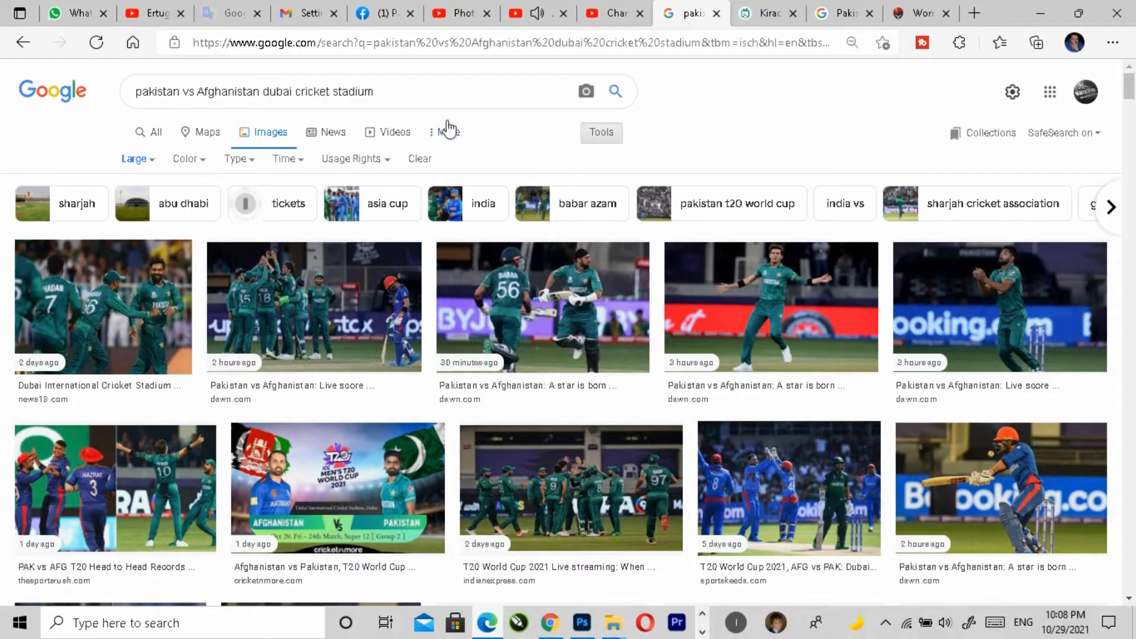
Copy the photo of the number 39 batsman and his partner on the pitch from the Google image results and return to Photoshop.
triple_click(446, 92)
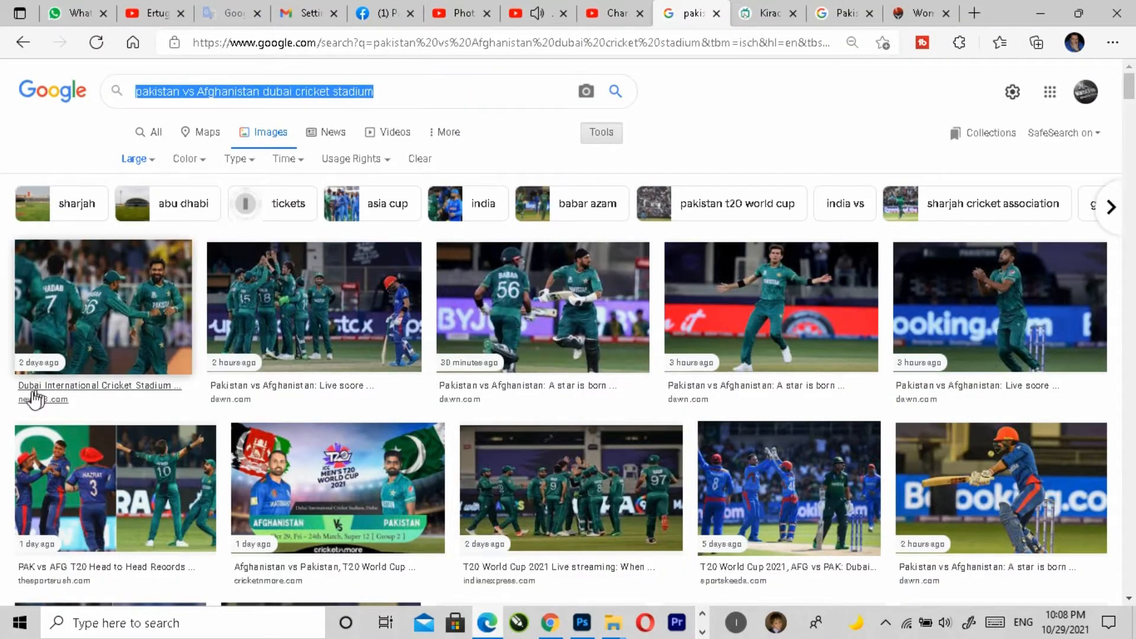
scroll(30, 391, "down", 5)
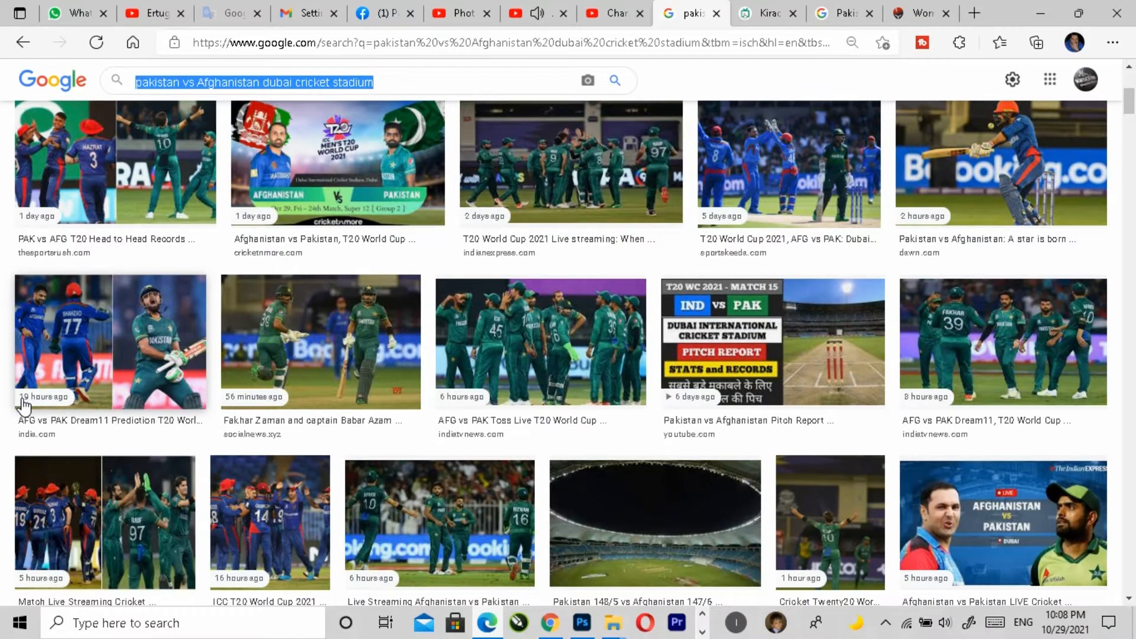
left_click(321, 341)
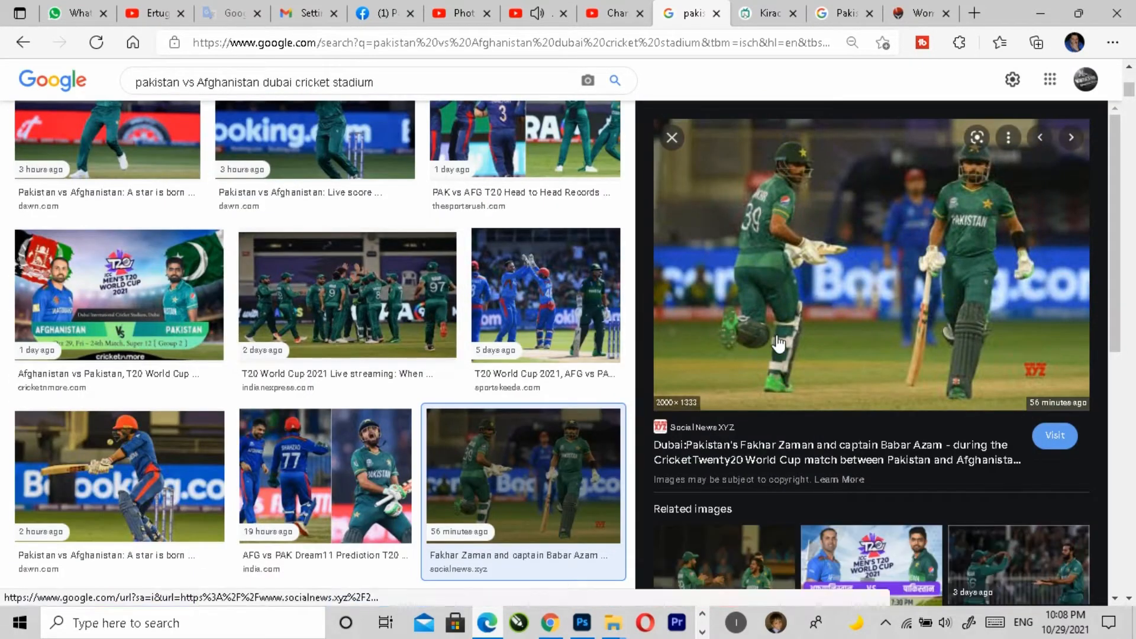
right_click(811, 219)
left_click(840, 385)
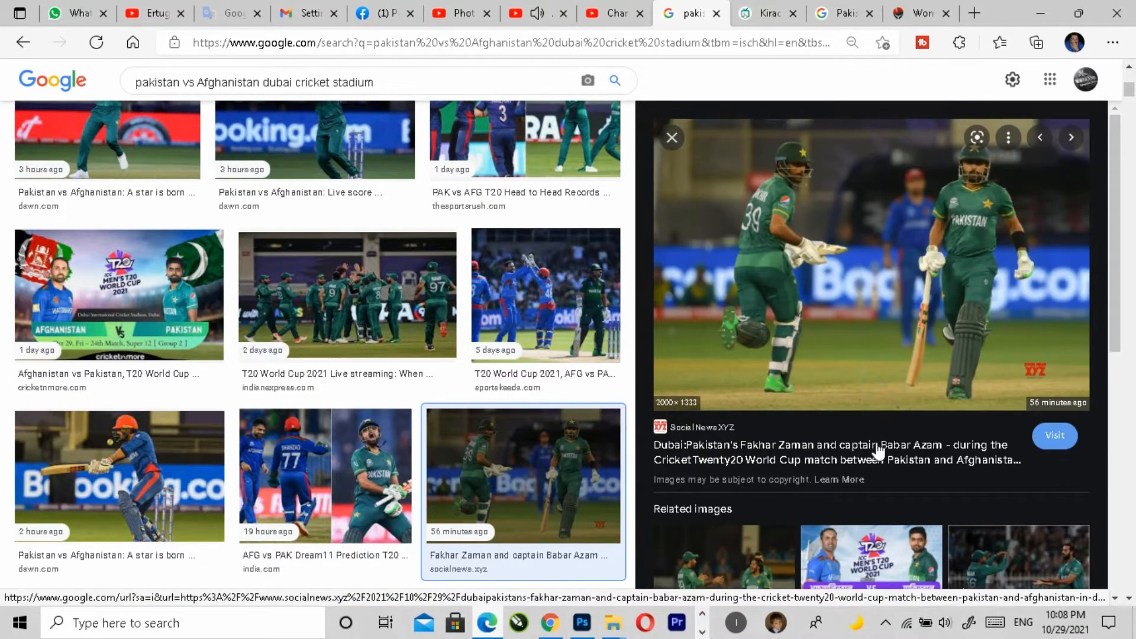
scroll(808, 491, "down", 10)
left_click(1040, 13)
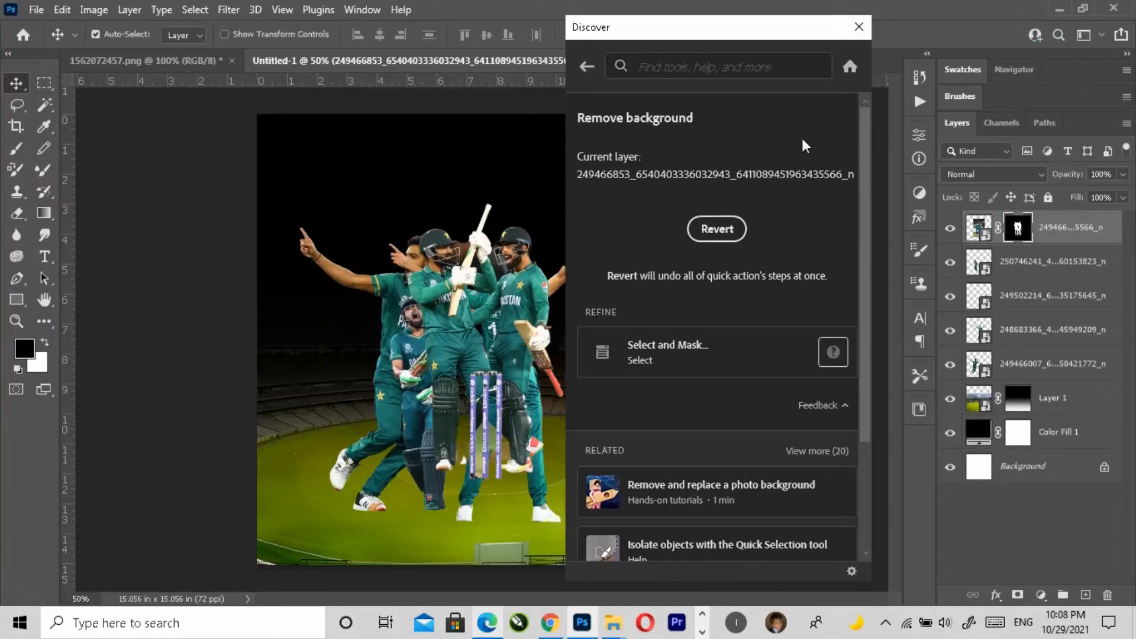
Move the cutout of the two batsmen behind the stumps to the poster's right half and convert it to a smart object.
left_click(857, 27)
left_click_drag(400, 352, 559, 402)
left_click(1127, 123)
left_click(1036, 329)
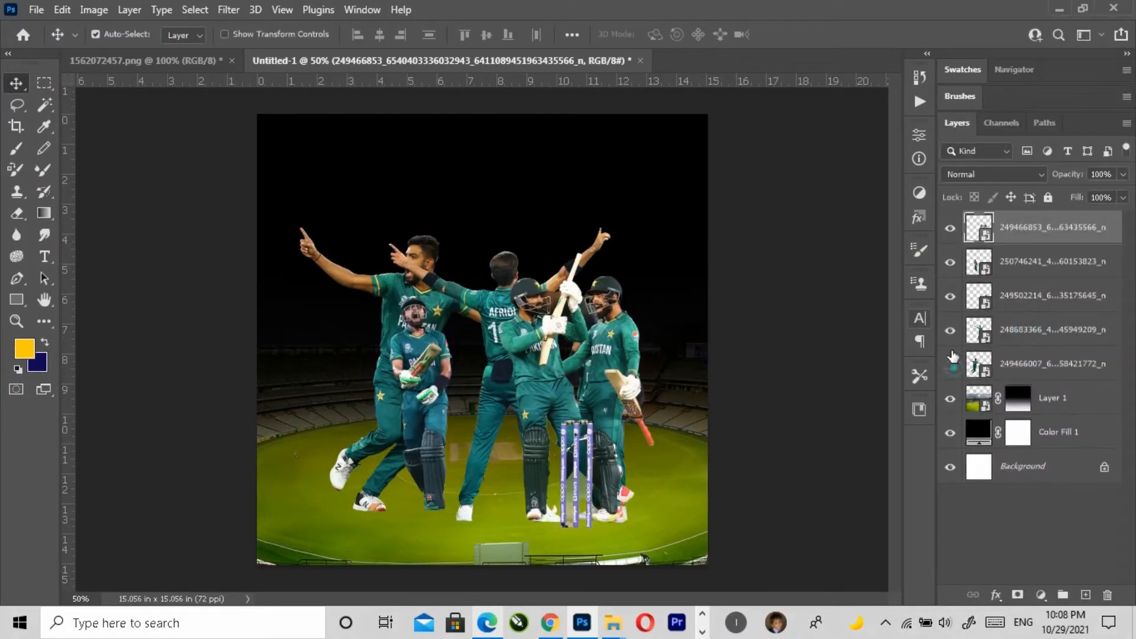
Hide the four earlier player layers, paste the copied batsmen photo and scale it to 73%.
left_click_drag(952, 354, 950, 262)
key("ctrl+v")
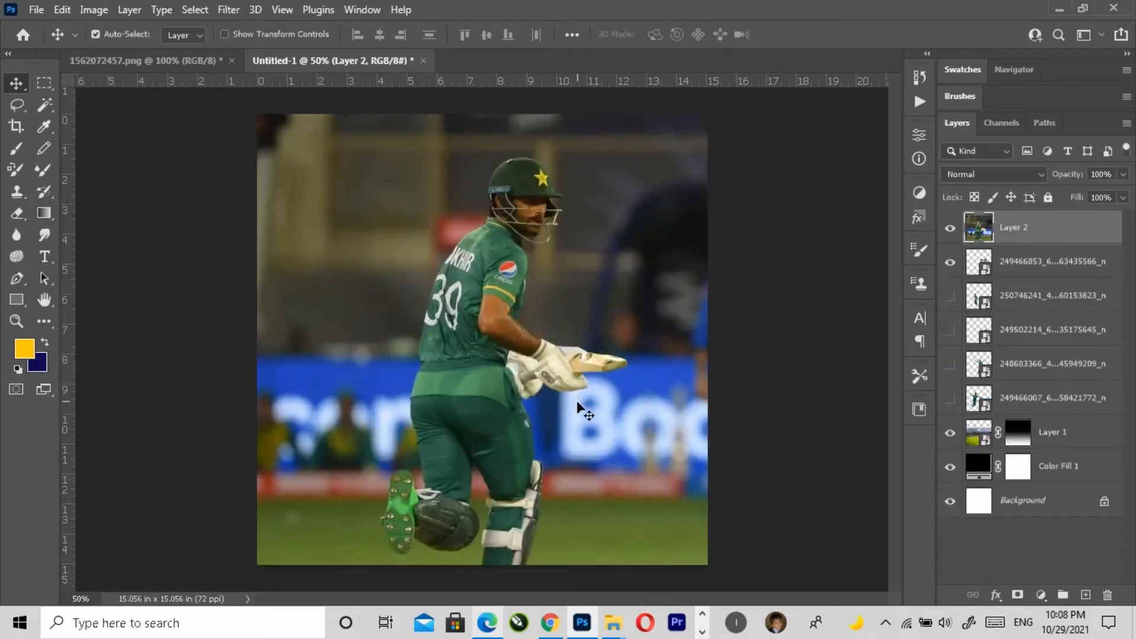
key("ctrl+t")
left_click_drag(242, 338, 362, 364)
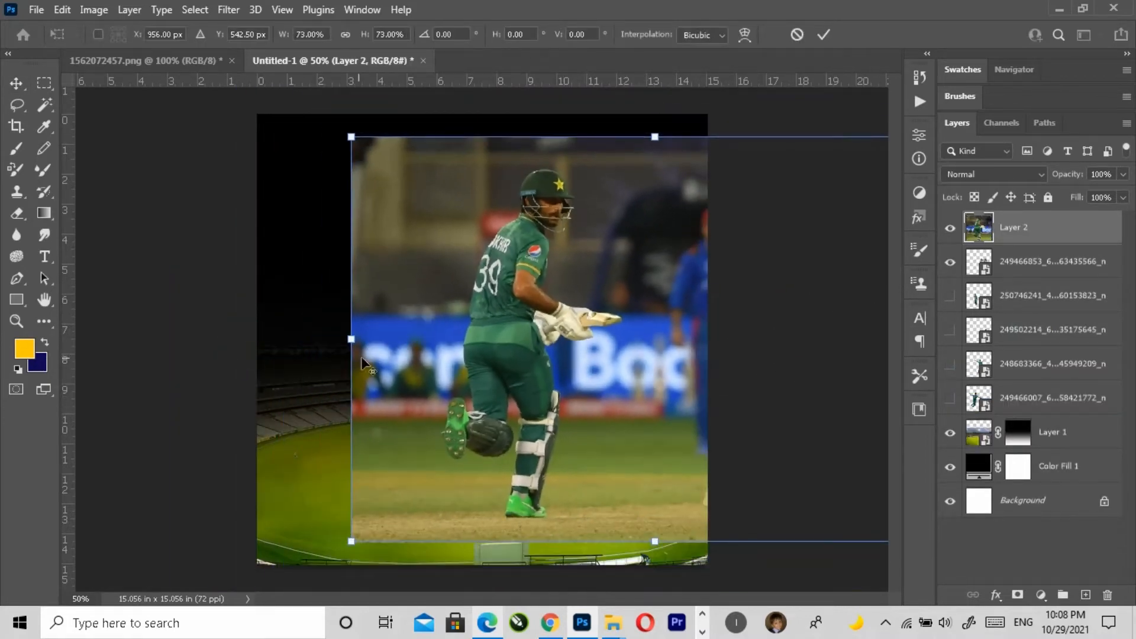
key("Return")
Remove the background from the pasted number 39 batsman photo with the Remove background quick action.
left_click(1059, 34)
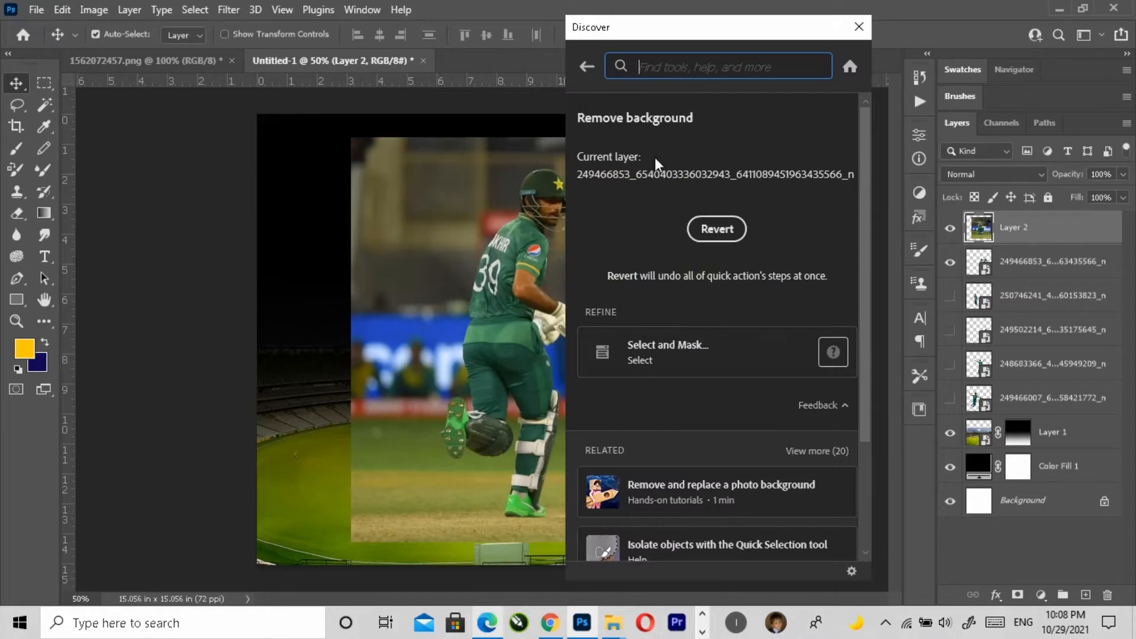
left_click(654, 363)
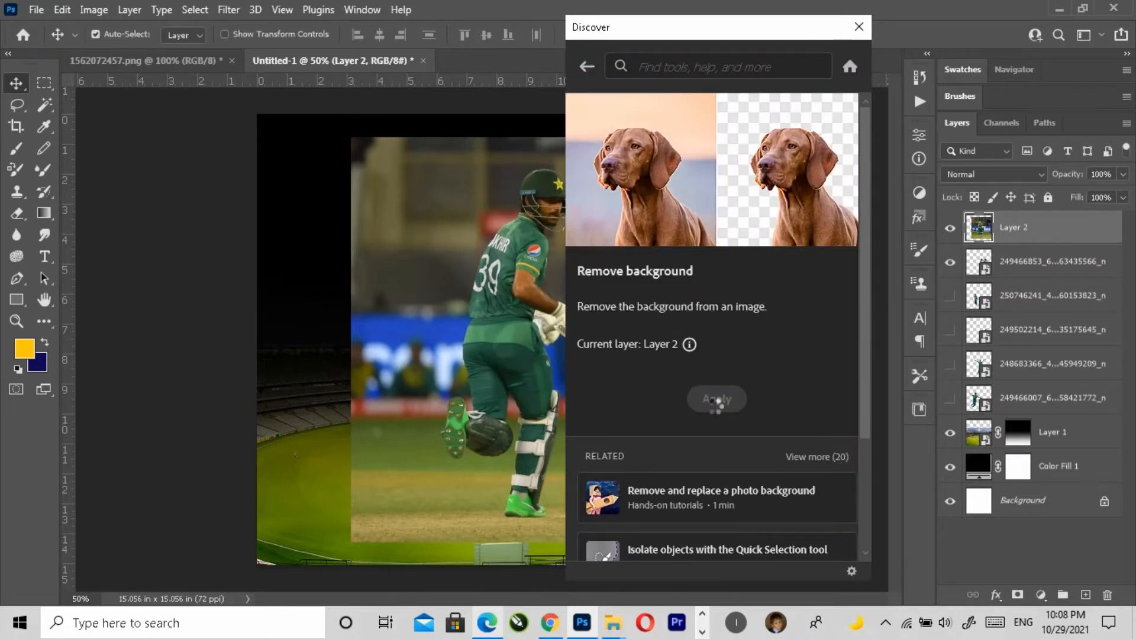
left_click(858, 26)
Move the number 39 batsman's cutout to the poster's left half, convert it to a smart object and scale it down.
left_click_drag(522, 349, 399, 364)
left_click(1126, 123)
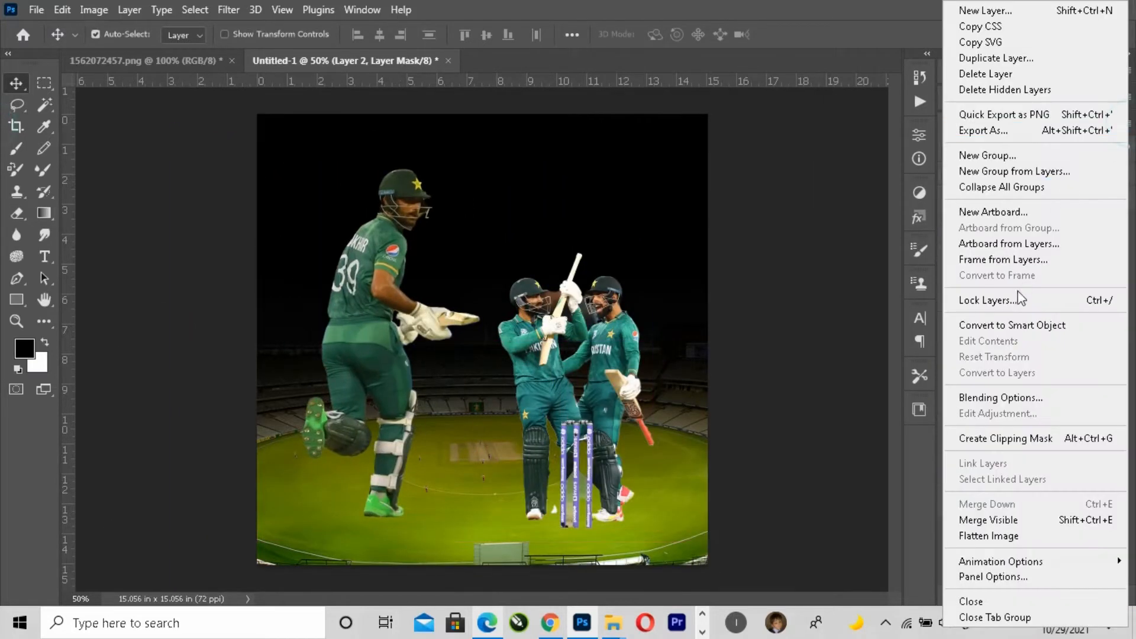
left_click(1011, 324)
key("ctrl+t")
left_click_drag(482, 168, 446, 292)
key("Return")
Start placing an embedded image and open the Class folder inside the Desktop's tutorials folder.
key("alt+f")
key("l")
left_click_drag(168, 185, 171, 112)
left_click(103, 128)
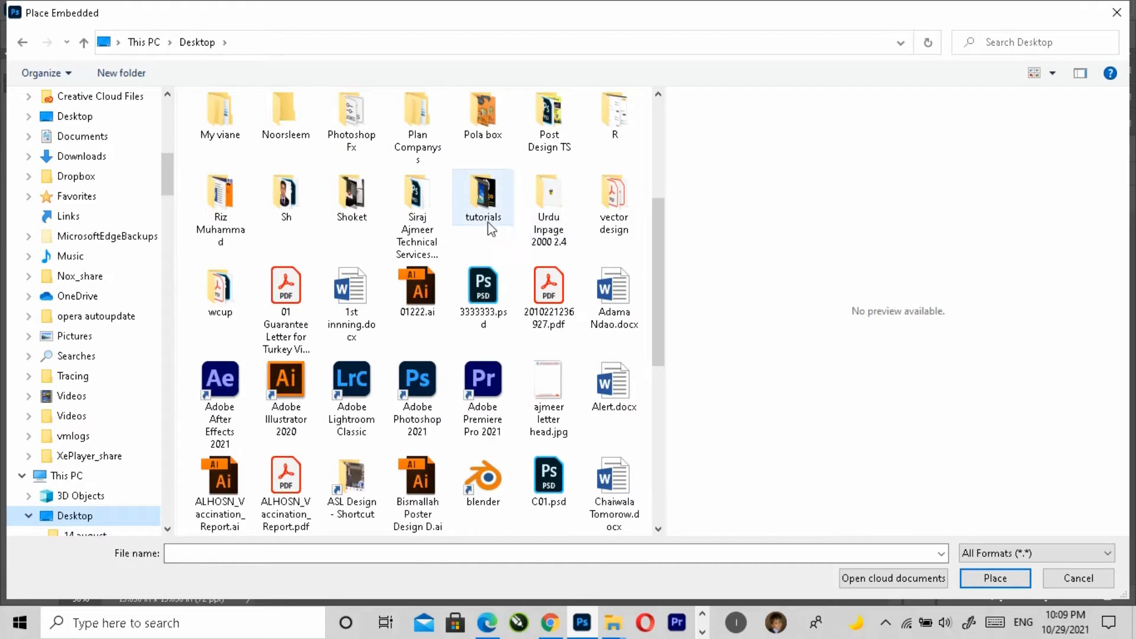
left_click(489, 228)
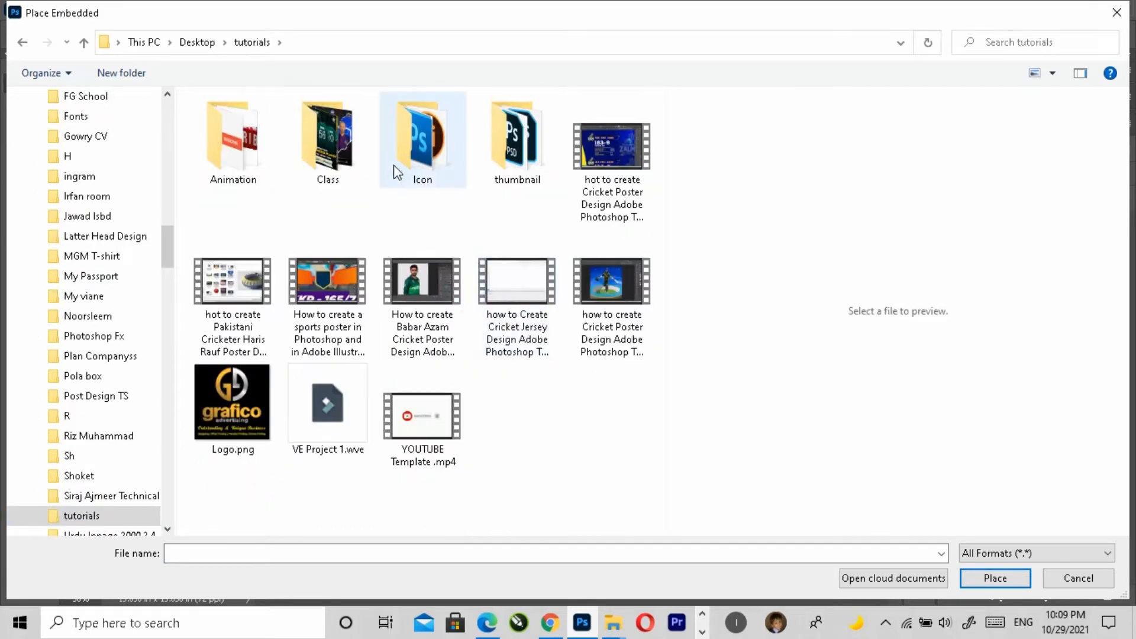
double_click(328, 142)
Preview the player photos in the Class folder to compare candidates for another poster cutout.
scroll(512, 406, "down", 5)
left_click(601, 148)
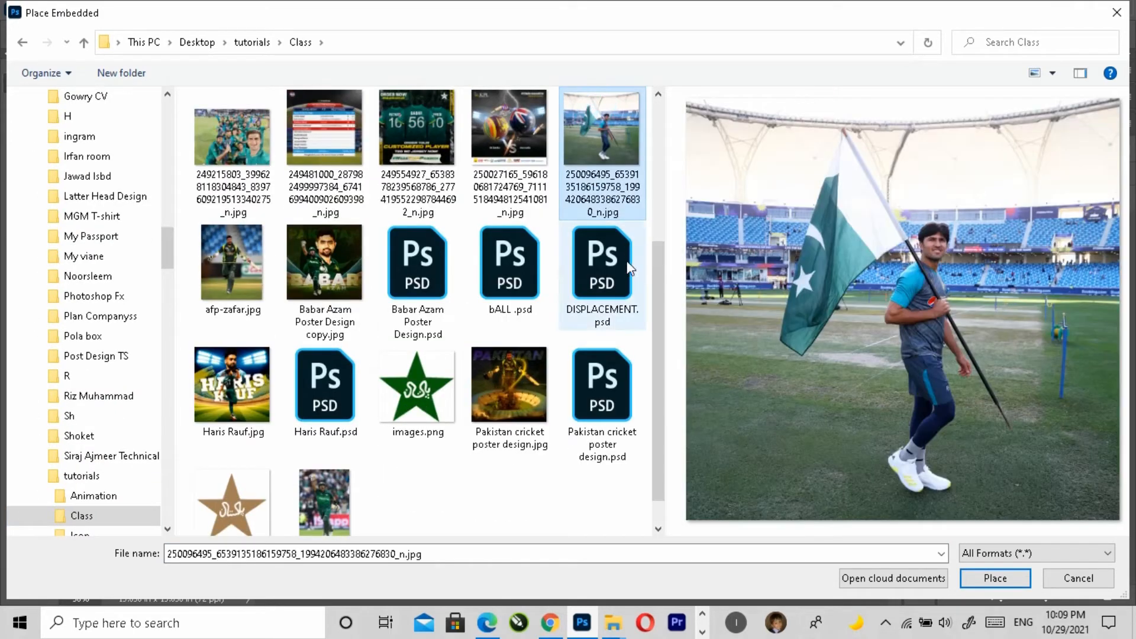
left_click(232, 385)
left_click(237, 284)
scroll(456, 363, "up", 5)
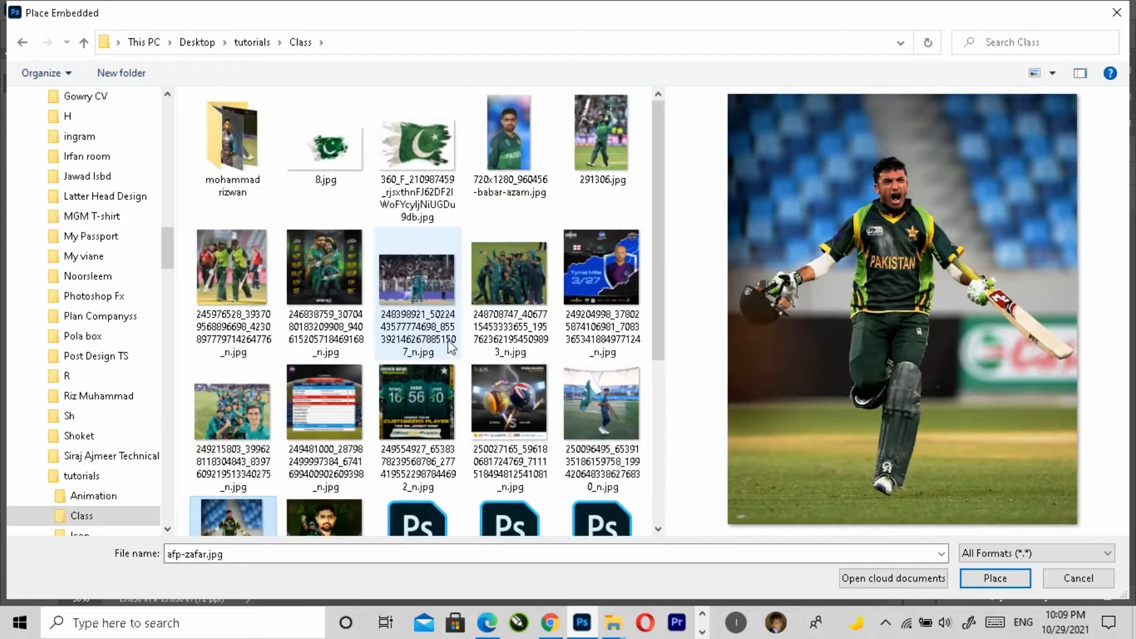
left_click(232, 266)
left_click(601, 138)
left_click(605, 299)
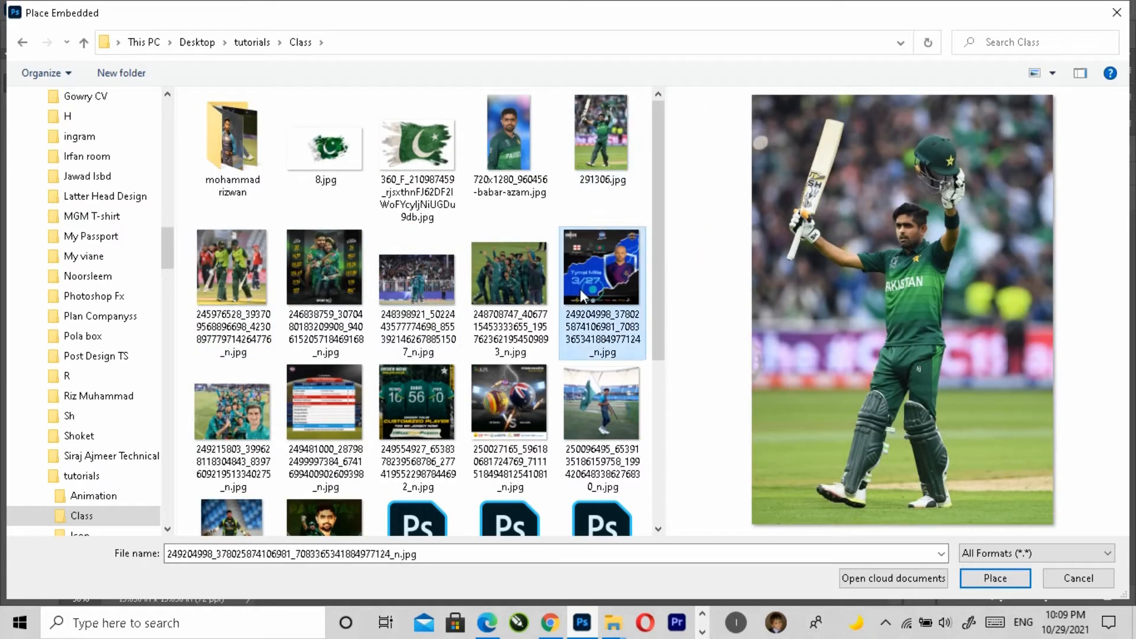
left_click(416, 286)
left_click(335, 285)
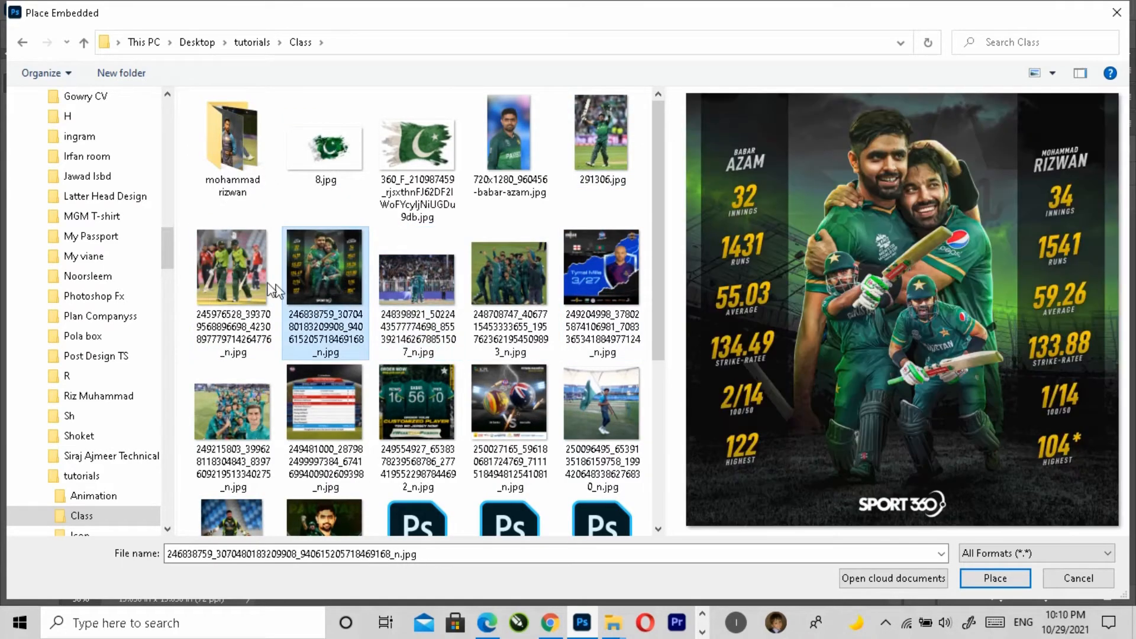
left_click(232, 272)
left_click(416, 408)
left_click(509, 408)
left_click(449, 283)
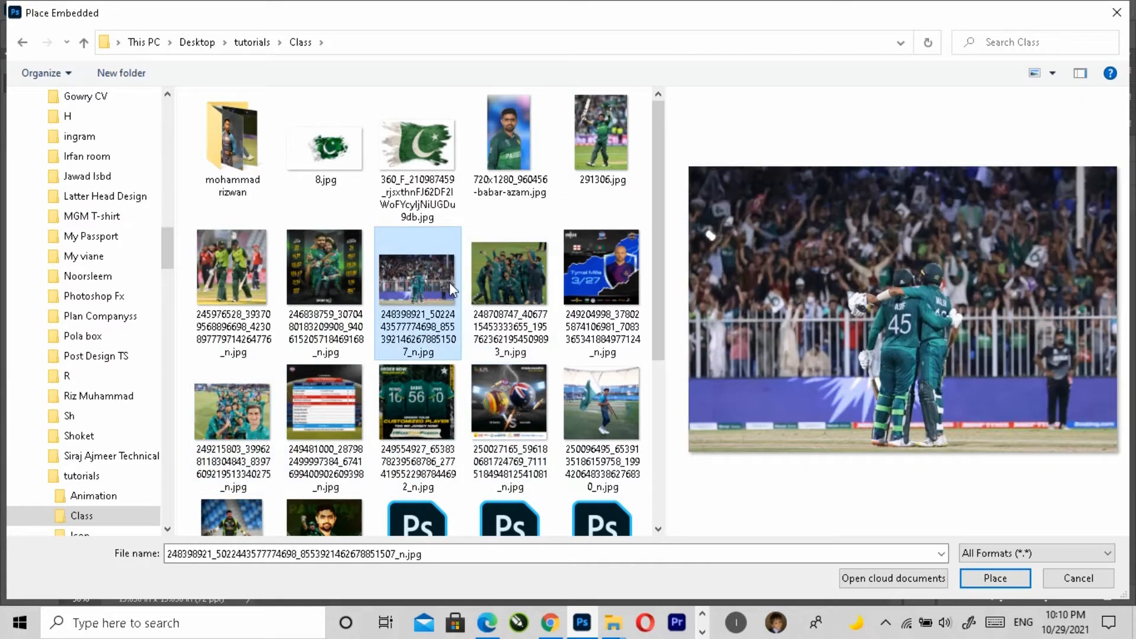
scroll(584, 404, "down", 3)
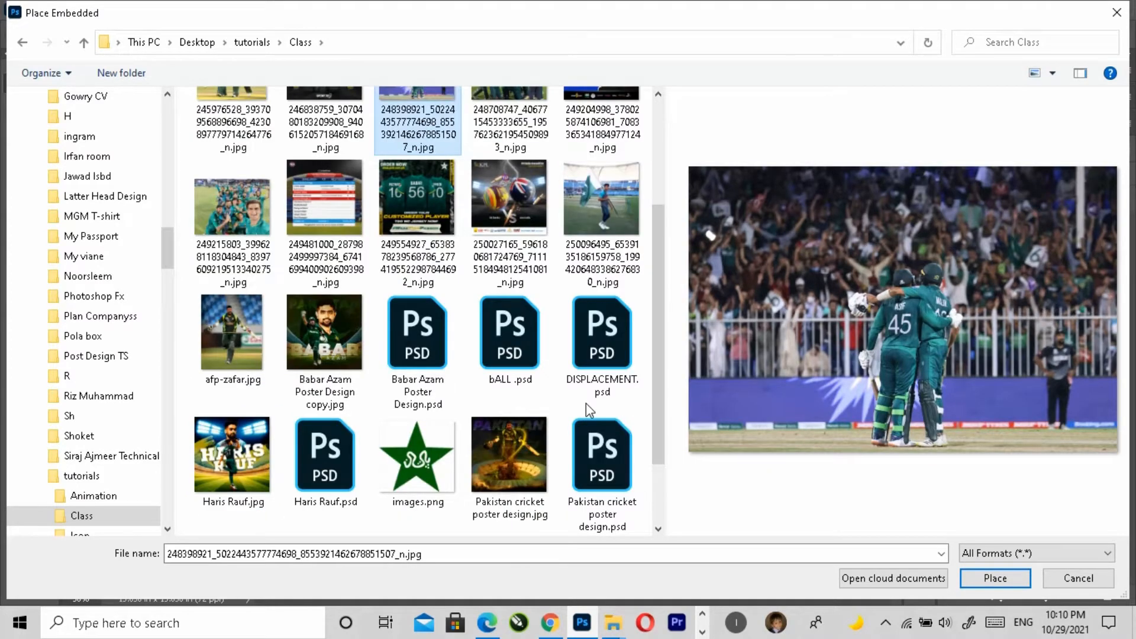
scroll(585, 403, "down", 3)
left_click(329, 467)
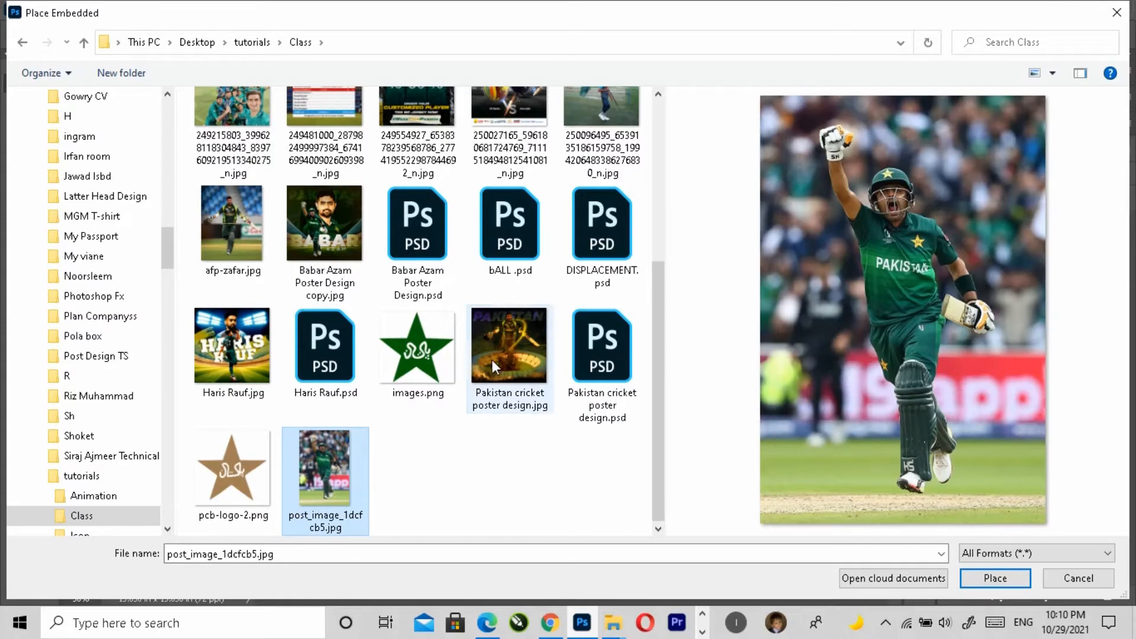
left_click(492, 360)
left_click(325, 459)
scroll(396, 421, "up", 5)
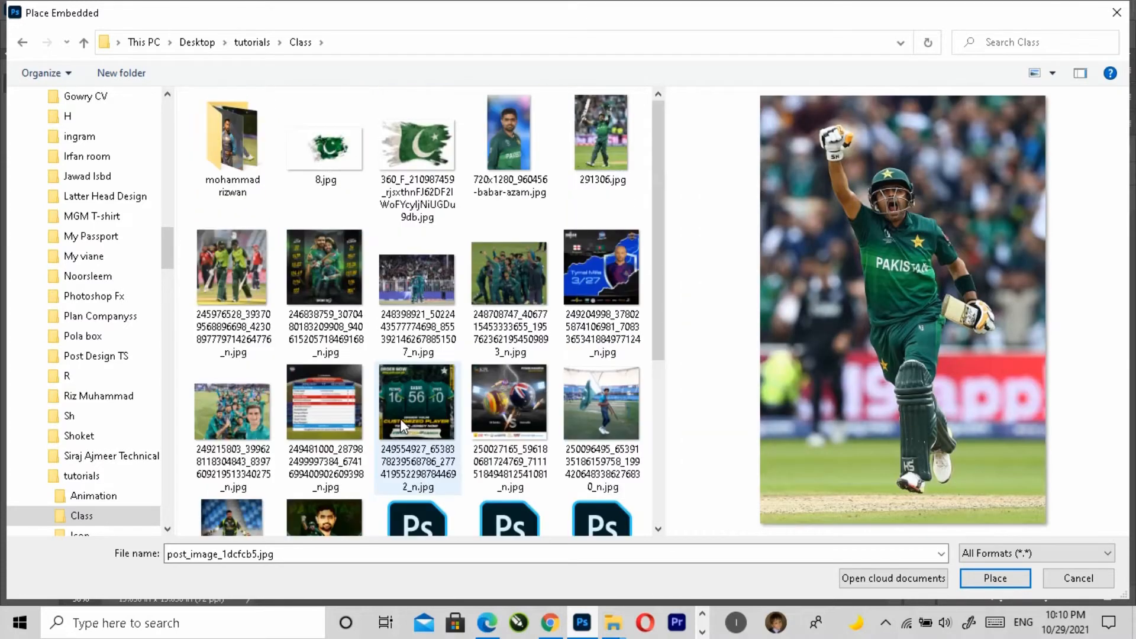
left_click(601, 138)
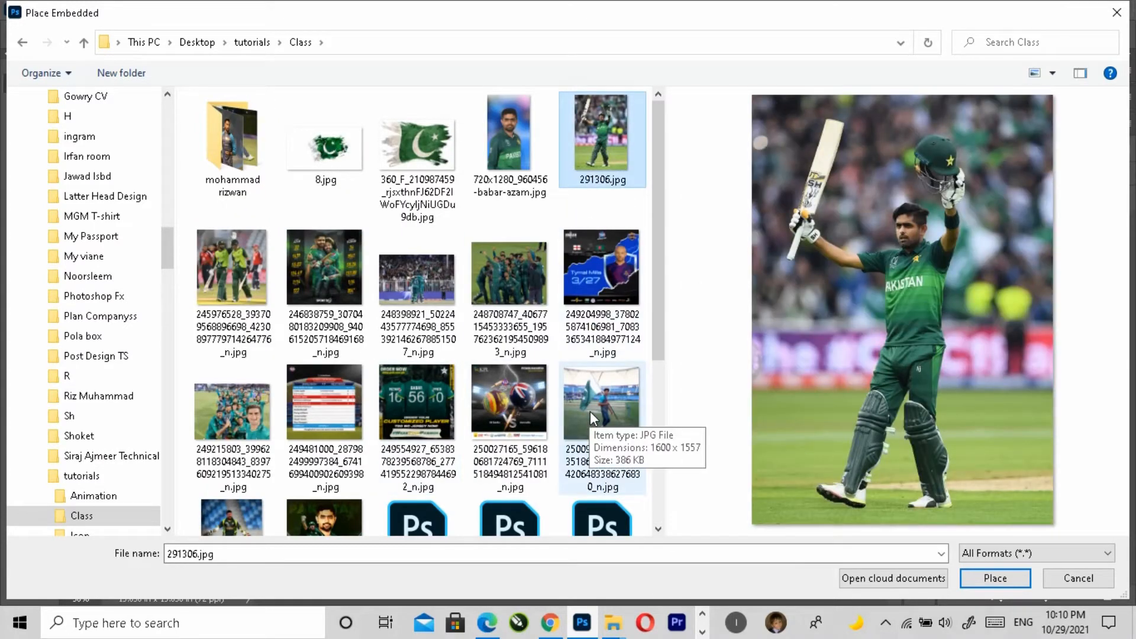
scroll(590, 414, "down", 4)
scroll(400, 382, "up", 5)
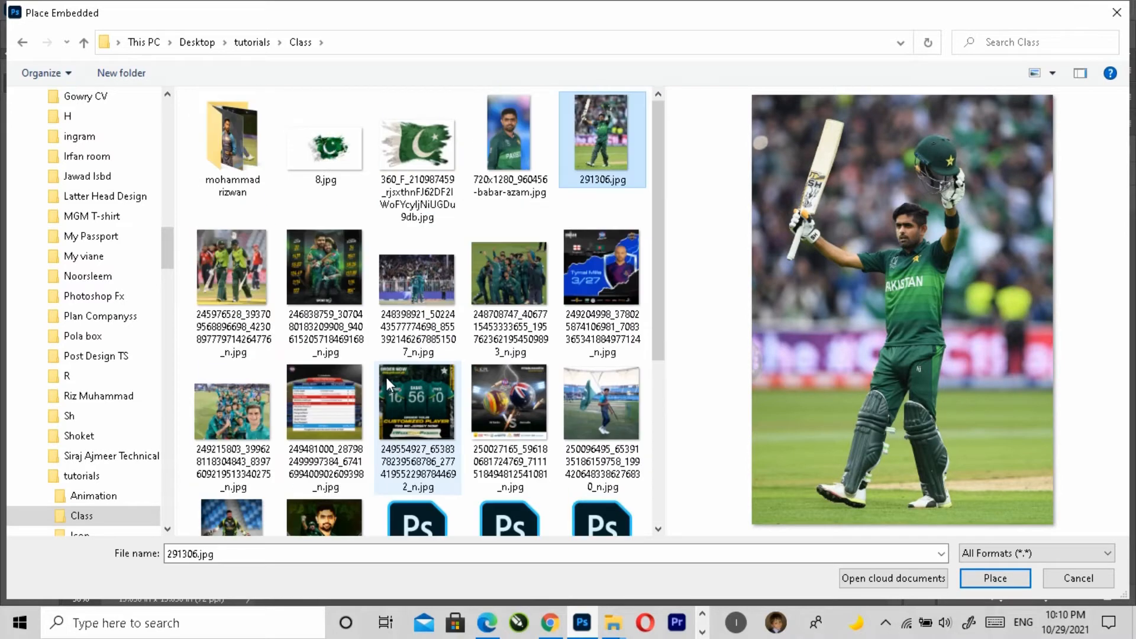
Place the embedded photo of the two embracing batsmen seen from behind, with number 45 in front of the crowd.
left_click(414, 278)
left_click(995, 578)
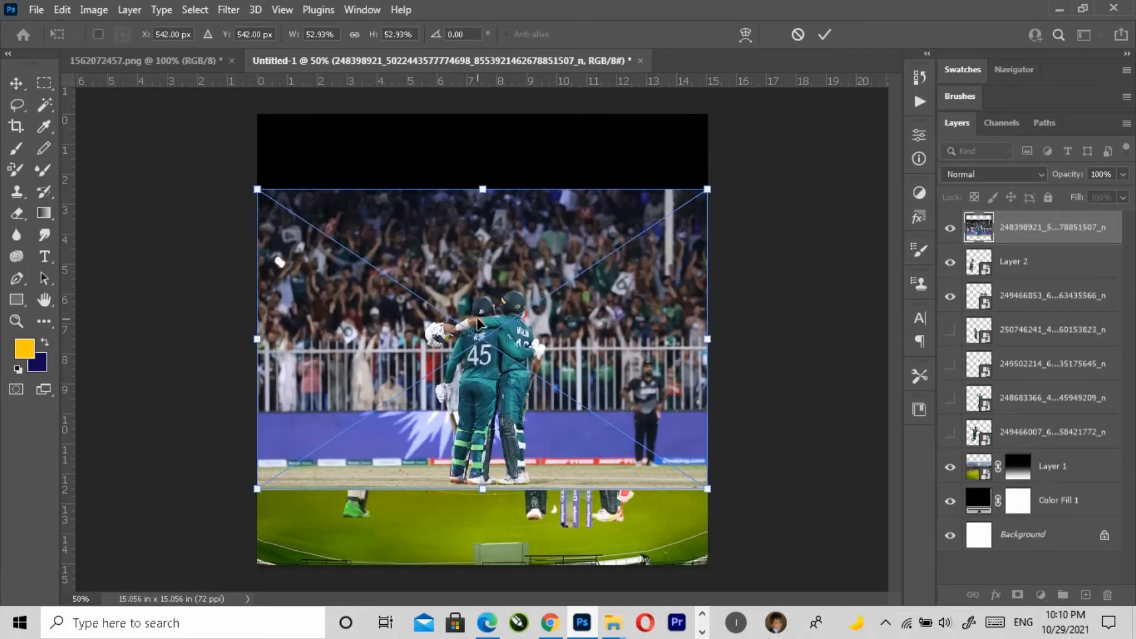
key("Return")
Remove the background from the embracing batsmen's photo with the Remove background quick action.
left_click(1060, 36)
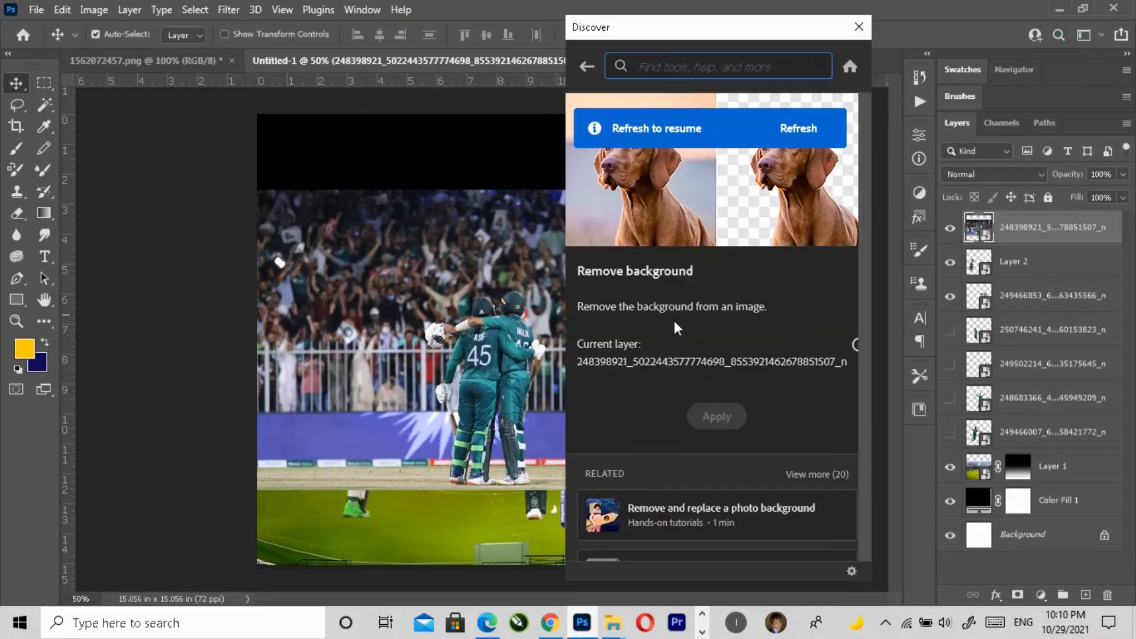
left_click(589, 70)
left_click(650, 372)
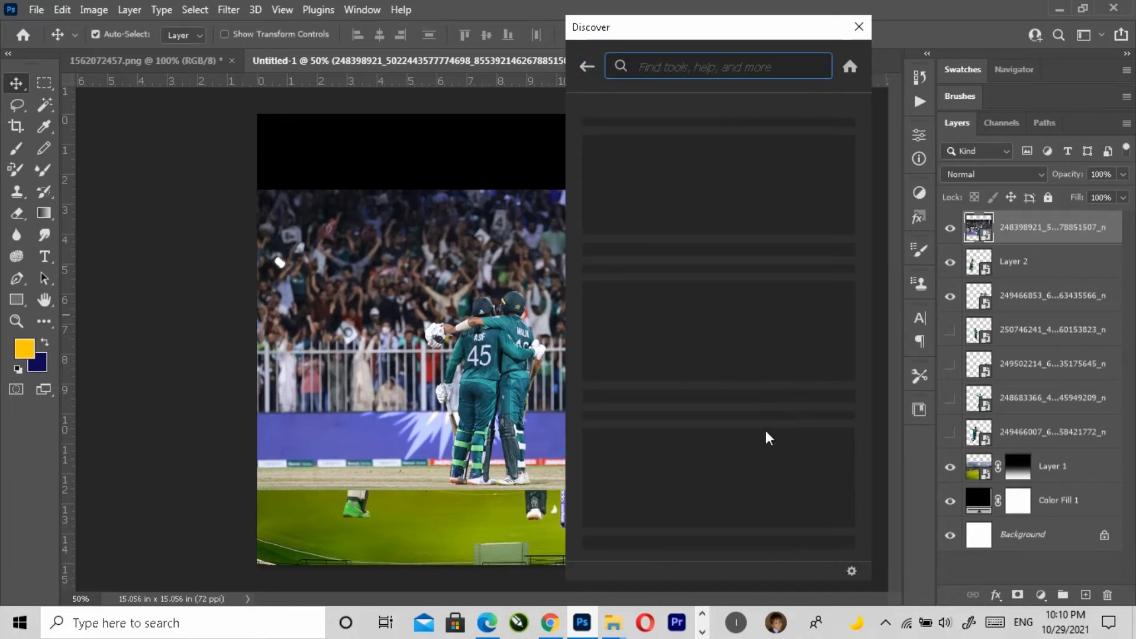
left_click(716, 414)
Move the embracing batsmen's cutout up and left on the poster and convert it to a smart object.
left_click_drag(565, 401, 530, 368)
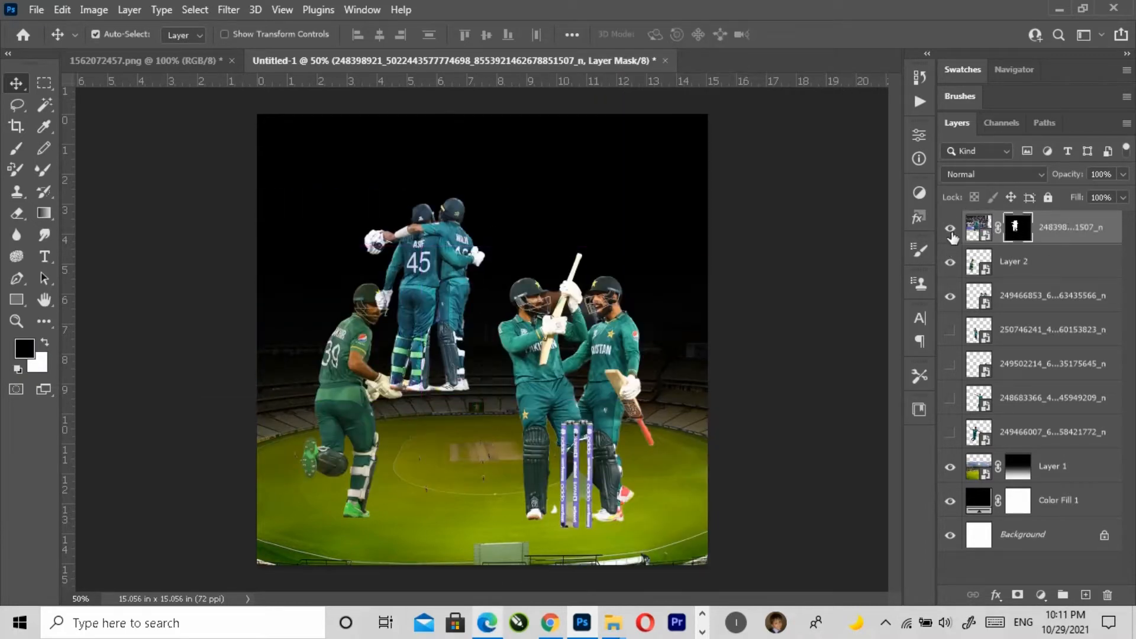
left_click(1126, 123)
left_click(1009, 330)
Hide the three remaining visible player layers so only the stadium background shows.
left_click(950, 227)
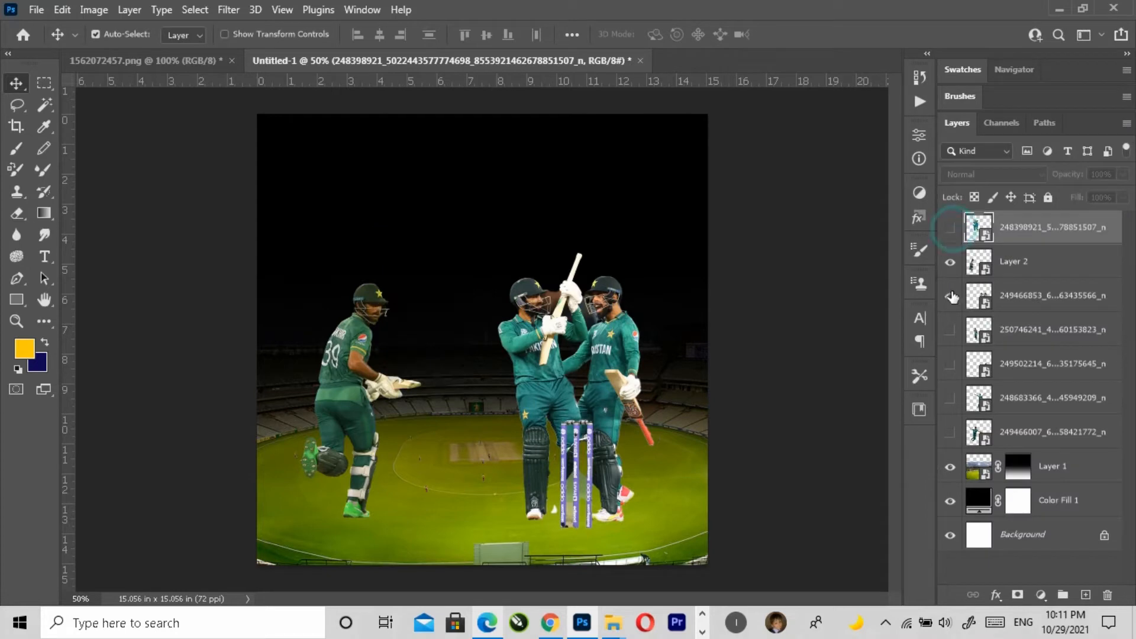
left_click(950, 261)
key("alt+bracketleft")
left_click(949, 296)
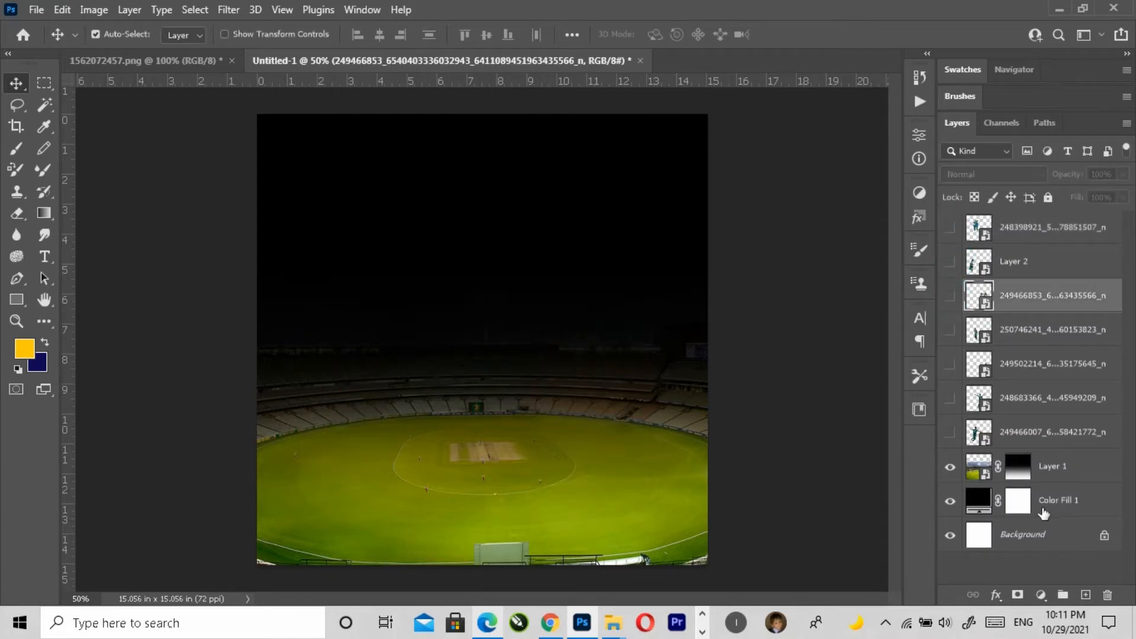
Paste the copied Pakistan trophy image directly above Color Fill 1, reposition it and convert it to a smart object.
left_click(1053, 500)
key("ctrl+v")
left_click_drag(799, 477, 576, 382)
left_click(1126, 123)
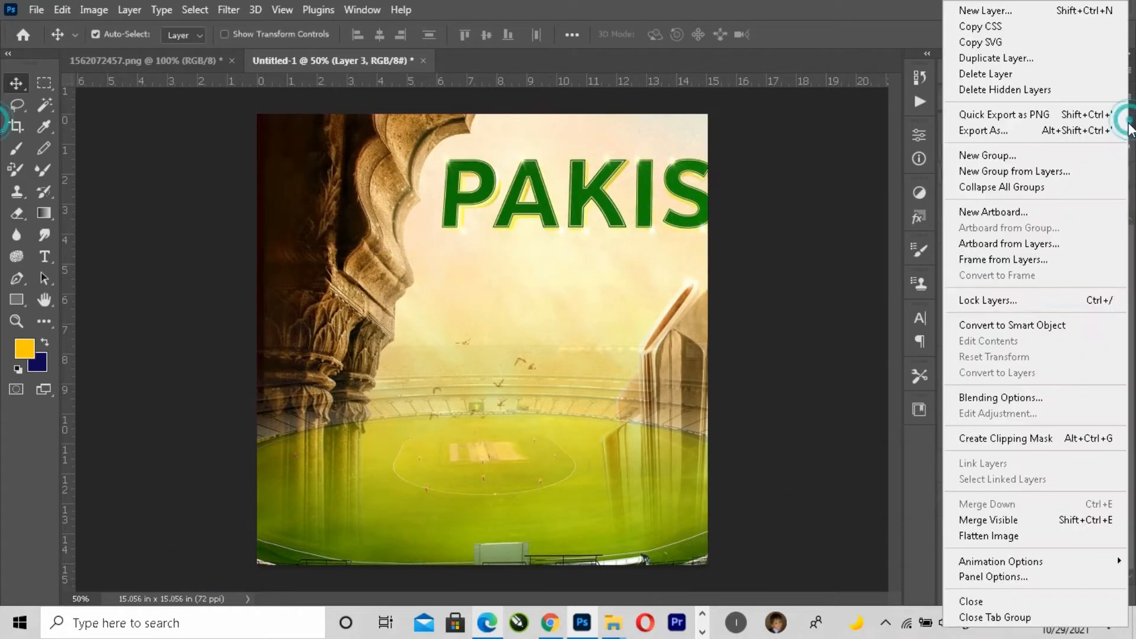
left_click(1022, 325)
Scale down the trophy image and position it so its pillars frame the canvas and the trophy stands near the centre.
key("ctrl+t")
left_click_drag(253, 525, 411, 525)
left_click_drag(535, 386, 417, 261)
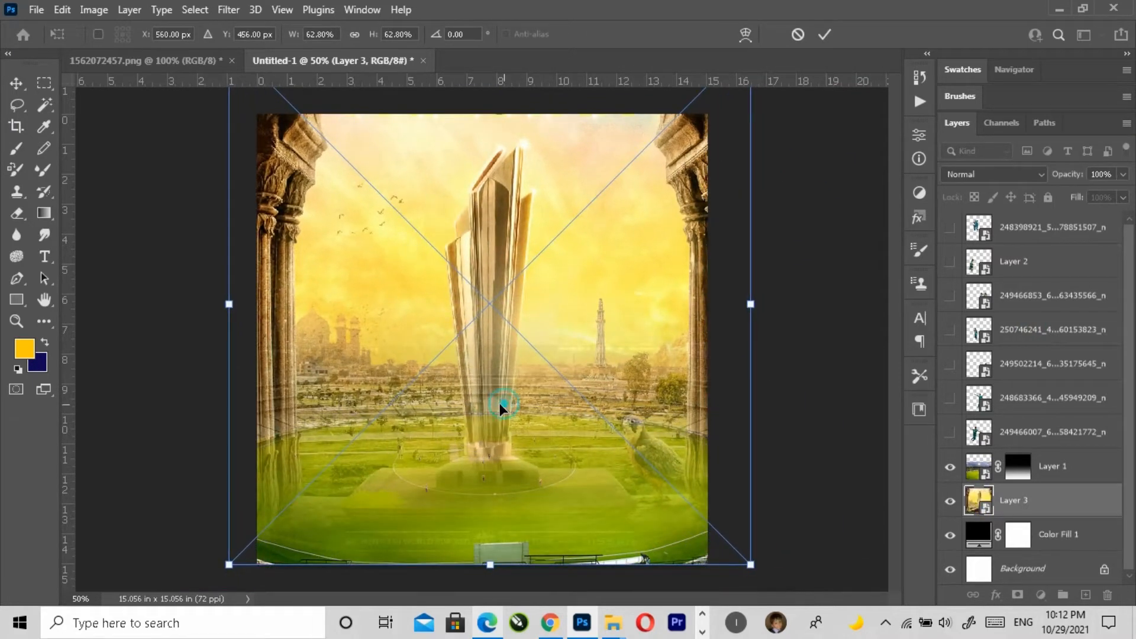
left_click_drag(499, 403, 492, 403)
left_click_drag(740, 304, 711, 311)
left_click_drag(461, 308, 456, 295)
key("Return")
Add a layer mask to the trophy image and fade its lower part into the stadium field with a black linear gradient.
left_click(963, 470)
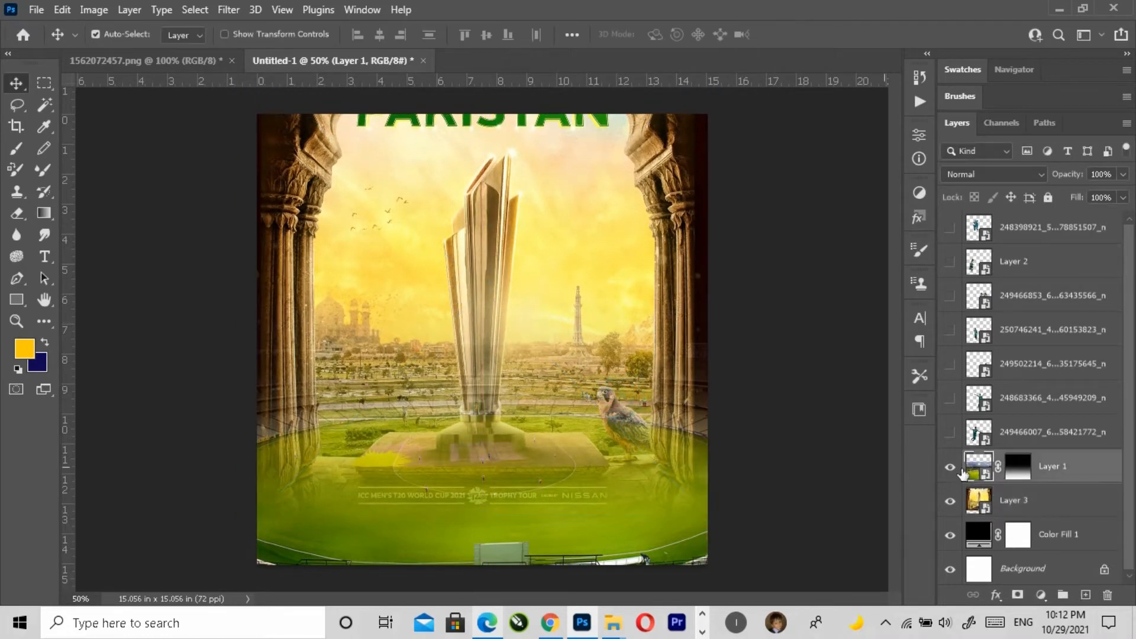
left_click(986, 503)
left_click(1017, 595)
key("d")
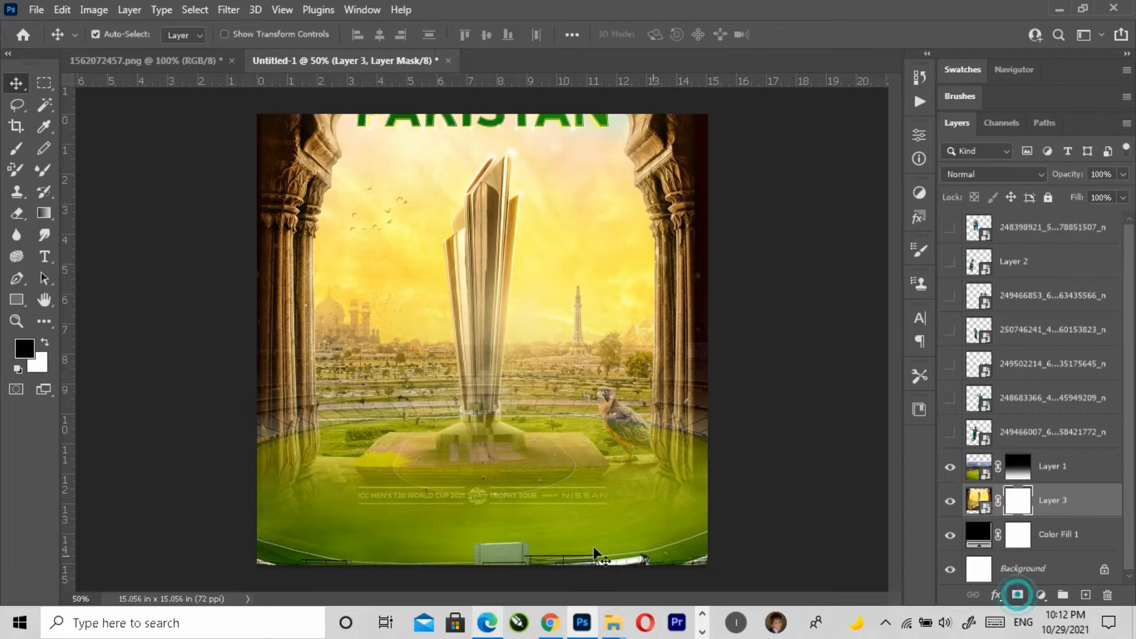
key("g")
left_click_drag(470, 456, 462, 453)
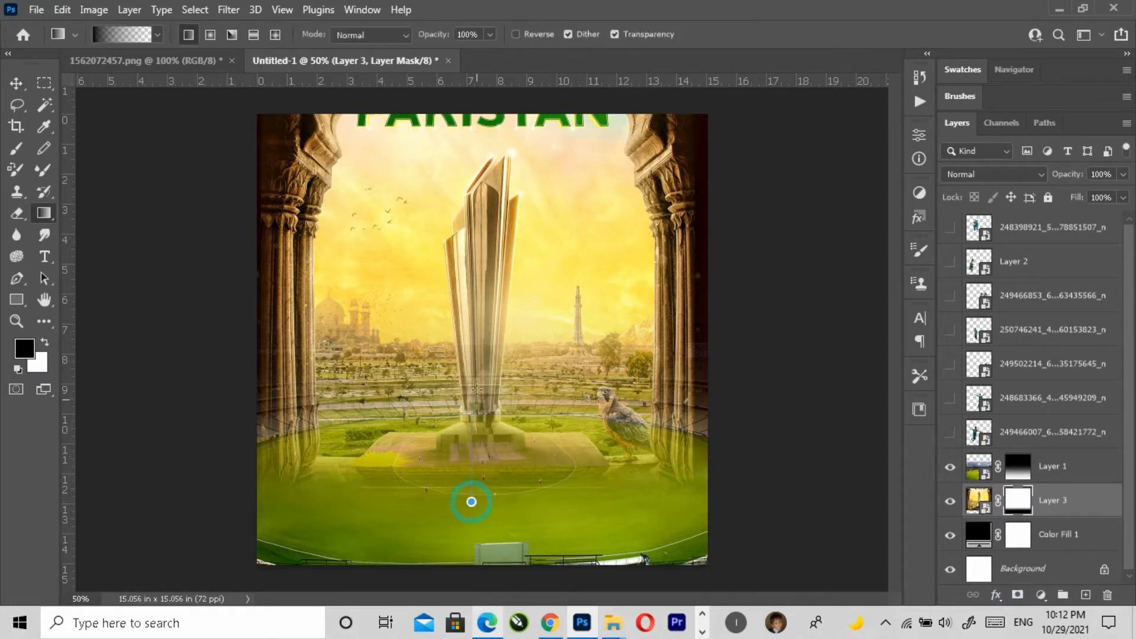
left_click_drag(471, 502, 479, 353)
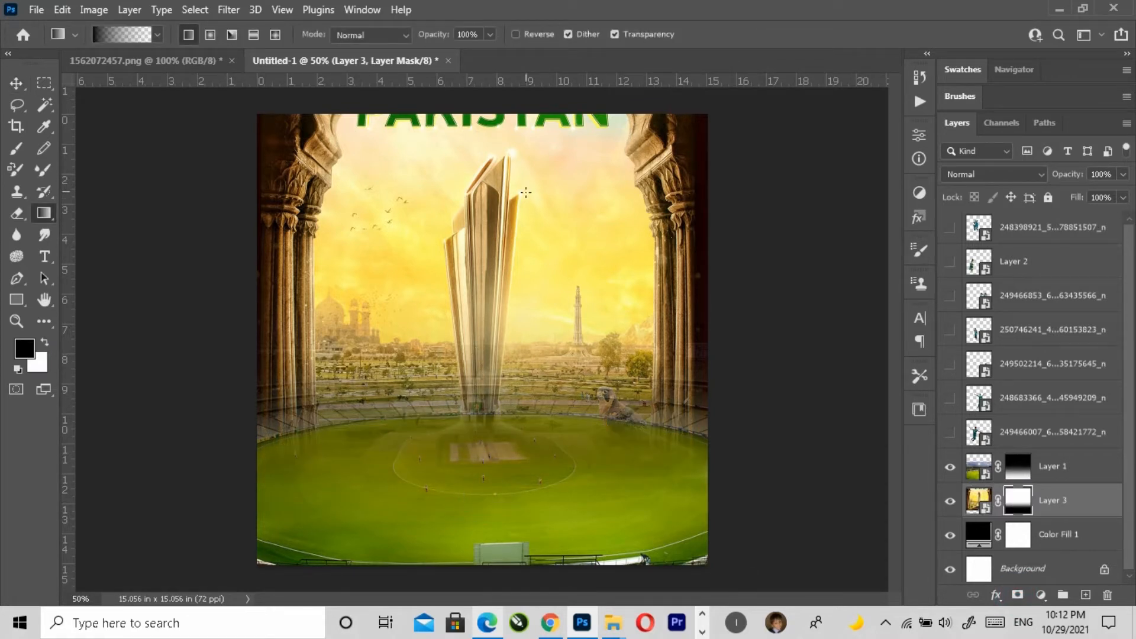
Recolour Color Fill 1 to light yellow #fcec70, sampled from the sky behind the trophy.
left_click_drag(479, 100, 473, 158)
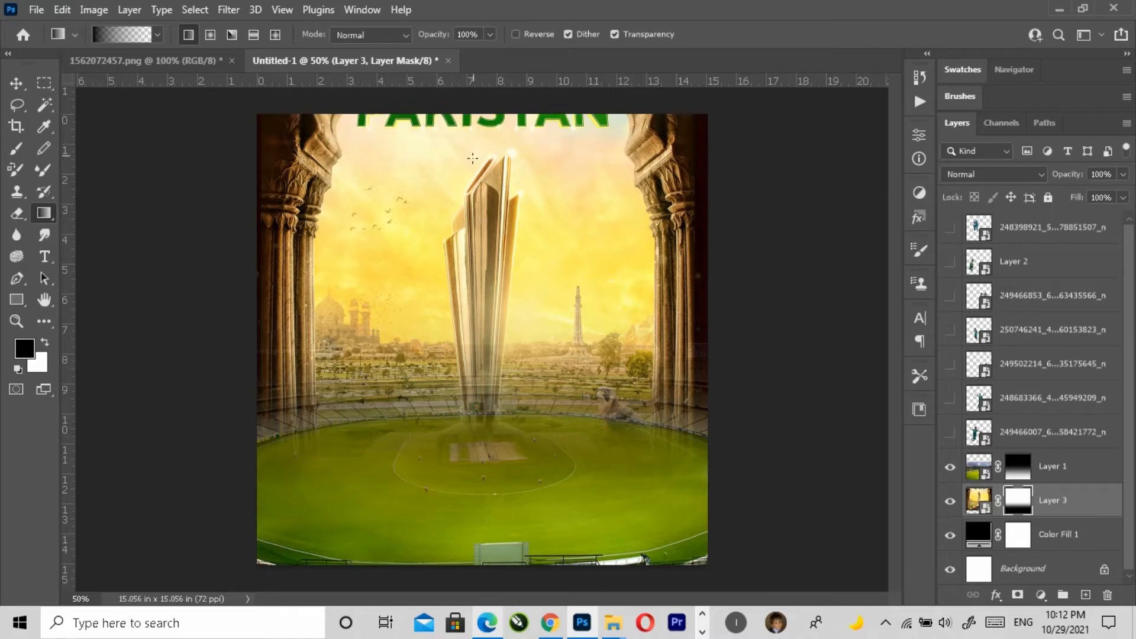
left_click(16, 85)
left_click(1050, 534)
double_click(978, 534)
left_click(562, 224)
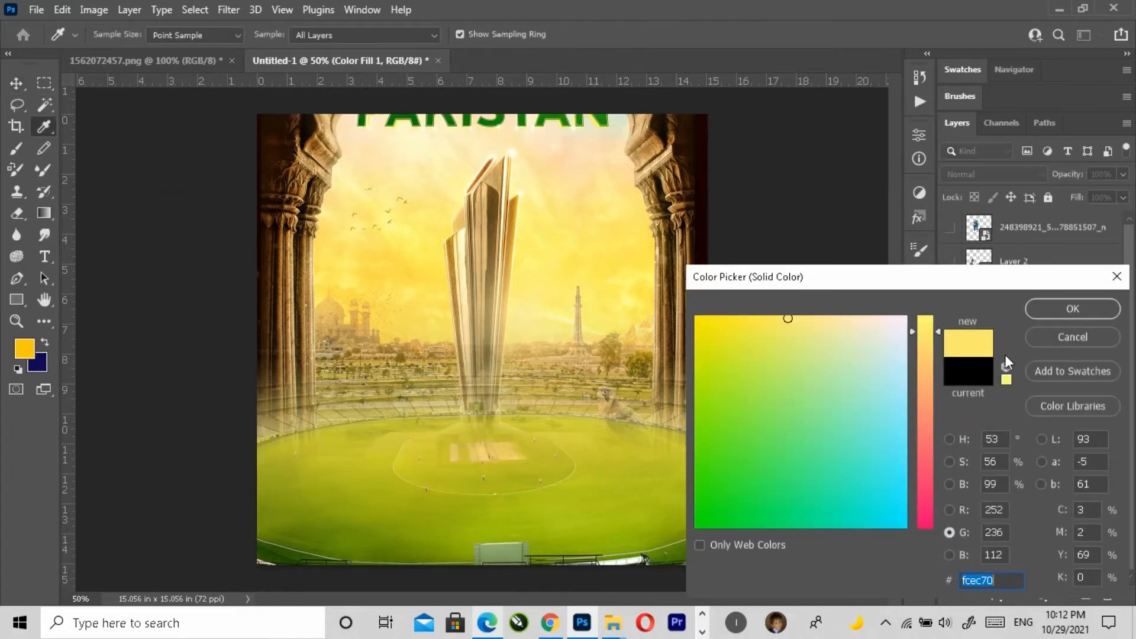
key("Return")
Paint black on Layer 3's mask along the canvas top with a soft 600 px brush, hiding the PAKISTAN lettering and blending the pillar tops.
left_click(1018, 500)
key("d")
key("b")
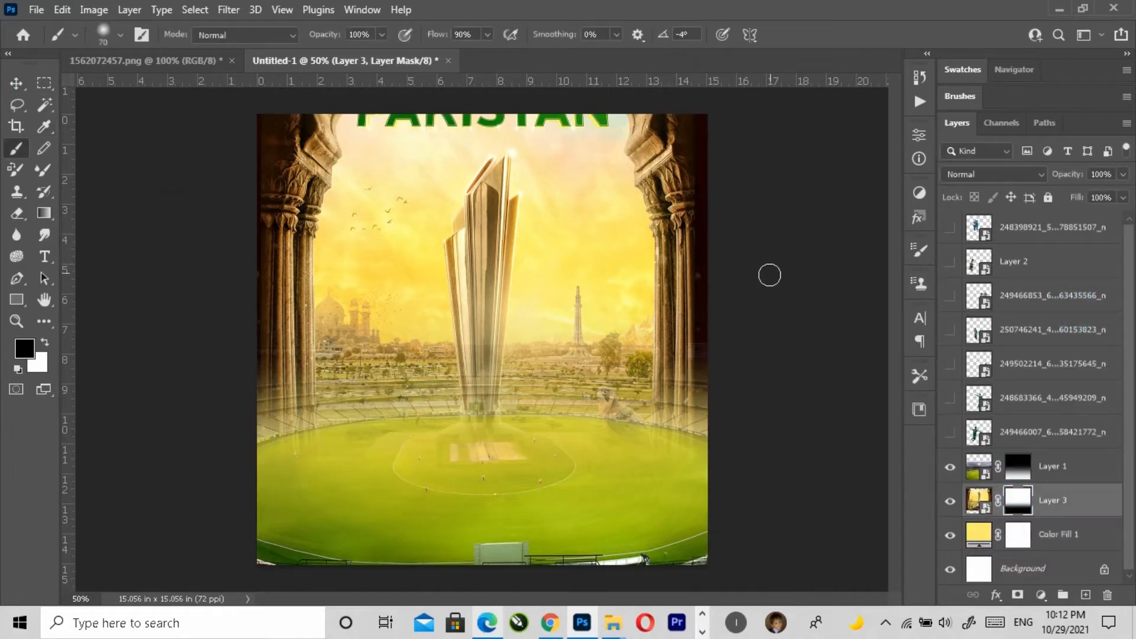
key("ctrl+minus")
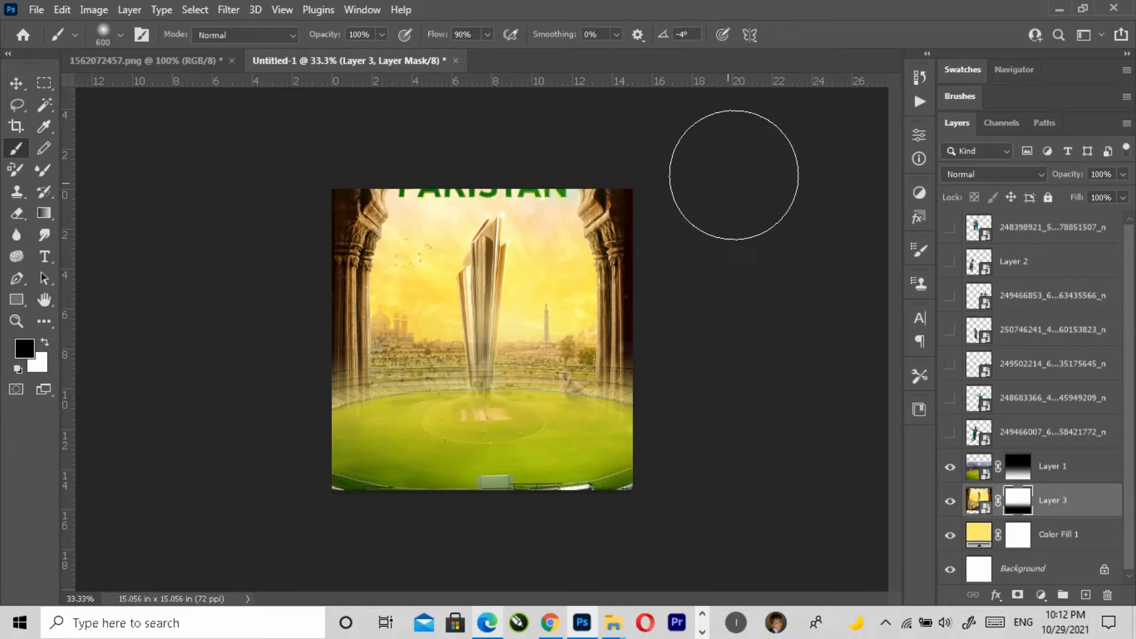
mouse_move(557, 127)
left_mouse_down()
mouse_move(311, 152)
mouse_move(759, 152)
mouse_move(302, 142)
left_mouse_up()
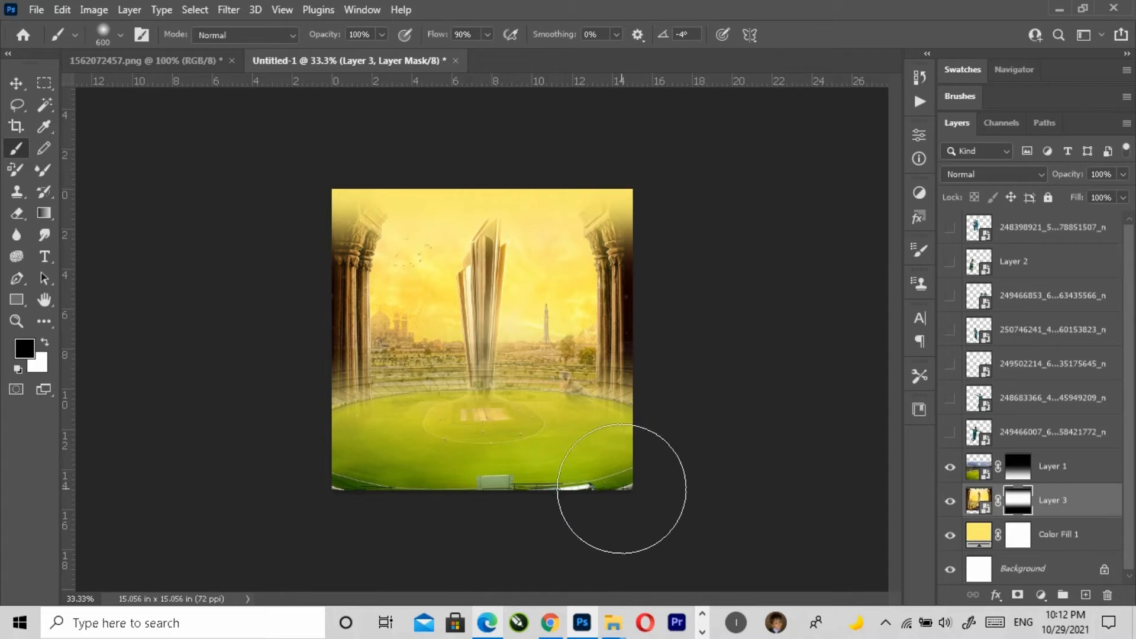
left_click(17, 83)
key("ctrl+0")
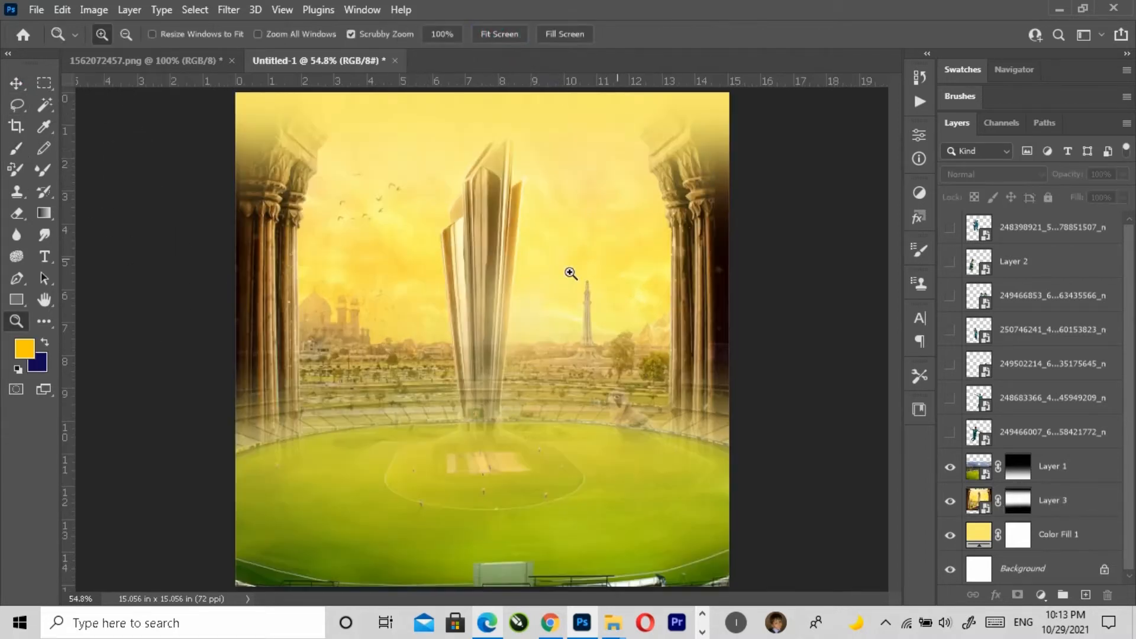
Show the player with outstretched pointing arms, scale him to 59.37%, and place him over the trophy's left side.
left_click(1047, 431)
left_click(950, 432)
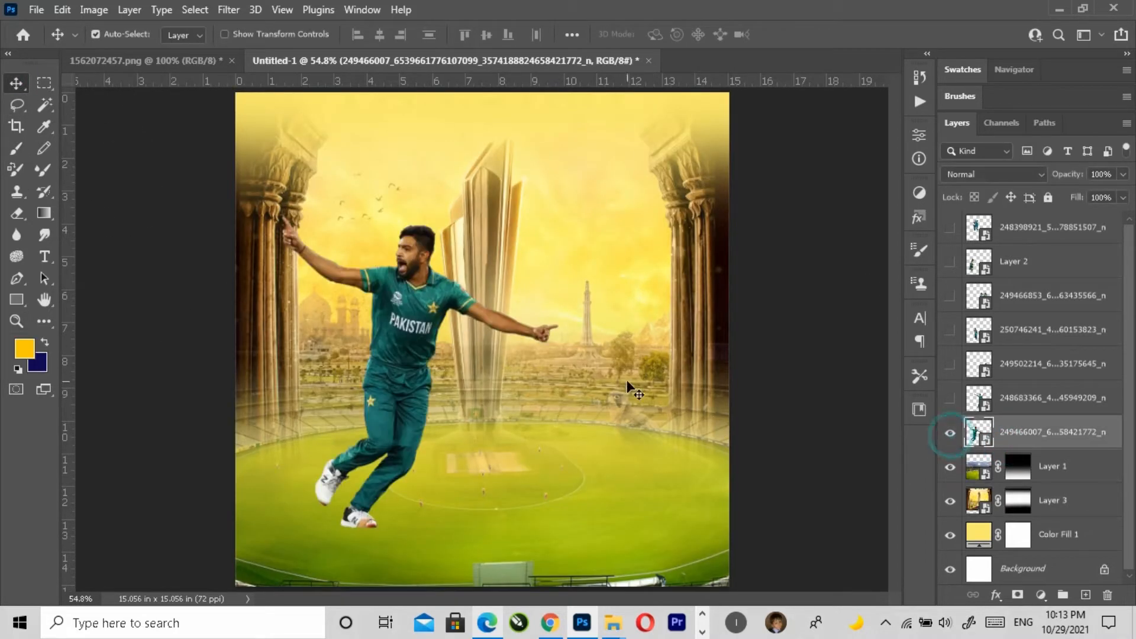
key("ctrl+t")
left_click_drag(420, 215, 420, 261)
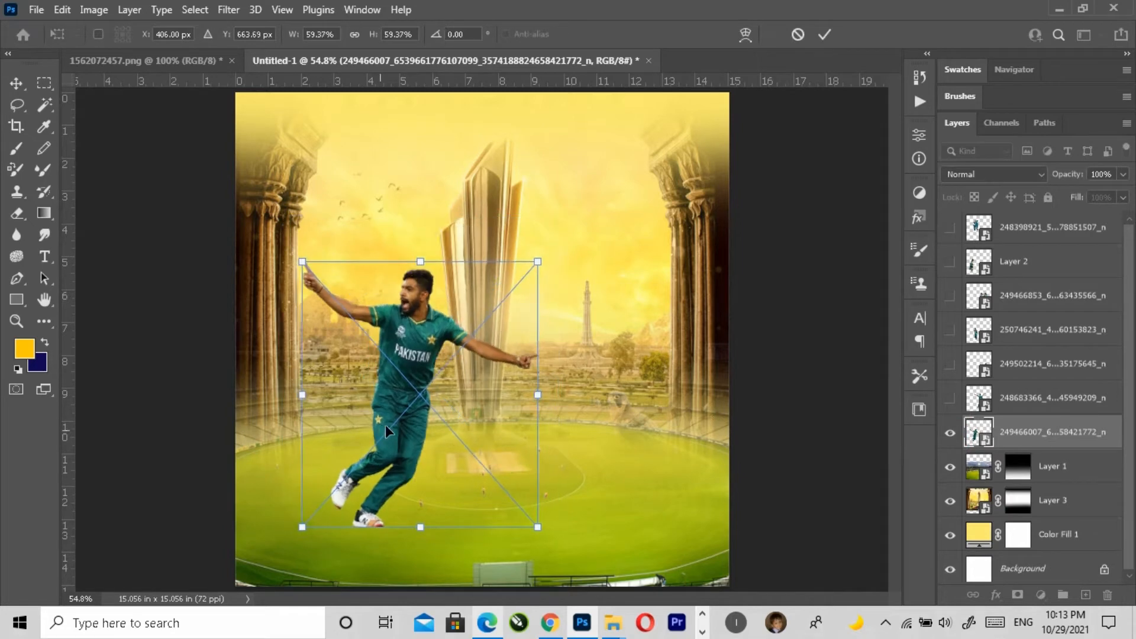
left_click_drag(379, 428, 386, 414)
key("Return")
Apply the Plastic Wrap filter to the pointing player with Highlight Strength 8, Detail 11 and Smoothness 10.
left_click(229, 9)
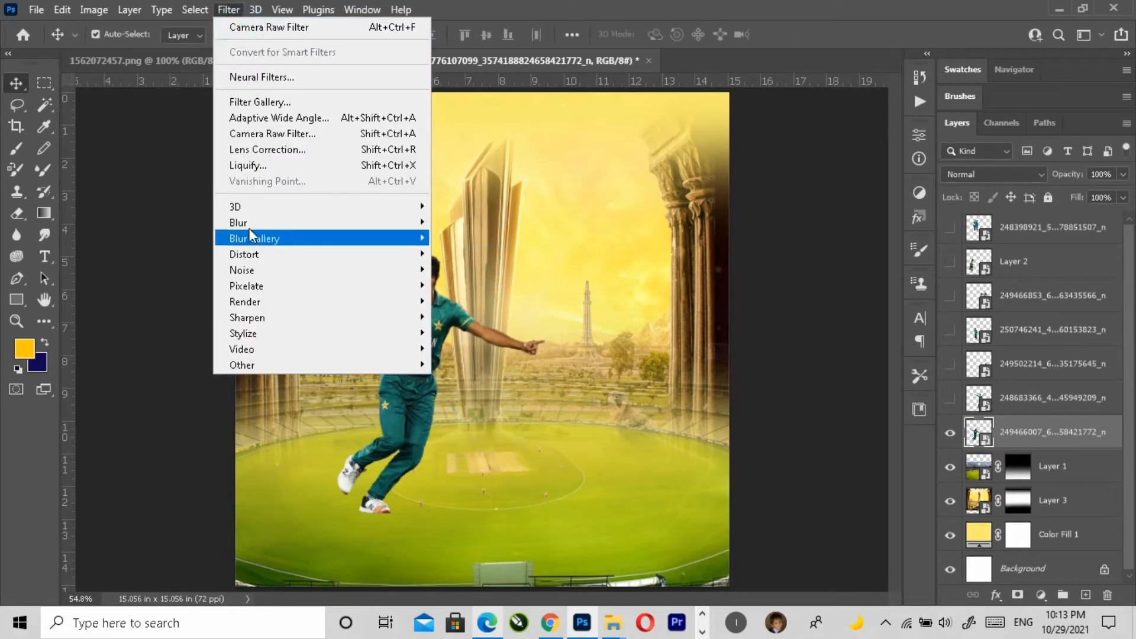
key("Escape")
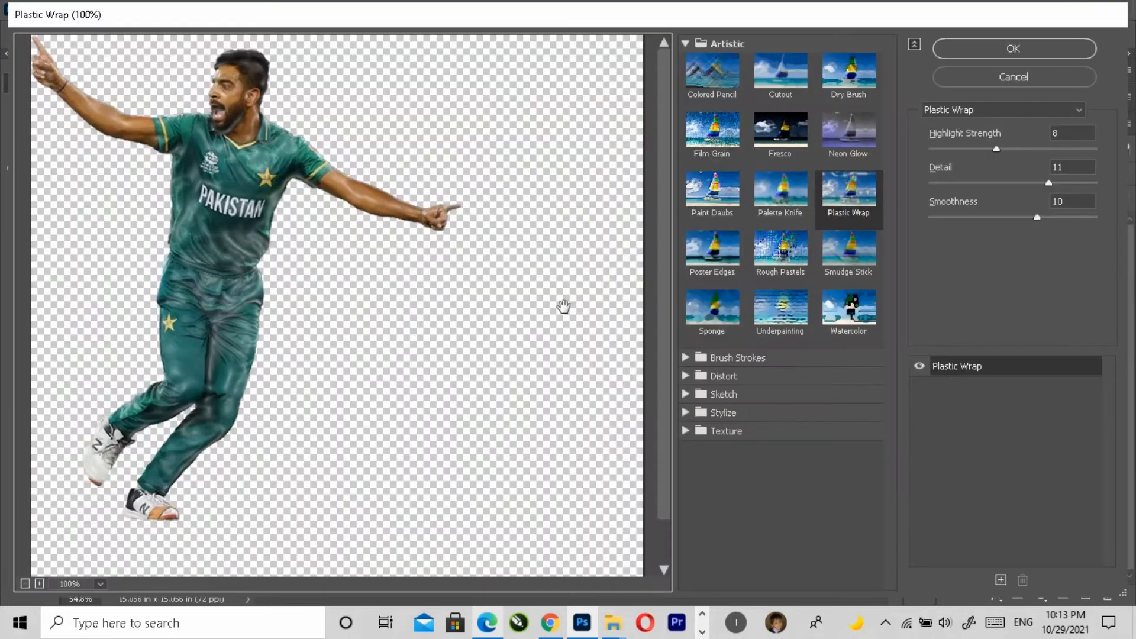
left_click(995, 50)
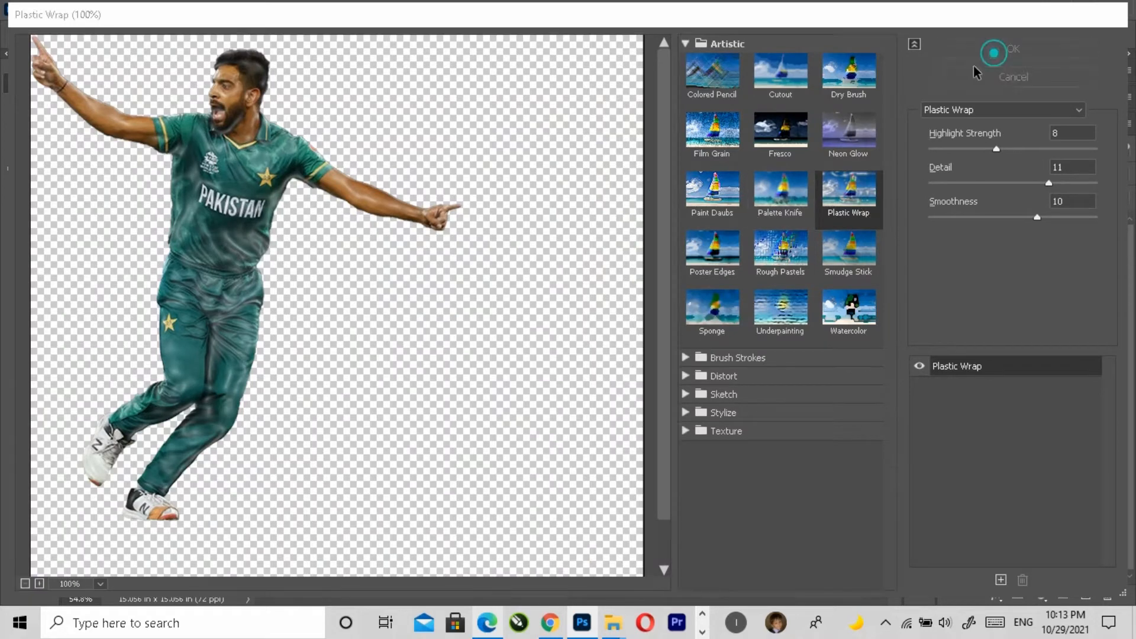
Show the number 10 player seen from behind, scale him to 66.38%, and place him left of the trophy.
left_click(998, 402)
left_click(949, 397)
key("ctrl+t")
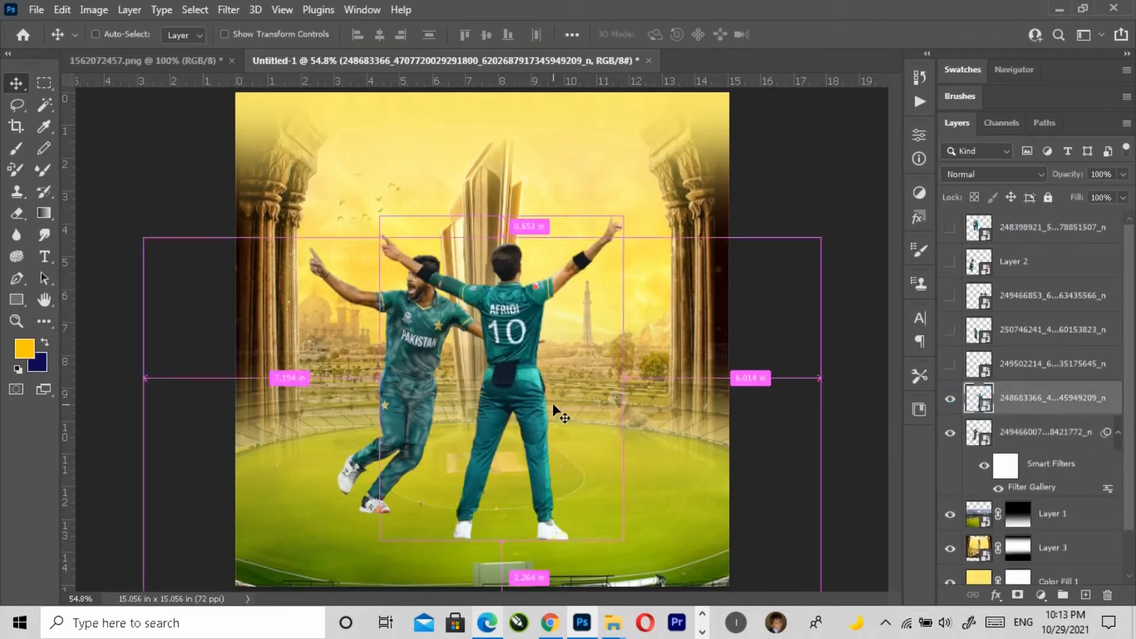
left_click_drag(693, 130, 587, 264)
left_click_drag(496, 358, 413, 362)
key("Return")
Move the pointing player in front of the trophy and shrink the number 10 player to about 49%, standing on the field at left.
left_click_drag(433, 290, 516, 332)
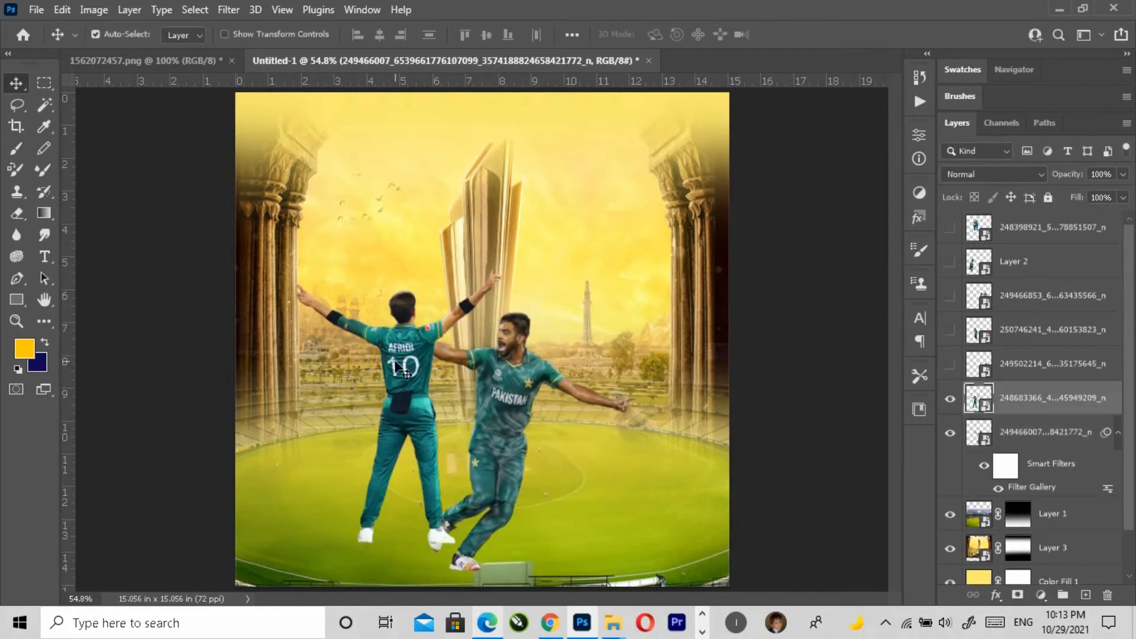
left_click_drag(384, 356, 363, 329)
key("ctrl+t")
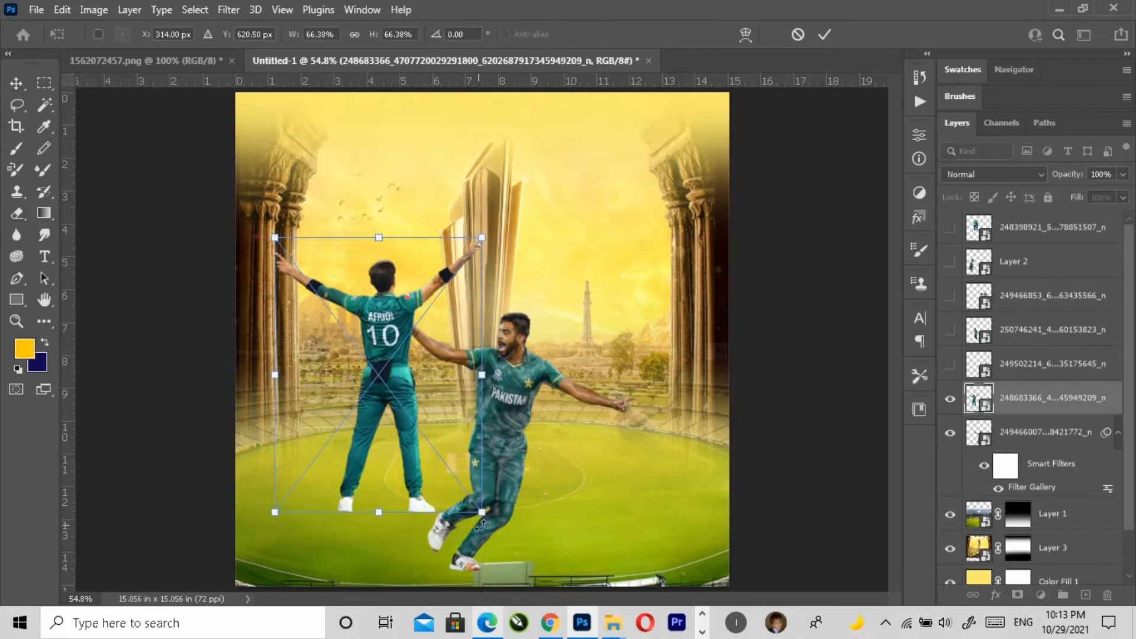
left_click_drag(482, 508, 407, 509)
key("Return")
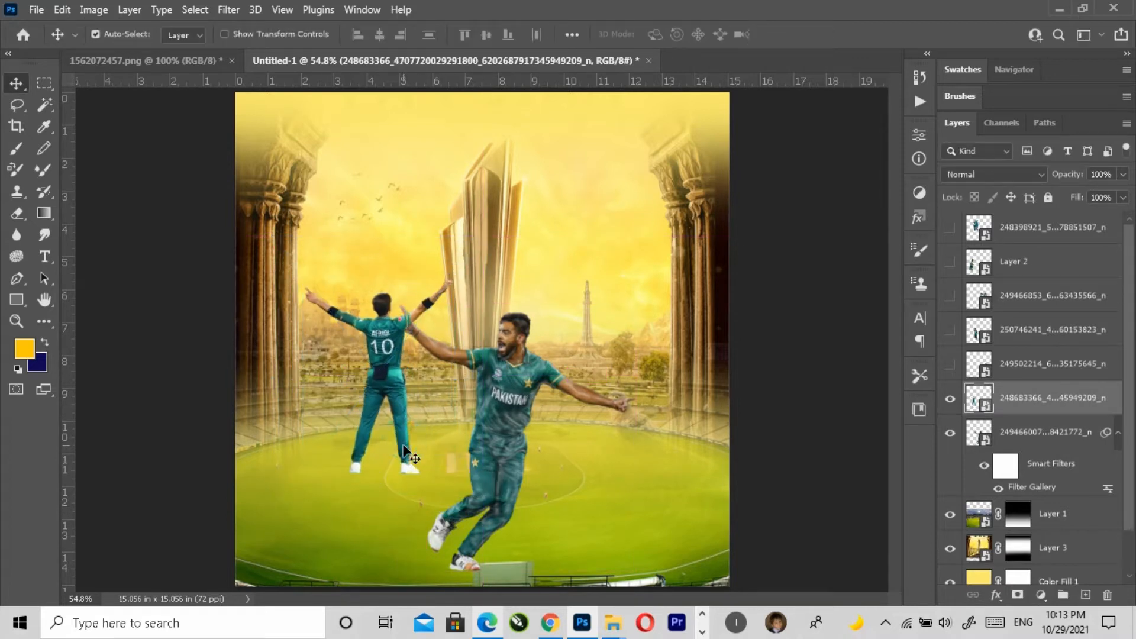
left_click_drag(402, 454, 400, 463)
Scale the pointing player to 36.84% and place him at the trophy's base beside the number 10 player.
left_click(488, 404)
key("ctrl+t")
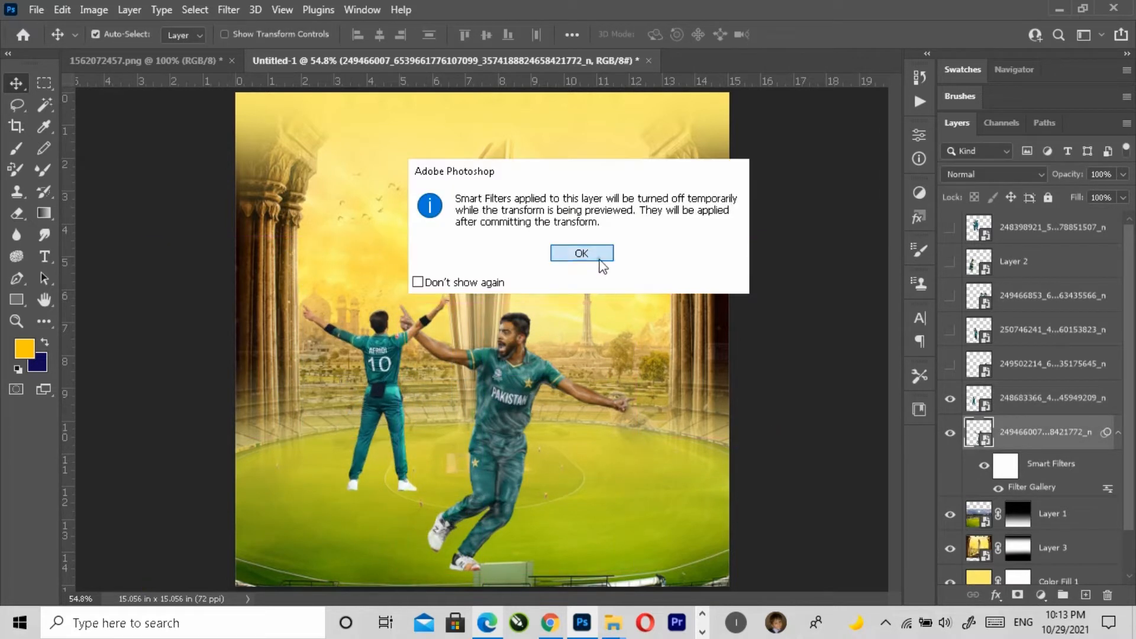
left_click(582, 254)
left_click_drag(629, 431, 600, 434)
left_click_drag(514, 415, 499, 386)
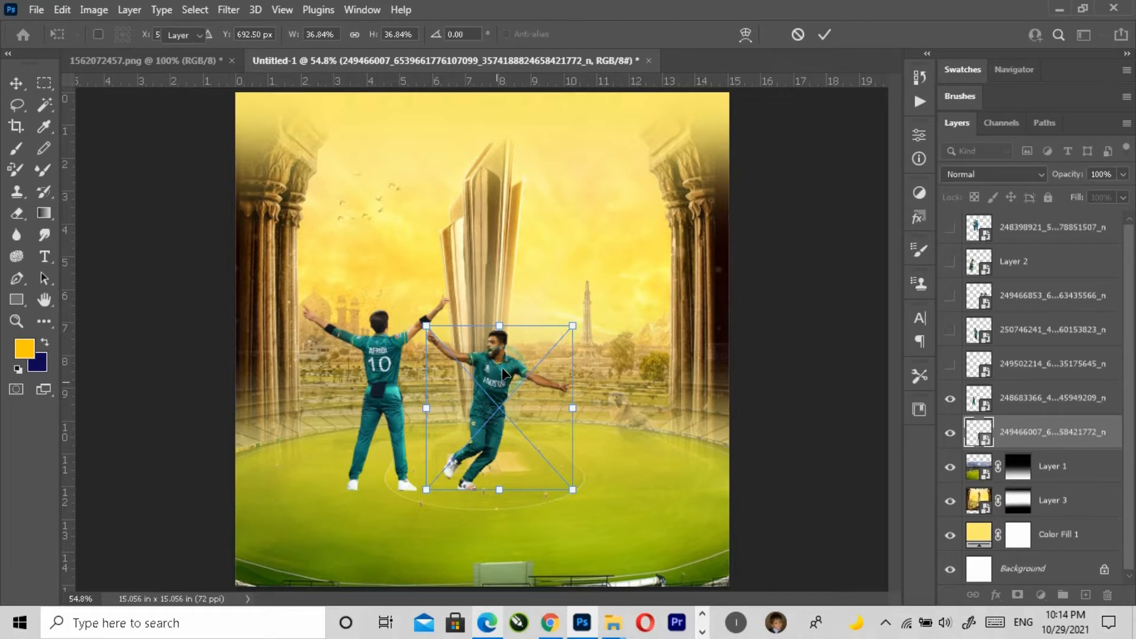
key("Return")
Apply the Plastic Wrap filter to the number 10 player with Highlight Strength 8, Detail 11 and Smoothness 10.
left_click(384, 355)
left_click(228, 9)
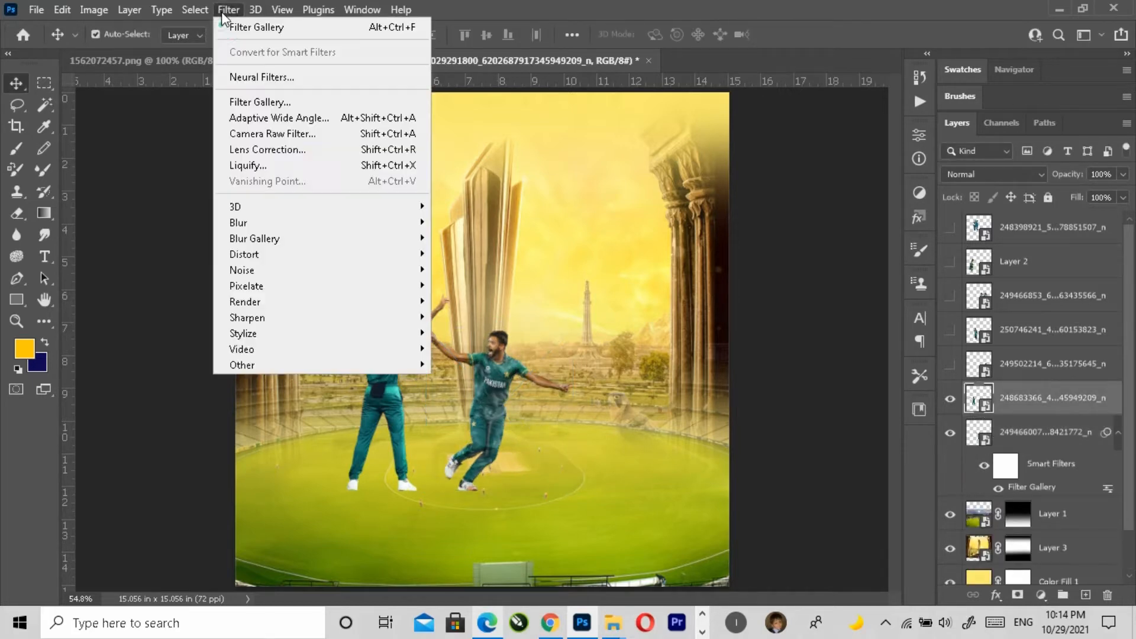
left_click(285, 103)
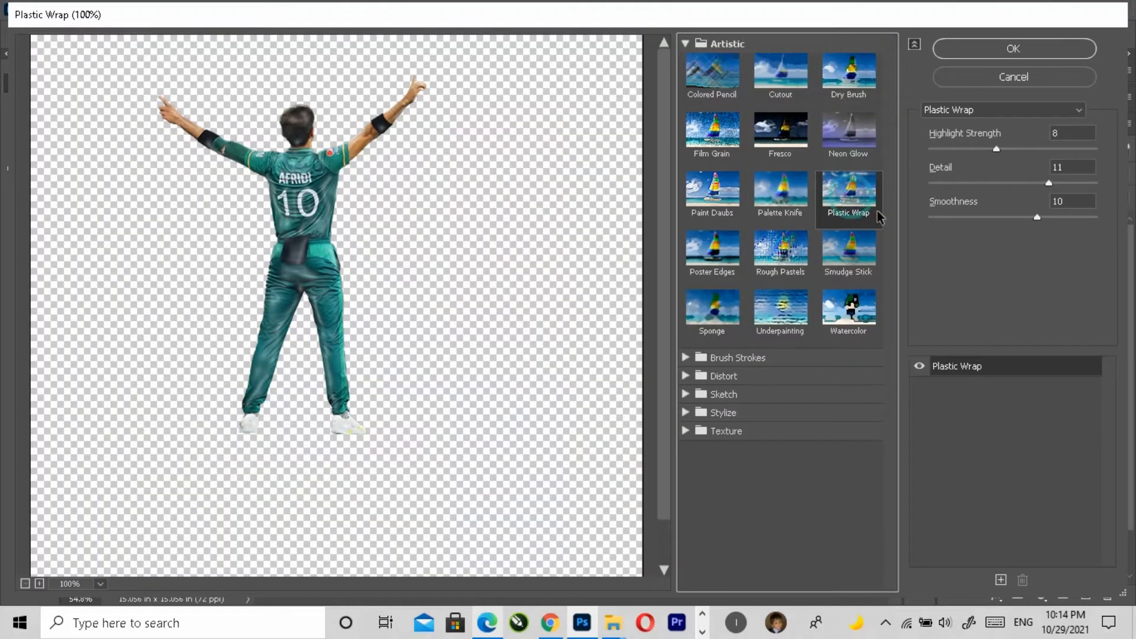
left_click(1011, 47)
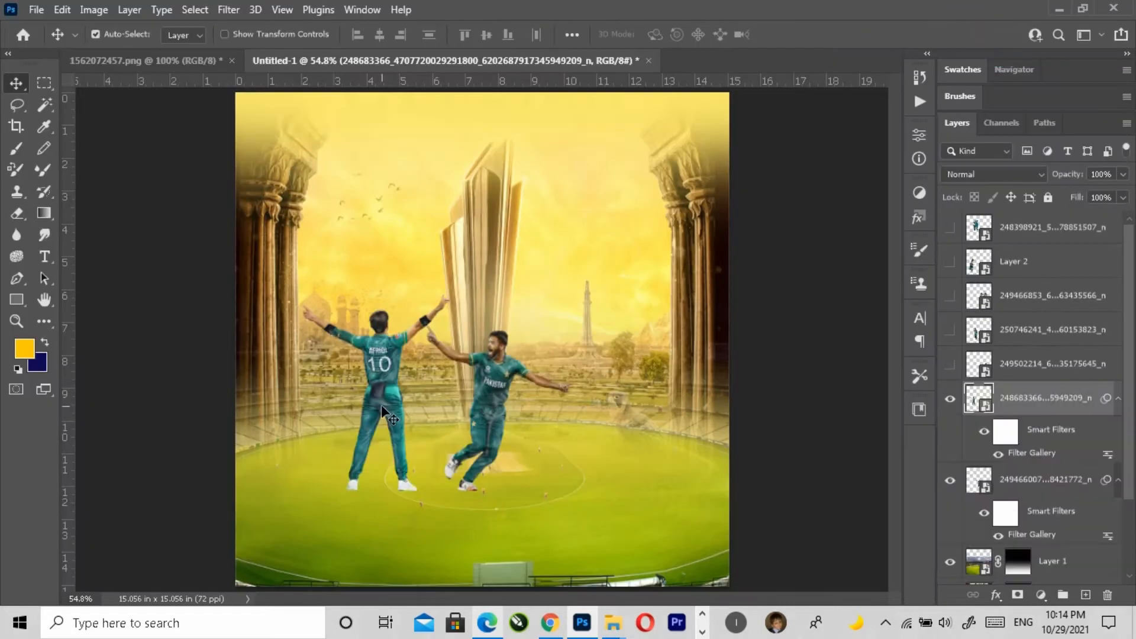
Show the player raising a clenched fist and apply Plastic Wrap to him with Highlight Strength 8, Detail 11 and Smoothness 10.
left_click(1008, 373)
left_click(949, 364)
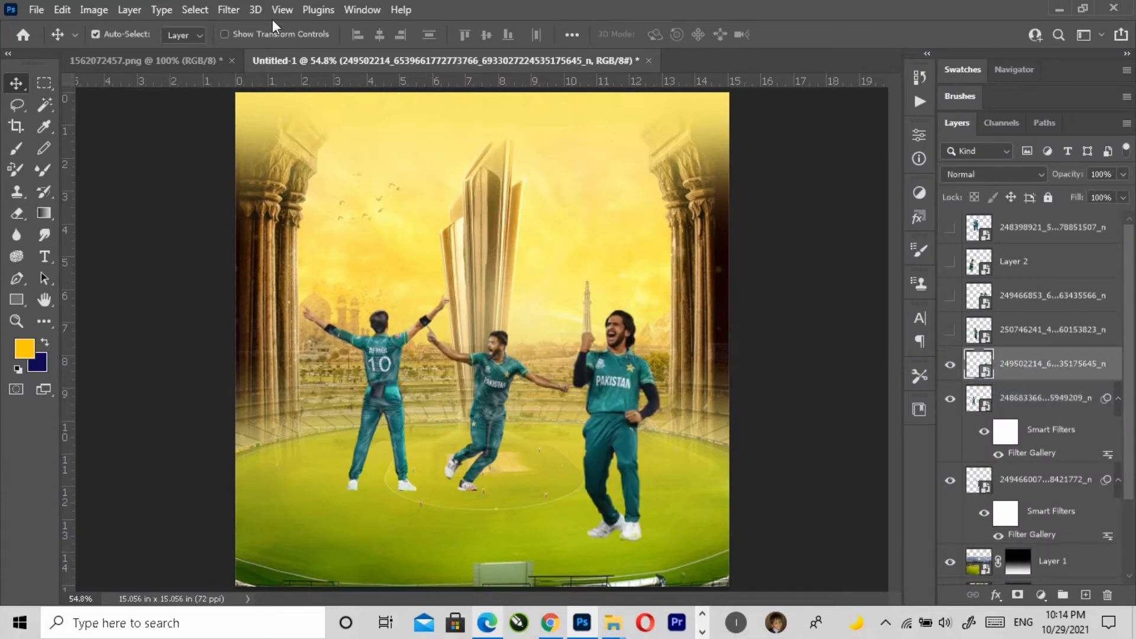
left_click(229, 10)
left_click(271, 102)
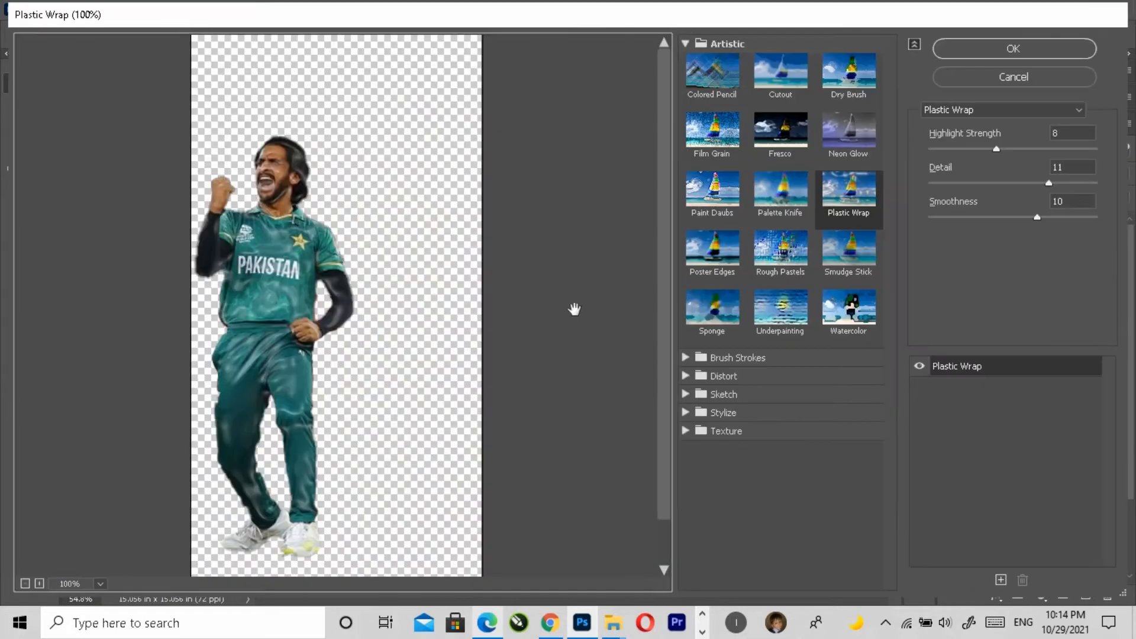
left_click(1000, 48)
Scale the clenched-fist player to about 76% and place him between the number 10 and pointing players.
key("ctrl+t")
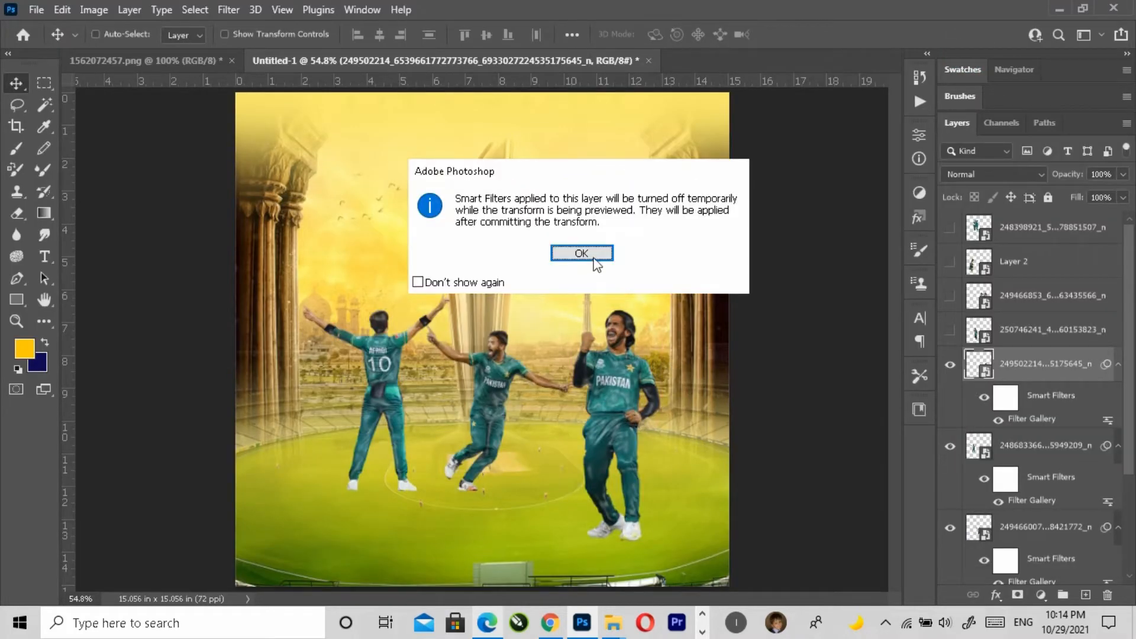
key("Return")
left_click_drag(658, 310, 646, 343)
left_click_drag(615, 421, 453, 425)
mouse_move(448, 524)
left_mouse_down()
mouse_move(440, 513)
mouse_move(466, 511)
left_mouse_up()
key("Return")
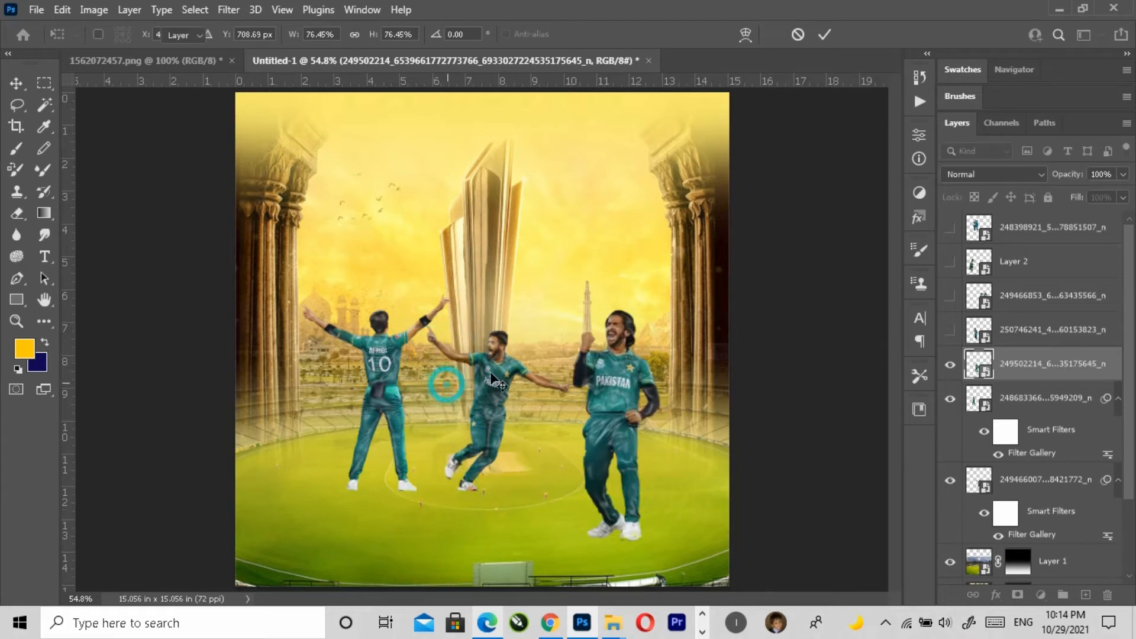
key("ctrl+alt+f")
Enlarge the pointing player slightly, keeping his feet on the field at the trophy's base.
left_click(500, 379)
key("ctrl+t")
left_click(564, 255)
left_click_drag(508, 329, 508, 305)
key("Return")
key("ctrl+alt+f")
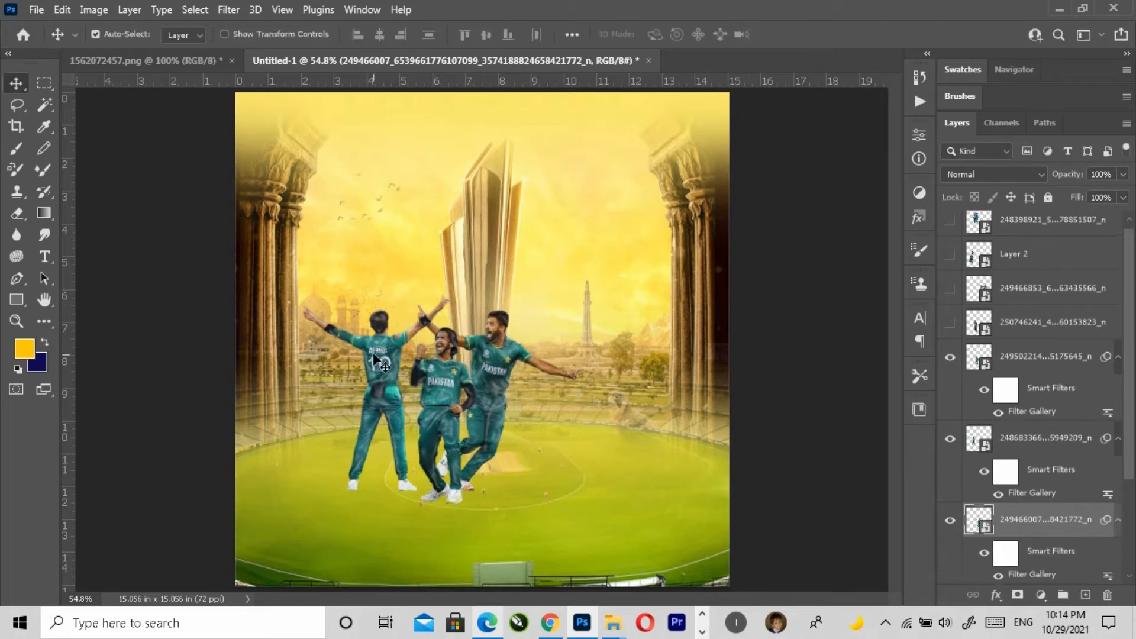
Shift the number 10 player slightly left and enlarge the clenched-fist player between his two teammates.
left_click_drag(375, 355, 353, 355)
key("ctrl+t")
left_click(569, 253)
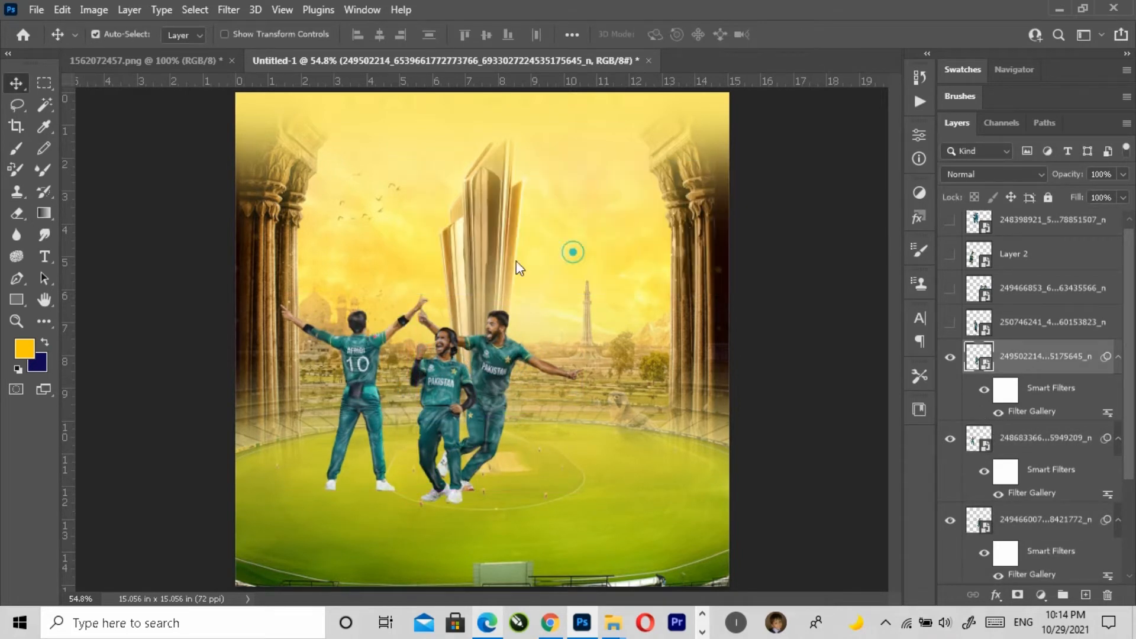
mouse_move(440, 352)
left_mouse_down()
mouse_move(417, 349)
mouse_move(435, 353)
left_mouse_up()
key("Return")
key("ctrl+alt+f")
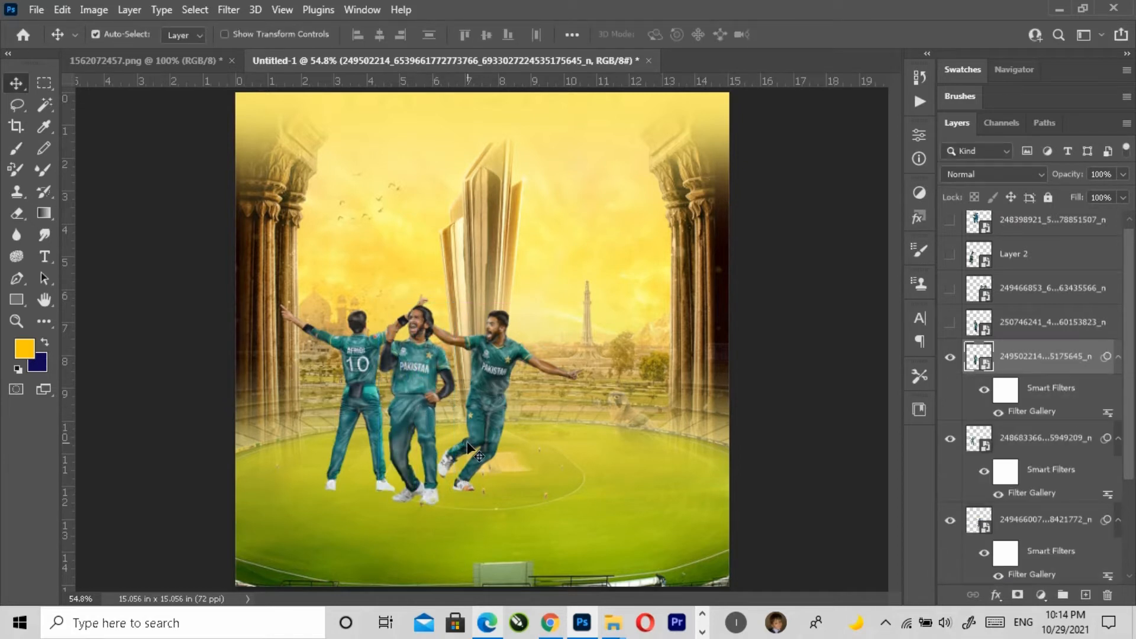
Enlarge the number 10 player slightly to match the clenched-fist player beside him.
left_click(367, 345, "ctrl")
key("ctrl+t")
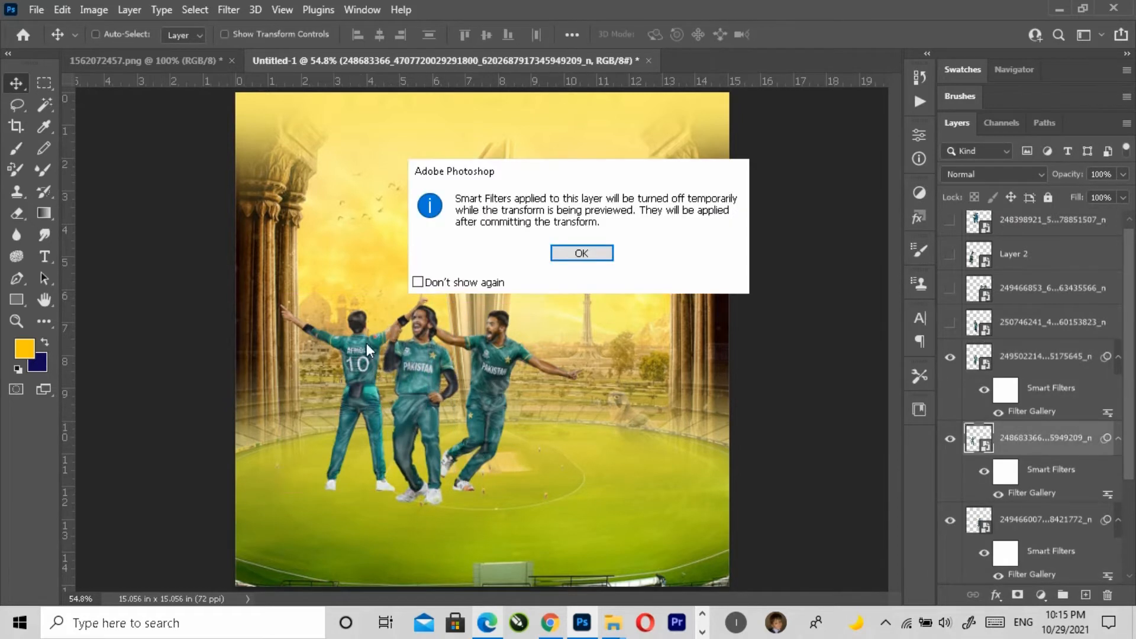
key("Return")
left_click_drag(357, 286, 355, 288)
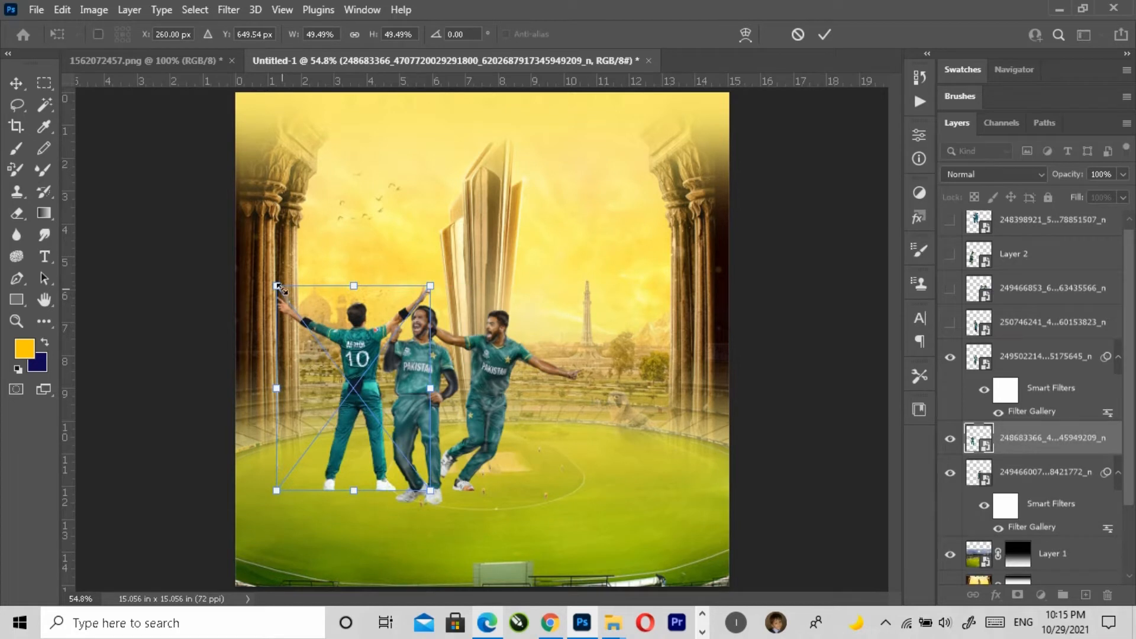
left_click_drag(278, 287, 266, 284)
key("Return")
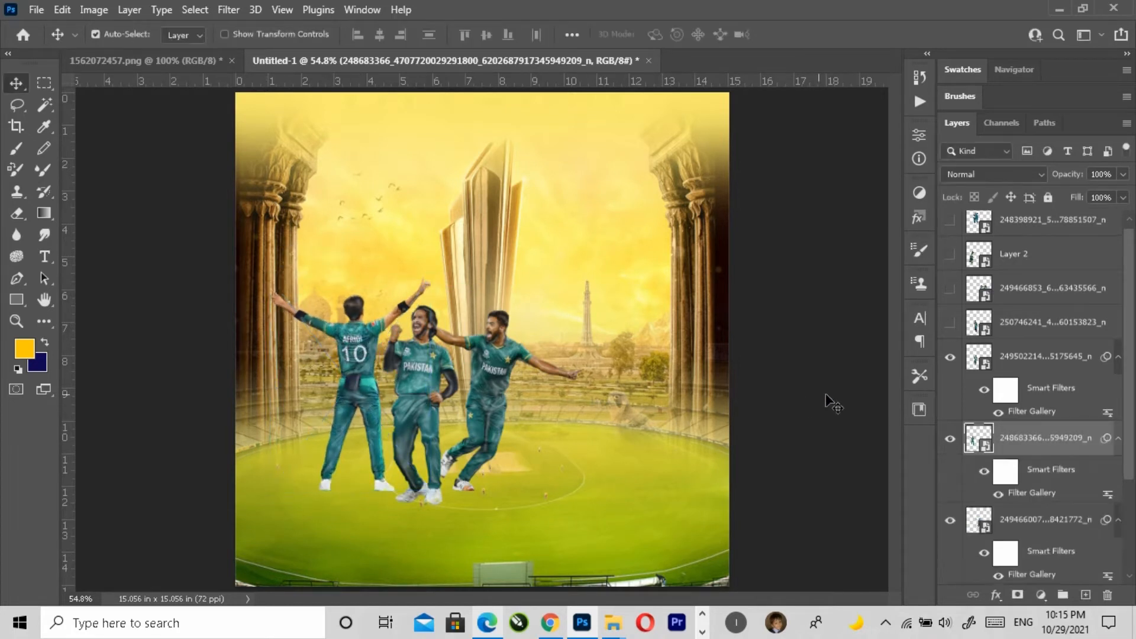
Show the helmeted batsman, move him right of the group, and place his layer beneath the clenched-fist player's layer.
left_click(1017, 321)
left_click(949, 322)
left_click_drag(434, 376, 593, 362)
left_click_drag(1031, 335, 1033, 421)
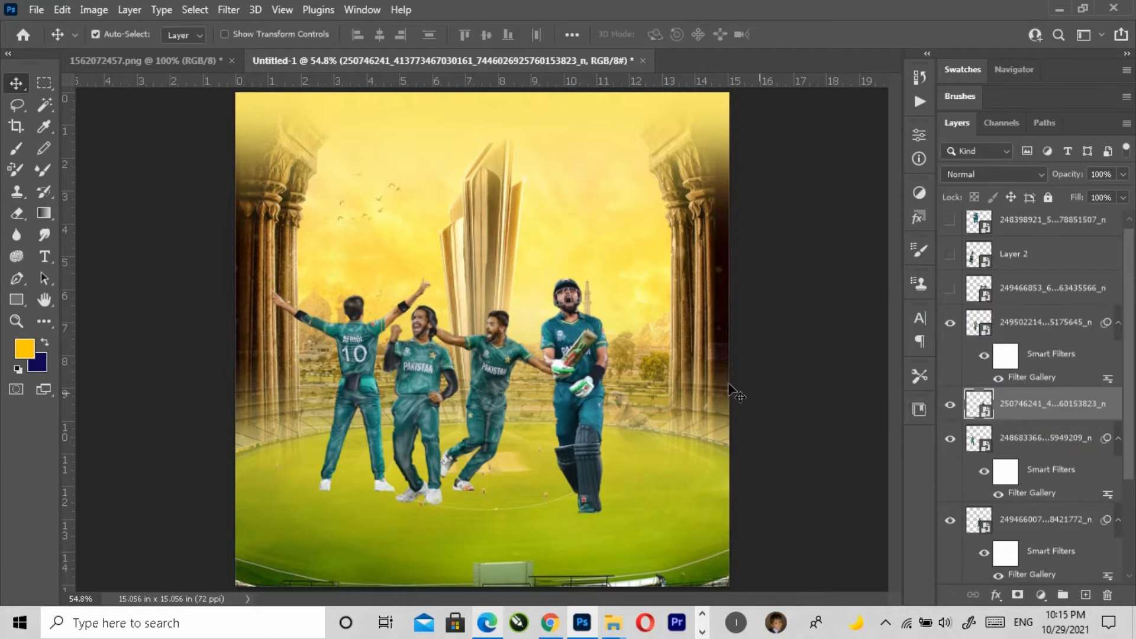
Enlarge the helmeted batsman beside the trophy and move his layer behind the other players, directly above Layer 1.
key("ctrl+t")
left_click_drag(535, 277, 526, 252)
left_click_drag(567, 341, 554, 332)
key("Return")
left_click_drag(1042, 404, 1076, 499)
scroll(1076, 499, "down", 3)
left_click_drag(1041, 383, 1047, 467)
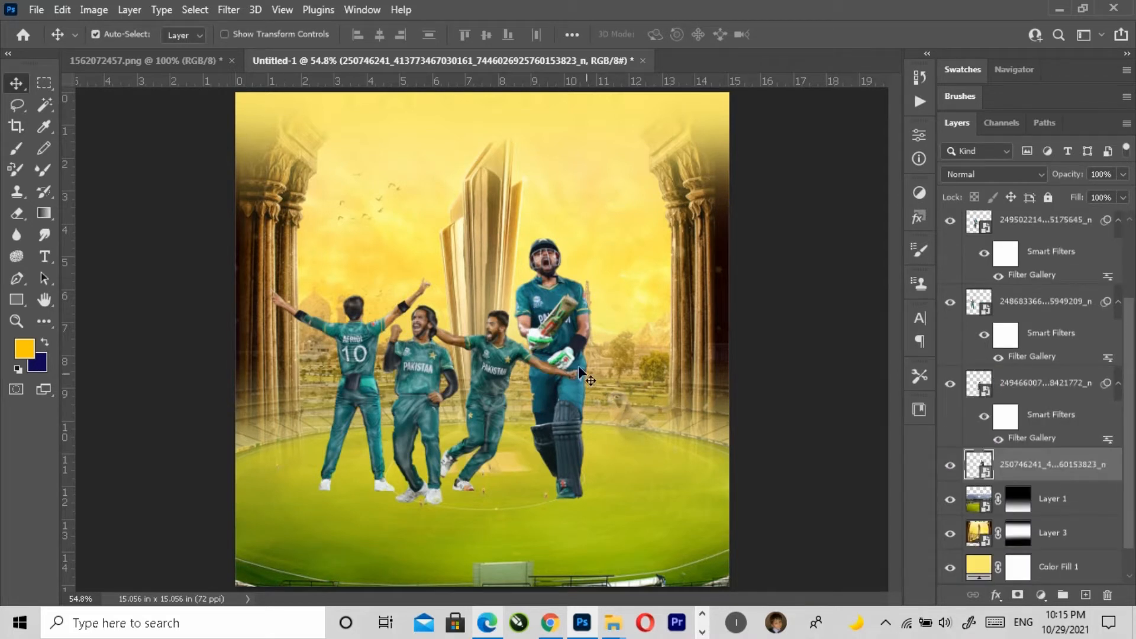
Scale the helmeted batsman down to about 97% and position him just right of the pointing player.
key("ctrl+t")
left_click_drag(587, 502, 538, 466)
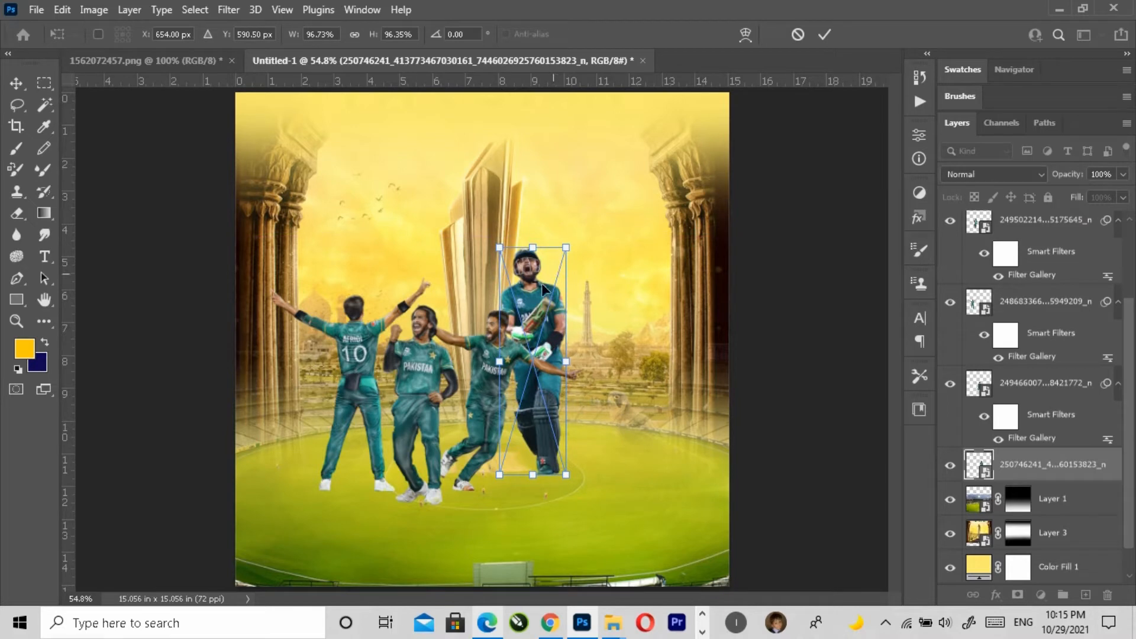
left_click_drag(543, 288, 566, 293)
key("Return")
Show Layer 2 with the number 39 batsman and move him to the left side of the group.
scroll(1067, 438, "up", 3)
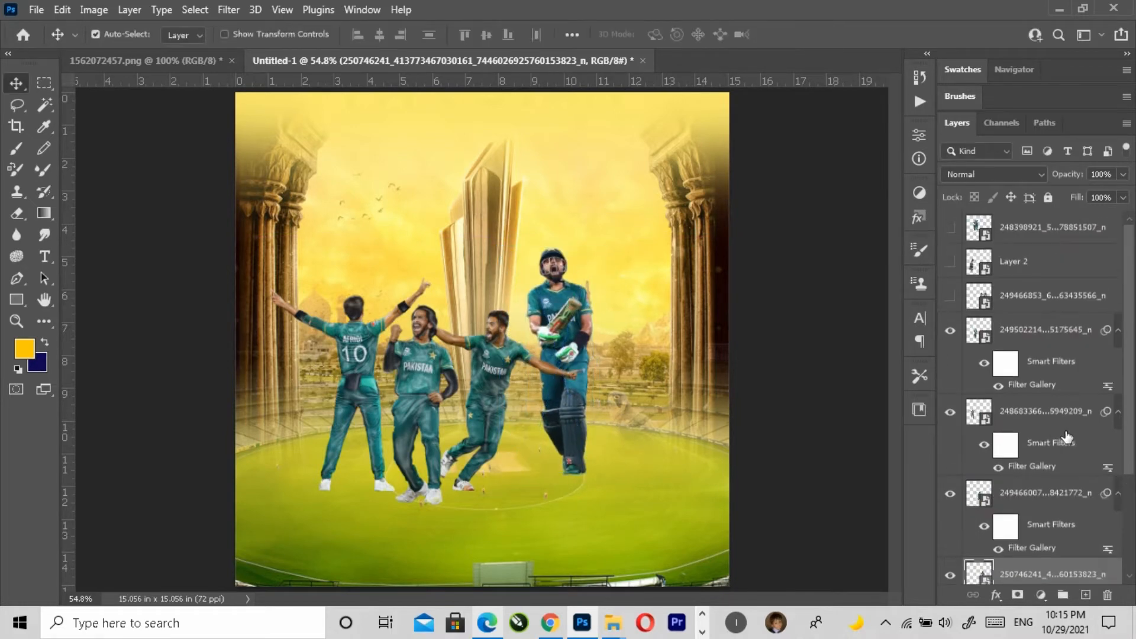
left_click(1005, 297)
left_click(949, 295)
left_click(950, 295)
left_click(951, 263)
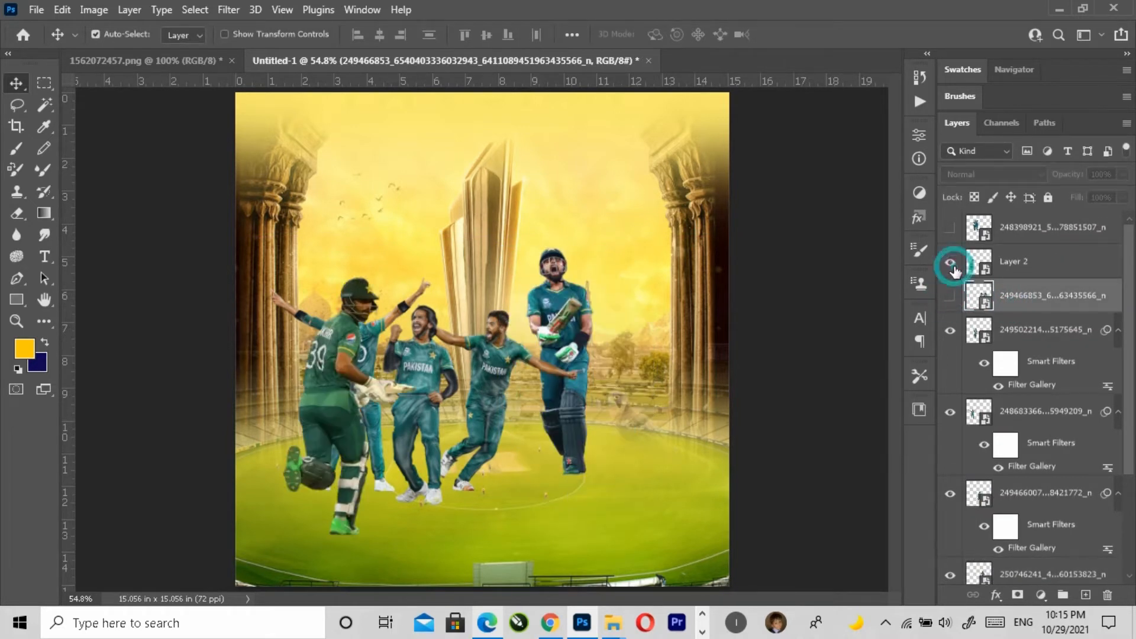
left_click_drag(336, 404, 314, 397)
Shift the clenched-fist player right and enlarge the pointing player behind him to about 47%.
left_click_drag(423, 408, 446, 408)
left_click_drag(524, 367, 530, 360)
key("ctrl+t")
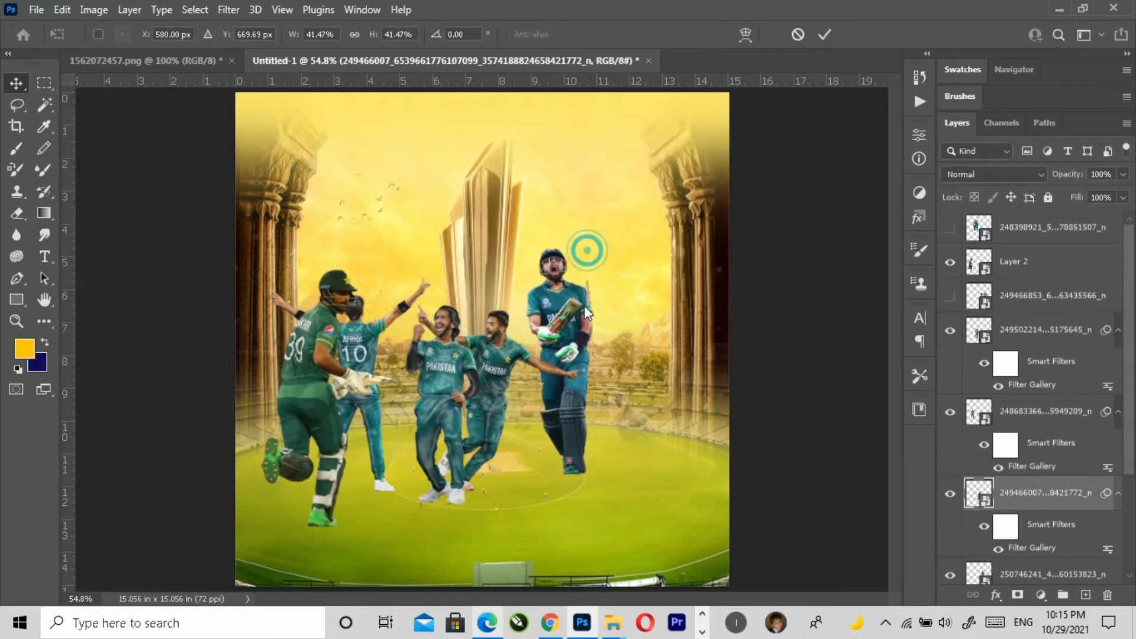
left_click_drag(584, 305, 606, 285)
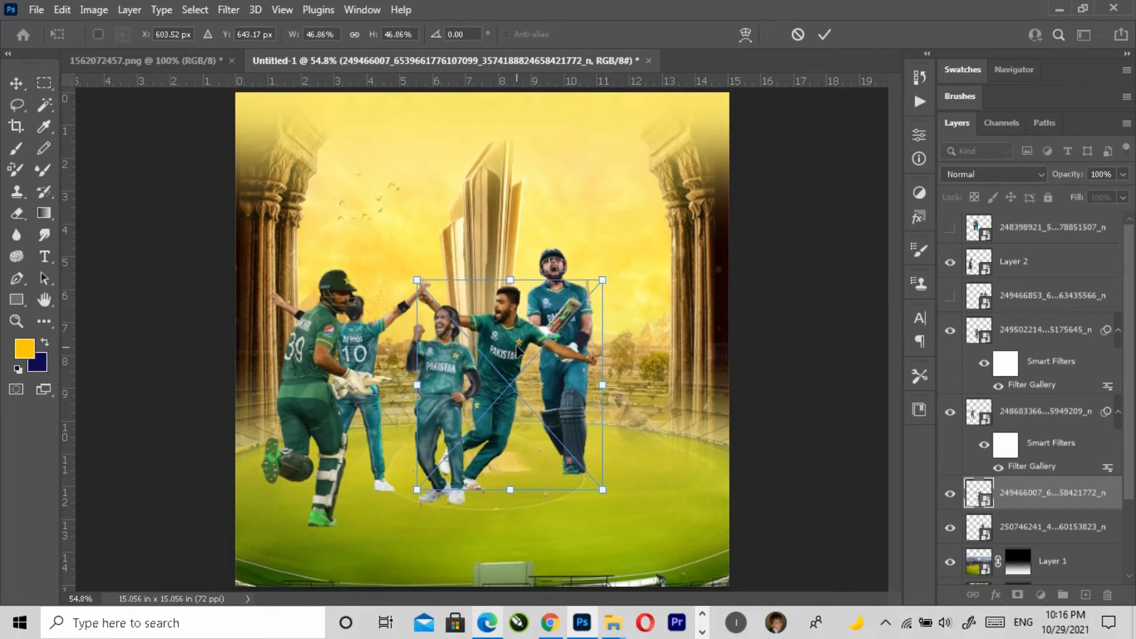
key("Return")
Enlarge the clenched-fist player to about 88% and nudge him right so he overlaps the pointing player.
left_click(448, 366)
key("ctrl+t")
left_click(582, 253)
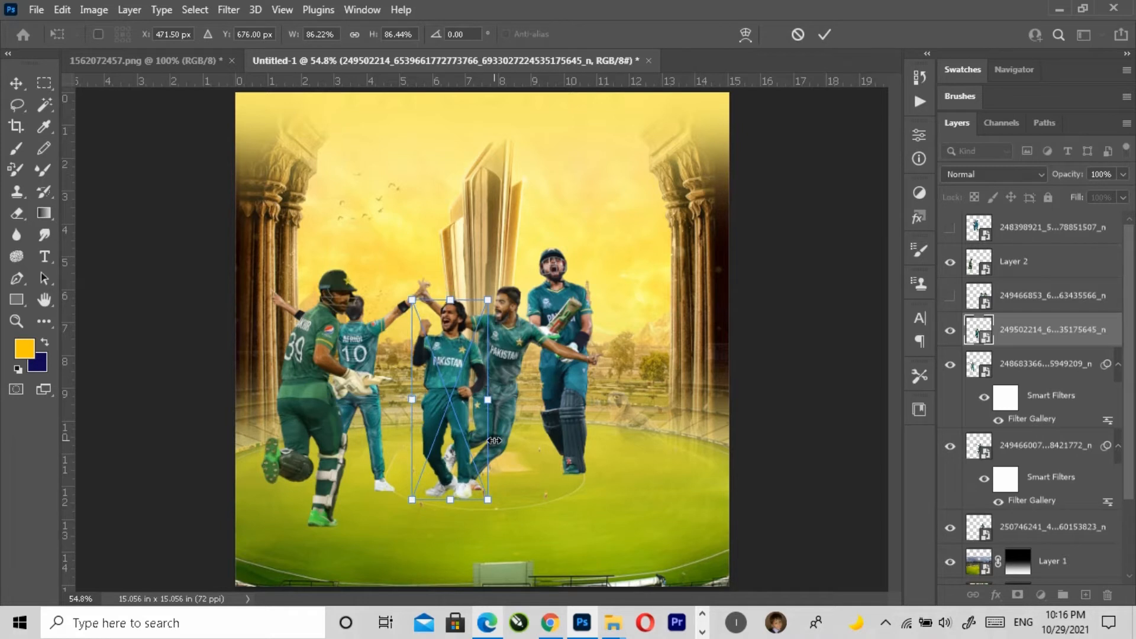
left_click_drag(482, 440, 492, 440)
left_click_drag(421, 301, 419, 296)
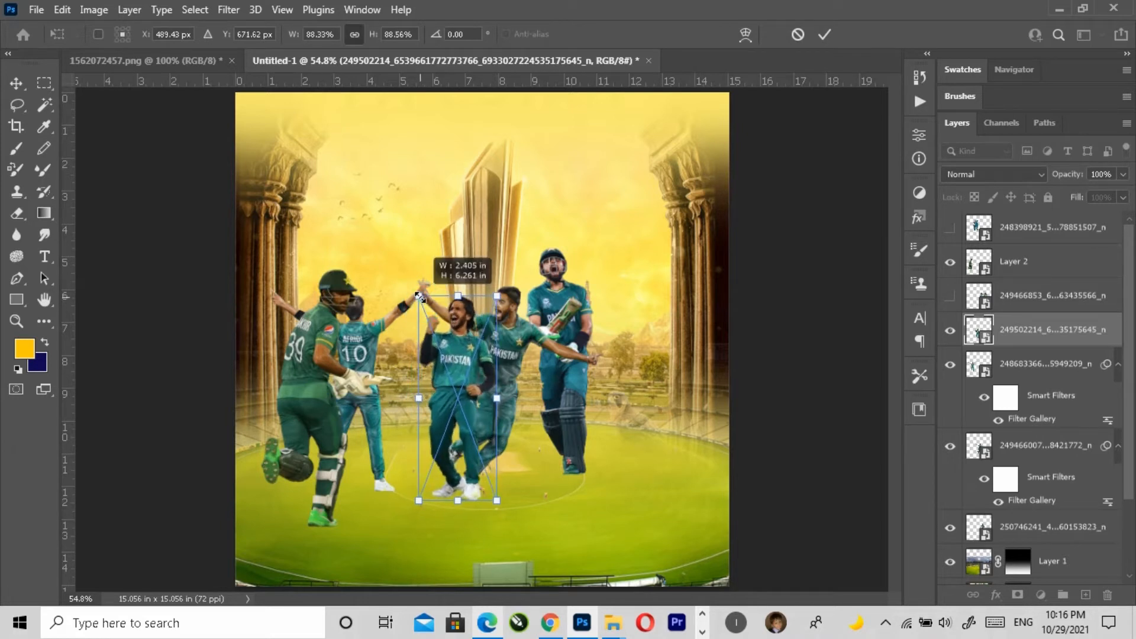
key("Return")
Move the number 10 player right beside the clenched-fist player and scale the number 39 batsman down to about 65%.
left_click_drag(374, 337, 400, 342)
left_click(320, 366)
key("ctrl+t")
left_click_drag(393, 527, 388, 515)
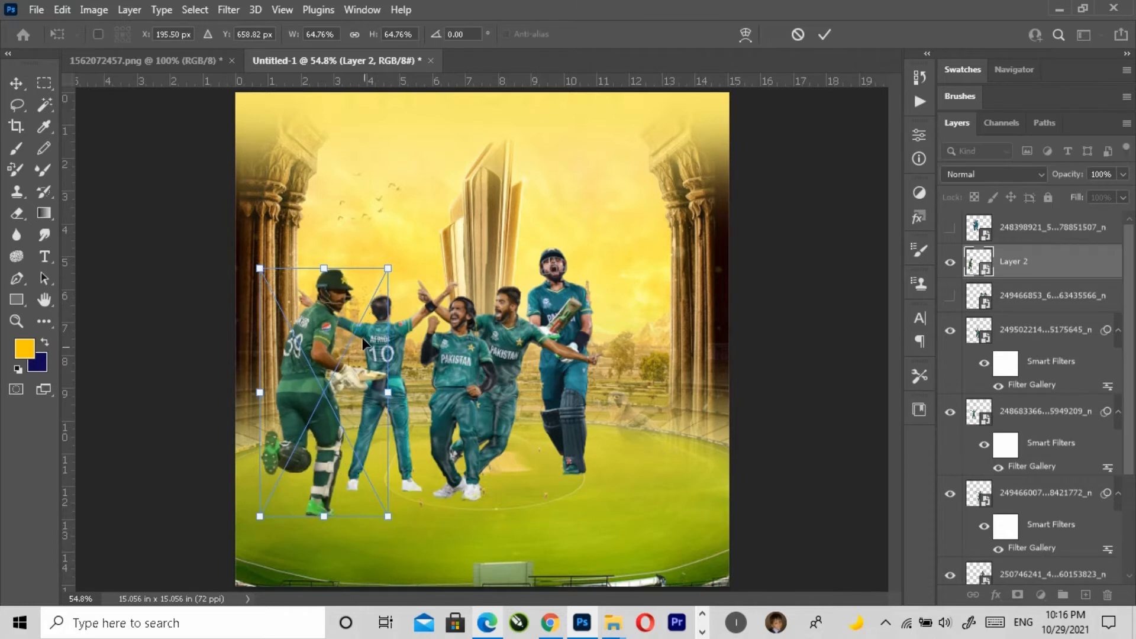
key("Return")
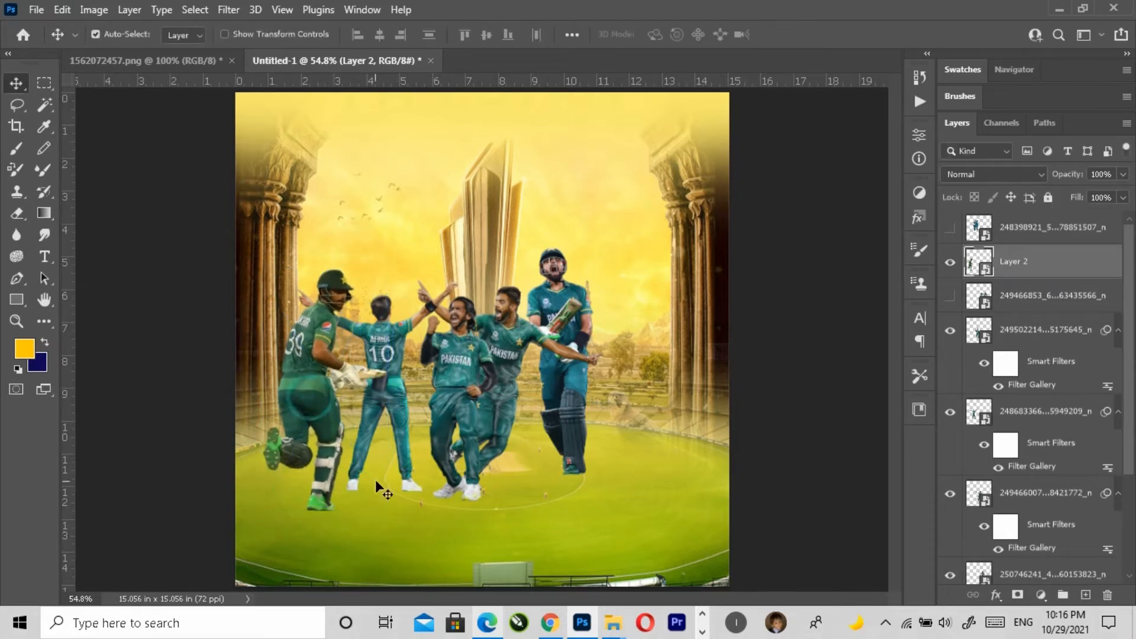
left_click(186, 392)
Show the embracing batsmen pair, move them right of the group, and enlarge them so they overlap the helmeted batsman.
left_click(1022, 237)
left_click(949, 228)
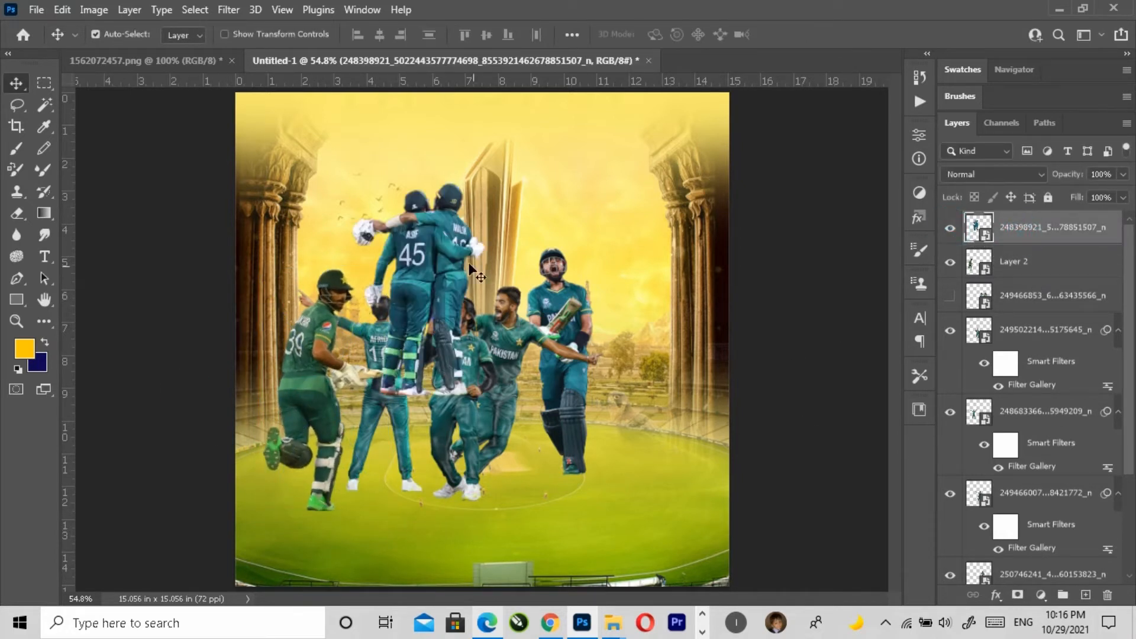
left_click_drag(403, 313, 661, 406)
key("ctrl+t")
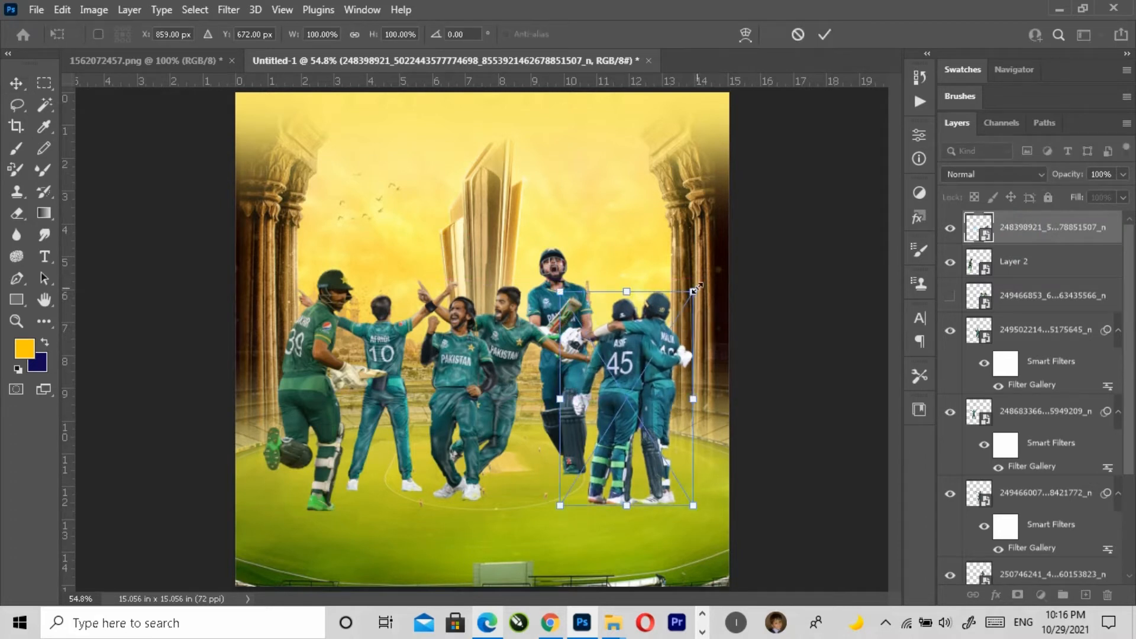
left_click_drag(693, 292, 714, 256)
left_click_drag(556, 507, 552, 516)
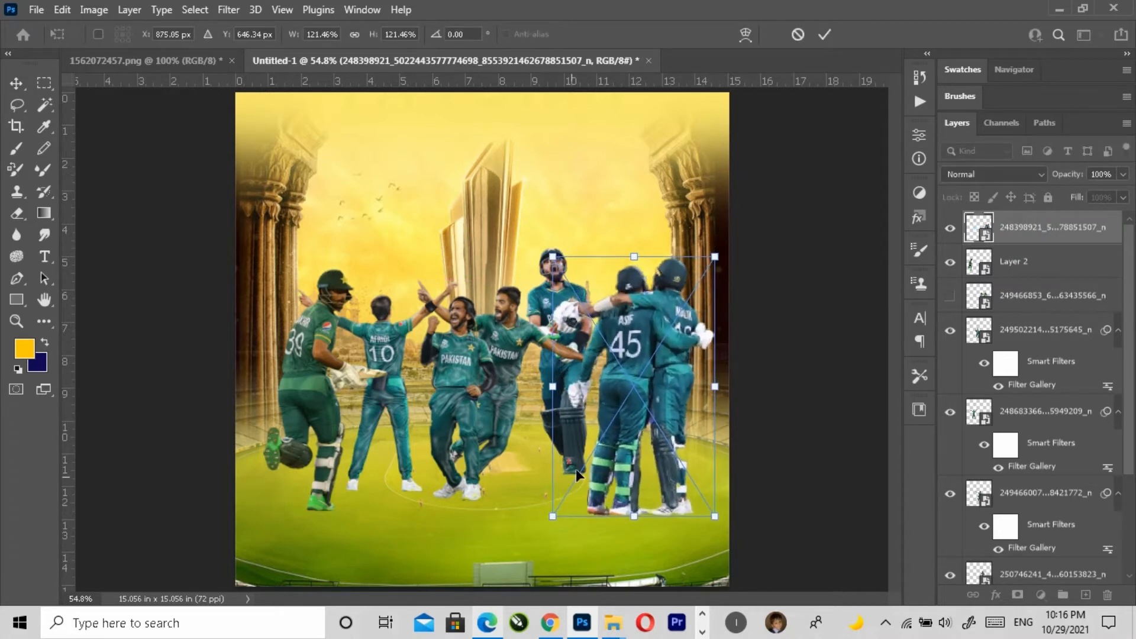
left_click_drag(622, 420, 605, 420)
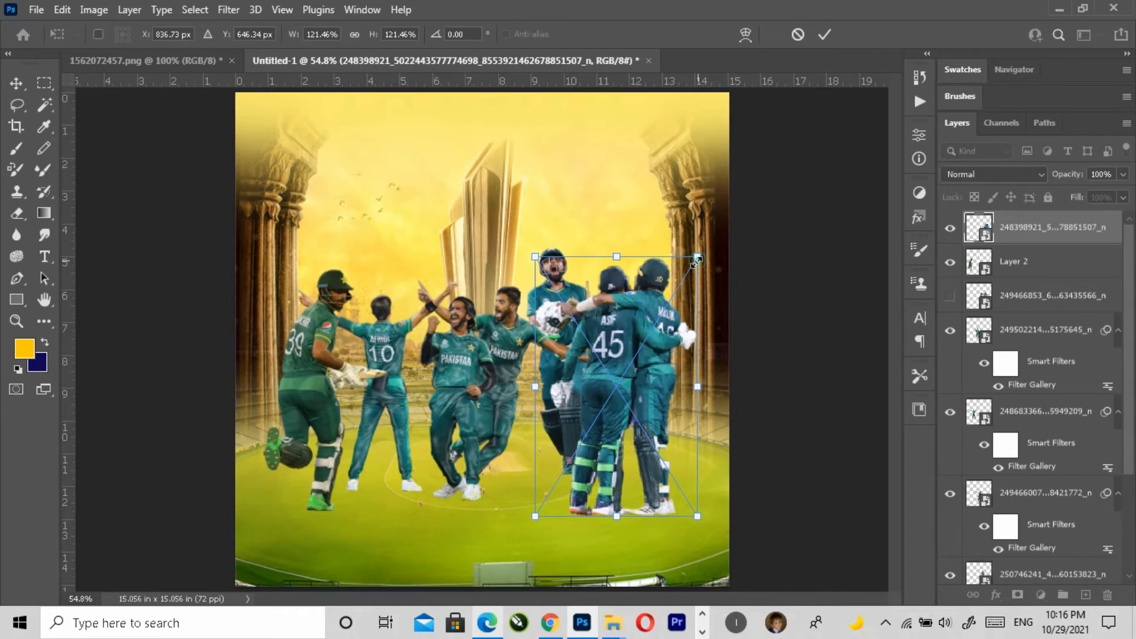
left_click_drag(697, 259, 680, 269)
key("Return")
Enlarge the helmeted batsman to about 120% and move him to the centre in front of the trophy.
left_click(562, 346, "ctrl")
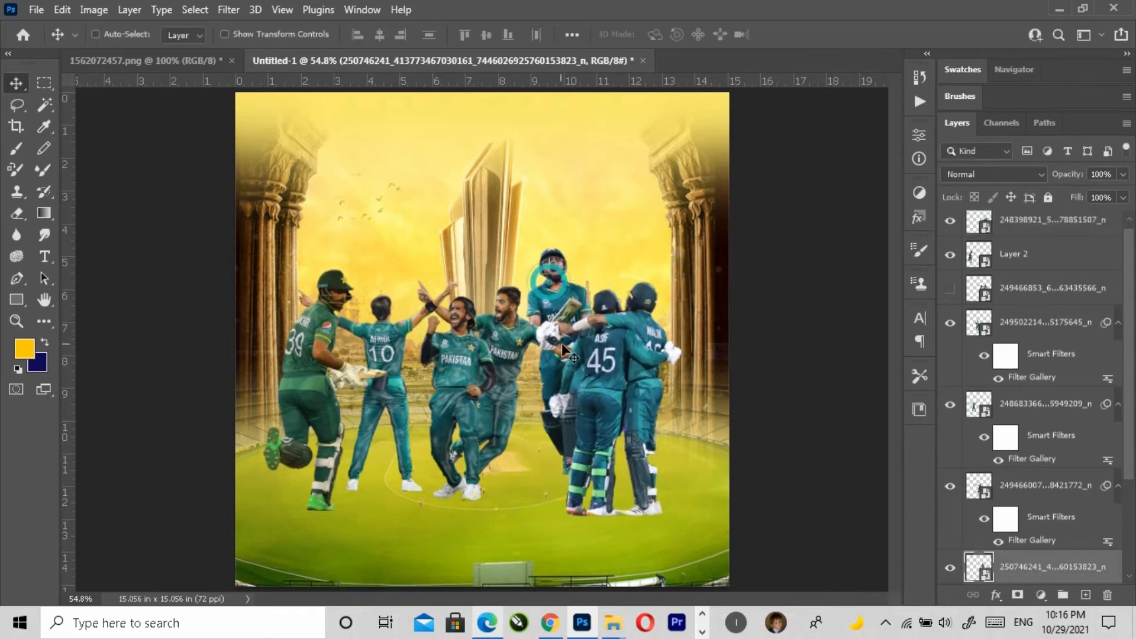
key("ctrl+t")
left_click_drag(530, 242, 509, 214)
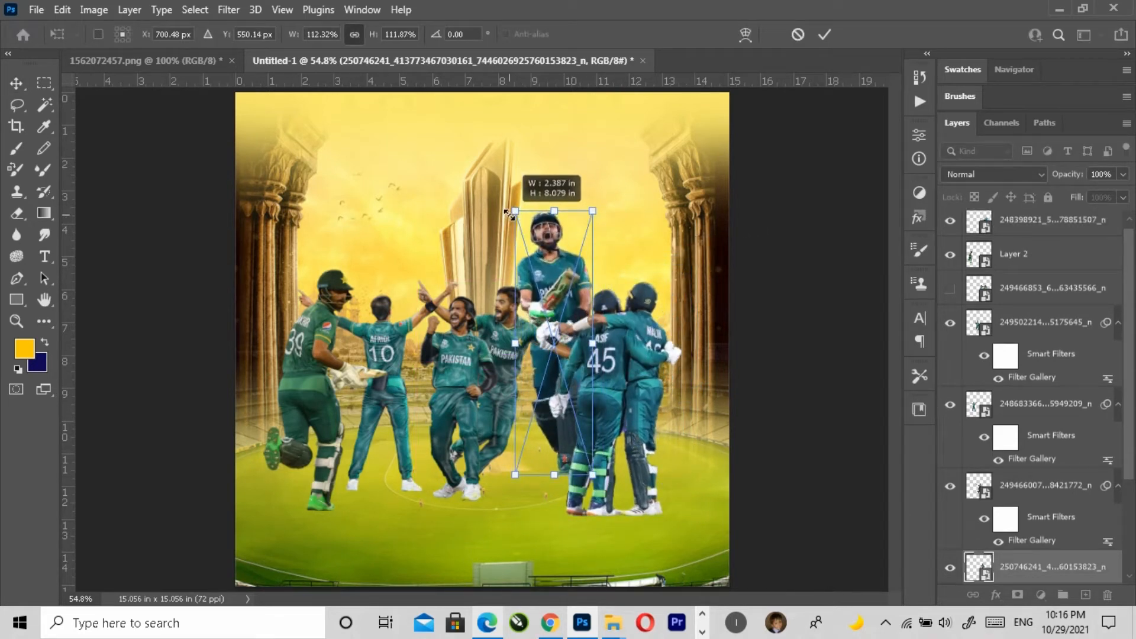
left_click_drag(594, 212, 603, 193)
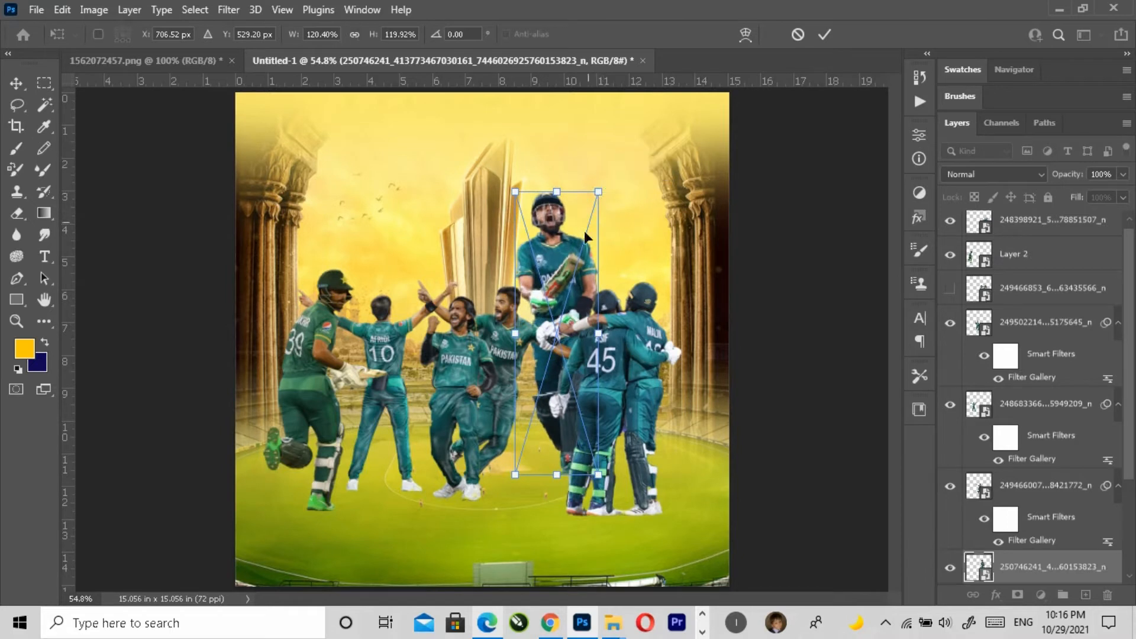
key("Return")
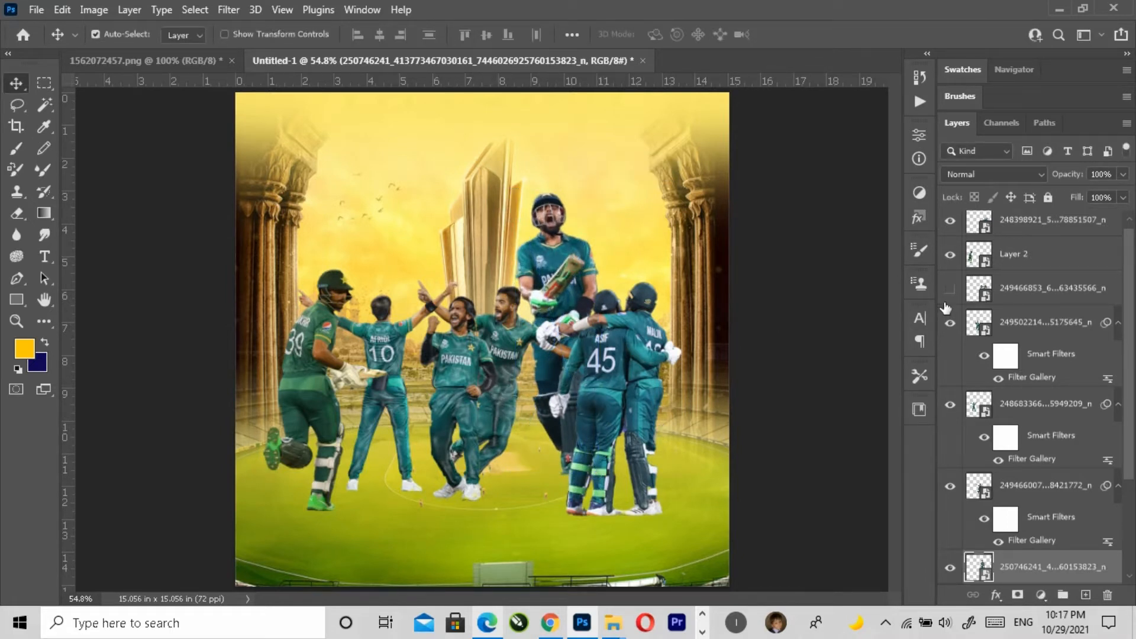
left_click_drag(554, 281, 496, 284)
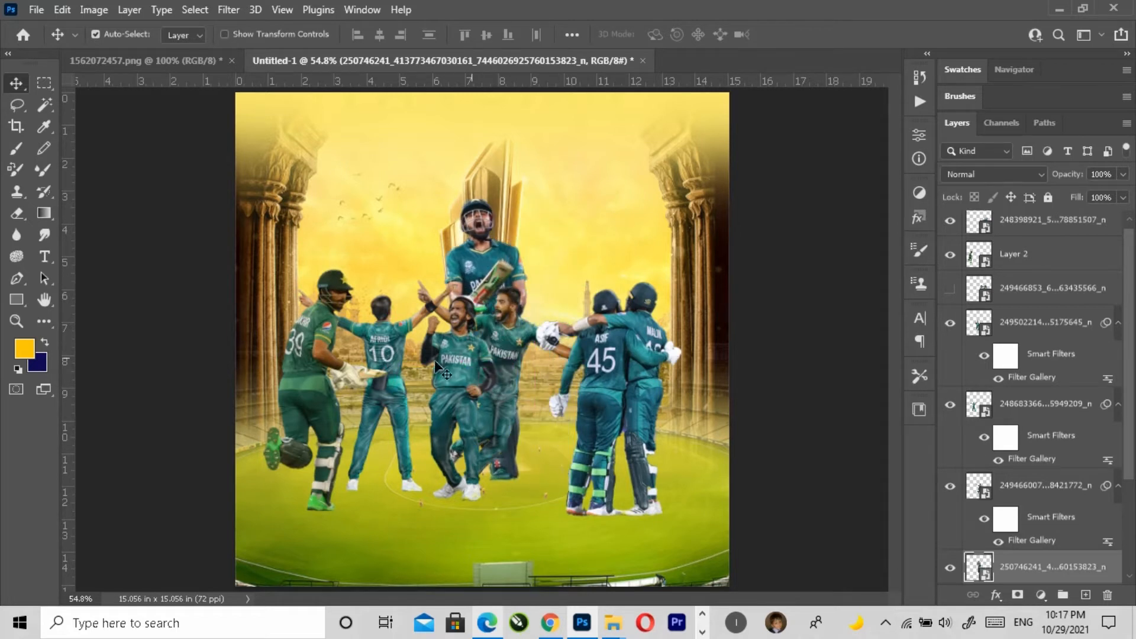
Hide all other players except the embracing pair, and scale the central helmeted batsman down below the trophy's top.
left_click(318, 359)
left_click_drag(952, 270, 955, 482)
left_click(651, 373)
left_click(488, 355)
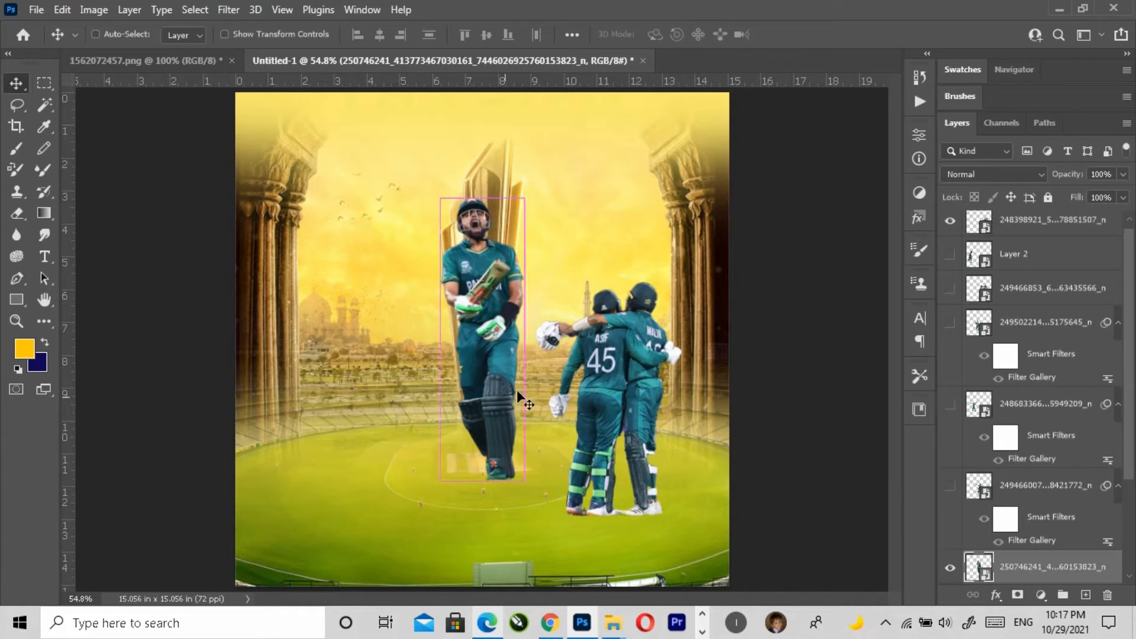
key("ctrl+t")
left_click_drag(481, 197, 482, 237)
key("Return")
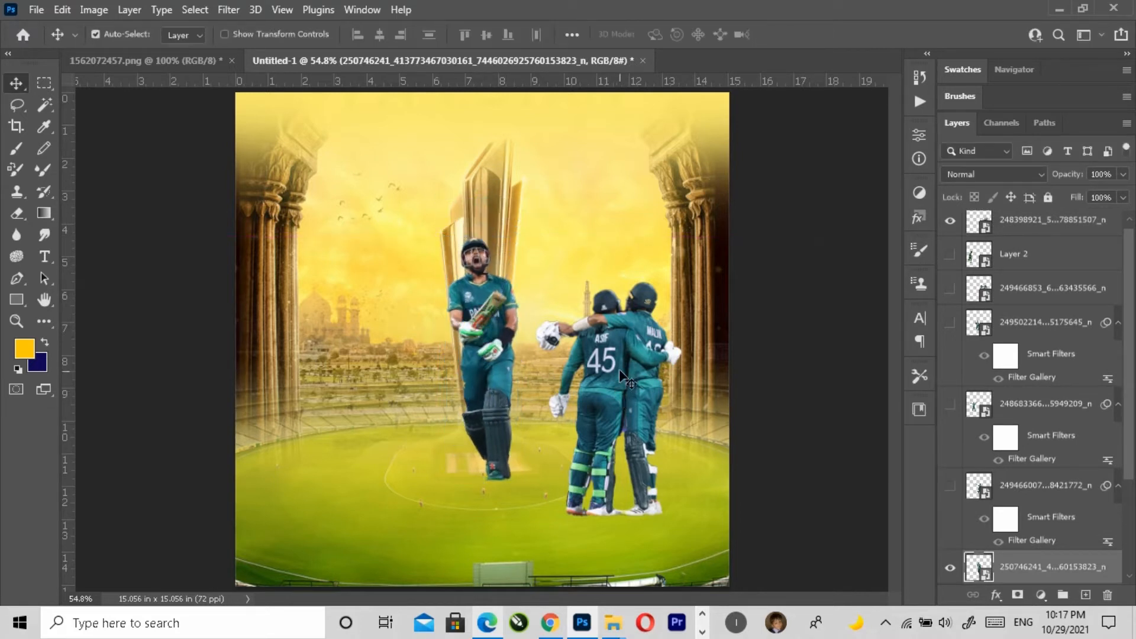
Scale the embracing pair down to about 90% and place them just left of the helmeted batsman.
left_click(619, 368)
key("ctrl+t")
left_click_drag(680, 516, 644, 488)
left_click_drag(566, 428, 445, 435)
left_click_drag(430, 502, 434, 491)
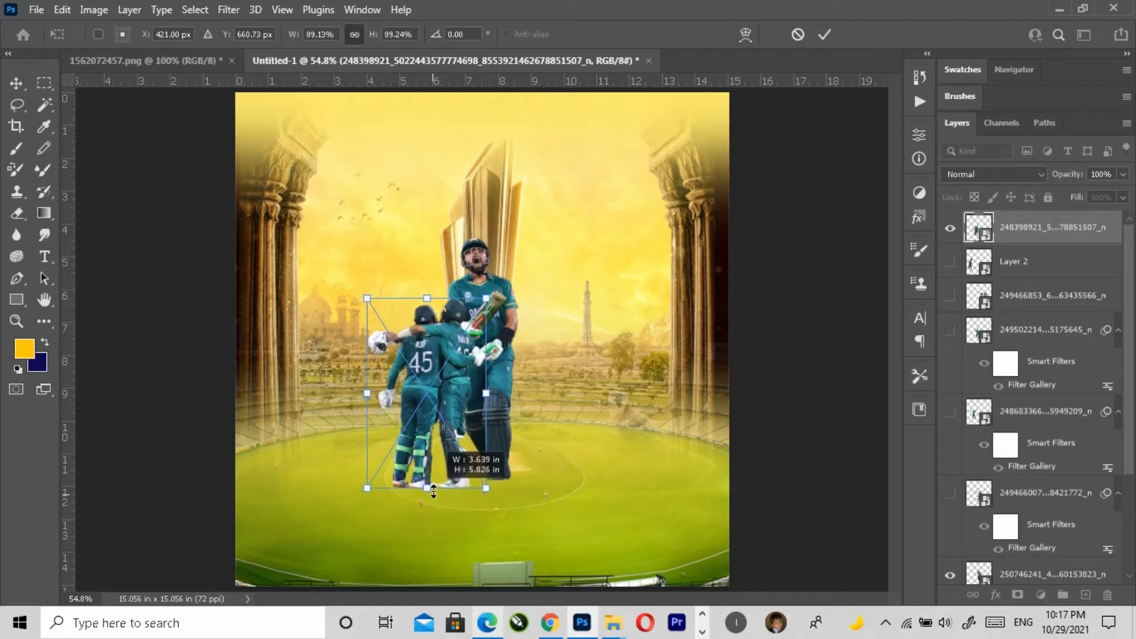
left_click_drag(368, 298, 364, 295)
key("Return")
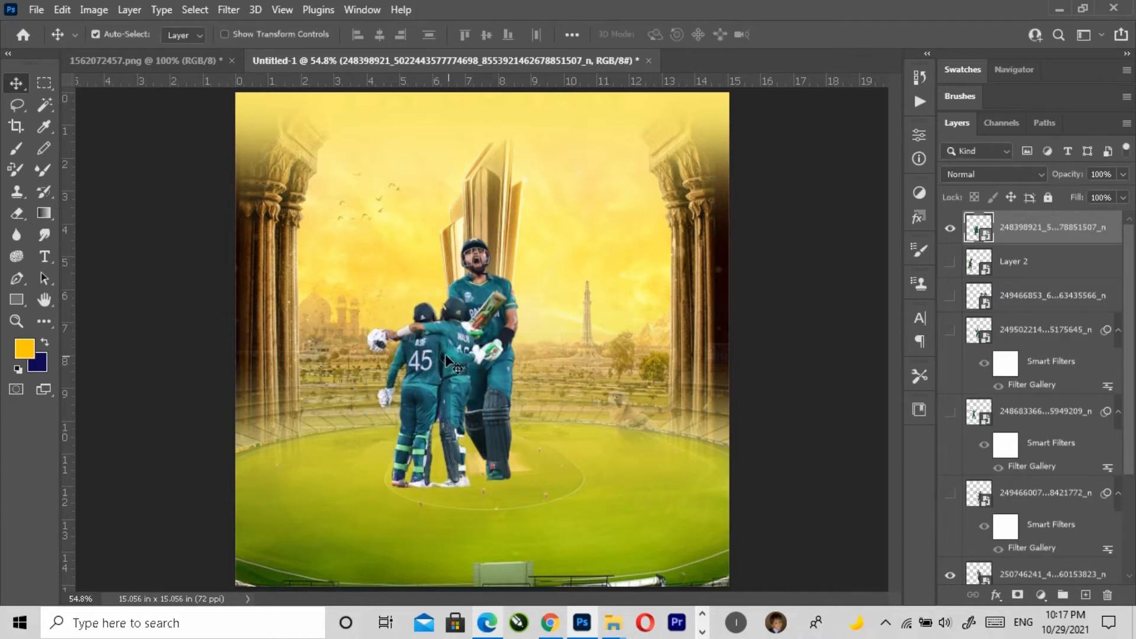
left_click_drag(445, 354, 494, 390)
Show the number 39 batsman, move him just right of the helmeted batsman, and shrink him to match the embracing pair's height.
left_click(950, 262)
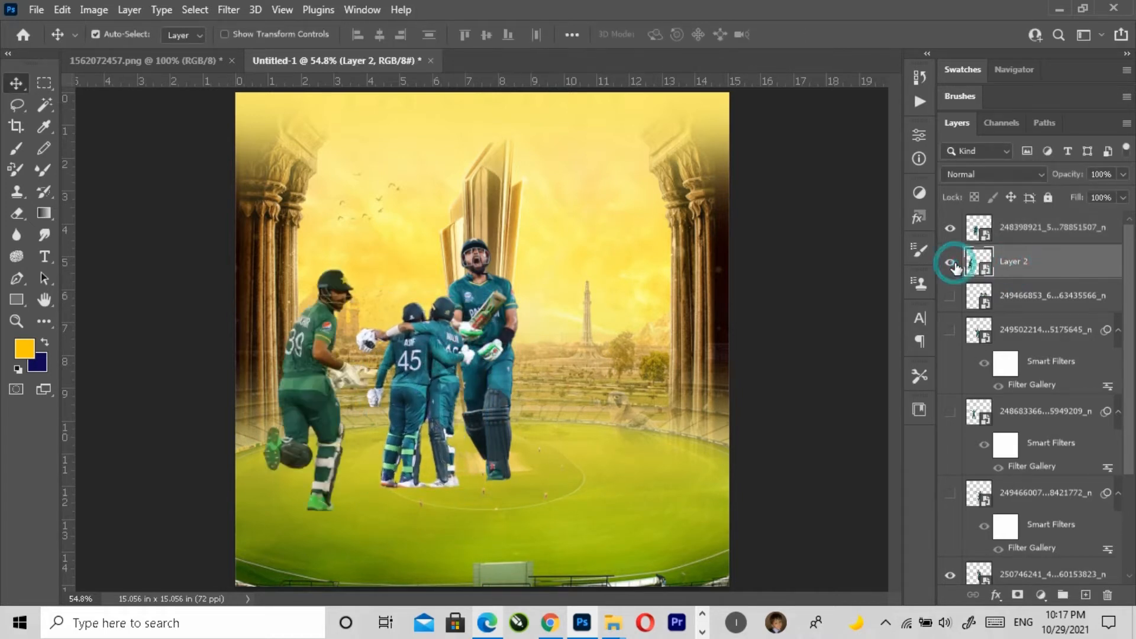
key("ctrl+t")
left_click_drag(314, 373, 563, 344)
left_click_drag(628, 242, 600, 290)
left_click_drag(600, 496, 592, 490)
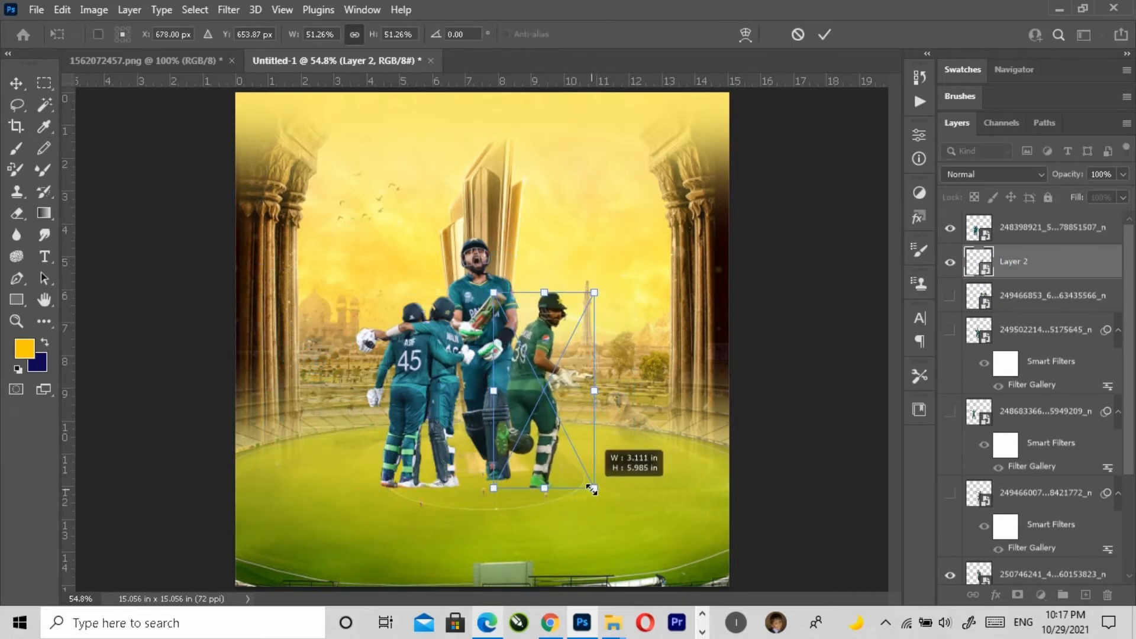
left_click_drag(596, 293, 599, 287)
key("Return")
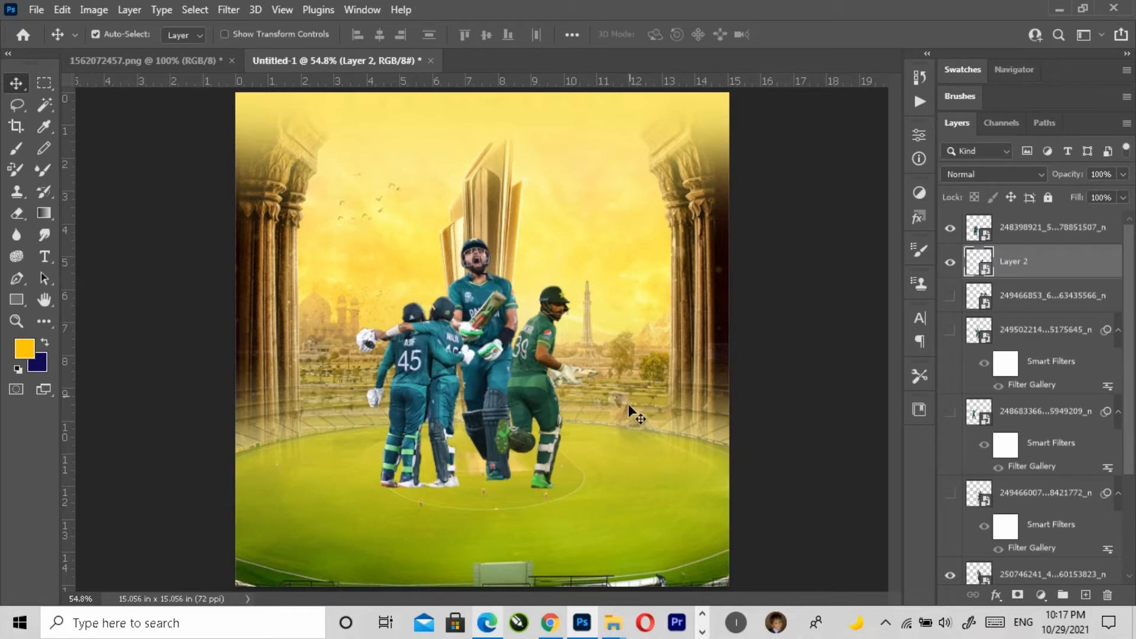
Show the clenched-fist player's layer and move him to the left of the embracing pair.
left_click(1015, 300)
left_click(949, 295)
left_click(949, 295)
left_click(950, 330)
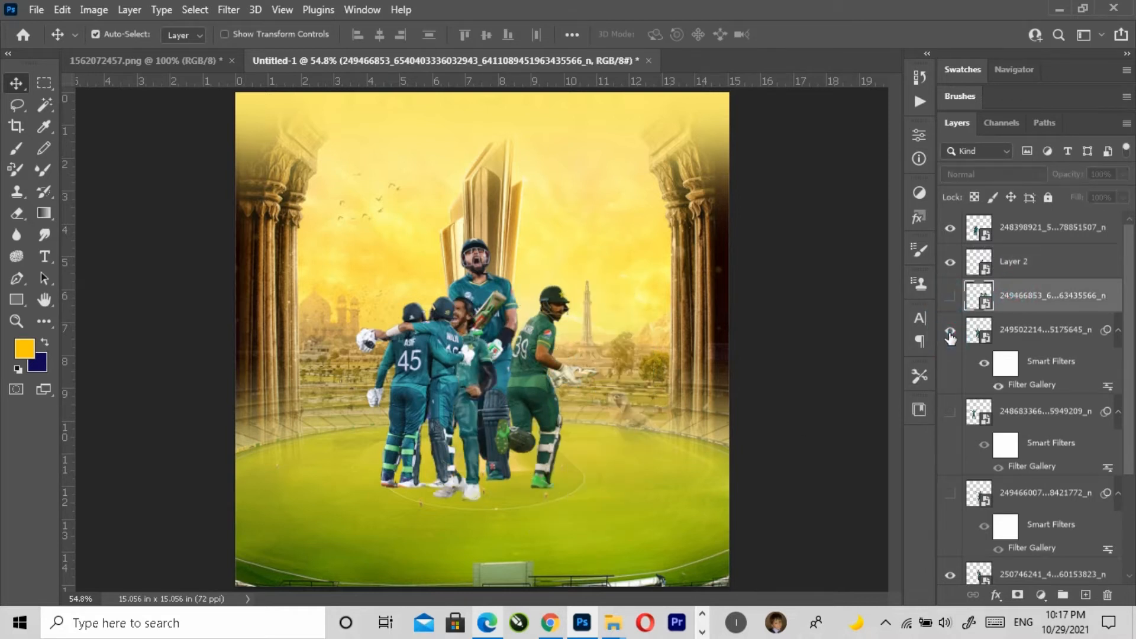
key("ctrl")
left_click(481, 350, "ctrl")
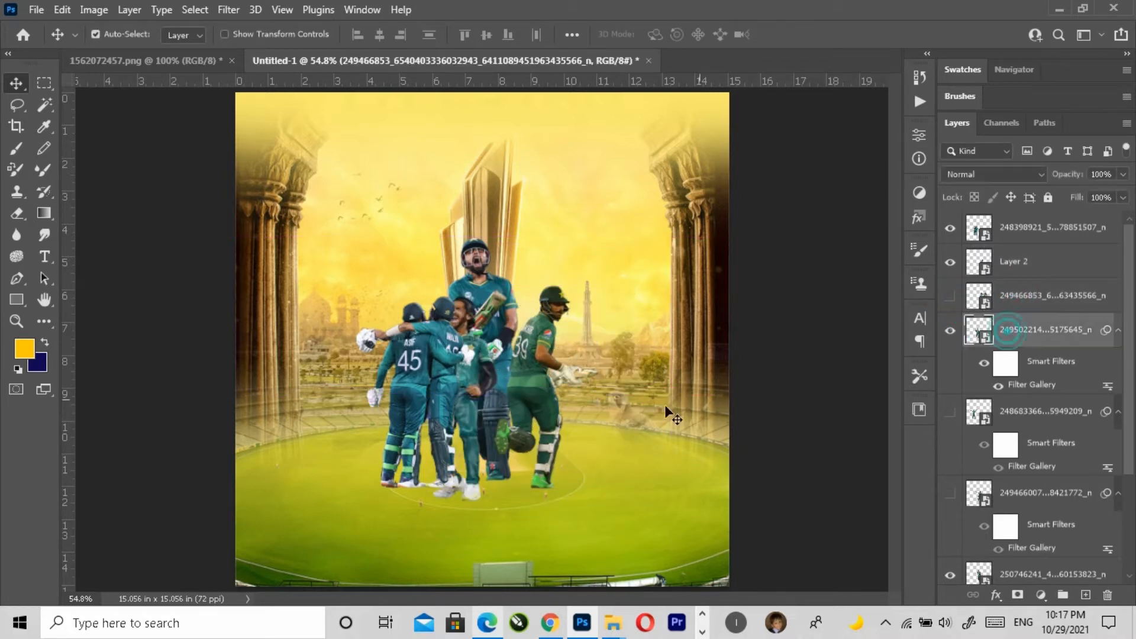
key("ctrl+t")
key("Return")
left_click_drag(481, 351, 359, 338)
key("Return")
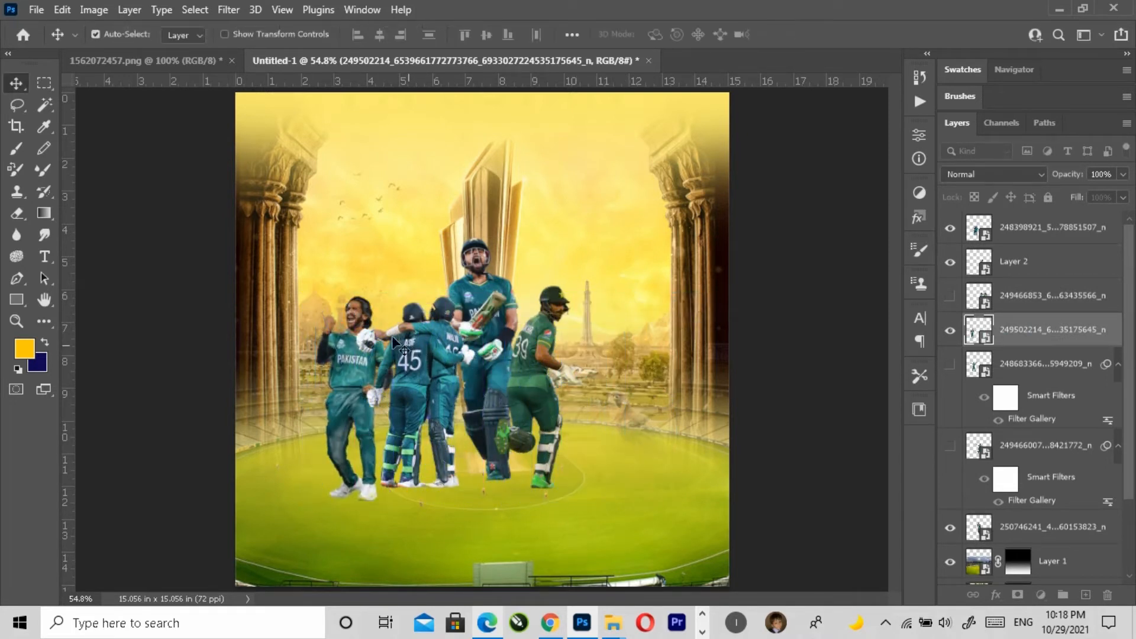
Enlarge the clenched-fist player so he stands taller than the embracing pair beside him.
key("ctrl+t")
left_click(569, 249)
left_click_drag(414, 307, 417, 290)
key("Return")
Apply Plastic Wrap to the helmeted batsman with Highlight Strength 8, Detail 11 and Smoothness 10.
left_click(338, 396)
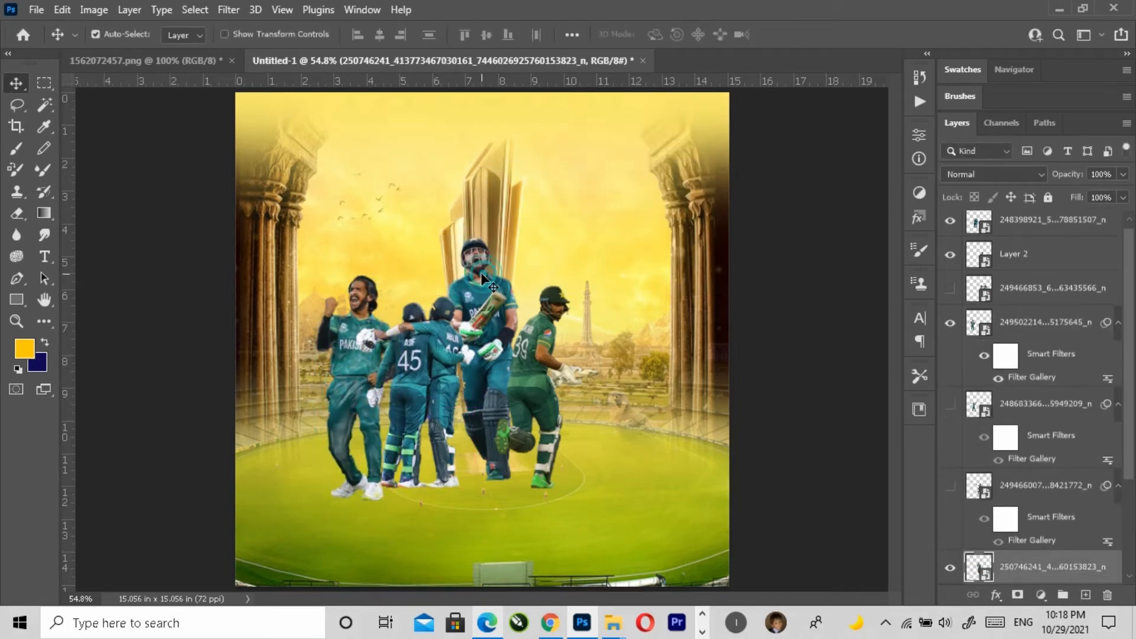
left_click(228, 9)
left_click(325, 100)
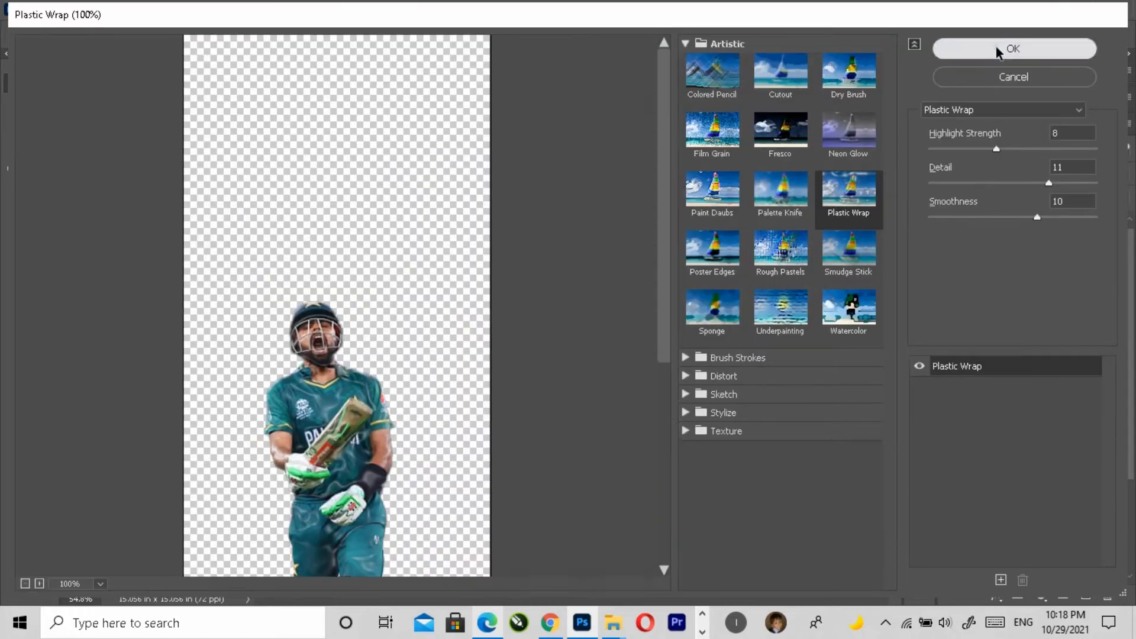
left_click(1011, 45)
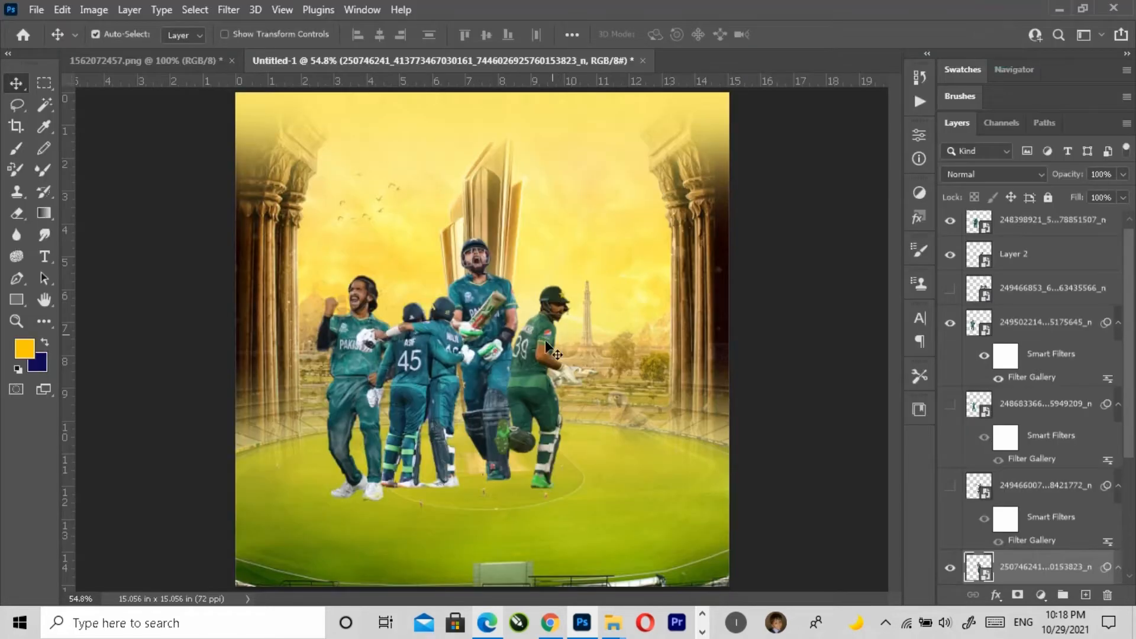
Apply Plastic Wrap to the embracing pair with Highlight Strength 8, Detail 11 and Smoothness 10.
left_click(545, 340)
left_click(229, 9)
left_click(277, 102)
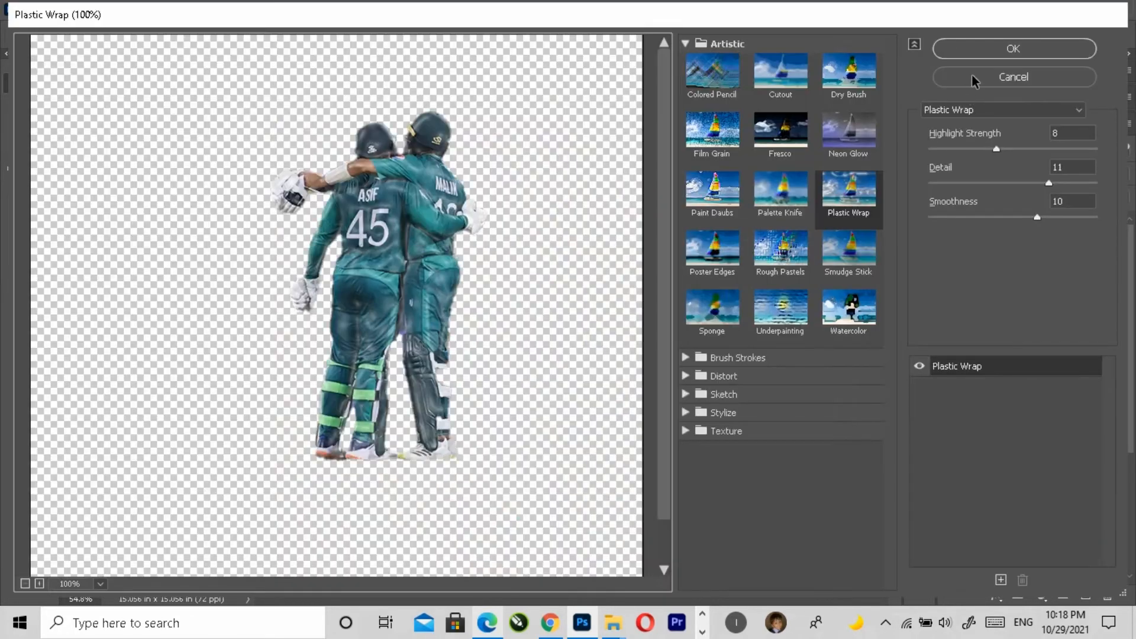
left_click(1009, 48)
Apply Plastic Wrap to the number 39 batsman with Highlight Strength 8, Detail 11 and Smoothness 10.
left_click(536, 353)
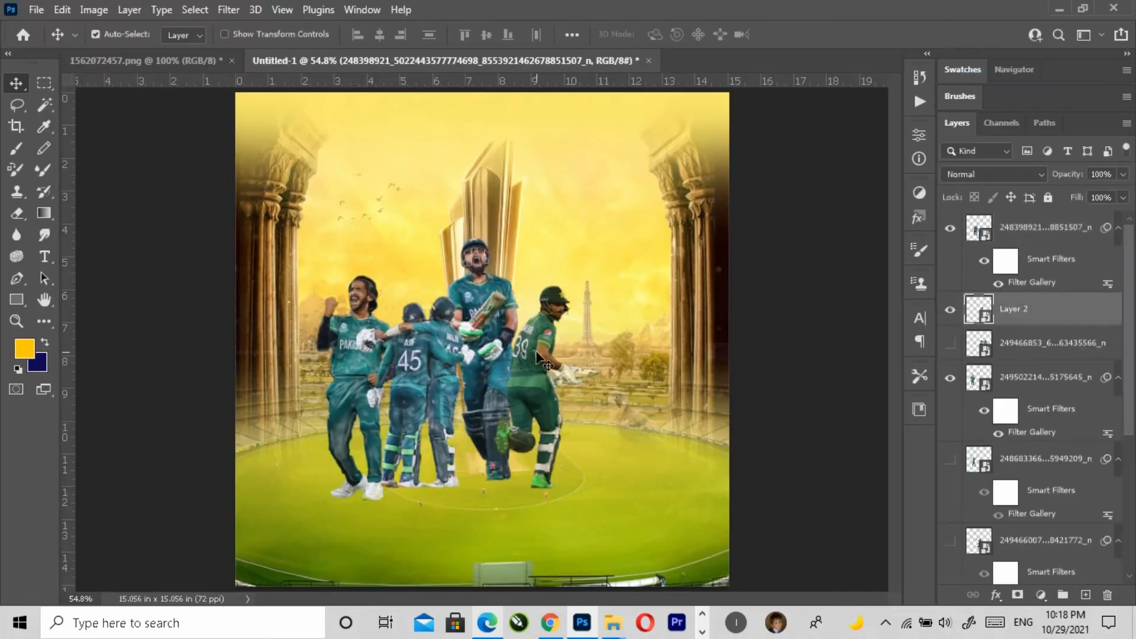
left_click(228, 9)
left_click(264, 103)
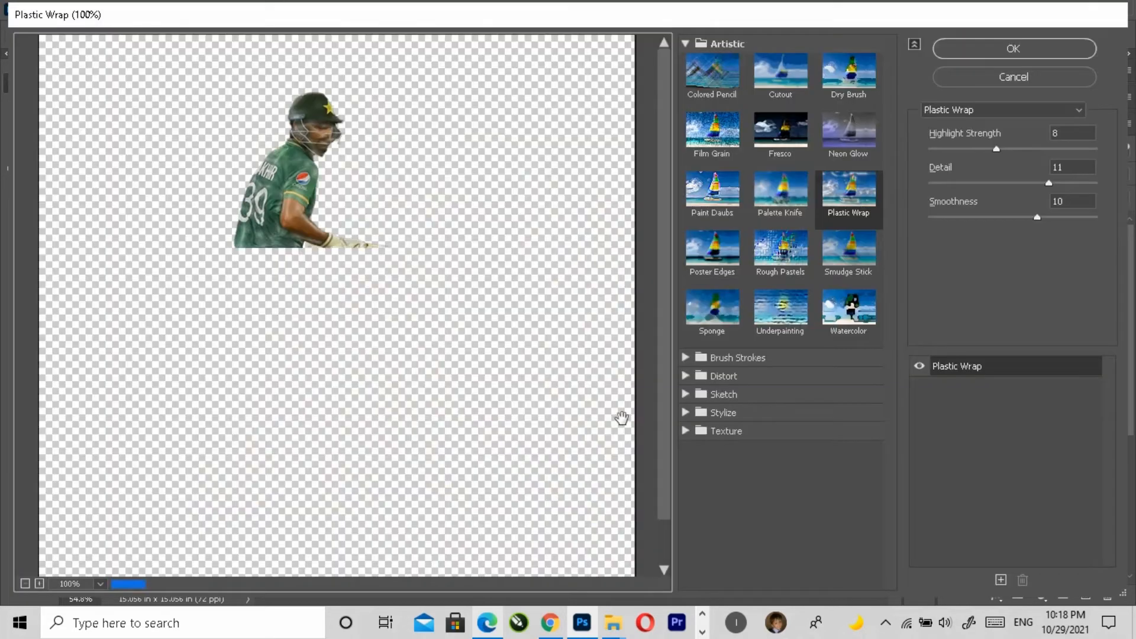
left_click(976, 52)
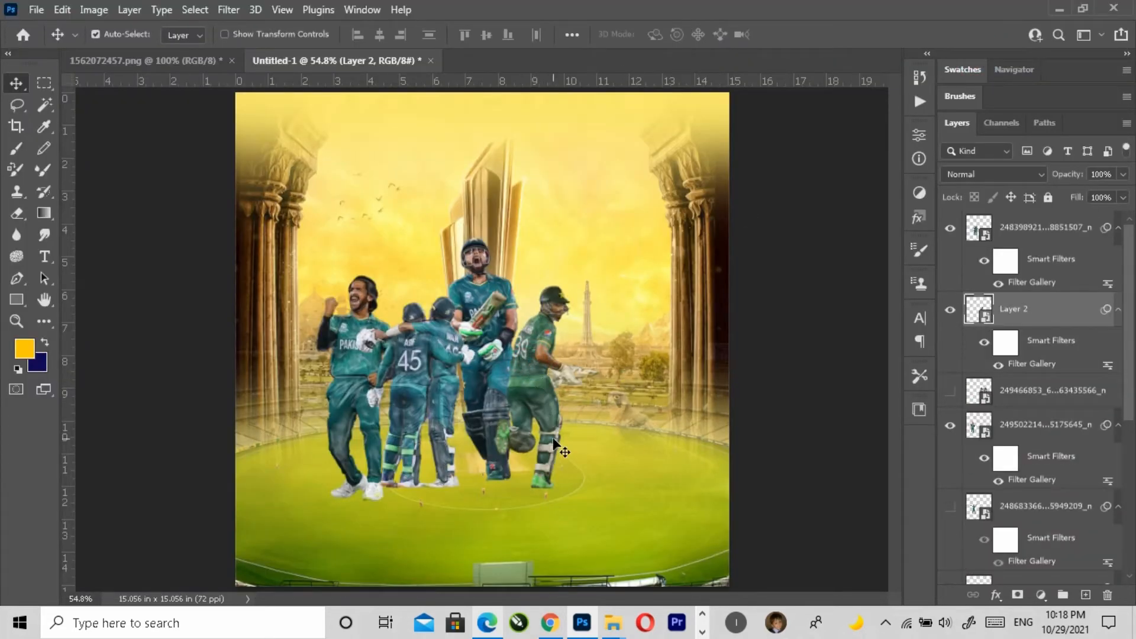
Show the number 10 player with spread arms and move him beside the number 39 batsman, at the group's outer edge.
left_click(950, 506)
left_click(979, 504)
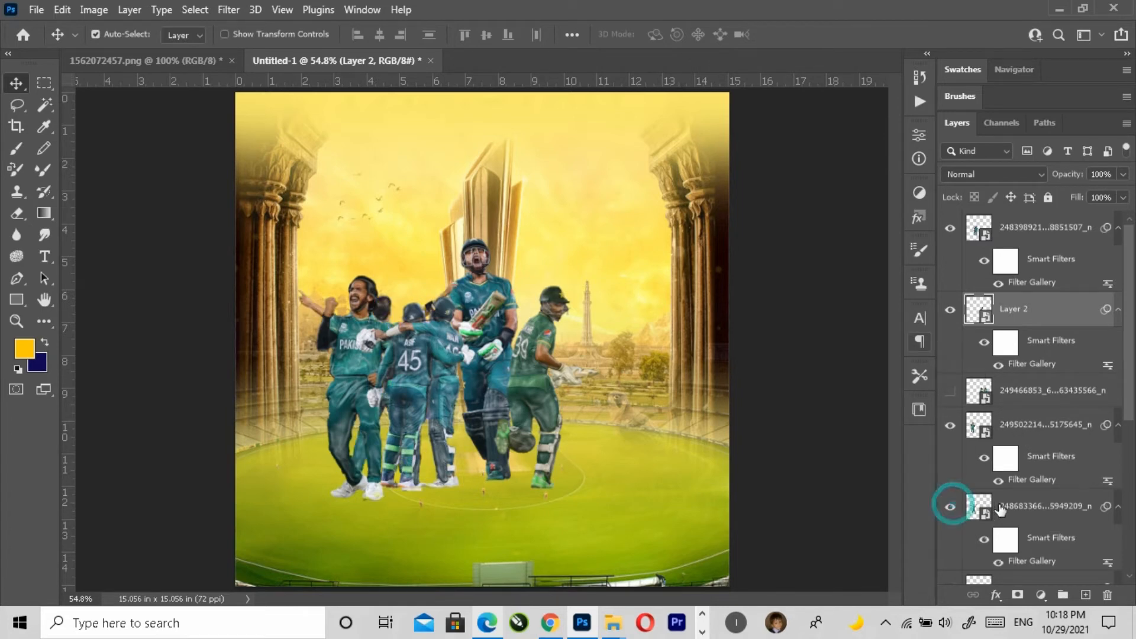
key("ctrl+t")
left_click(578, 251)
left_click_drag(405, 313, 633, 320)
key("Return")
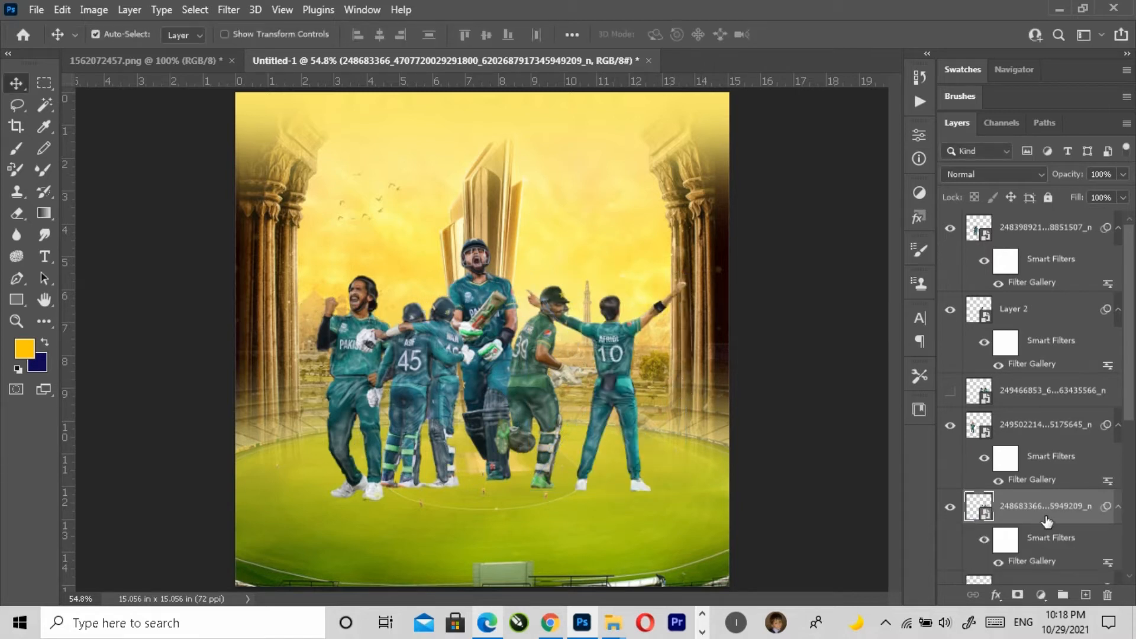
Show the pointing player, scale him to about 47.5%, and position him between the central batsman and the number 39 batsman.
scroll(1047, 520, "down", 2)
left_click(1044, 506)
left_click(950, 506)
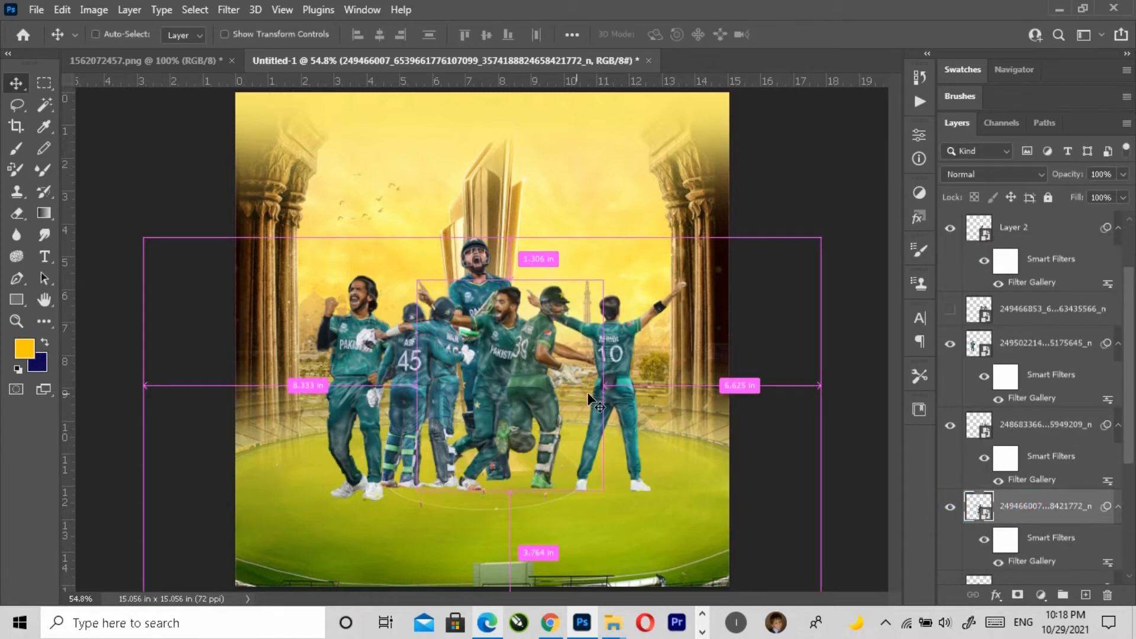
key("ctrl+t")
left_click(595, 261)
left_click_drag(591, 368, 608, 364)
left_click_drag(432, 280, 430, 277)
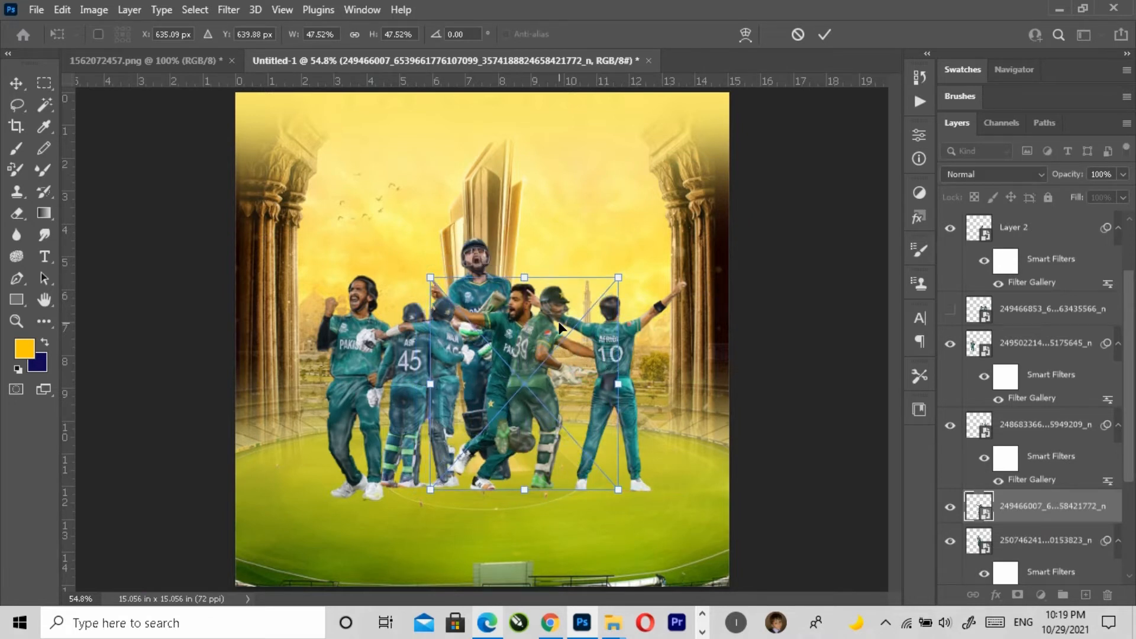
key("Return")
Shift the number 39 batsman slightly toward the number 10 player and deselect the layer.
left_click(545, 362)
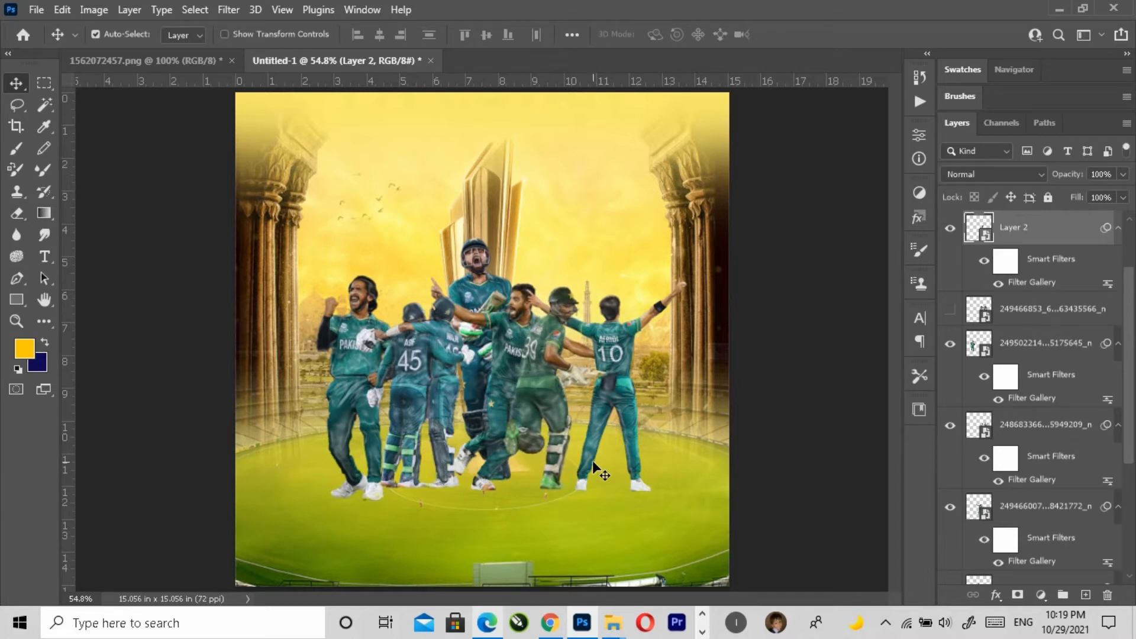
left_click(795, 392)
left_click(205, 198)
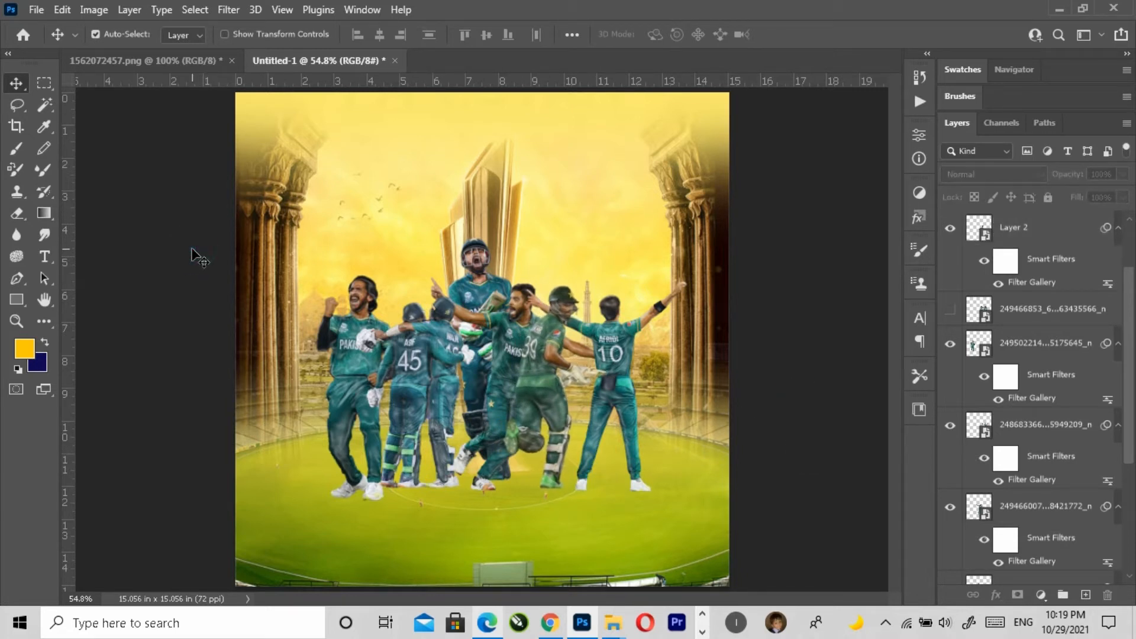
Save the poster as a Photoshop file named "pakistan world t20 poster design" in the Class folder with Maximize Compatibility on.
left_click(33, 10)
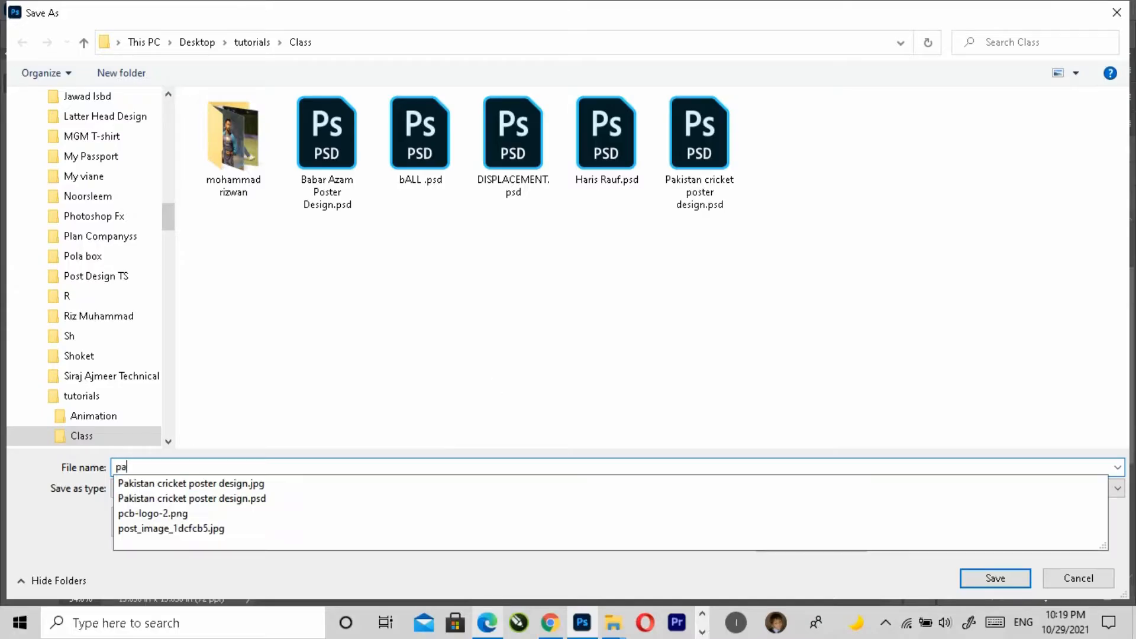
type("istan world t20 poster")
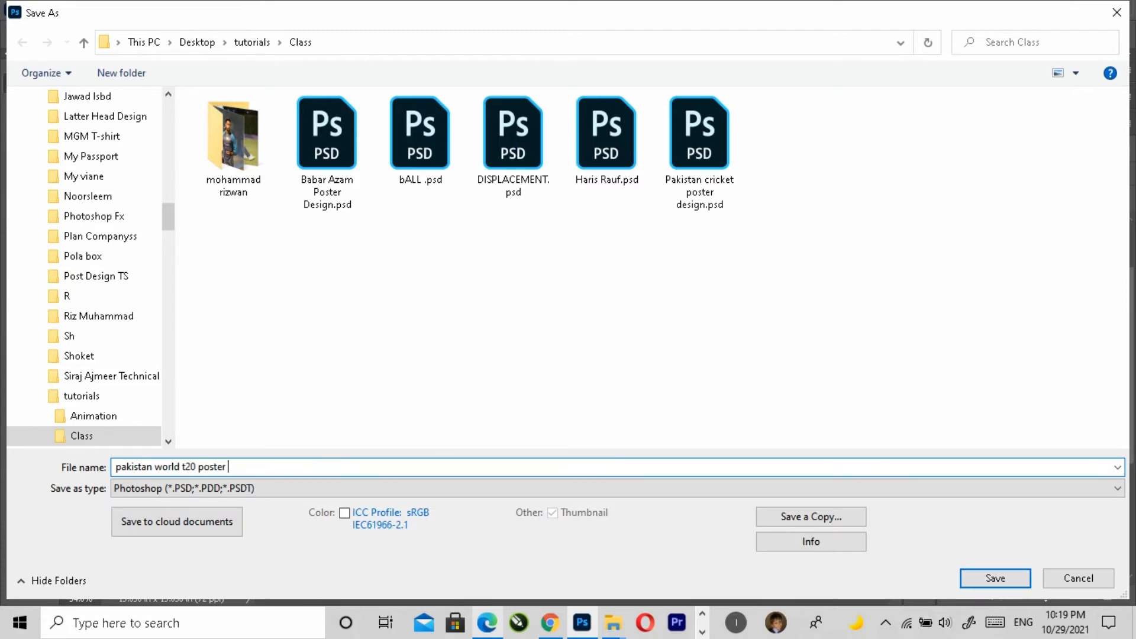
type("gn")
key("Return")
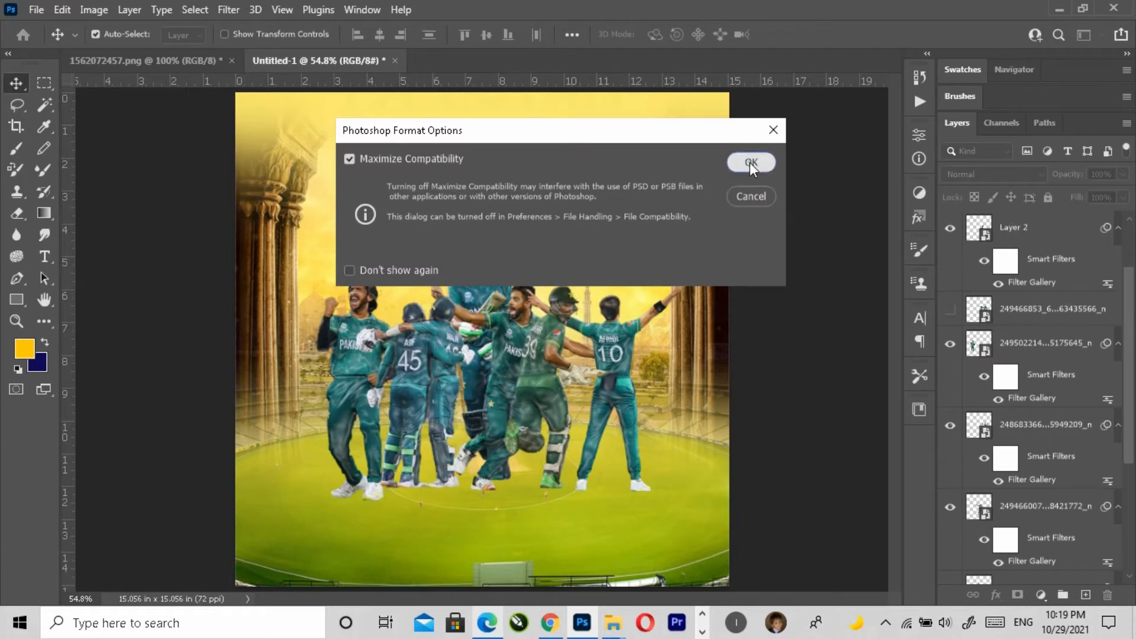
left_click(750, 162)
Place the brushed Pakistan flag image from the Class folder and move its layer directly beneath Layer 1.
left_click(36, 10)
left_click(115, 365)
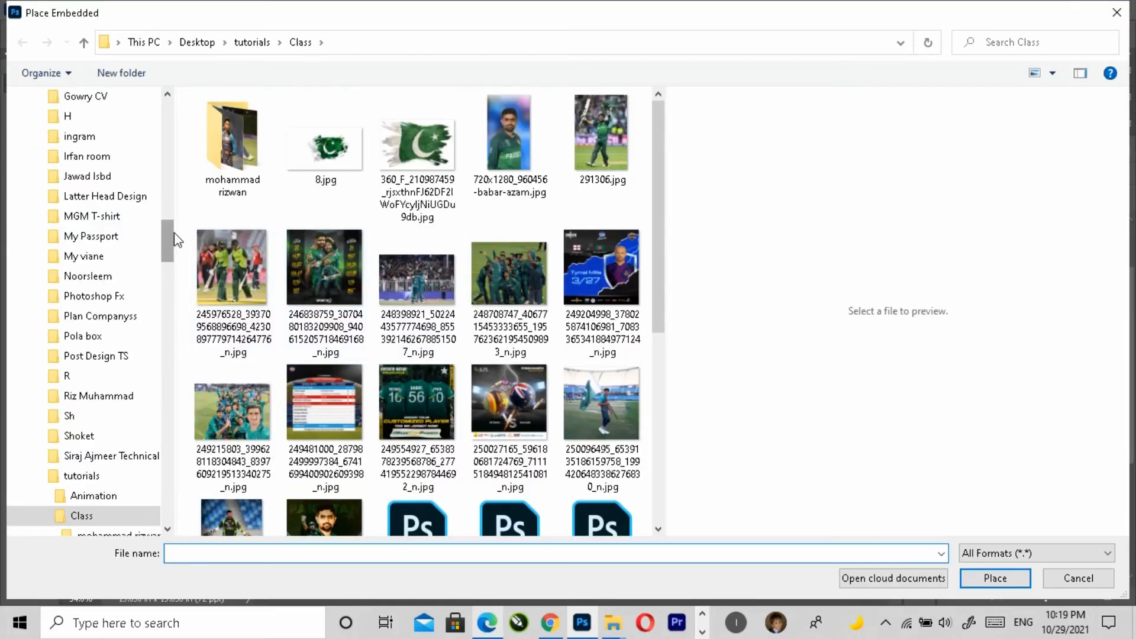
scroll(176, 240, "up", 10)
left_click(417, 145)
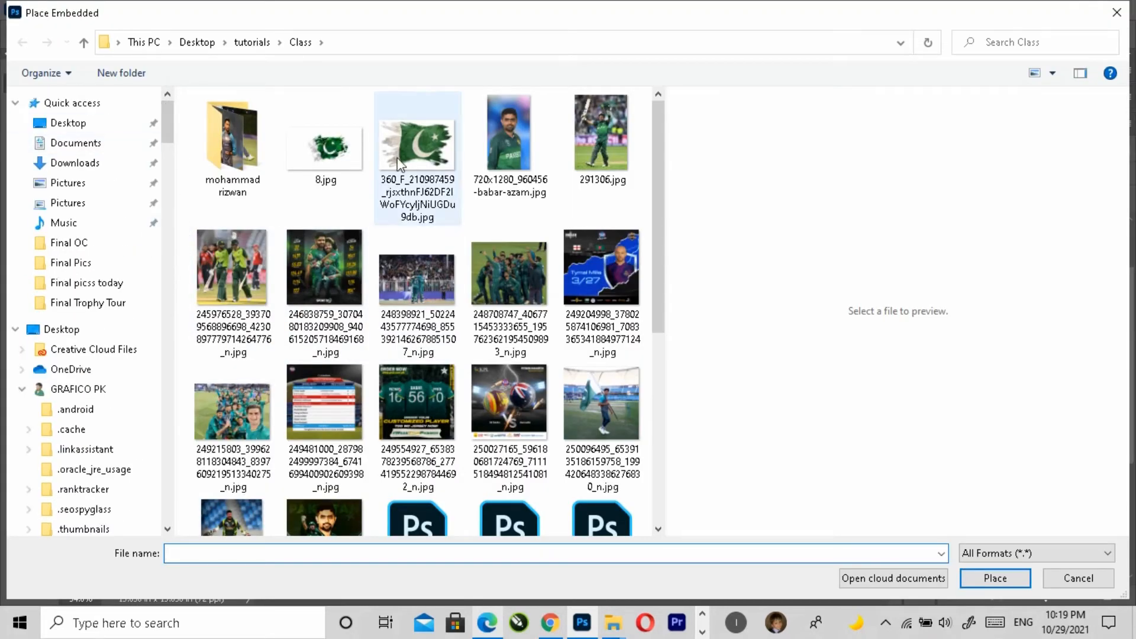
left_click(995, 578)
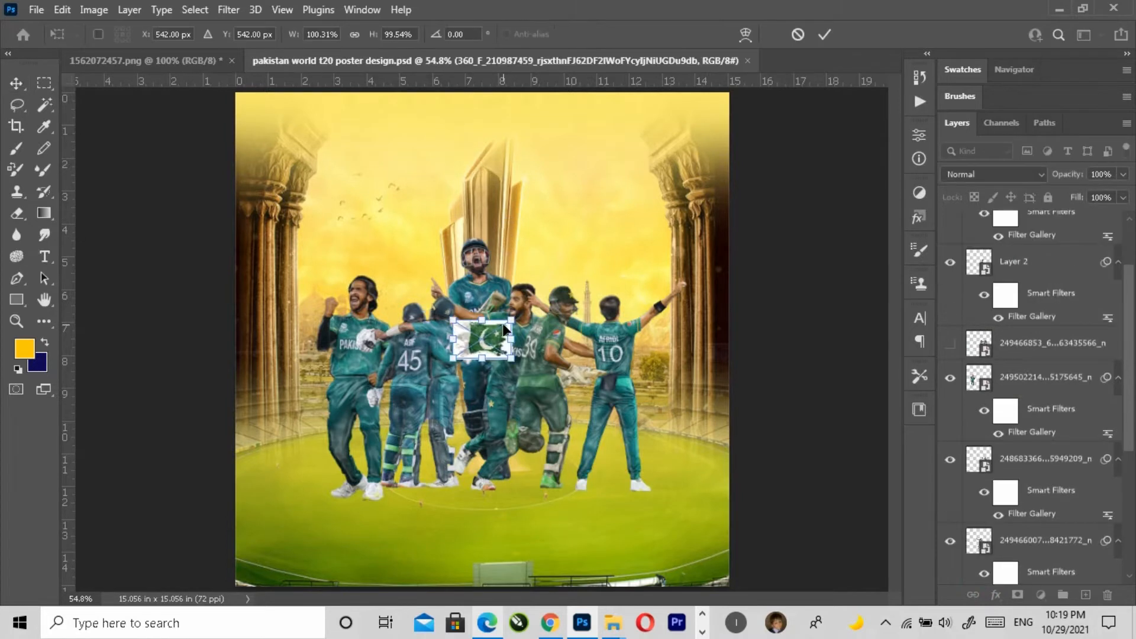
key("Return")
left_click_drag(1044, 225, 1053, 480)
Enlarge the flag to span the full poster width and position it across the upper half behind the players.
key("ctrl+t")
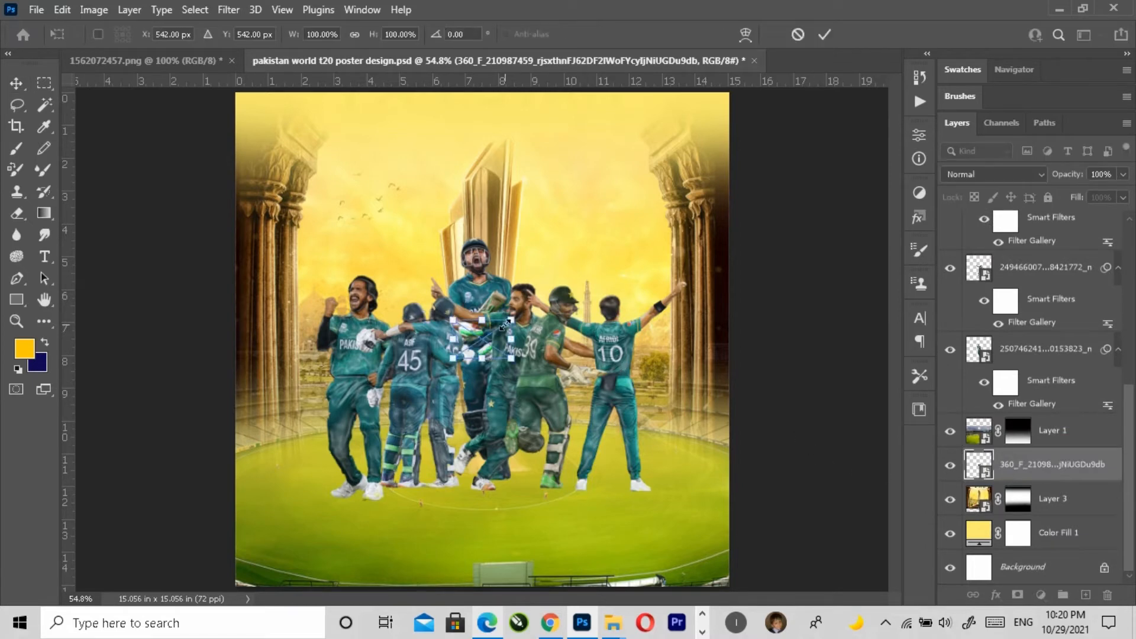
left_click_drag(512, 320, 645, 230)
left_click_drag(603, 269, 603, 132)
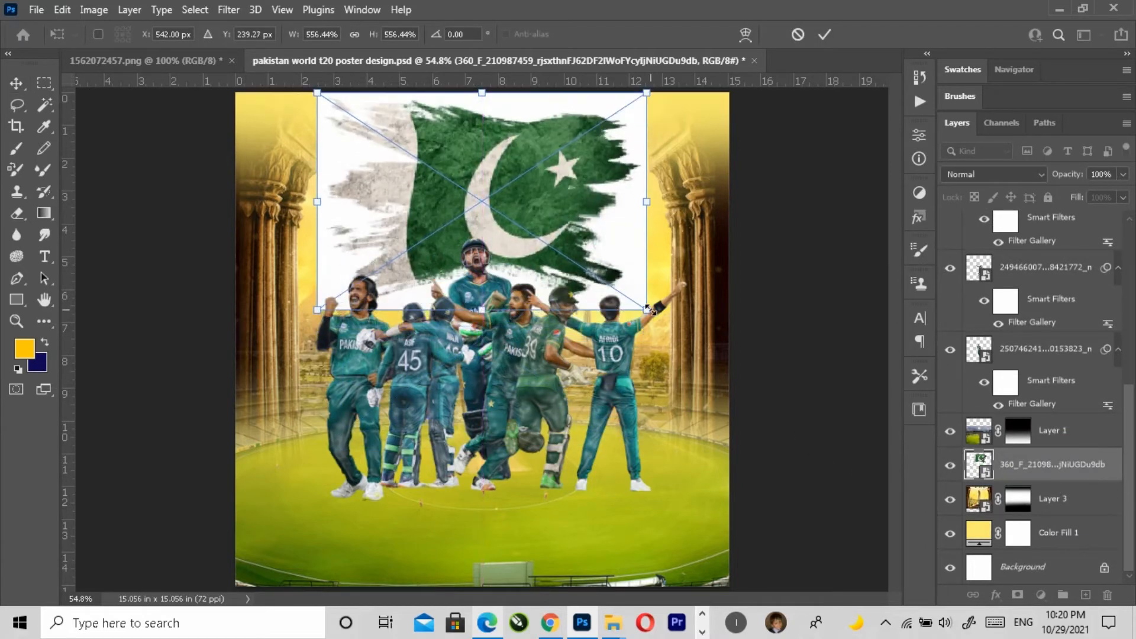
key("alt+shift")
left_click_drag(647, 309, 727, 371)
key("Return")
Blend the flag in Soft Light and fade out its lower edge with a gradient on a layer mask.
left_click(982, 176)
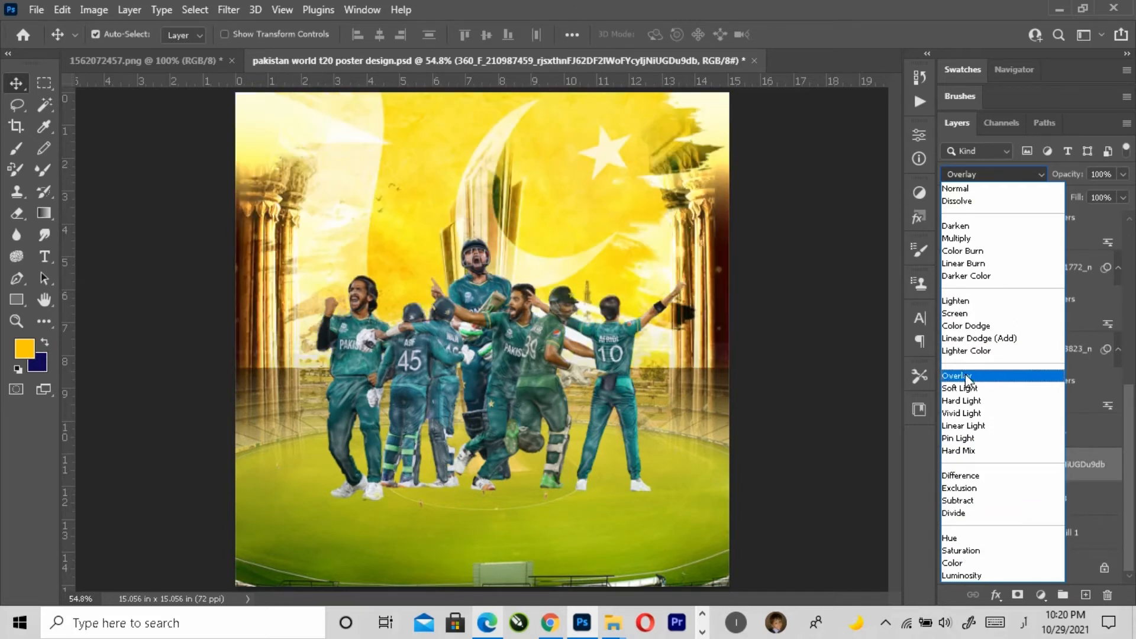
left_click(969, 390)
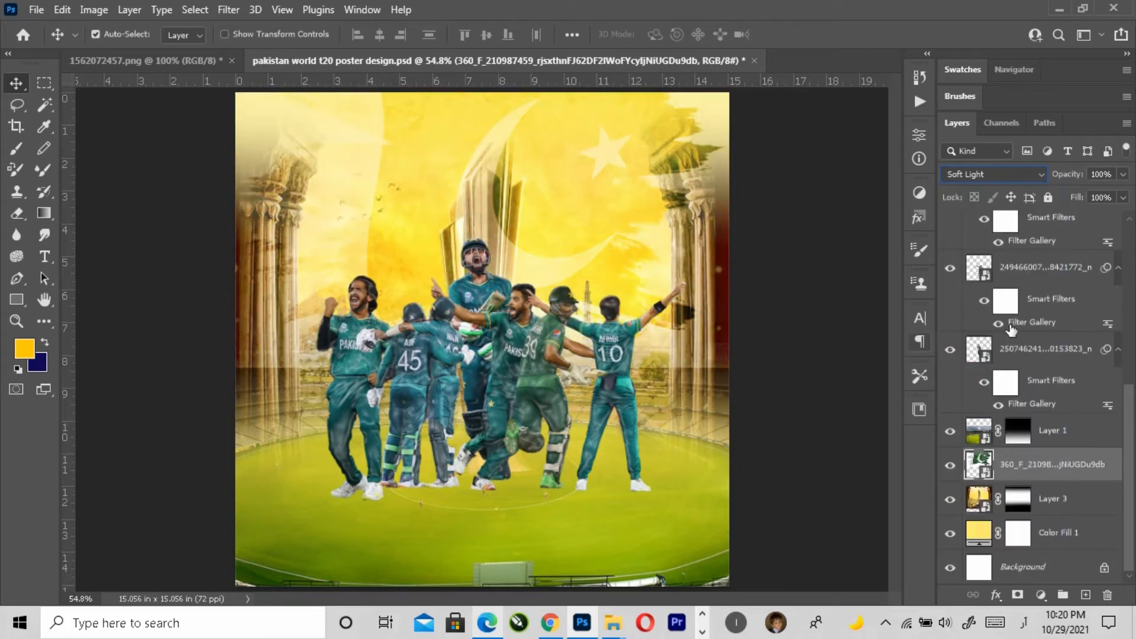
left_click(1017, 595)
key("g")
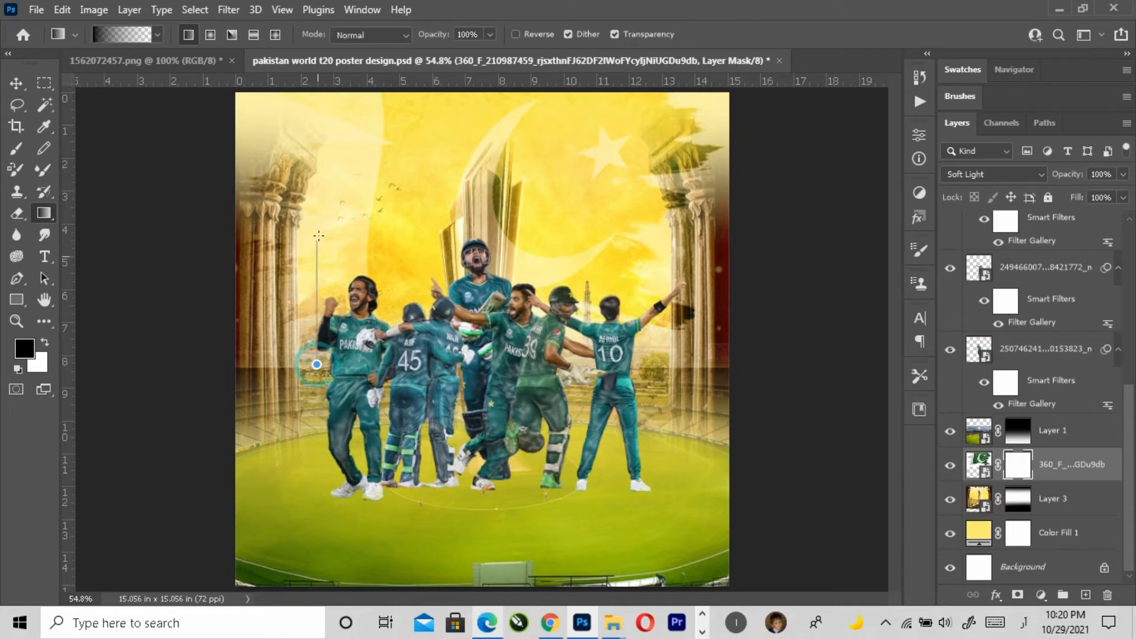
left_click_drag(318, 235, 319, 231)
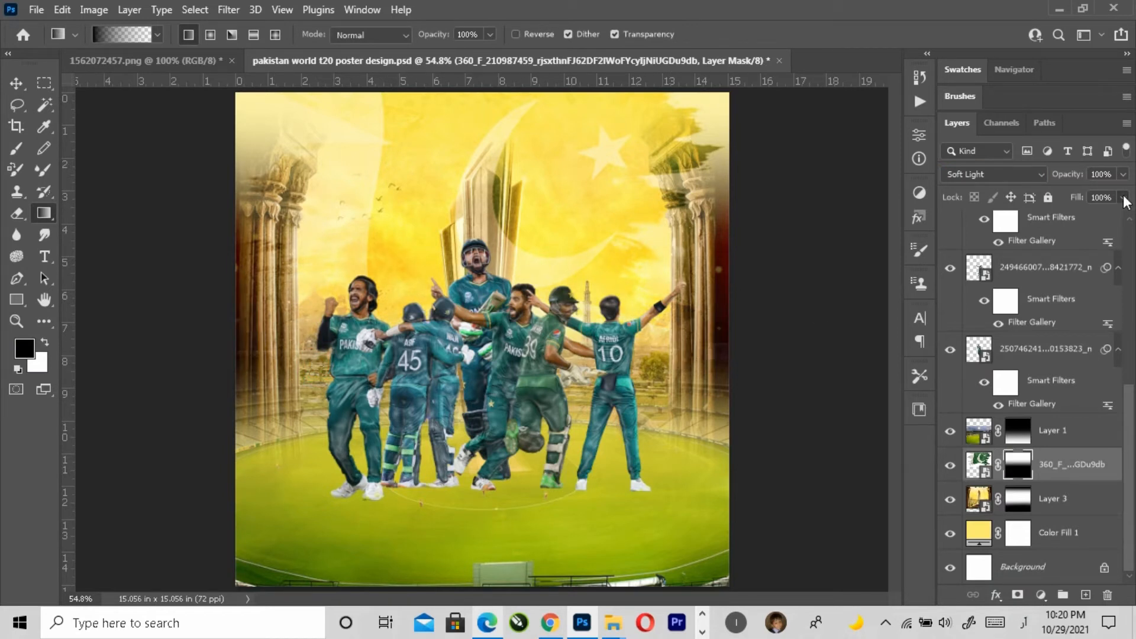
Lower the flag layer's fill to about 55% and deselect it.
left_click_drag(1123, 199, 1083, 217)
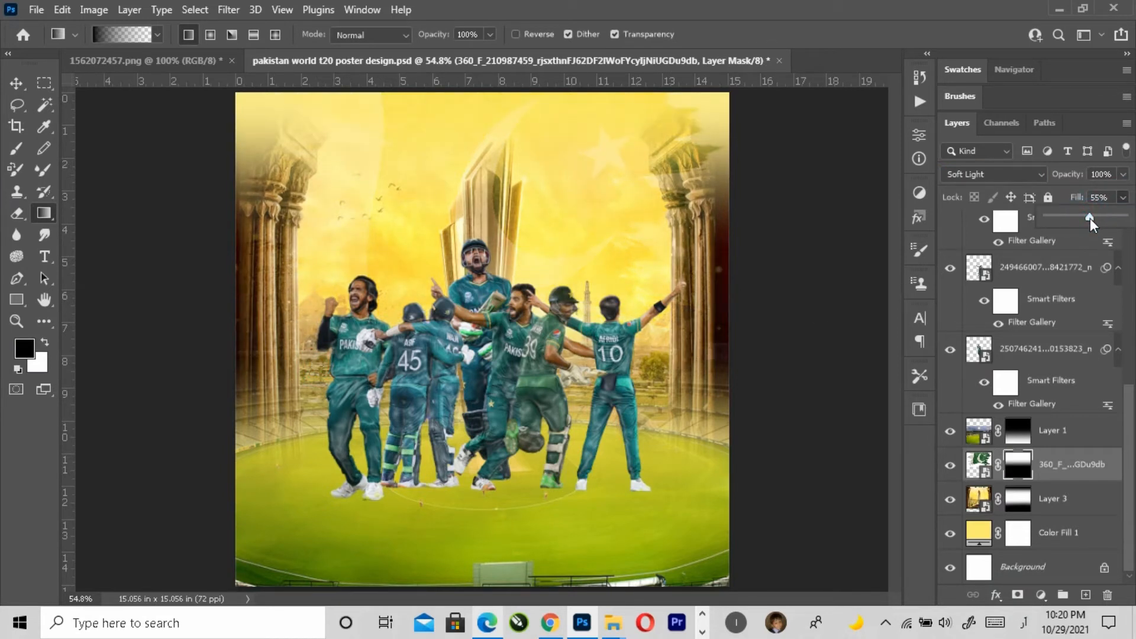
key("v")
left_click(748, 339)
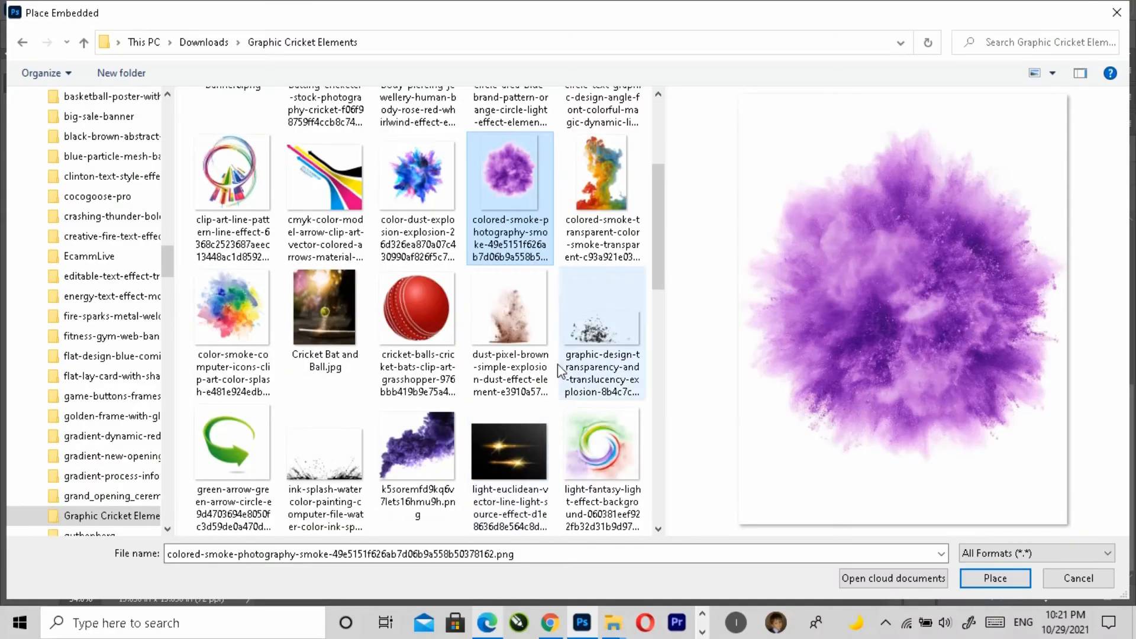
Place the brown dust explosion image from the Graphic Cricket Elements folder and shrink it to fit at the players' feet.
left_click(439, 376)
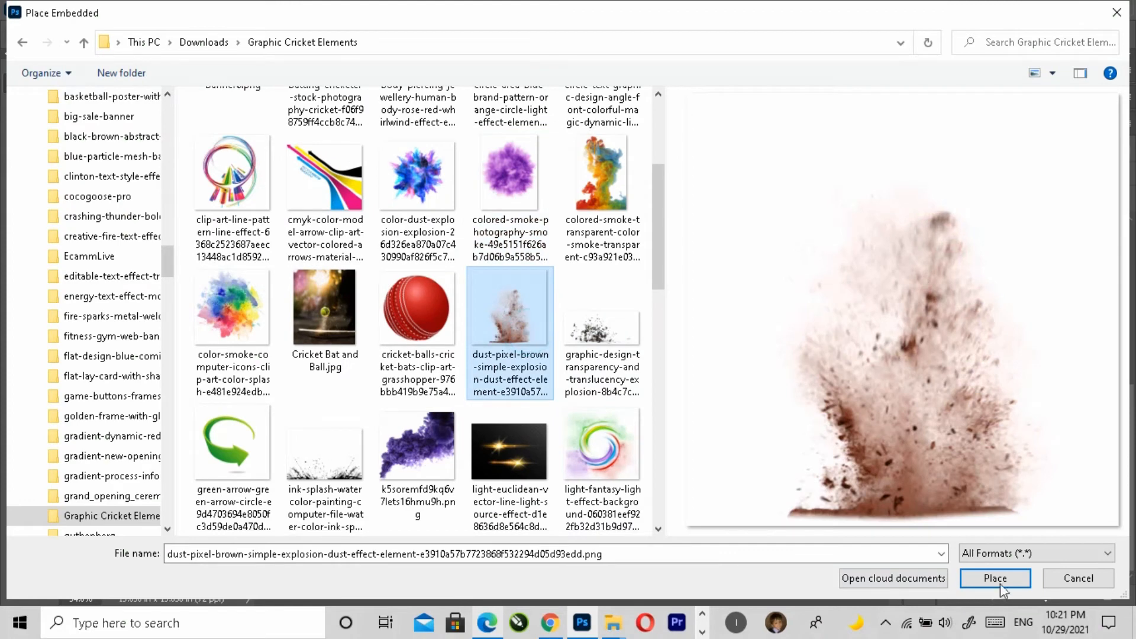
left_click(995, 576)
left_click_drag(491, 453, 500, 418)
left_click_drag(482, 235, 469, 350)
key("Return")
Duplicate the brown dust three times along the players' feet and nudge the last copy down slightly.
left_click_drag(497, 491, 370, 494)
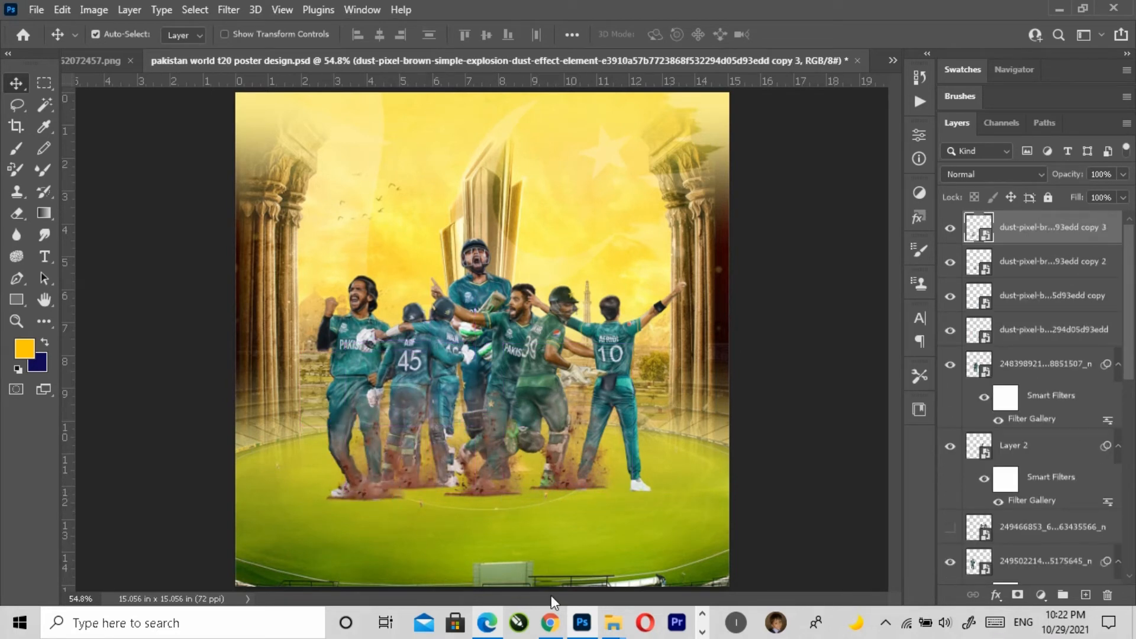
key("Down")
key("Down")
Place the war-smoke image along the poster's bottom edge and stretch it taller so the smoke rises over the grass.
left_click(36, 9)
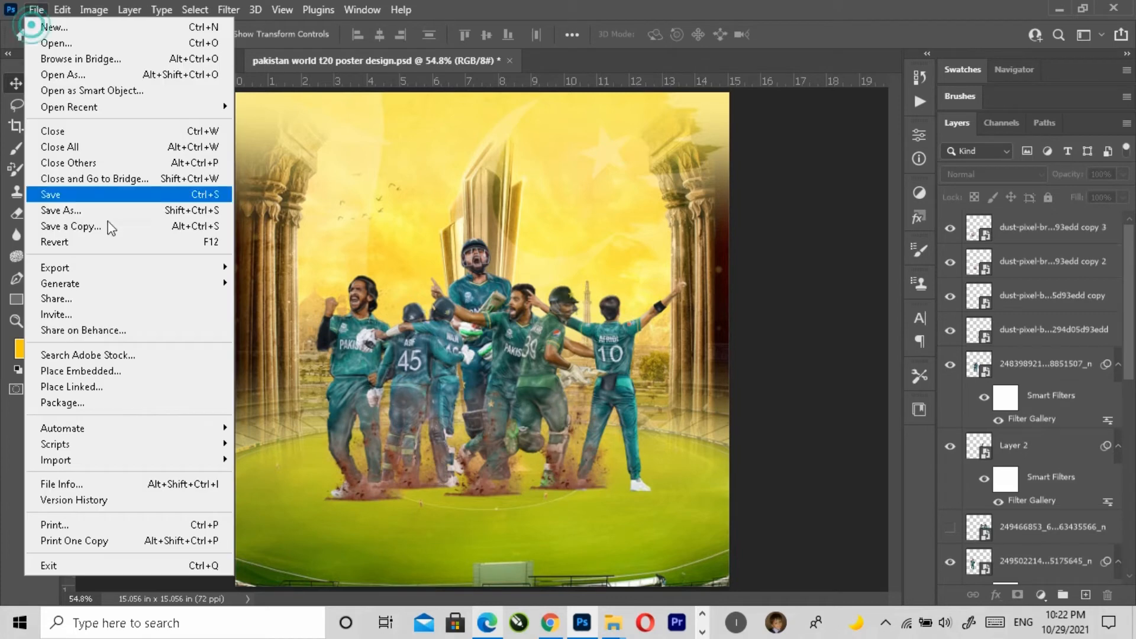
left_click(108, 370)
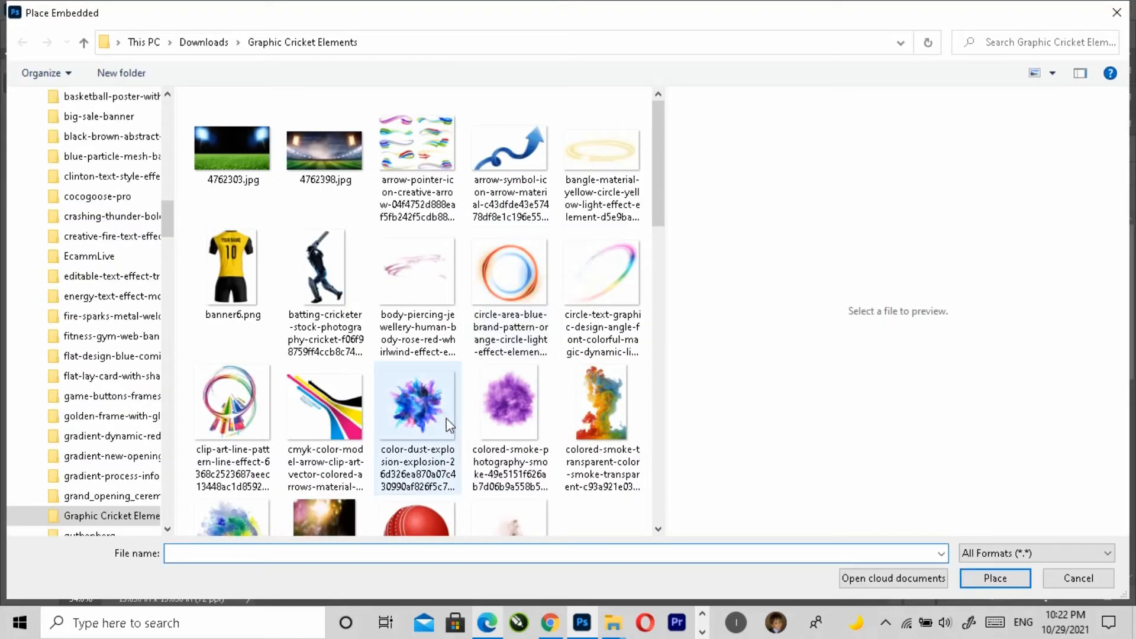
left_click(440, 408)
scroll(465, 437, "down", 15)
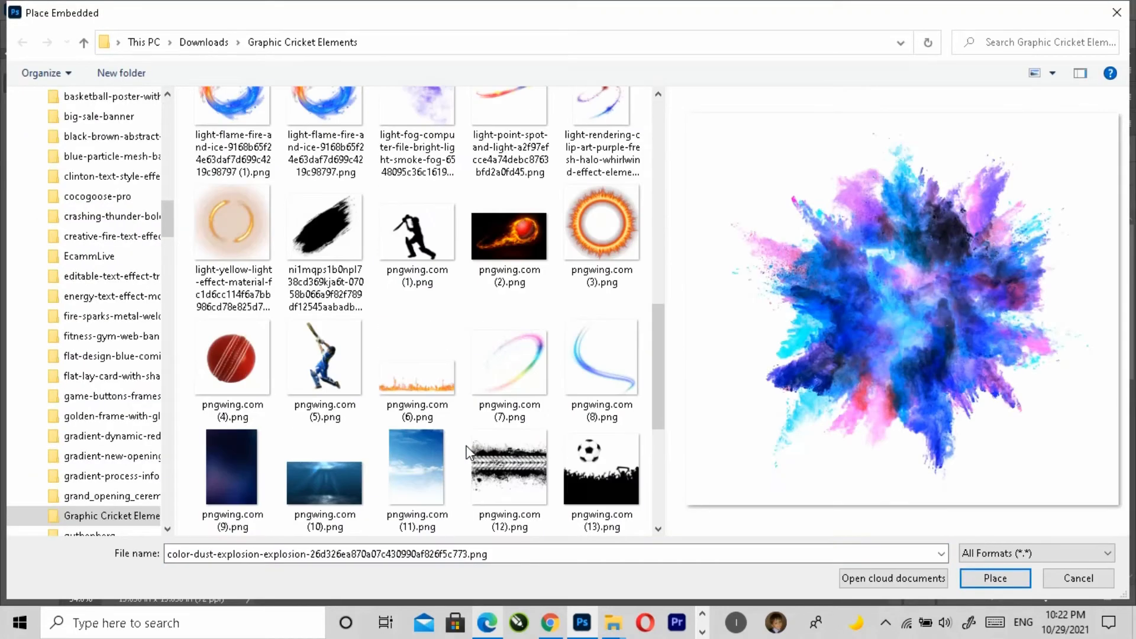
double_click(615, 467)
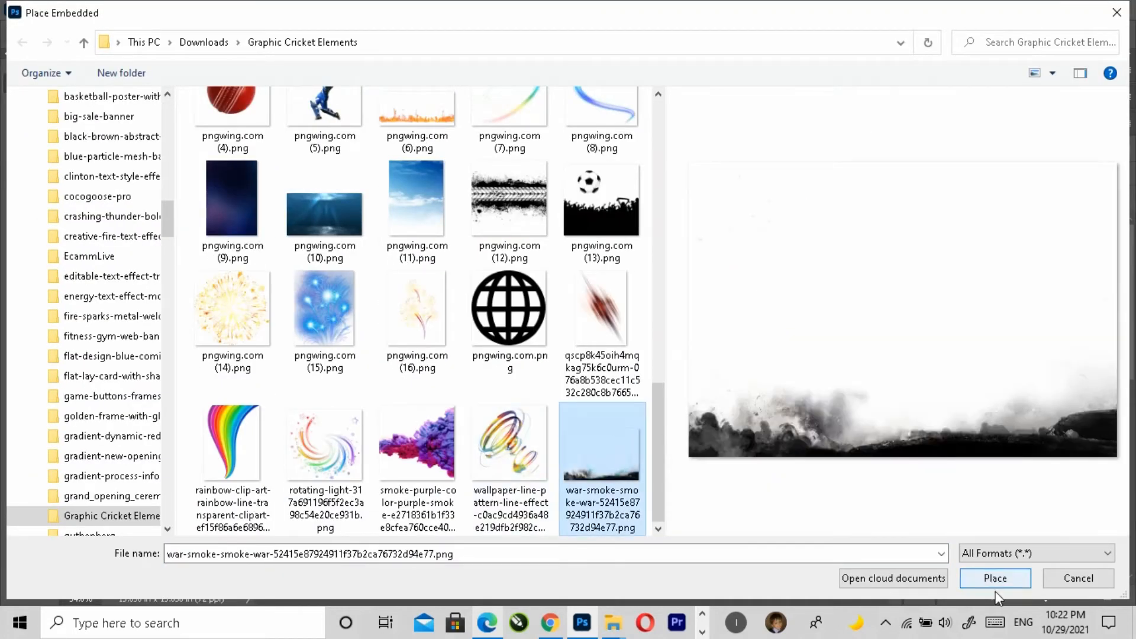
left_click_drag(503, 500, 509, 575)
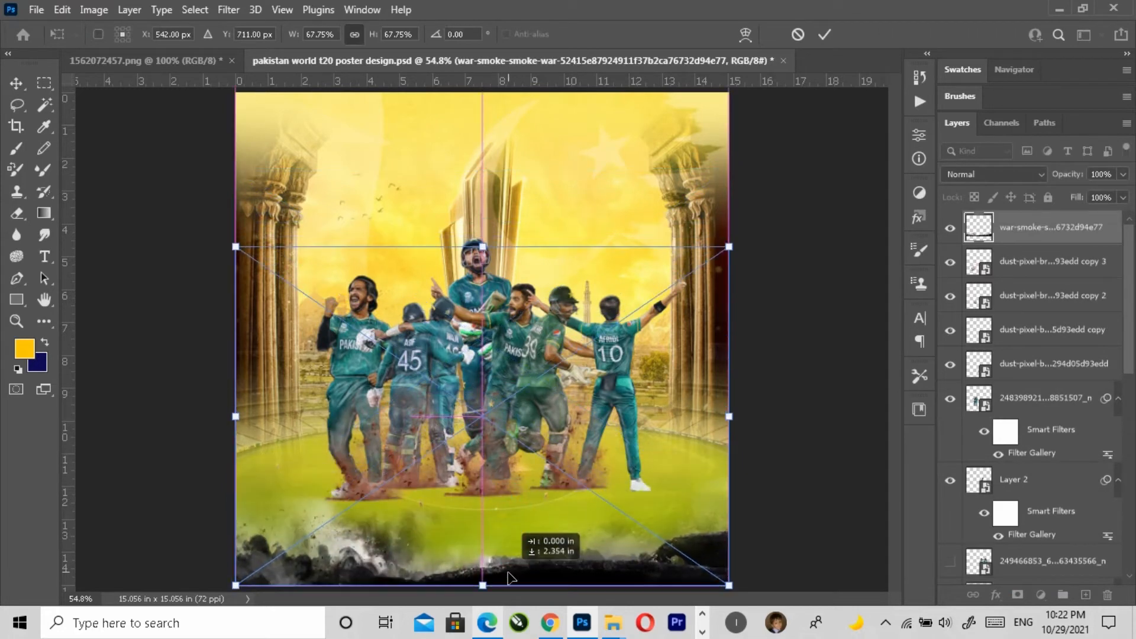
left_click_drag(482, 247, 482, 159)
key("Return")
Place the black debris image graphic-design-transparency-and-translucency-explosion from the Graphic Cricket Elements folder.
left_click(37, 10)
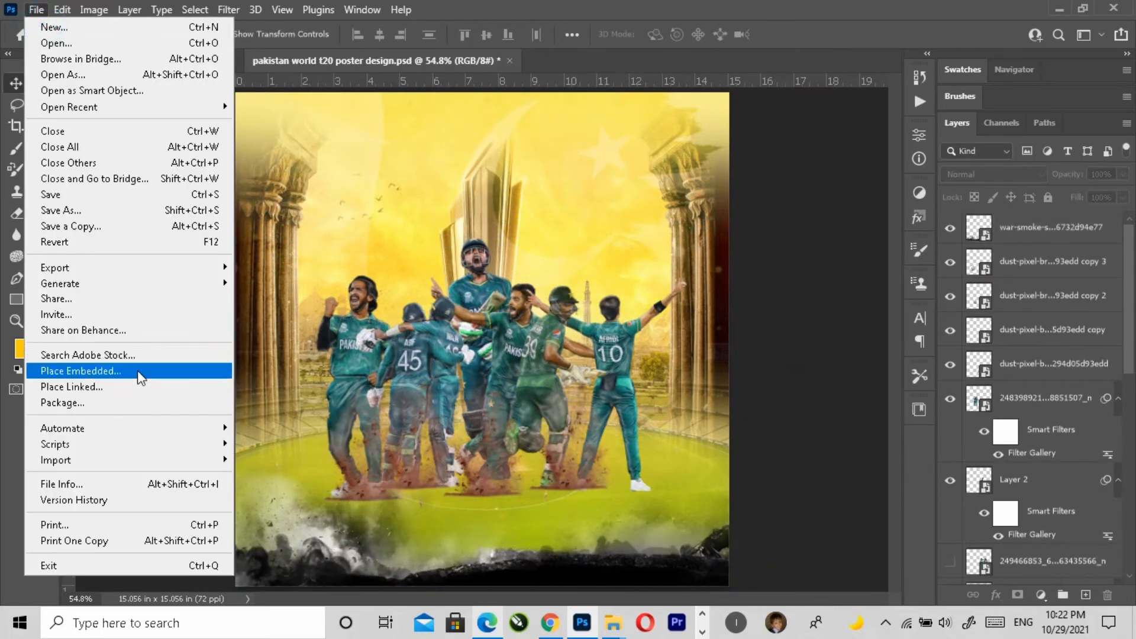
left_click(139, 371)
left_click(512, 432)
scroll(513, 431, "down", 3)
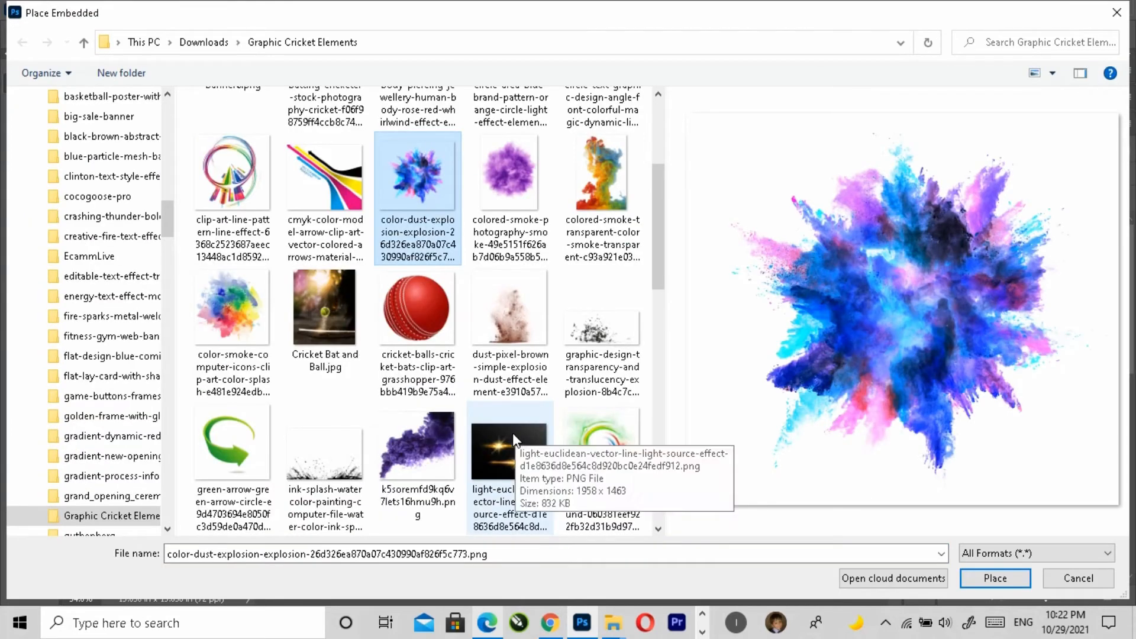
left_click(605, 335)
left_click(975, 583)
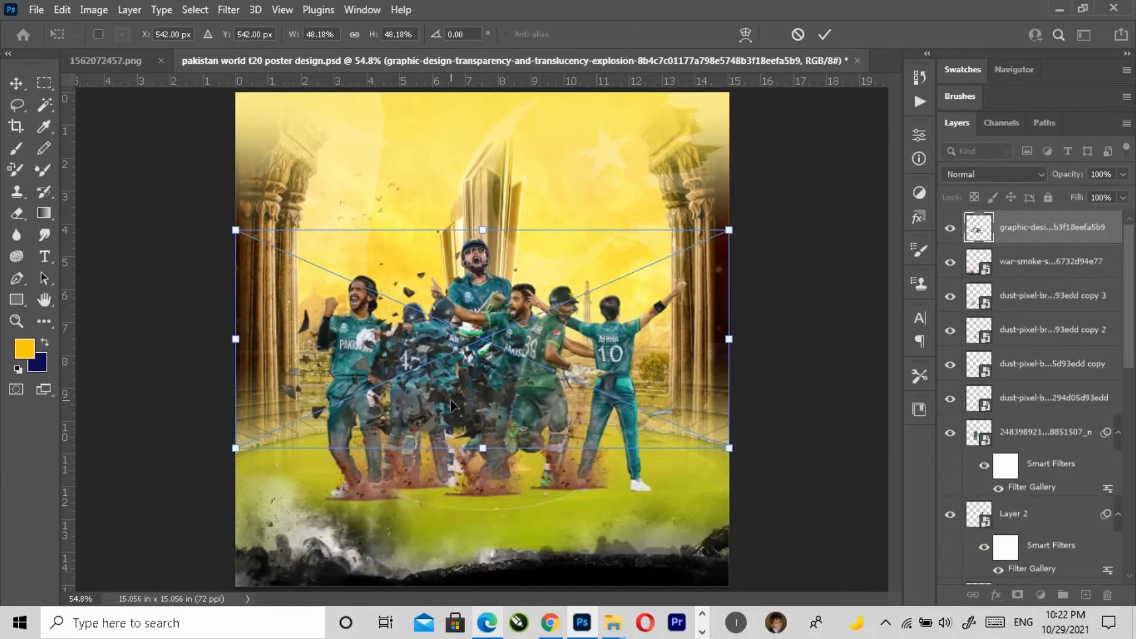
Shrink the black debris and position it over the clenched-fist player's feet.
left_click_drag(462, 413, 482, 478)
left_click_drag(740, 299, 592, 368)
left_click_drag(489, 425, 371, 487)
left_click_drag(385, 428, 374, 404)
key("Return")
Duplicate the black debris to the central players' feet and the number 39 batsman's feet, undoing the stray dust copy.
left_click_drag(375, 477, 560, 471)
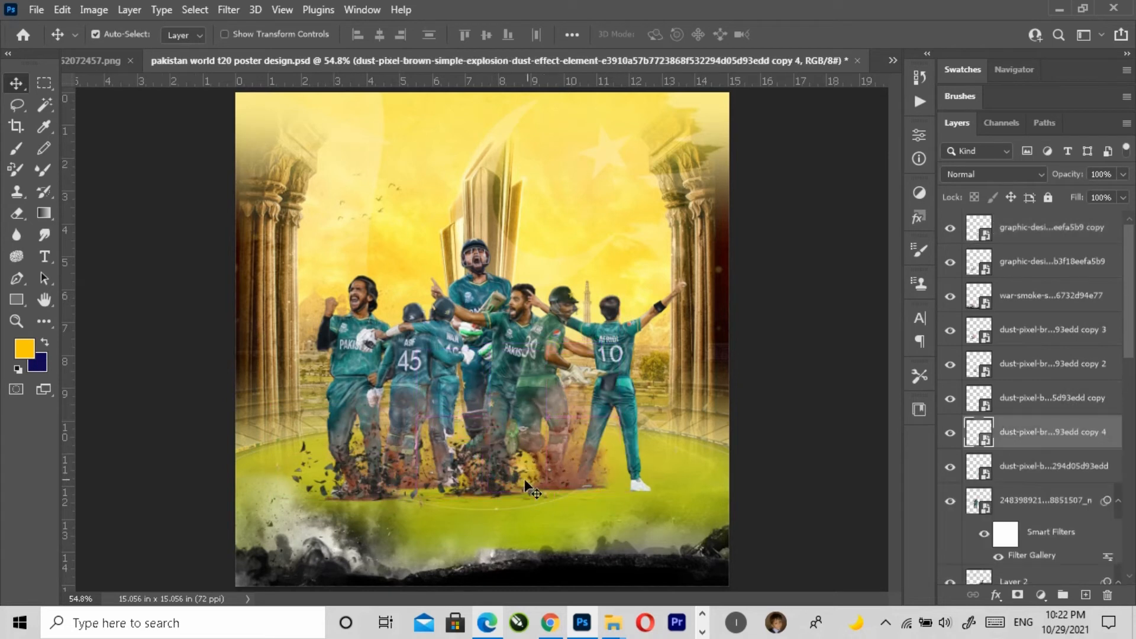
key("ctrl+z")
left_click_drag(481, 477, 556, 477)
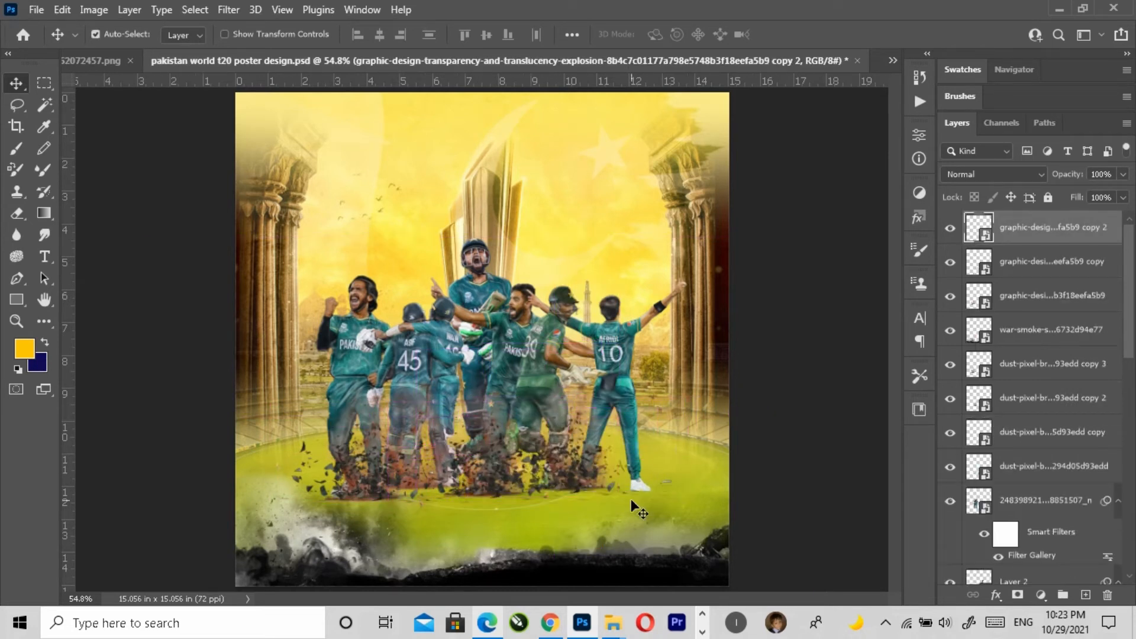
Transform the last debris copy and shift it closer to the number 10 player's feet.
key("ctrl+t")
left_click_drag(689, 495, 677, 491)
mouse_move(579, 478)
left_mouse_down()
mouse_move(608, 482)
mouse_move(592, 480)
left_mouse_up()
key("Return")
left_click(792, 459)
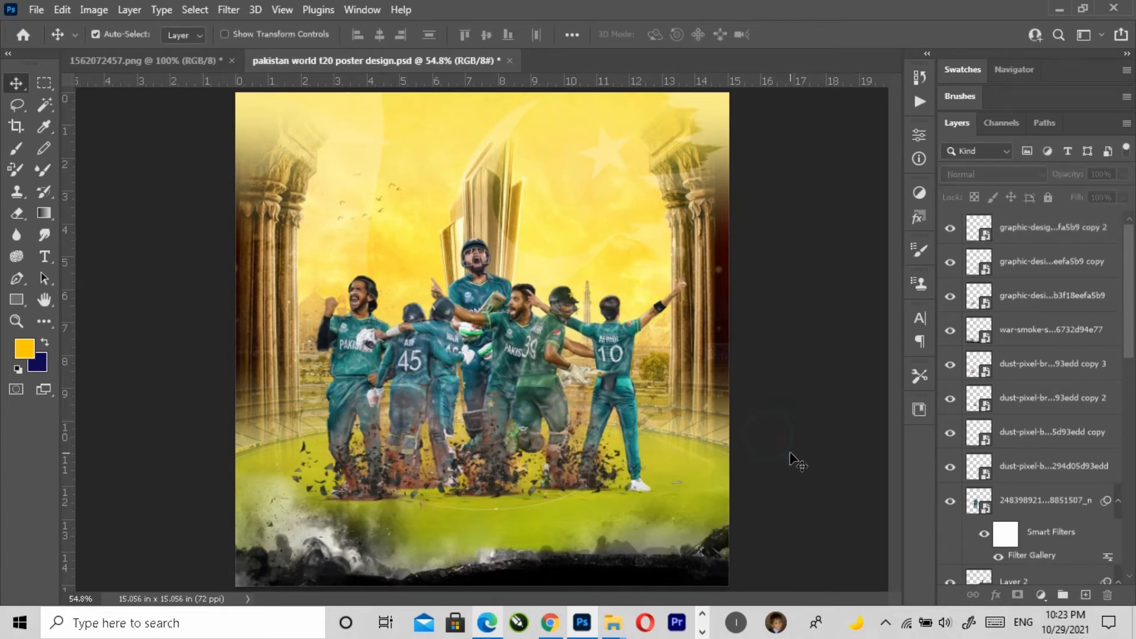
Preview several images in the Graphic Cricket Elements folder and place the flaming cricket ball image pngwing.com (2).png.
left_click(38, 13)
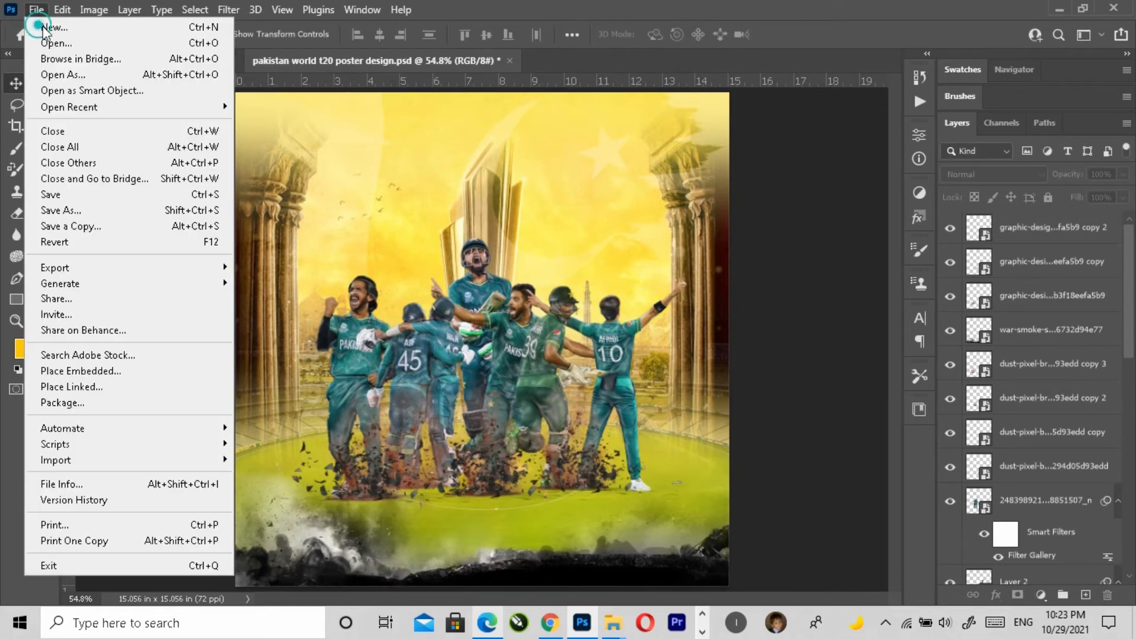
left_click(106, 369)
left_click(417, 394)
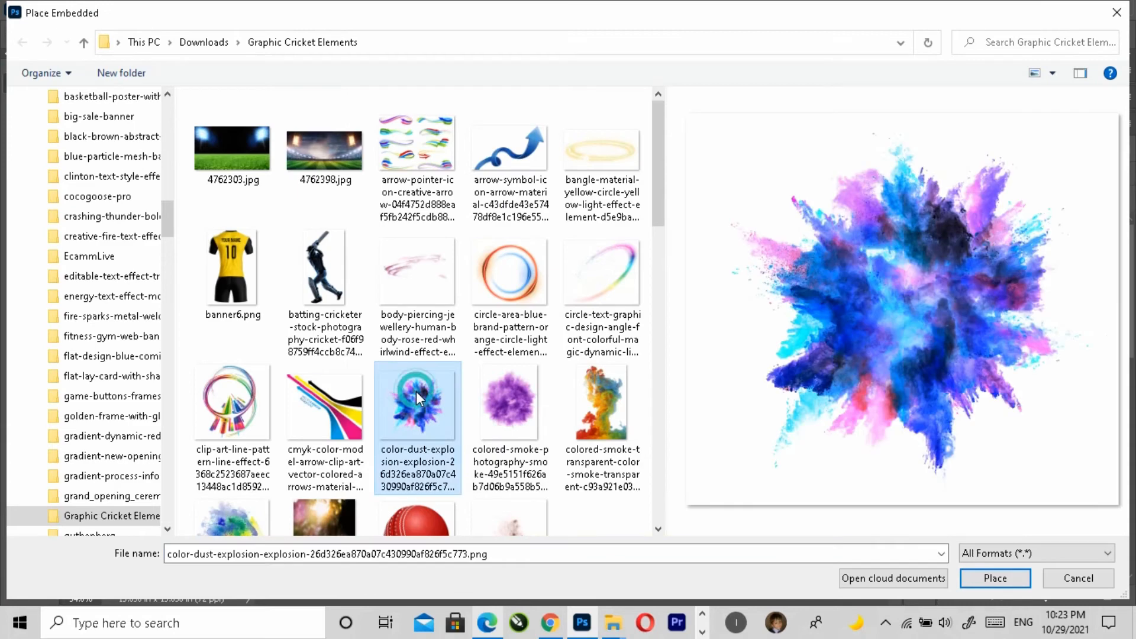
left_click(417, 272)
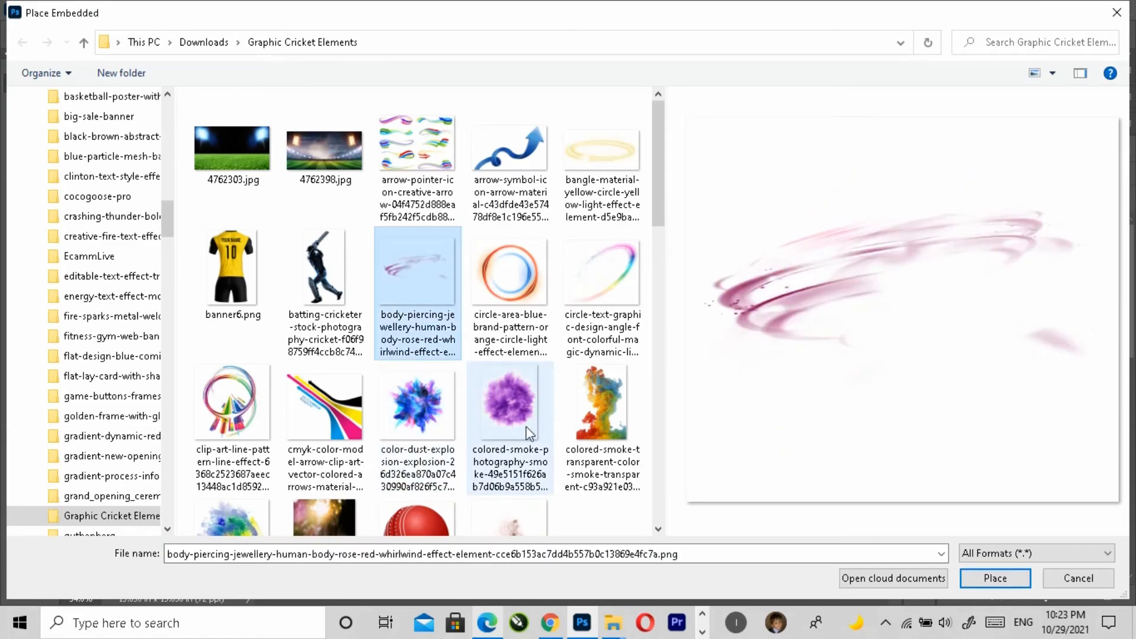
scroll(527, 427, "down", 3)
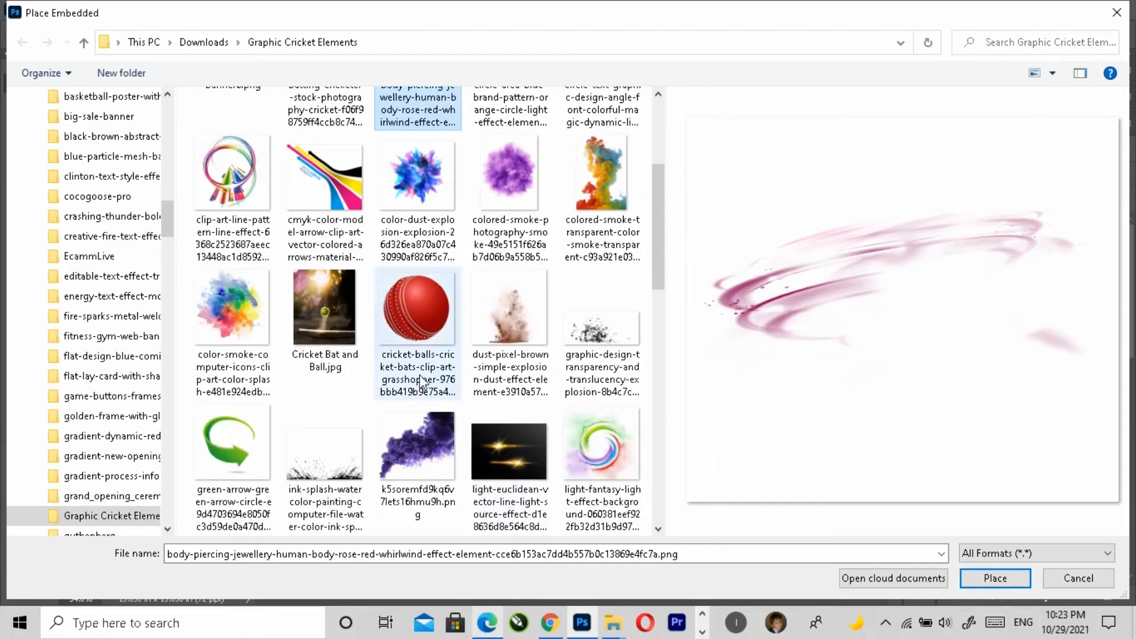
left_click(324, 308)
scroll(564, 449, "down", 5)
scroll(563, 450, "down", 10)
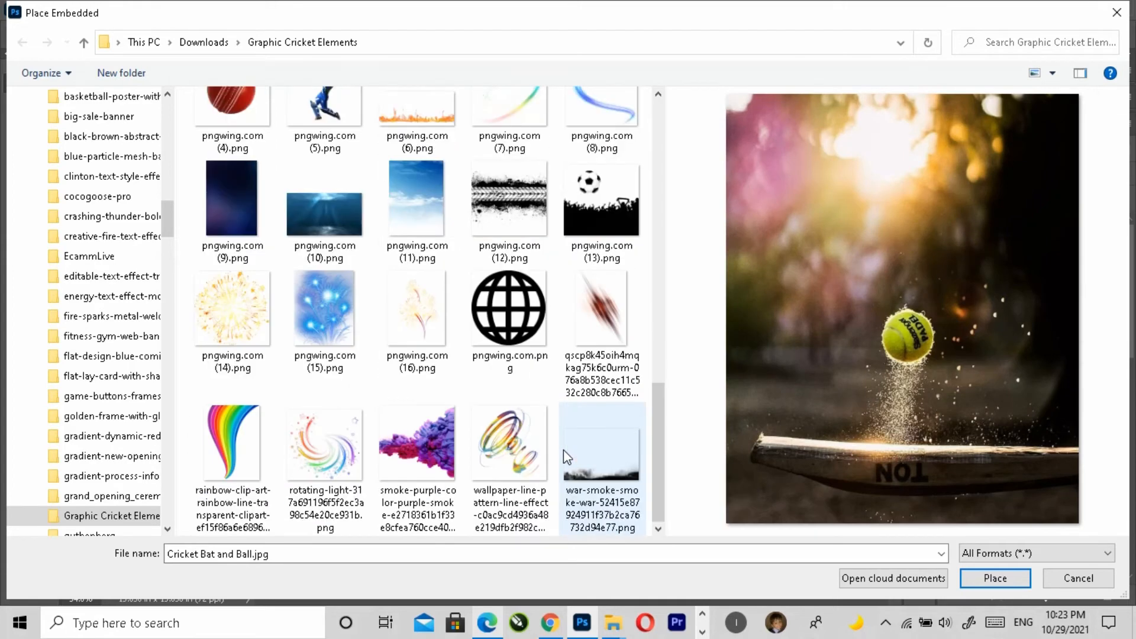
scroll(568, 456, "up", 4)
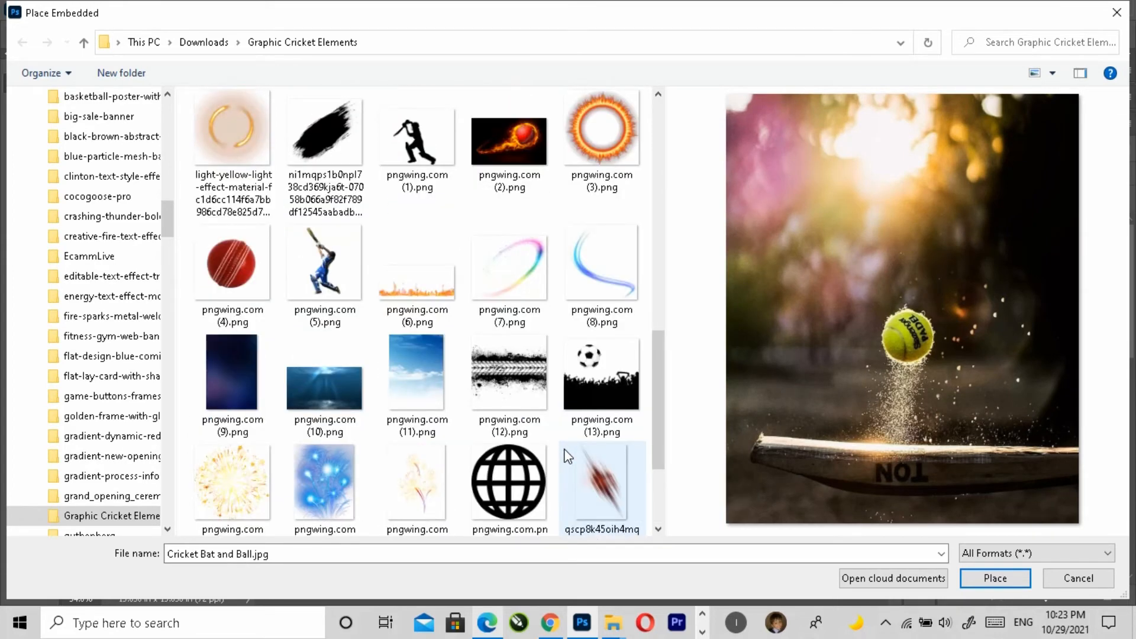
scroll(568, 456, "up", 5)
left_click(513, 408)
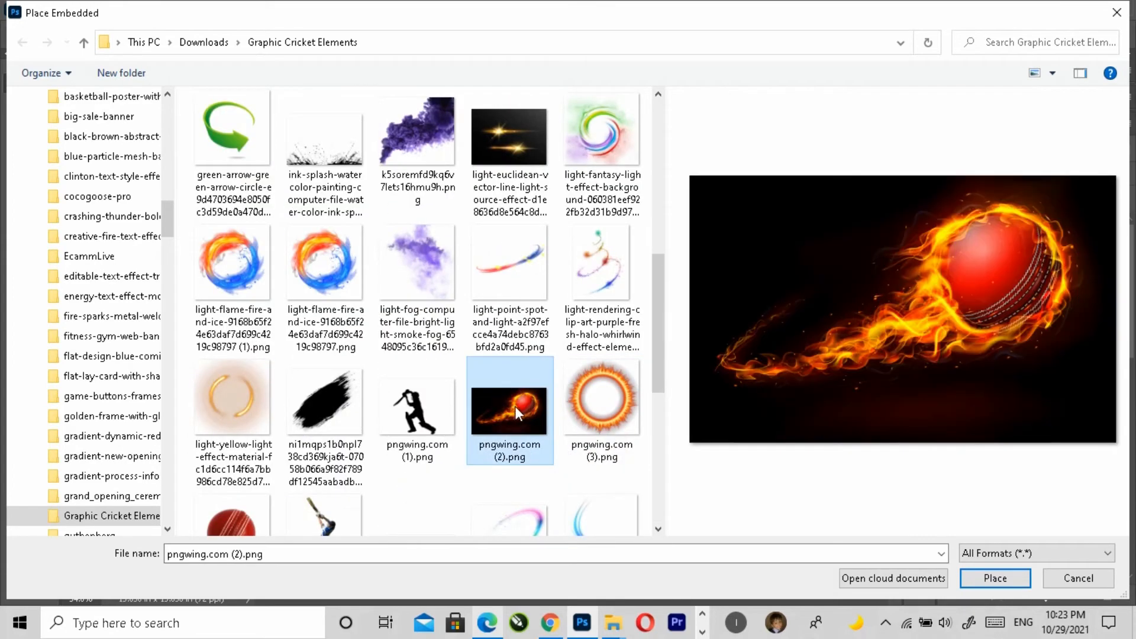
left_click(995, 578)
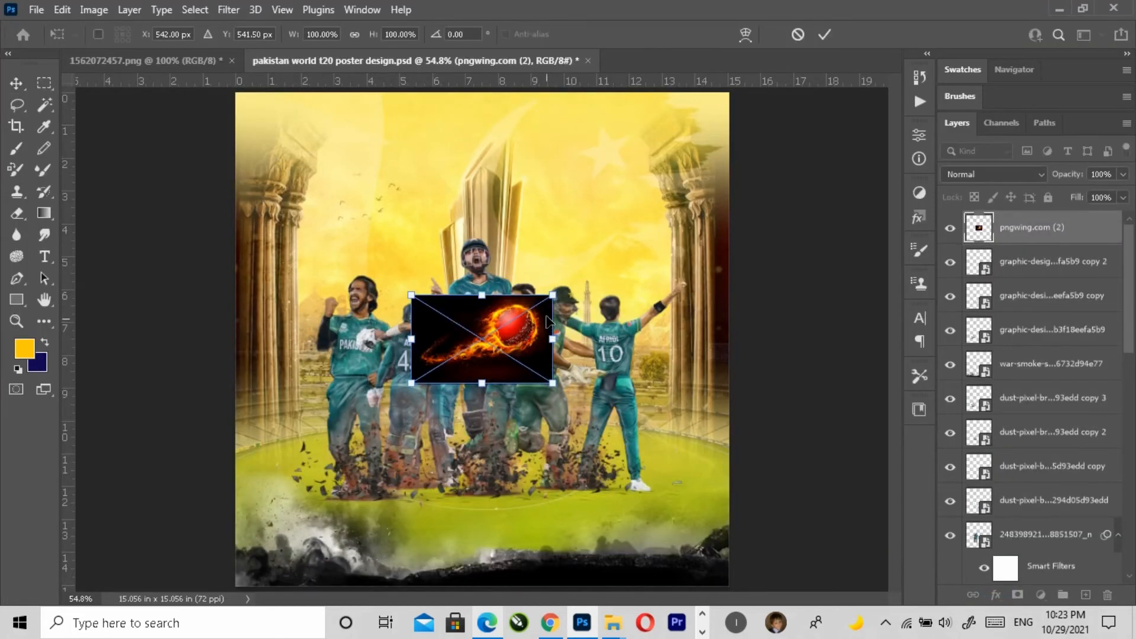
Enlarge the flaming ball image to about 372%, cover the poster's upper half with it and move its layer beneath the player layers.
left_click_drag(552, 294, 742, 160)
left_click_drag(662, 343, 665, 219)
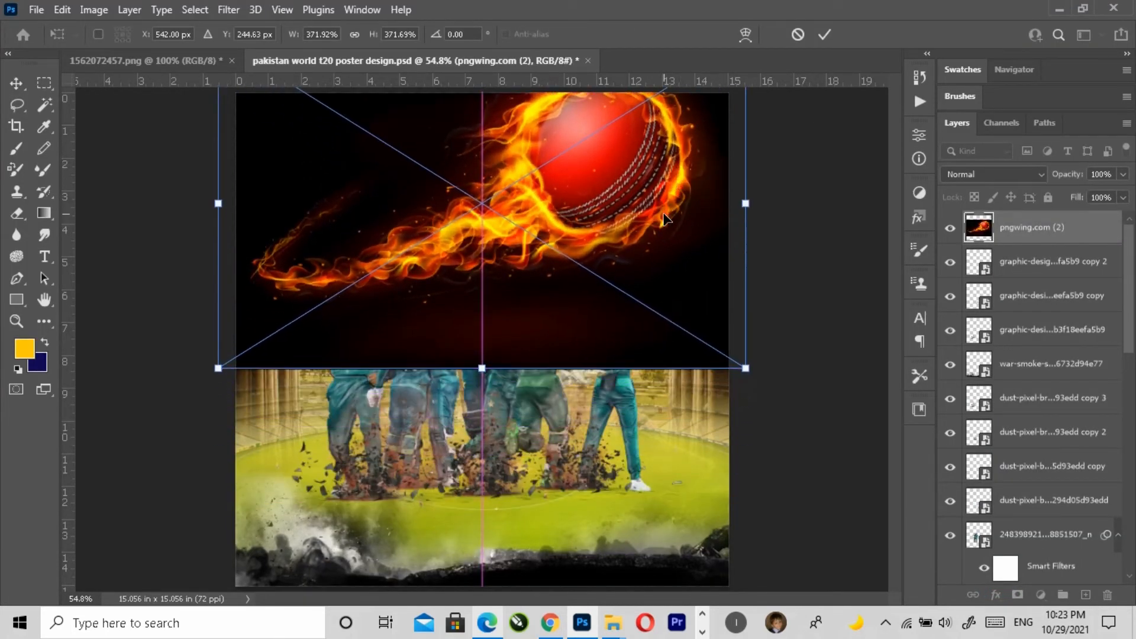
key("Return")
left_click_drag(1041, 227, 1007, 403)
Set the flaming ball layer's blend mode to Overlay, compare it hidden and shown, and set its fill to 77%.
left_click(989, 174)
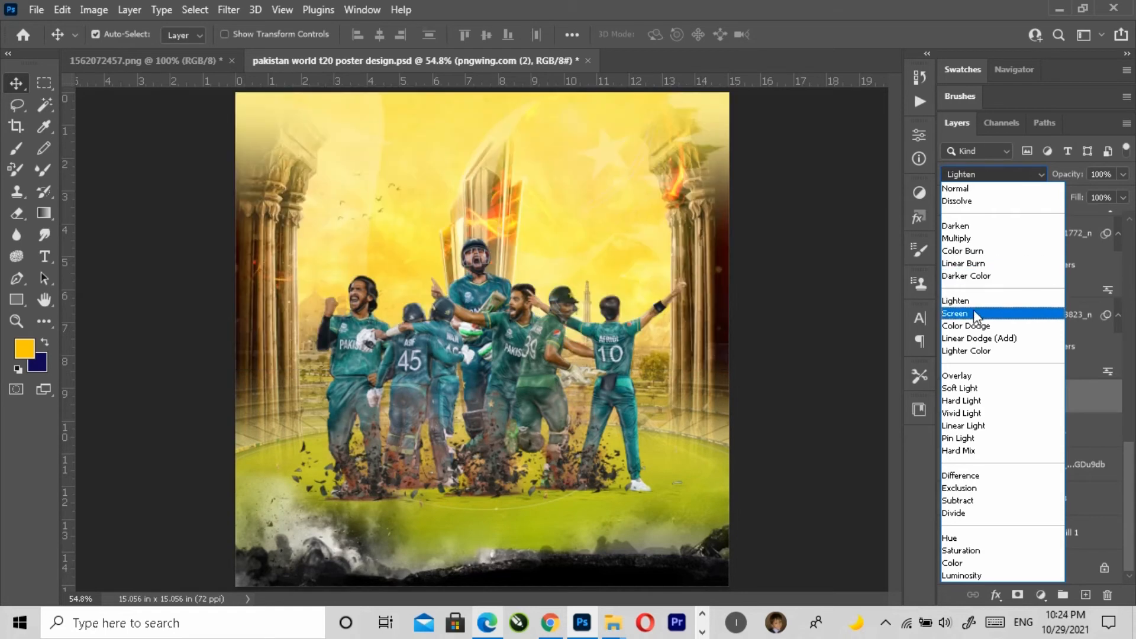
left_click(974, 378)
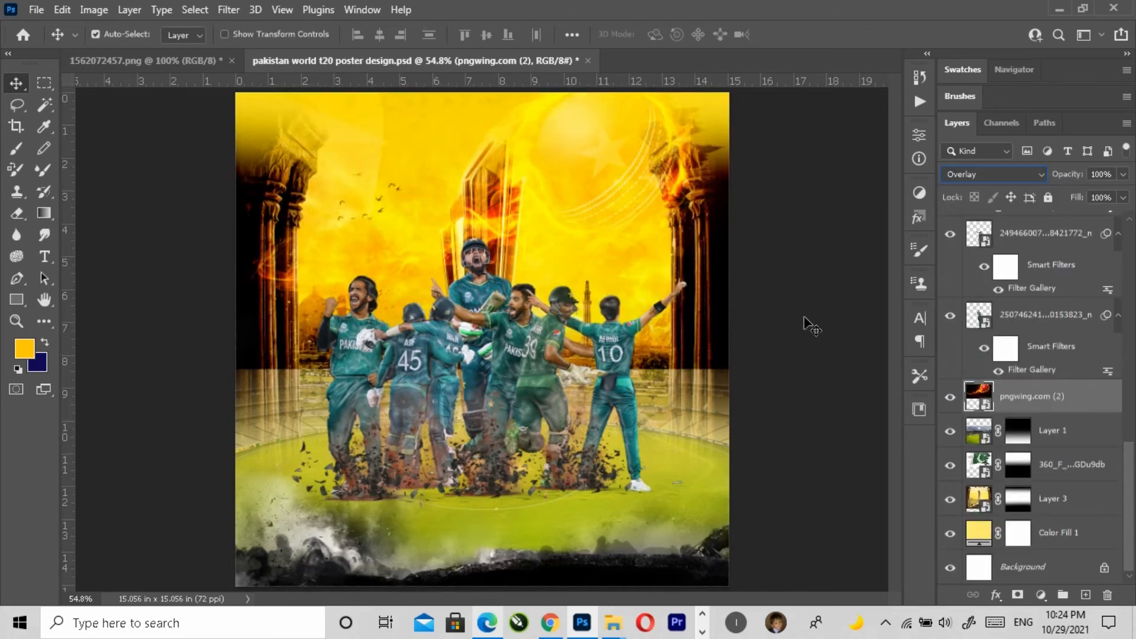
left_click(949, 397)
left_click(949, 396)
left_click(1082, 218)
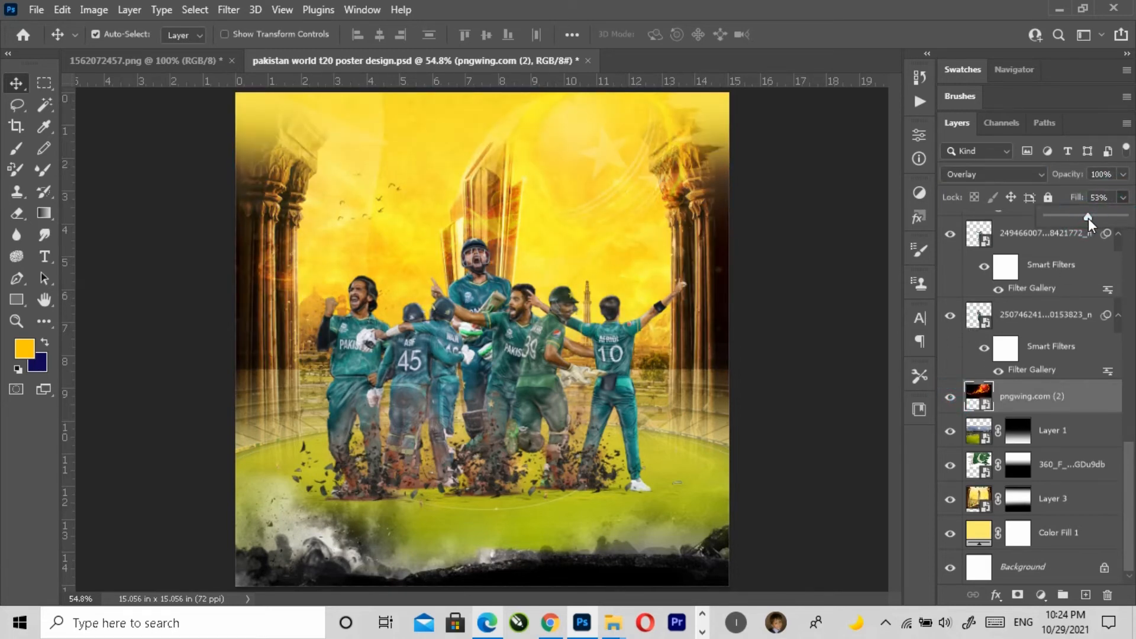
left_click(1101, 218)
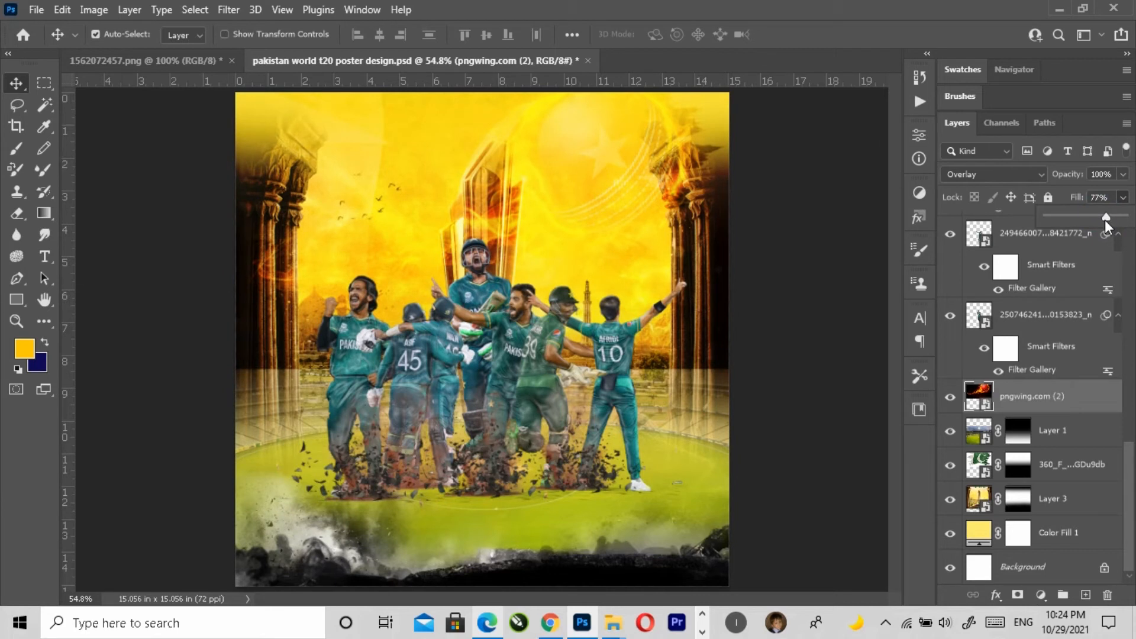
left_click(806, 302)
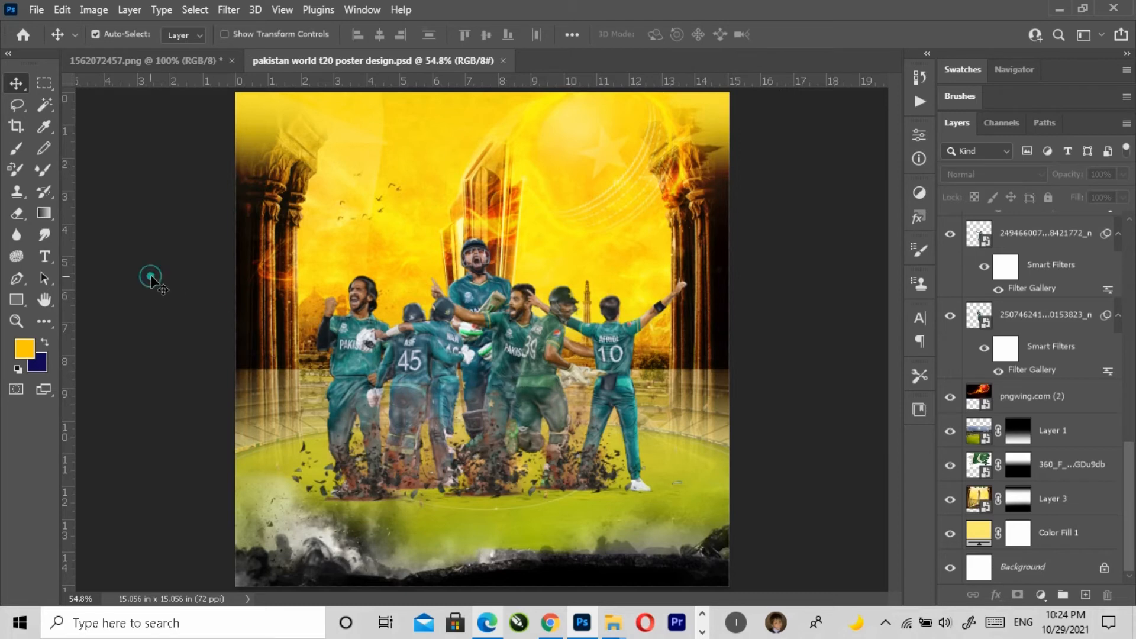
Group all player, dust, smoke and debris layers above the flaming ball layer.
scroll(1040, 305, "up", 10)
scroll(1039, 306, "up", 1)
left_click(1032, 231)
scroll(1058, 414, "down", 15)
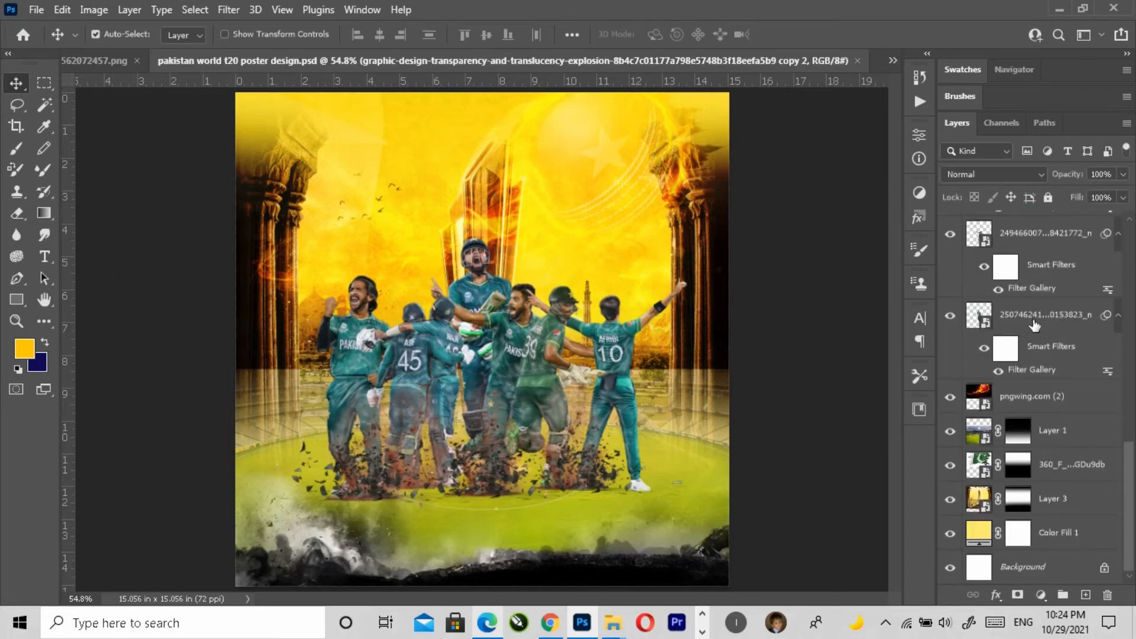
left_click(1033, 324, "shift")
key("ctrl+g")
left_click(1042, 284)
left_click(1045, 397, "shift")
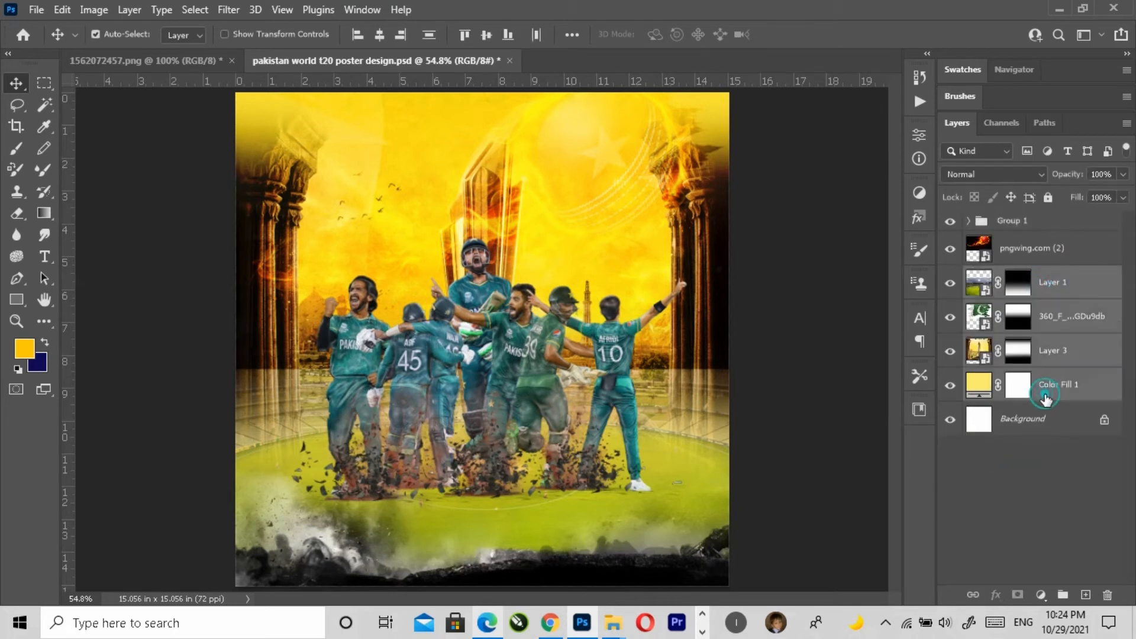
key("ctrl+g")
key("ctrl+z")
Group the flaming ball layer with the background artwork layers down to Color Fill 1, and select the players' group.
left_click(1022, 253)
left_click(1048, 384, "shift")
key("ctrl+g")
left_click(1062, 390)
left_click(1017, 222)
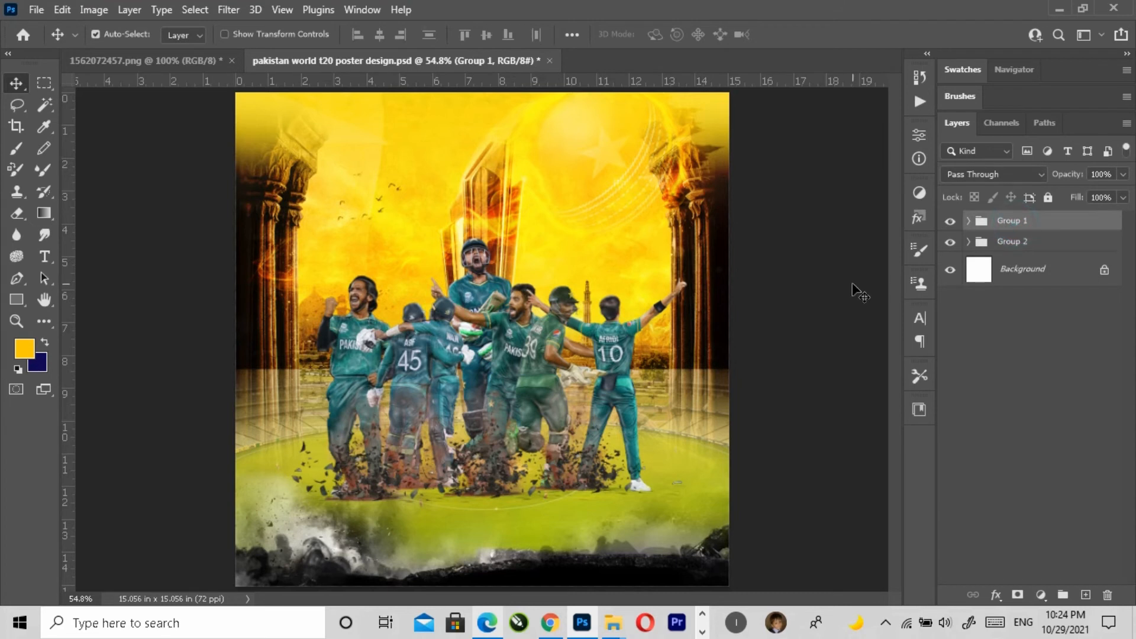
Add the text PAKISTAN above the players' group at 72 pt in near-black (#0e0802).
left_click(45, 257)
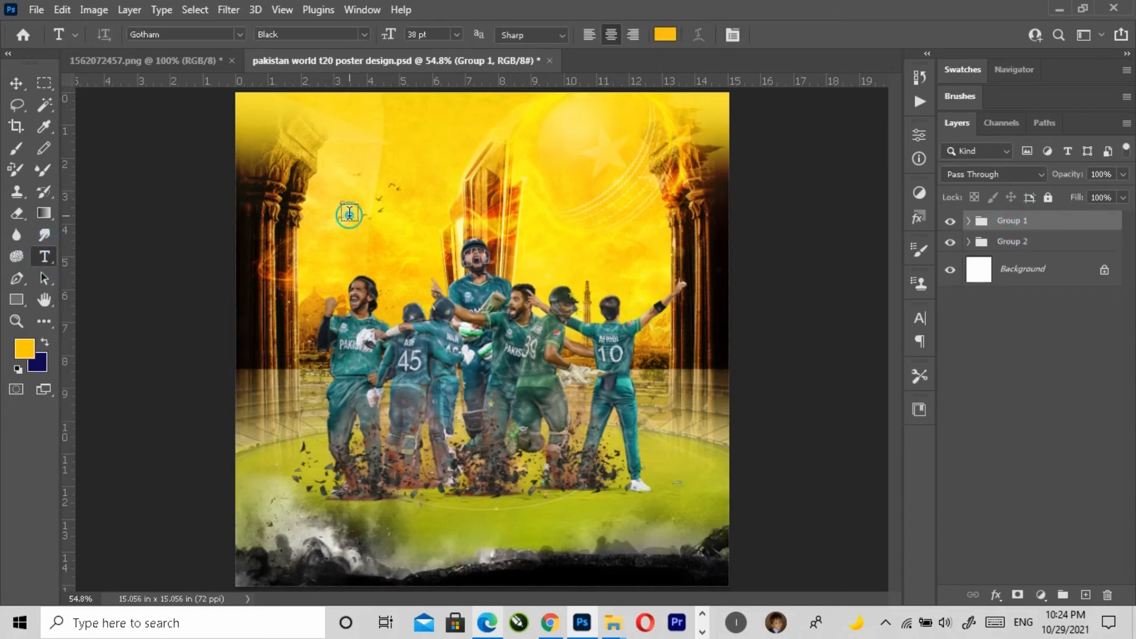
left_click(349, 217)
key("BackSpace")
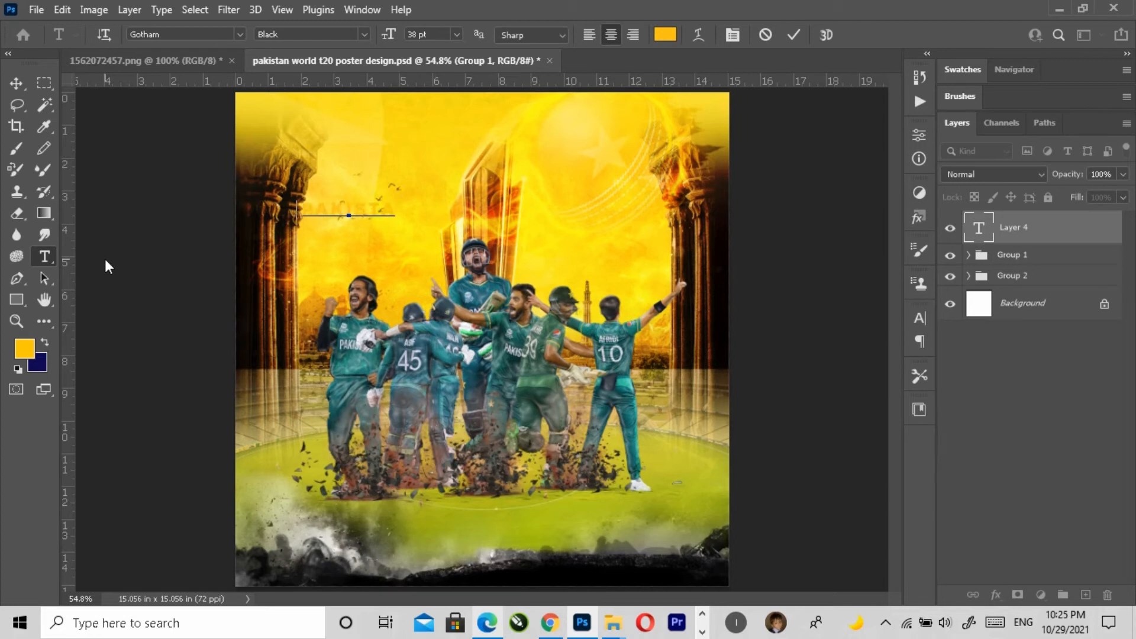
key("ctrl+a")
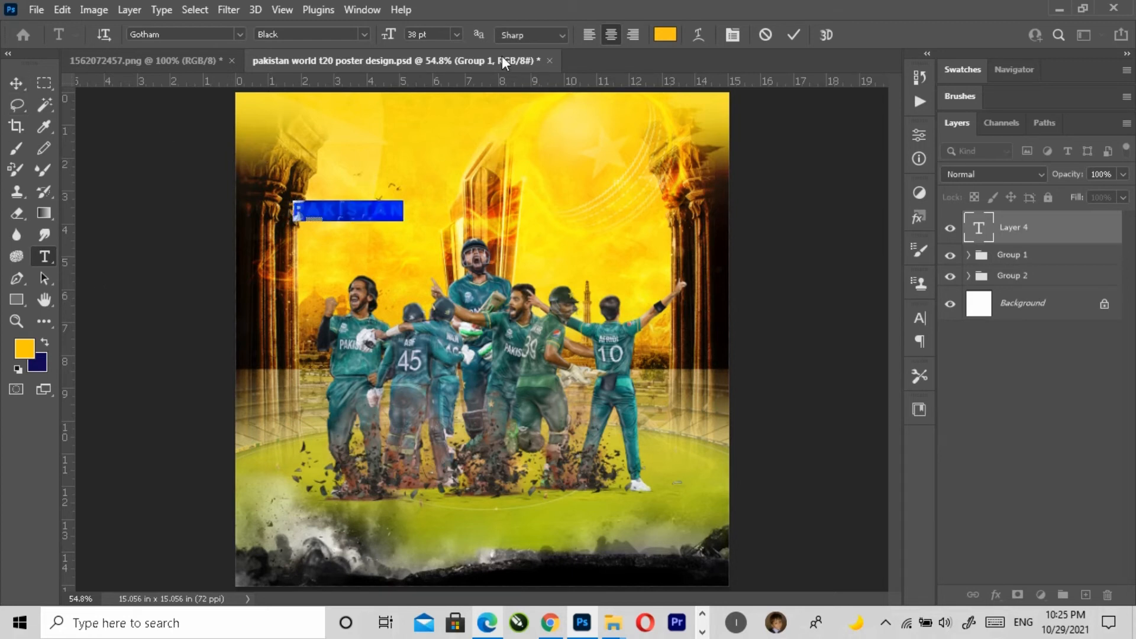
left_click(456, 34)
left_click(433, 245)
left_click(665, 34)
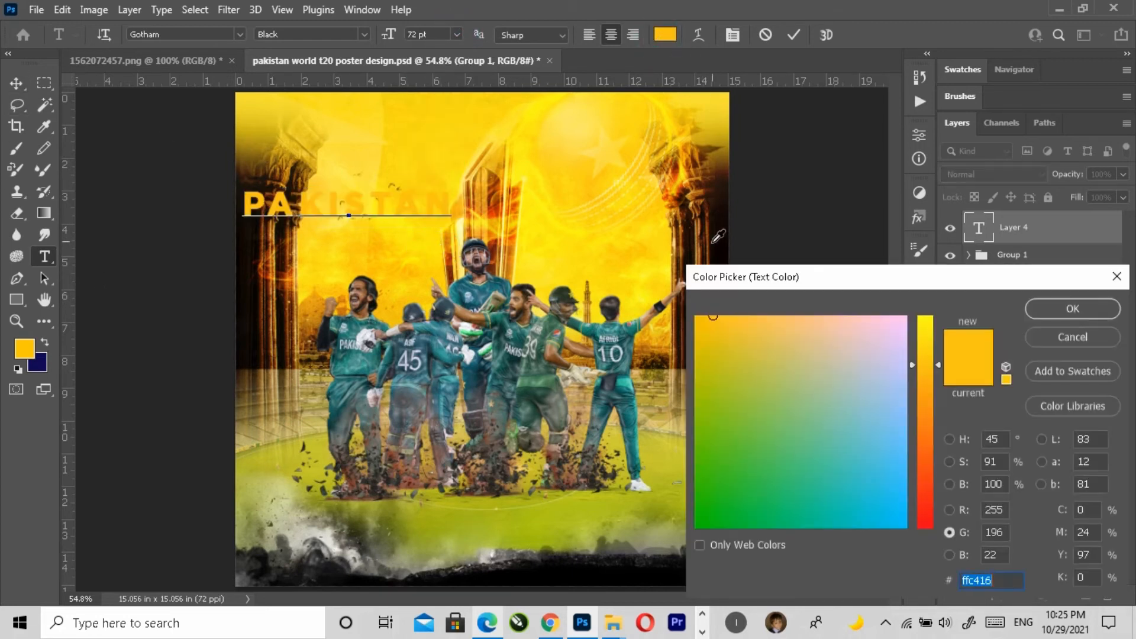
left_click(696, 516)
left_click(1072, 308)
Move the PAKISTAN text to the poster's top and centre it horizontally against the background.
left_click(16, 83)
left_click_drag(381, 223, 531, 141)
left_click_drag(999, 304, 980, 314)
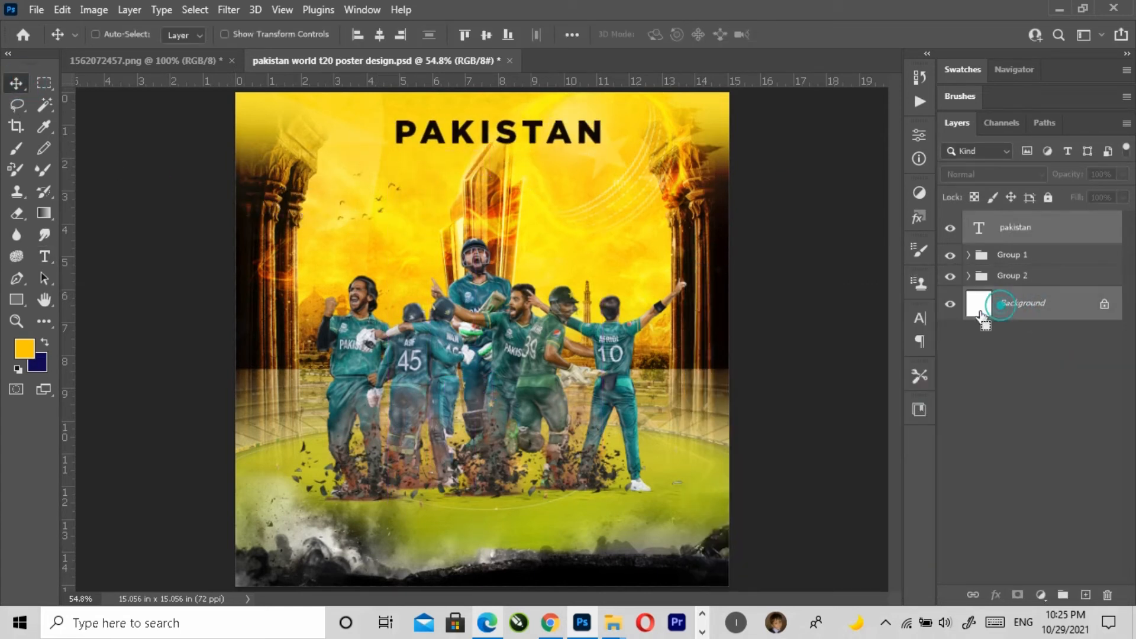
left_click(379, 35)
Change the PAKISTAN heading's font style to Ultra Italic and its tracking to 0.
left_click(44, 256)
left_click(385, 130)
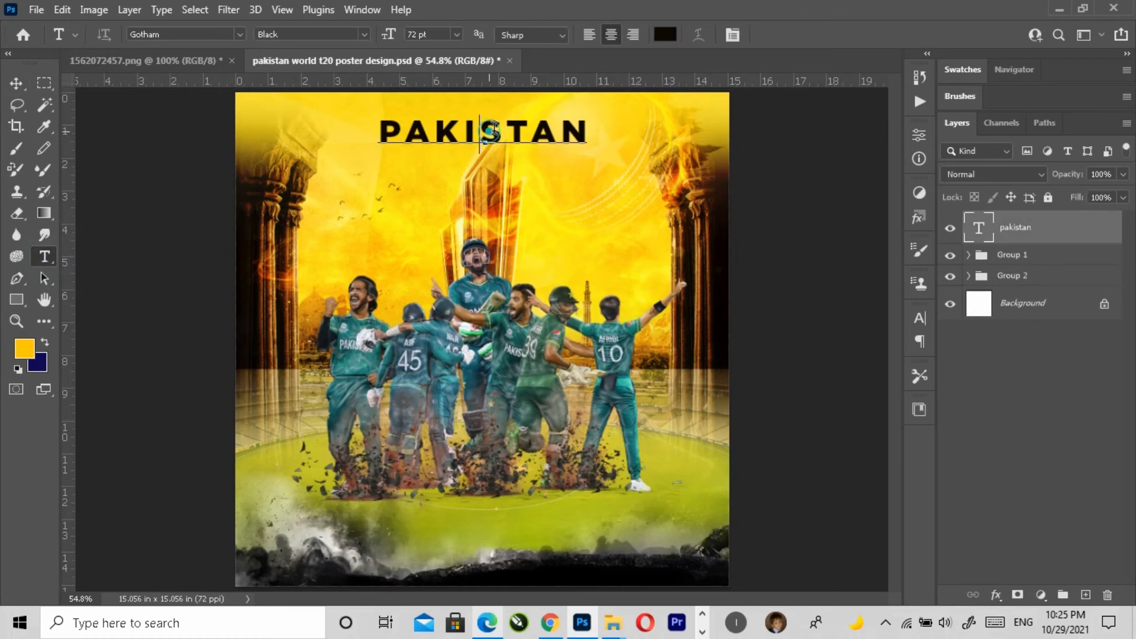
key("ctrl+a")
left_click(363, 34)
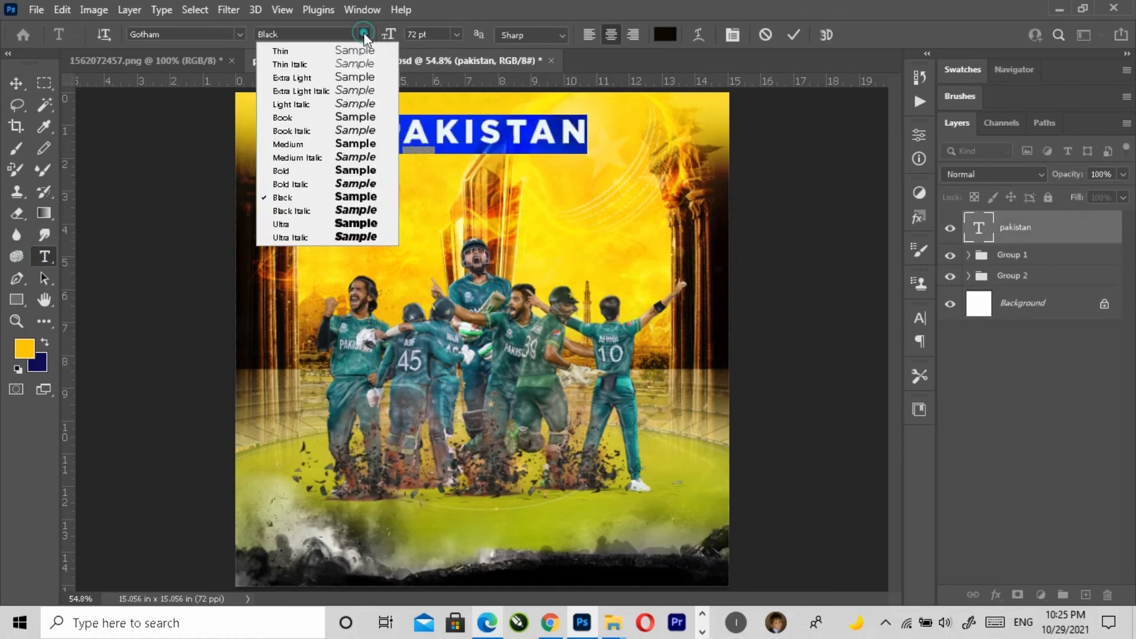
left_click(332, 235)
left_click(920, 319)
left_click(852, 380)
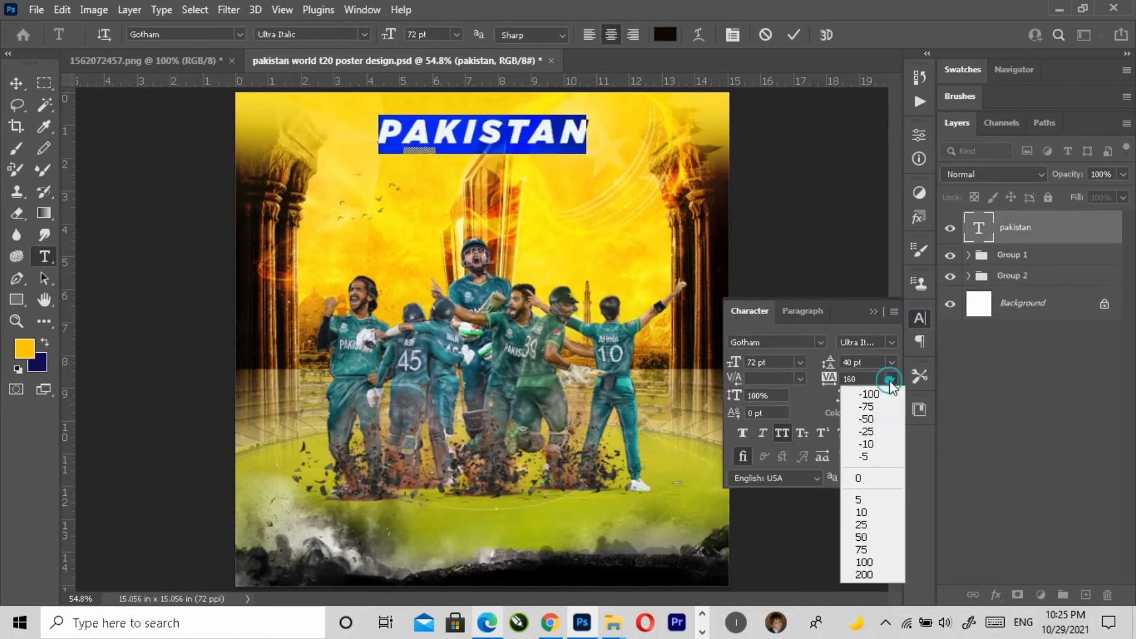
left_click(875, 476)
left_click(873, 313)
key("ctrl+Return")
key("v")
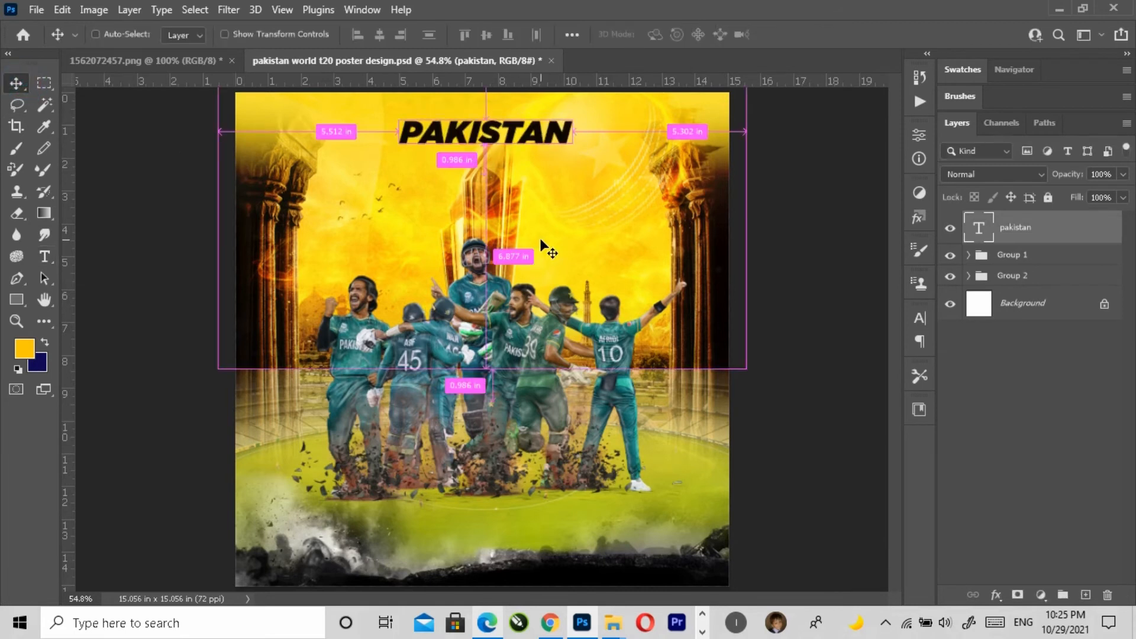
Enlarge the PAKISTAN heading to about 193% and set its blend mode to Color Burn.
key("ctrl+t")
left_click_drag(572, 155, 657, 178)
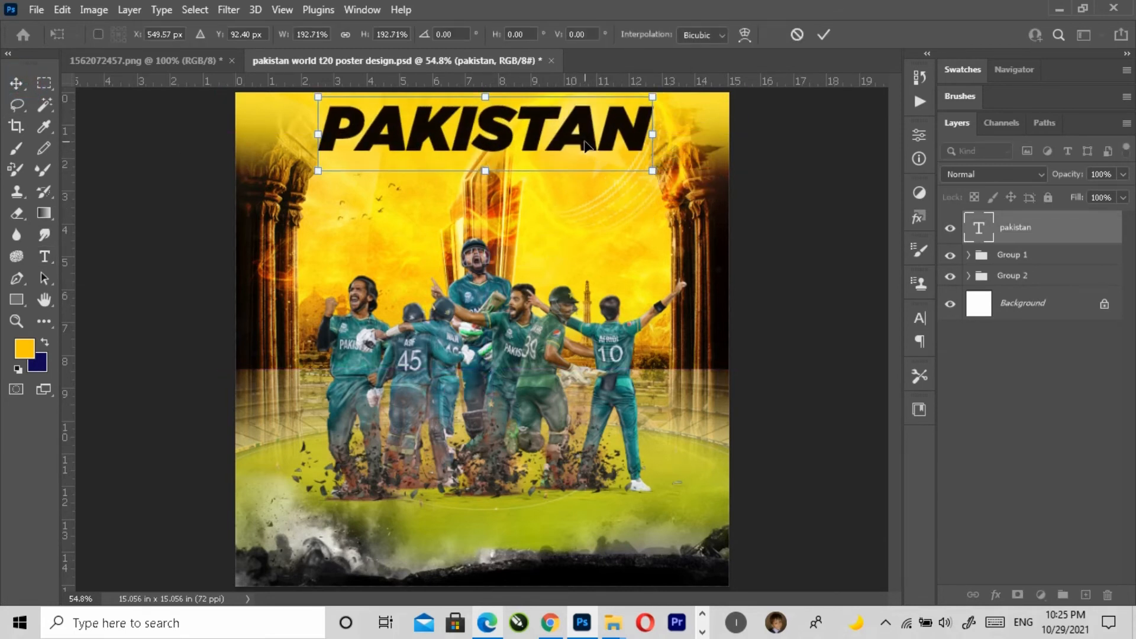
key("Return")
left_click(559, 148)
left_click(982, 174)
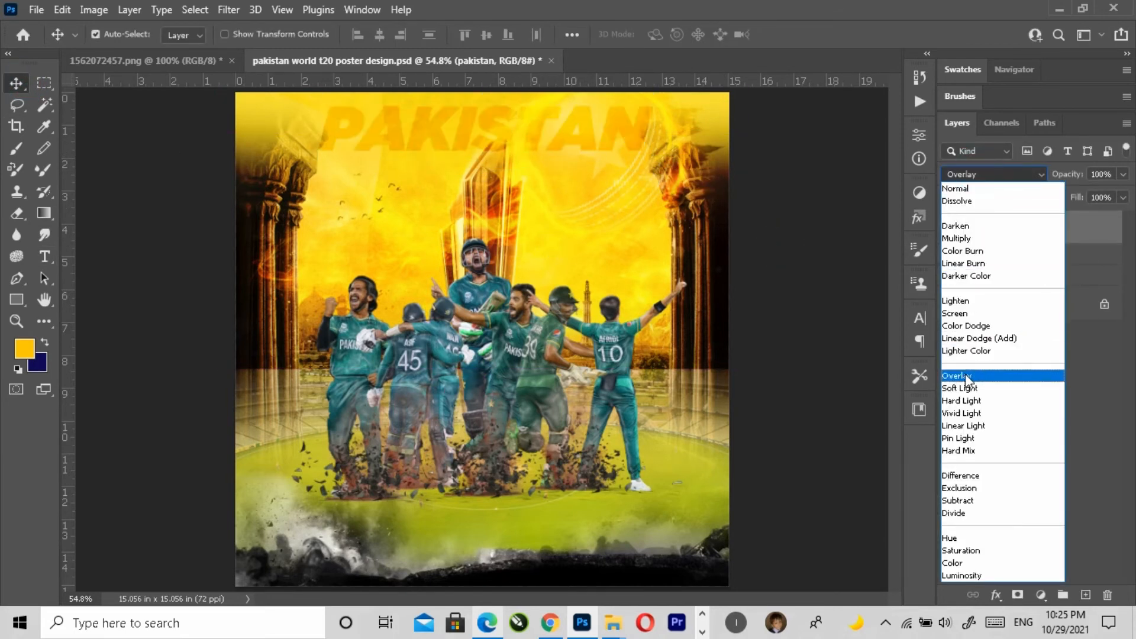
left_click(967, 251)
left_click(780, 230)
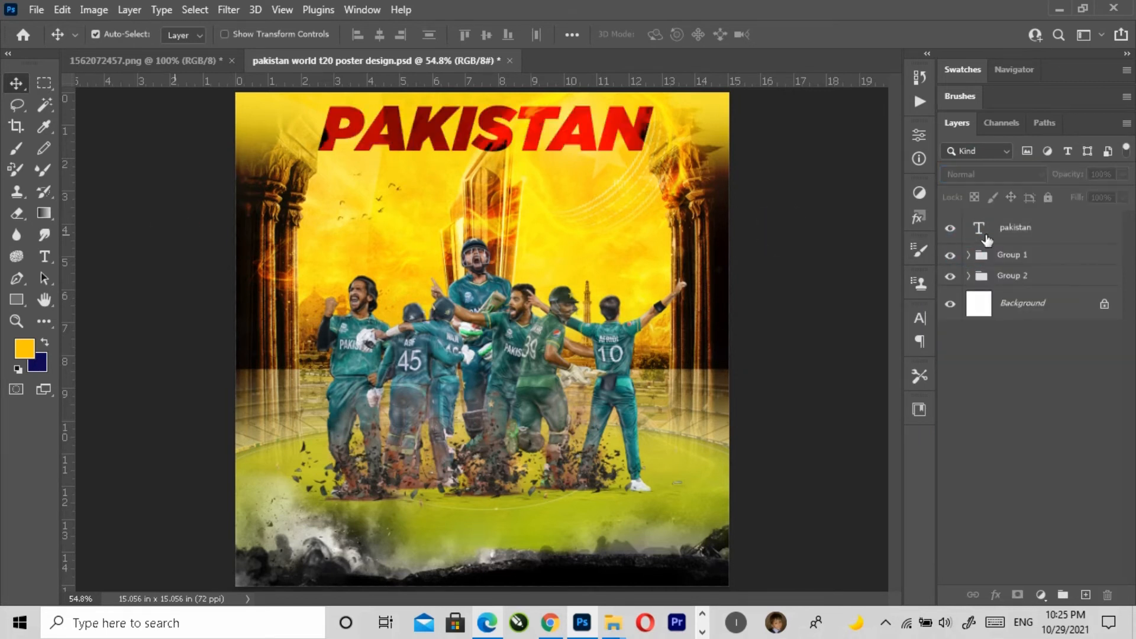
Duplicate the PAKISTAN heading, place the copy beneath the original and shrink it.
left_click(1006, 228)
key("ctrl+j")
key("ctrl+t")
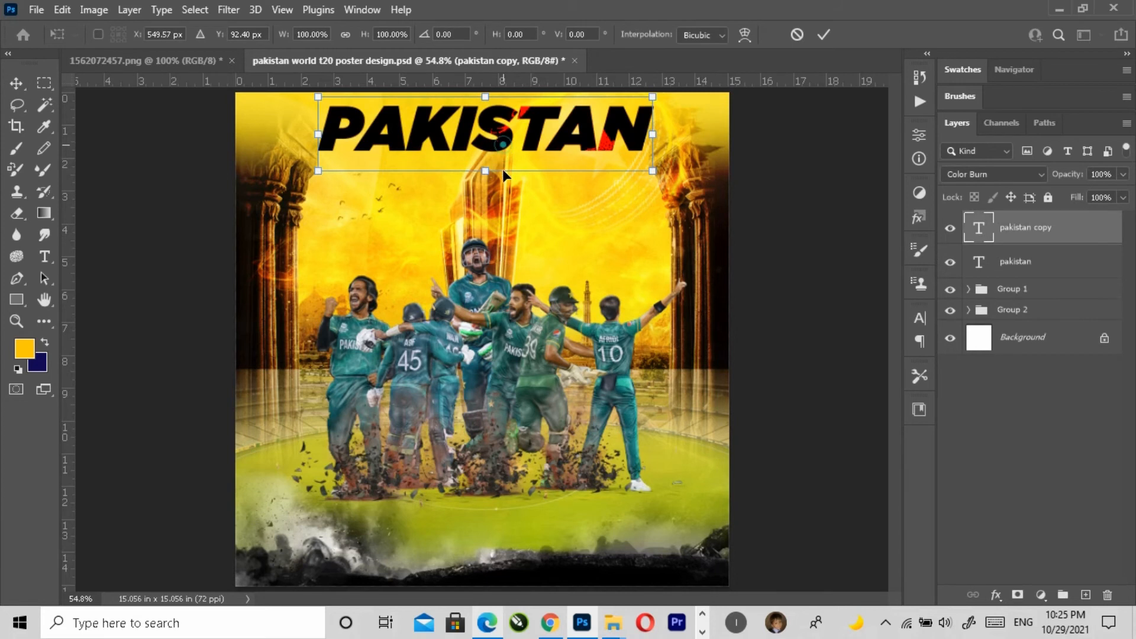
left_click_drag(502, 168, 504, 229)
left_click_drag(653, 222, 582, 202)
key("Return")
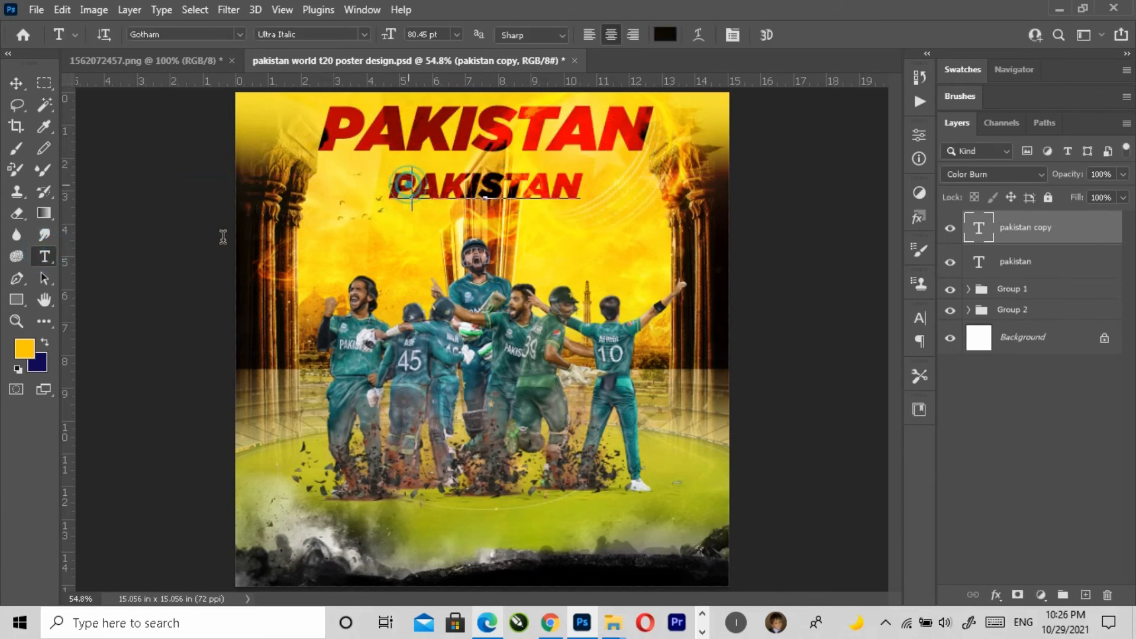
Replace the lower heading copy's text with WINNER and enlarge it to about 174% directly beneath PAKISTAN.
key("Return")
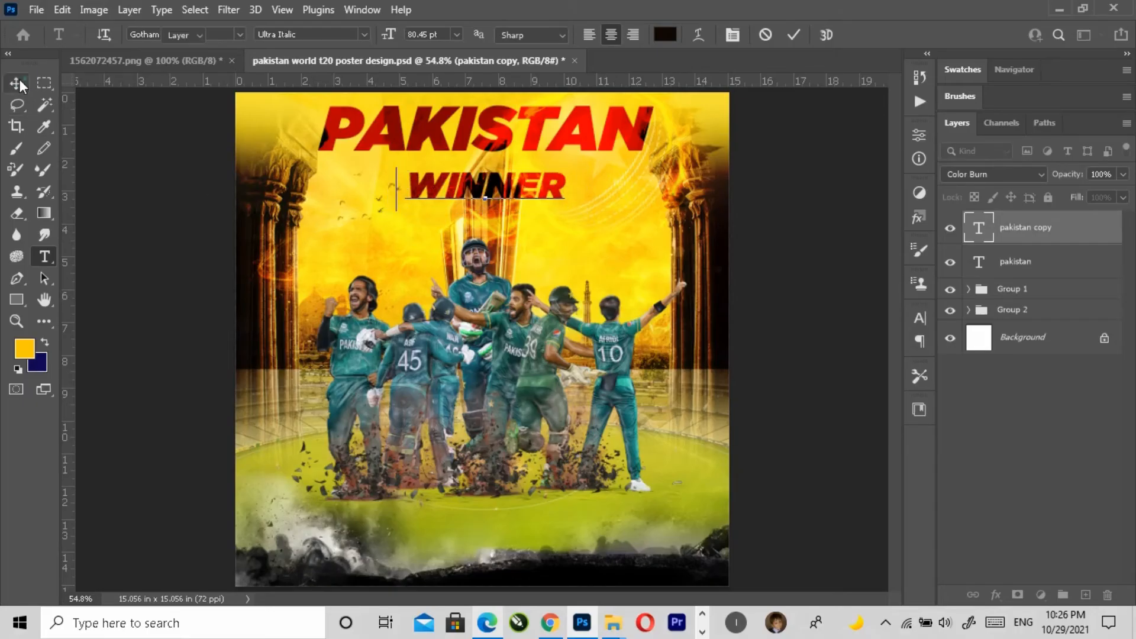
left_click(17, 83)
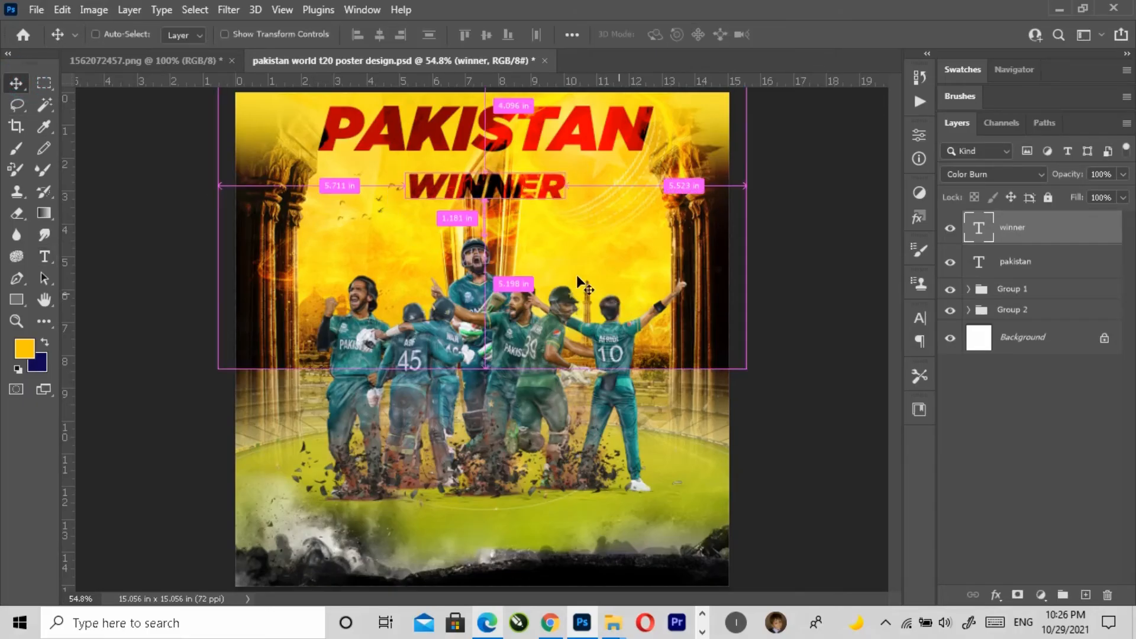
key("ctrl+t")
left_click_drag(565, 216, 622, 251)
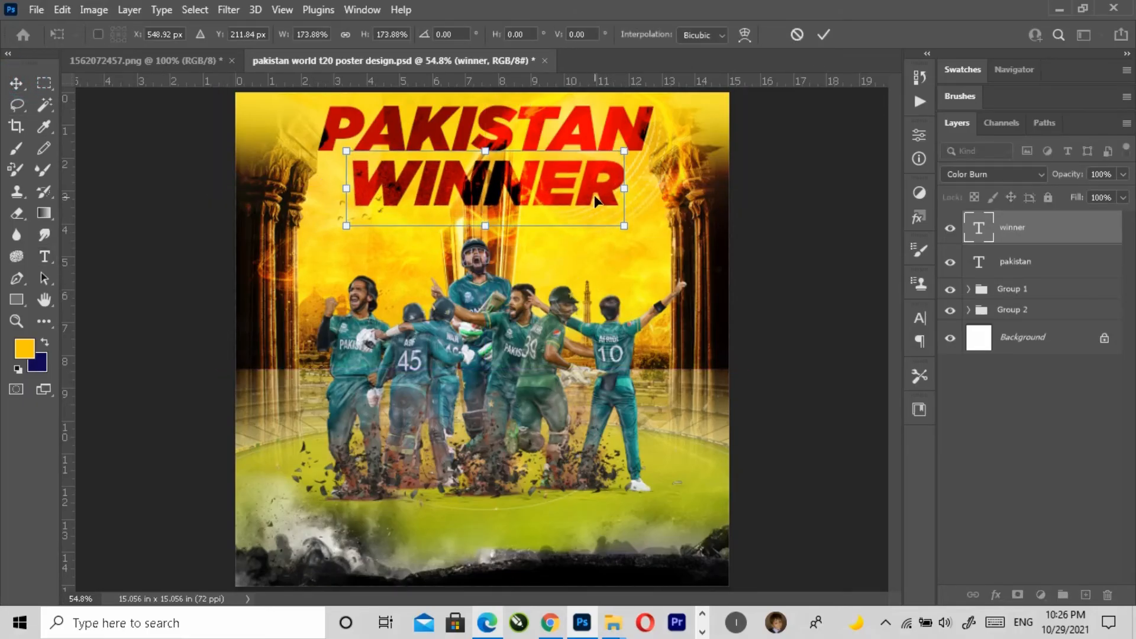
key("Return")
Change the WINNER heading's text color to white.
left_click(919, 318)
left_click(857, 410)
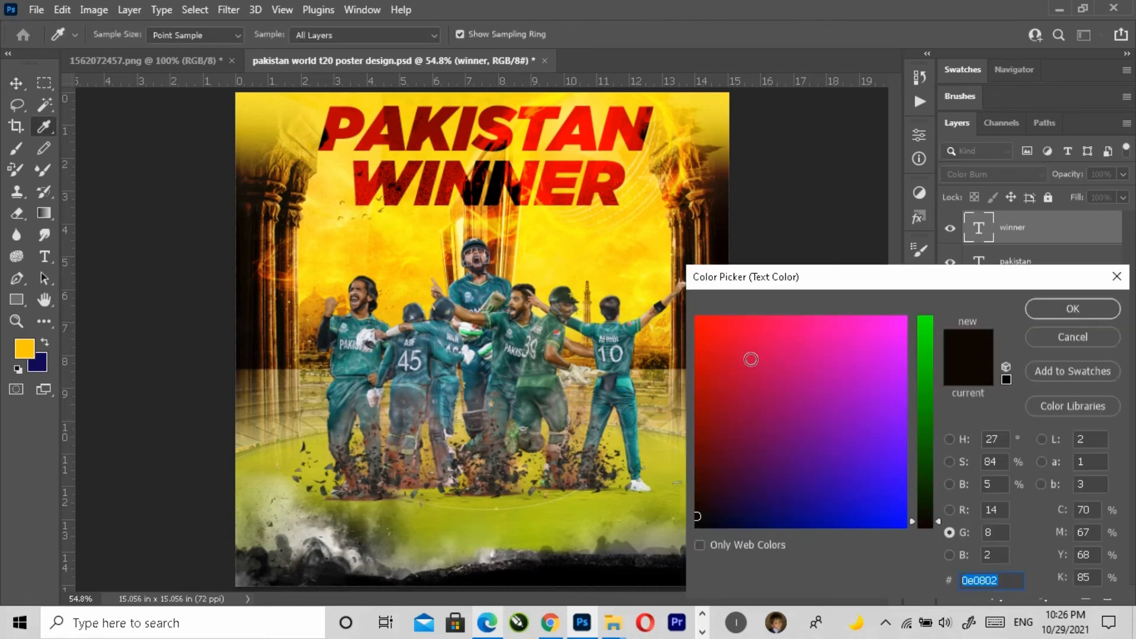
left_click_drag(858, 410, 936, 321)
left_click(936, 321)
left_click(1072, 309)
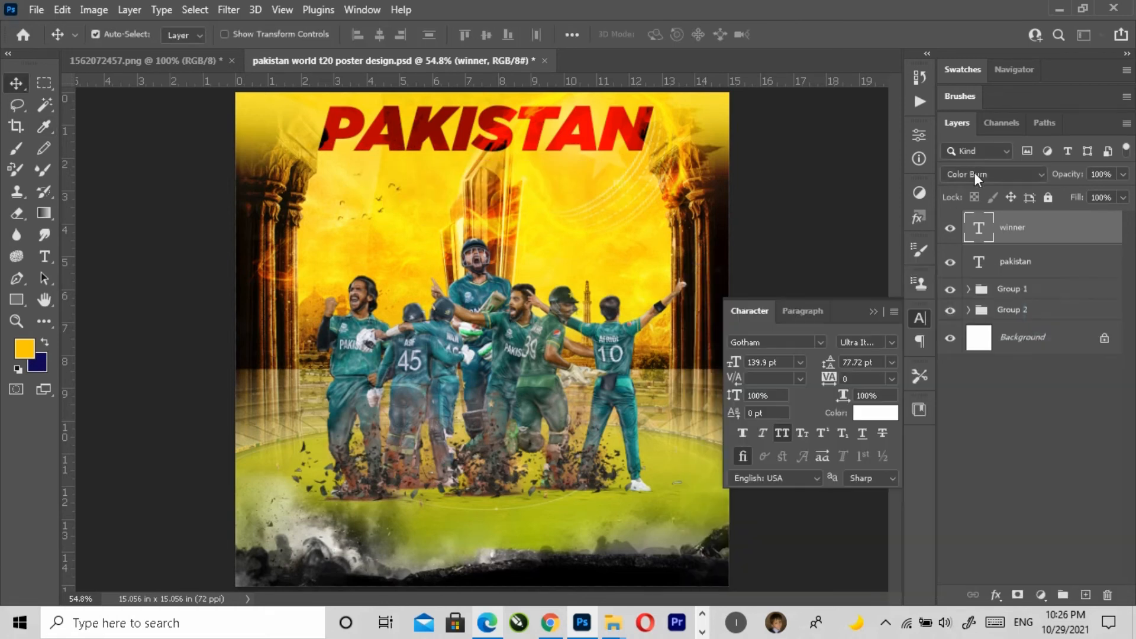
Switch the WINNER heading's blend mode from Color Burn to Overlay.
left_click(974, 172)
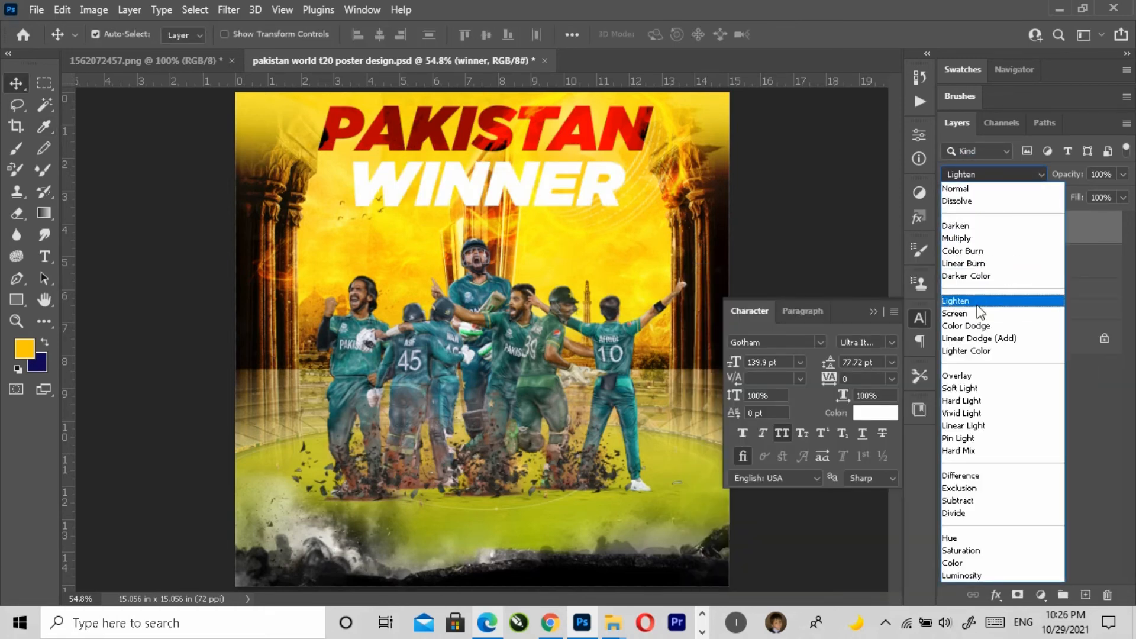
left_click(967, 377)
left_click(873, 311)
left_click(621, 200)
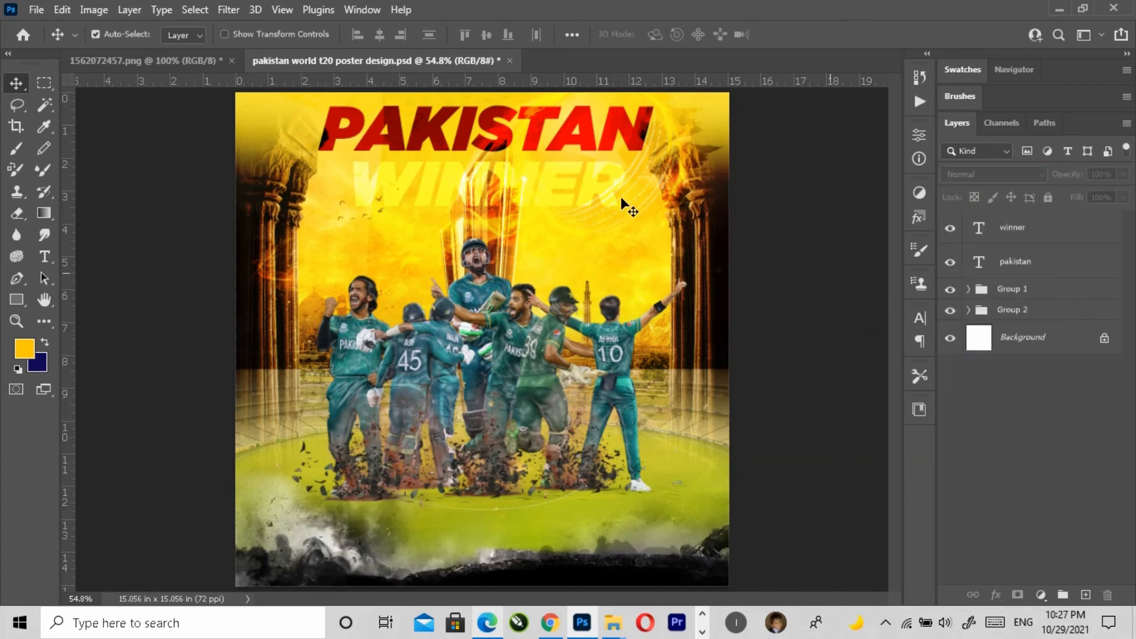
key("ctrl+z")
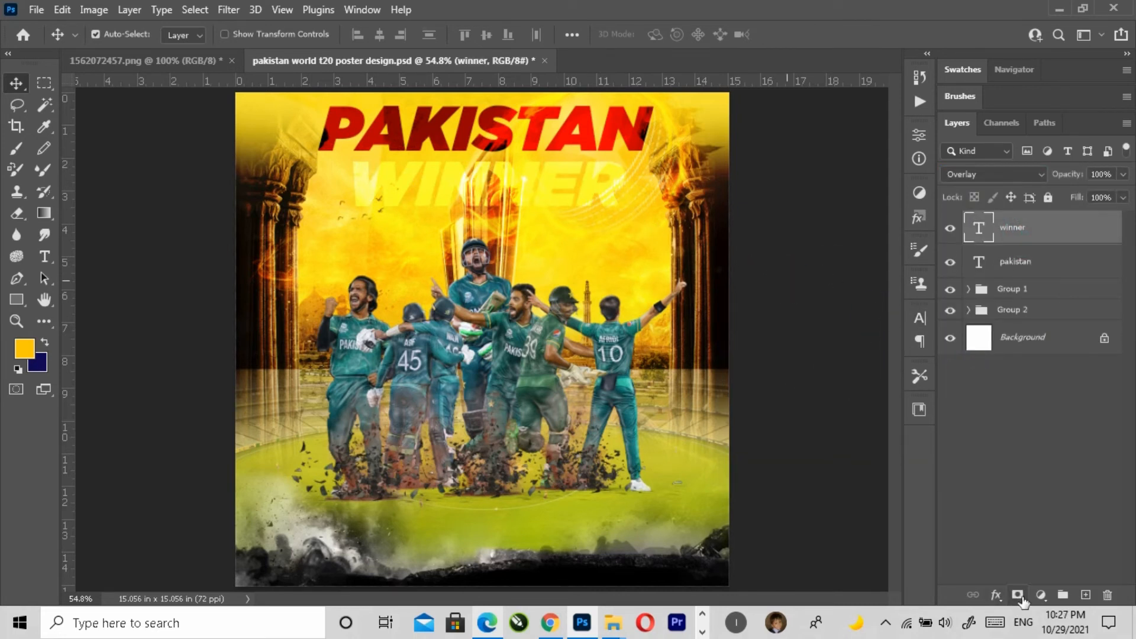
Add a Color Lookup adjustment layer above the headings, apply the Crisp_Warm.look 3DLUT and compare the poster with and without it.
left_click(1041, 594)
left_click(1059, 505)
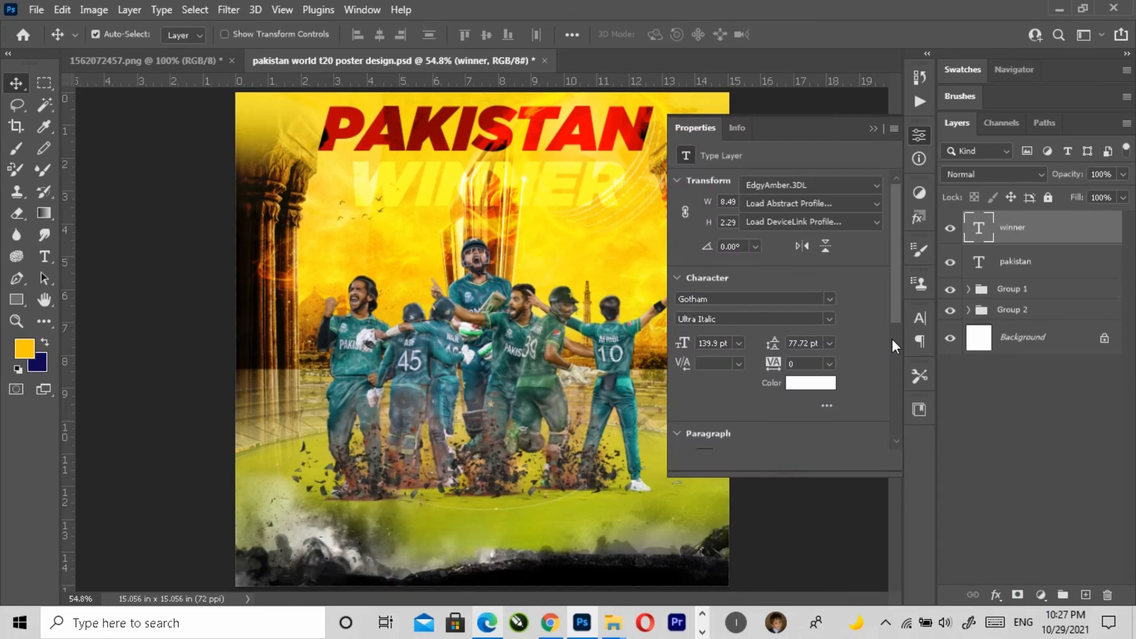
left_click(810, 185)
left_click(811, 46)
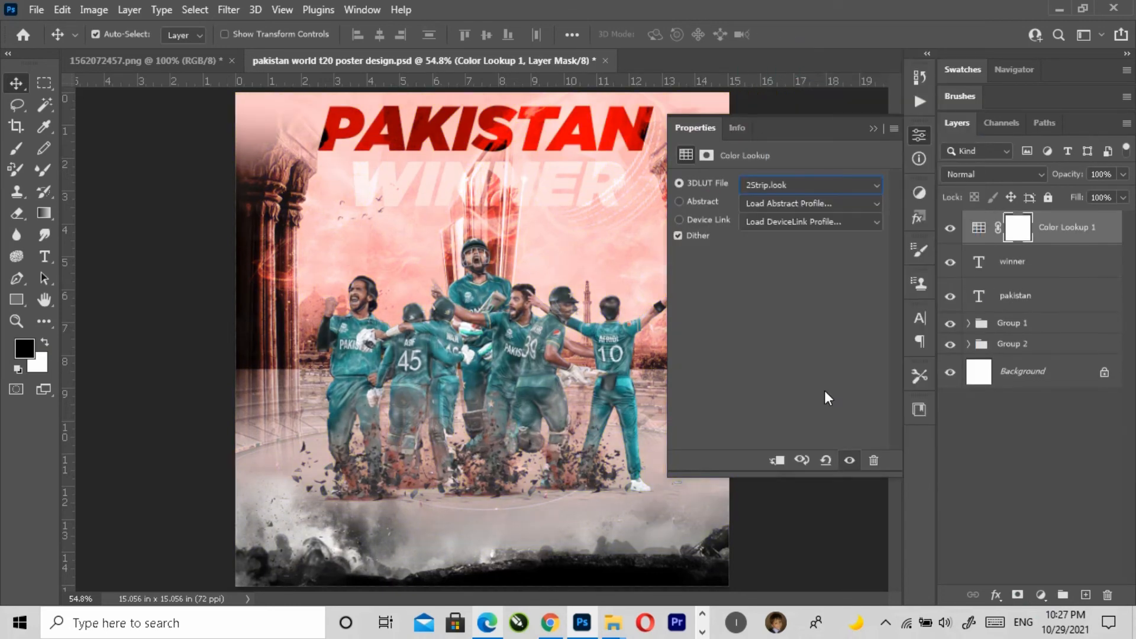
key("Down")
key("Down")
key("Down")
key("Down")
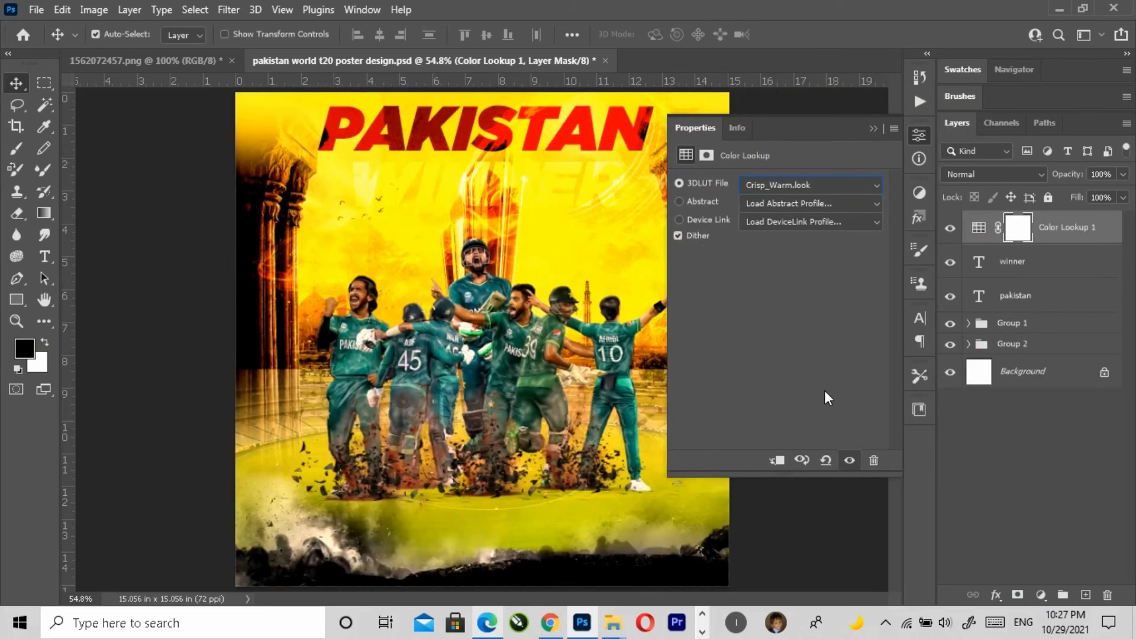
left_click(949, 229)
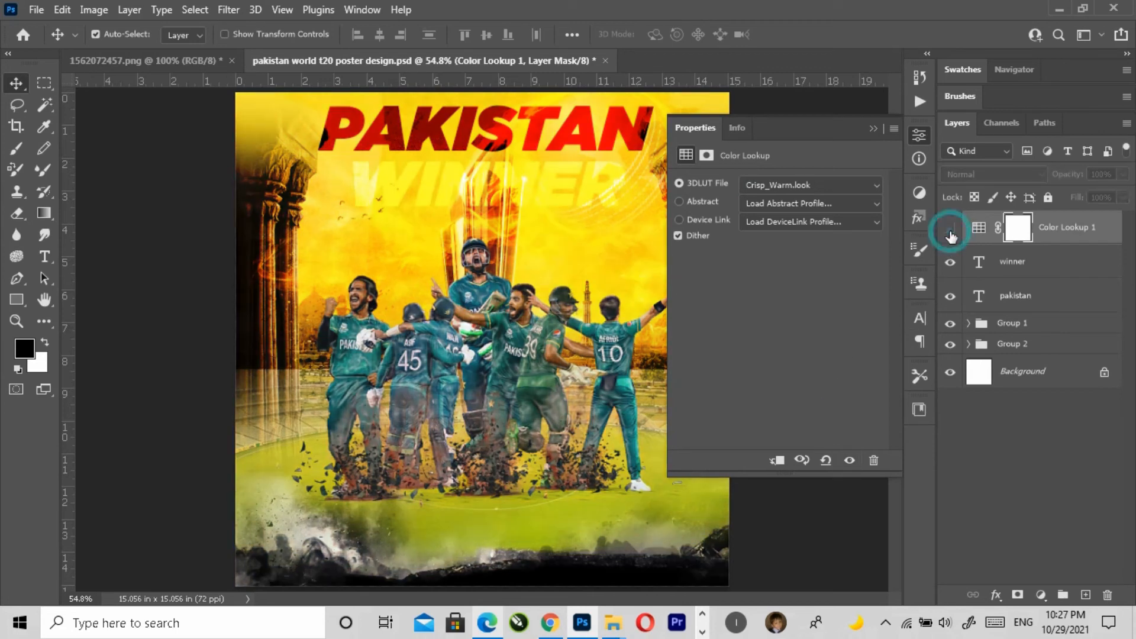
left_click(949, 231)
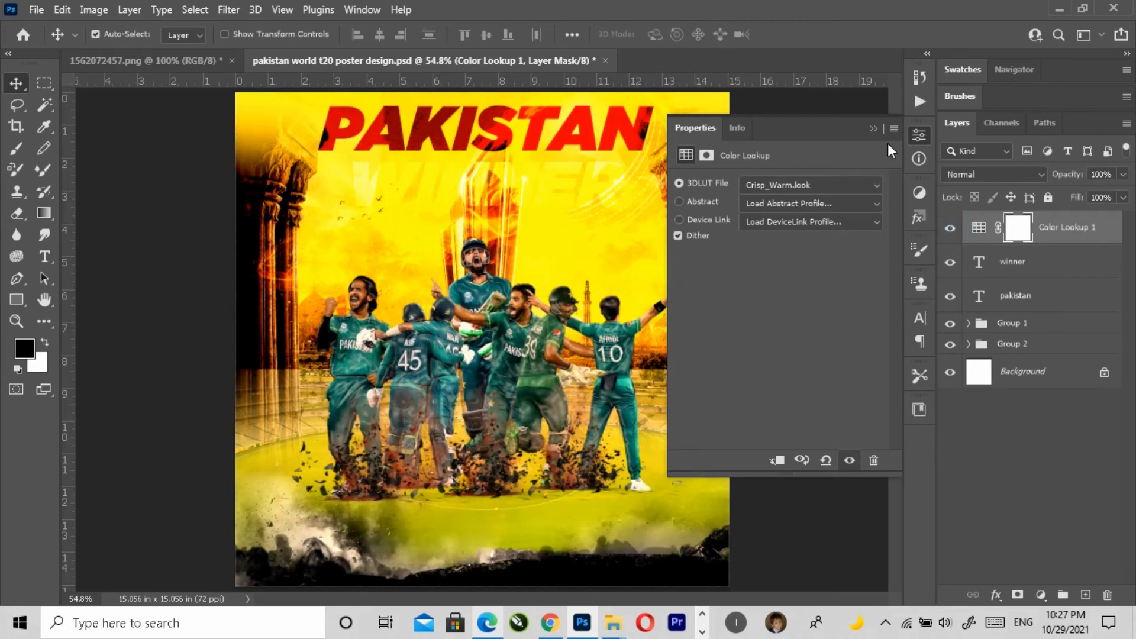
Try further 3DLUT looks on the Color Lookup layer and settle on Fuji F125 Kodak 2393.
left_click(808, 184)
key("Escape")
key("Down")
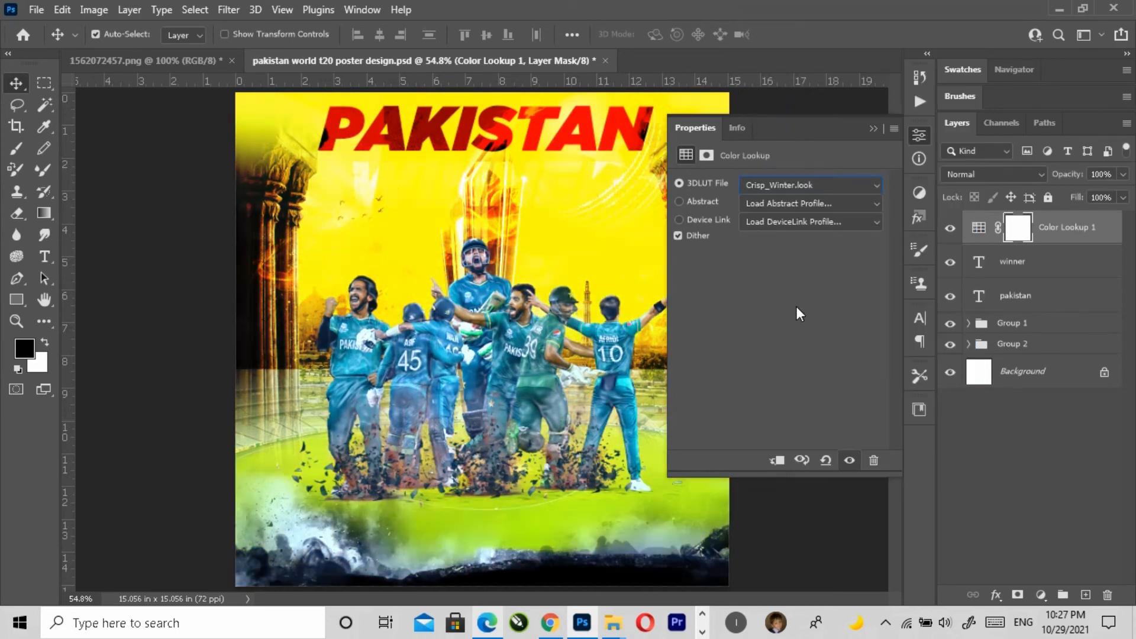
key("Down")
key("Down")
key("Down")
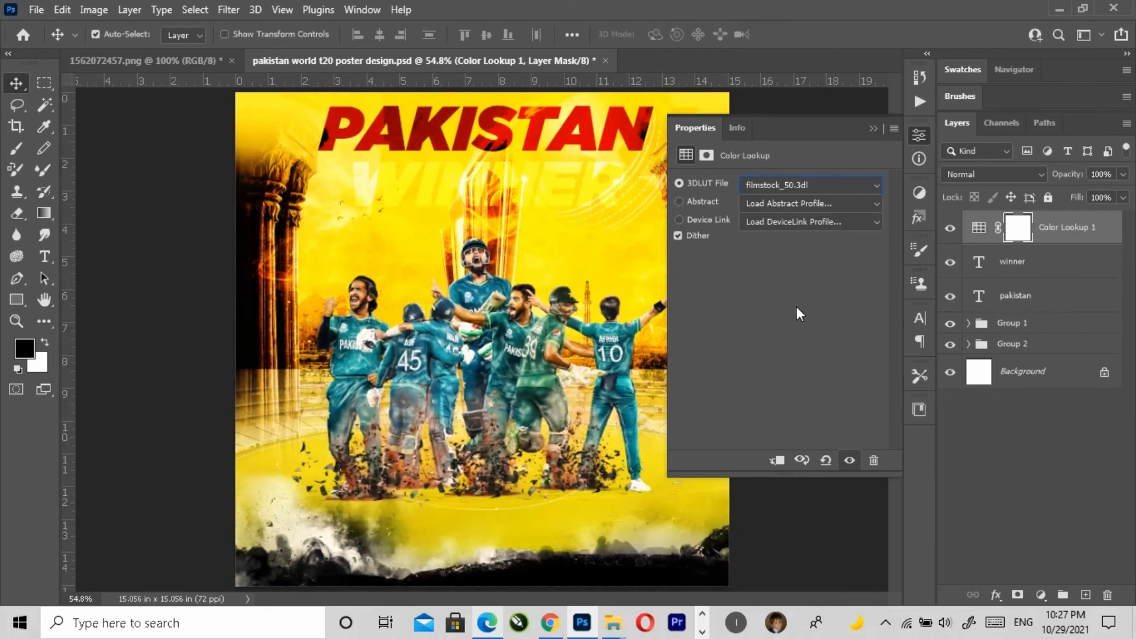
key("Down")
key("Down")
key("Down")
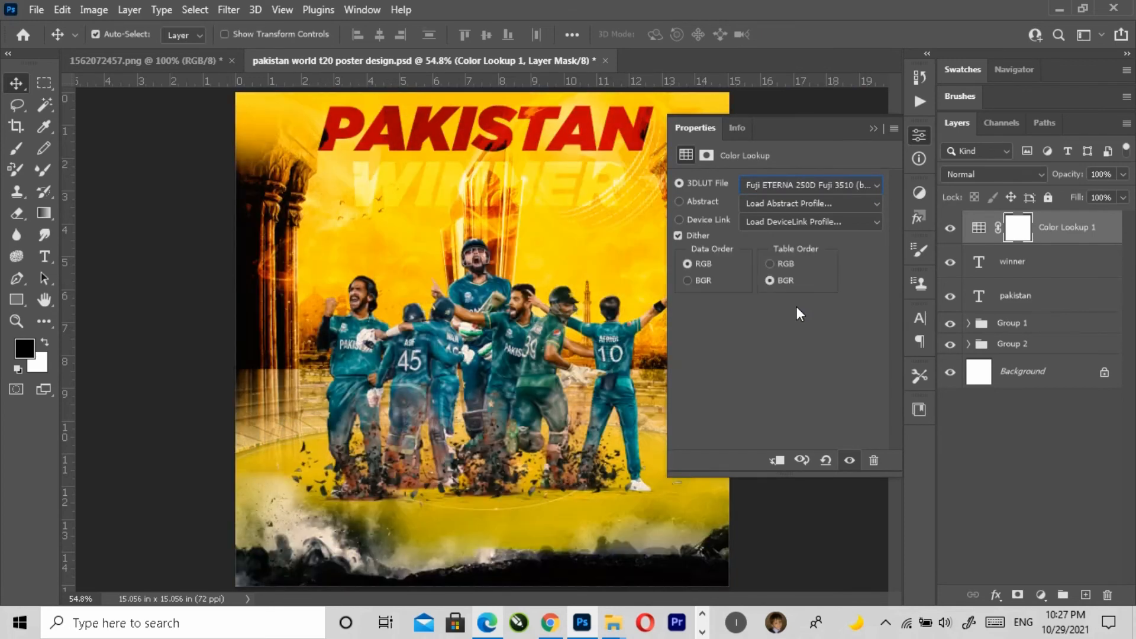
key("Down")
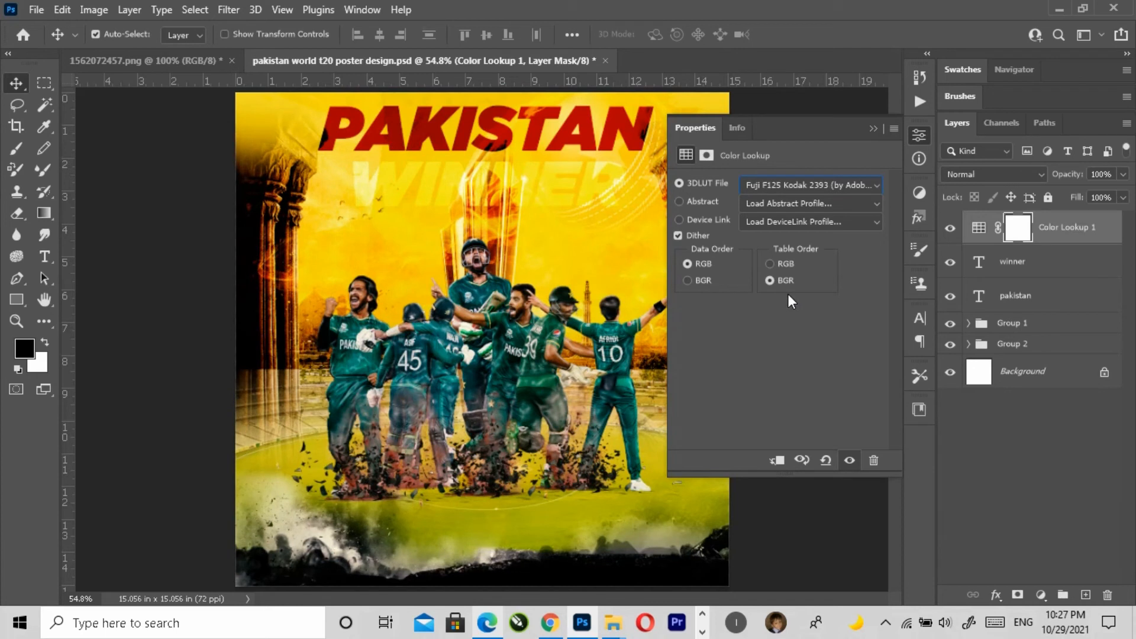
left_click(873, 129)
Set the WINNER heading's blend mode to Normal.
left_click(1022, 260)
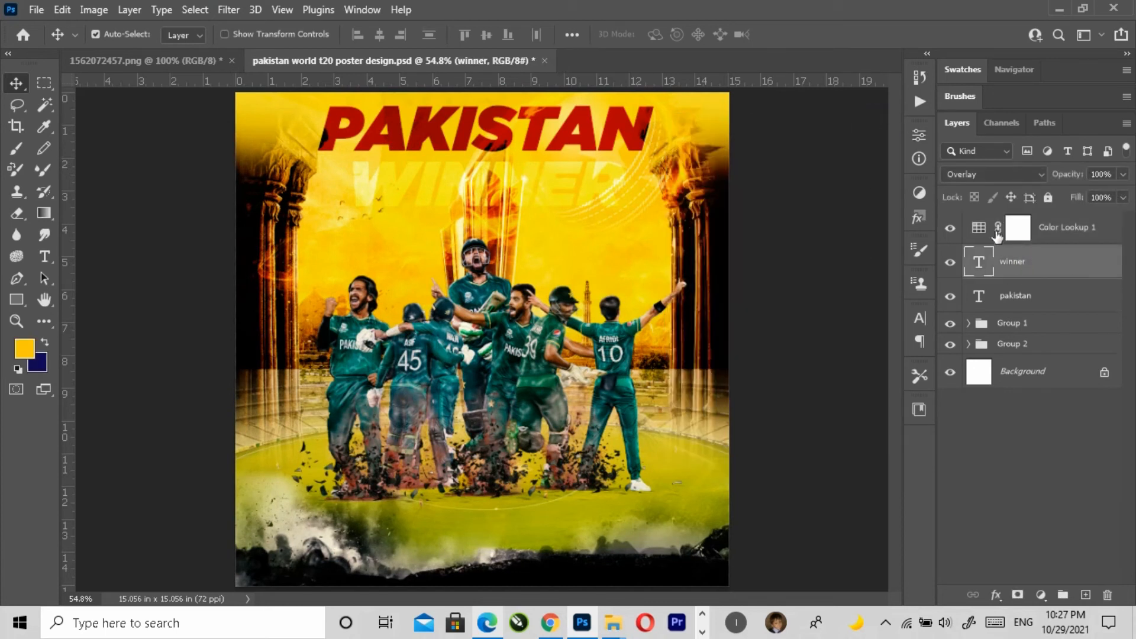
left_click(991, 174)
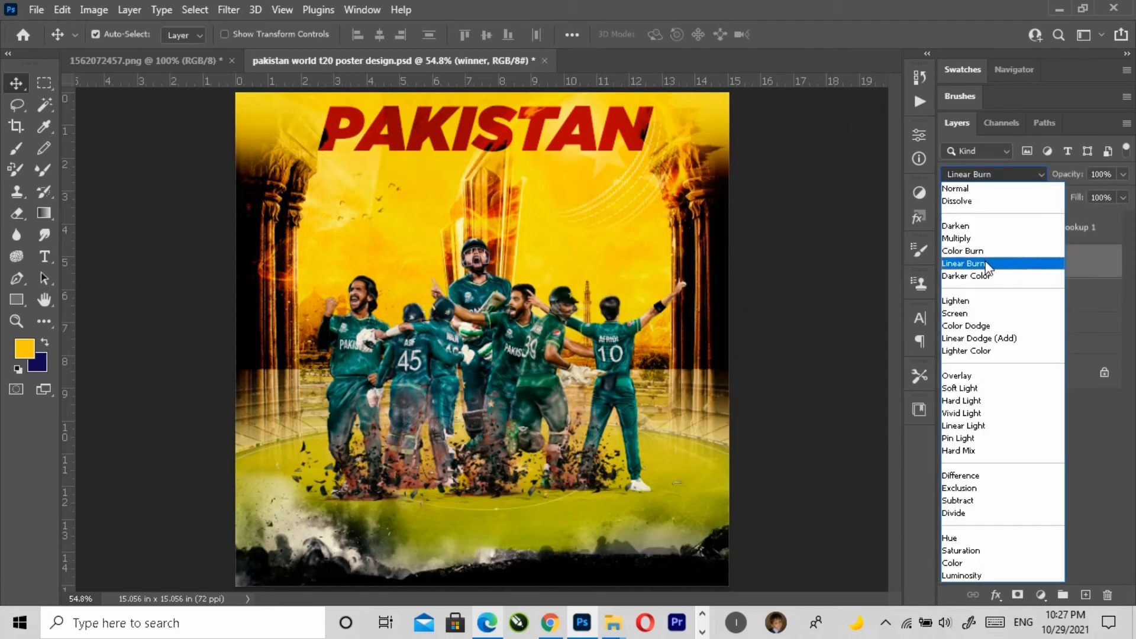
key("Escape")
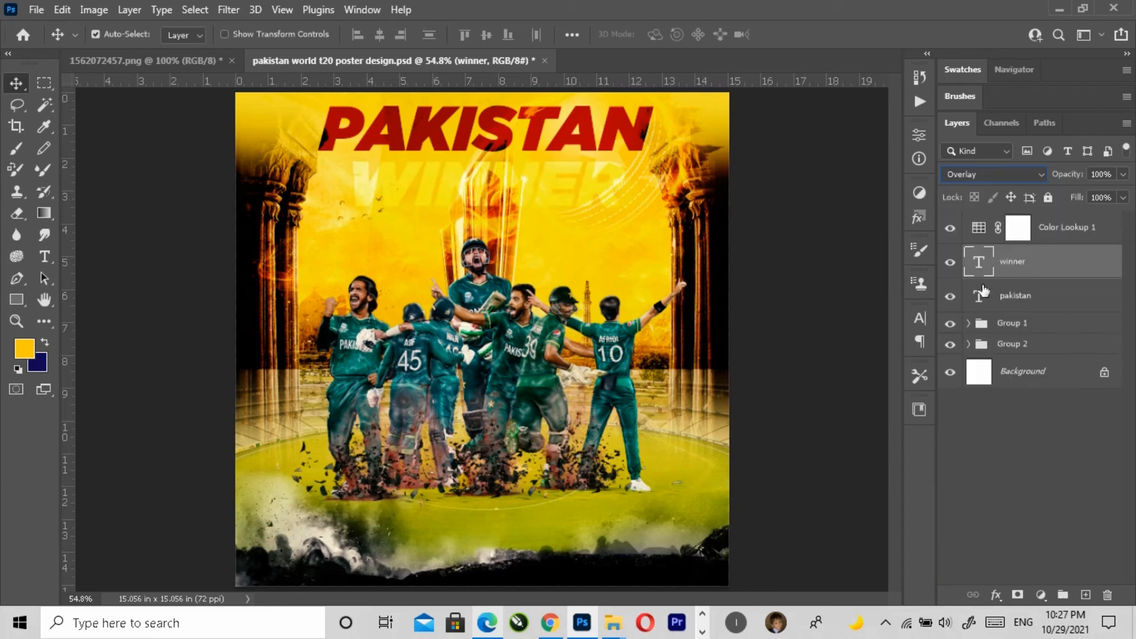
left_click(990, 174)
left_click(971, 184)
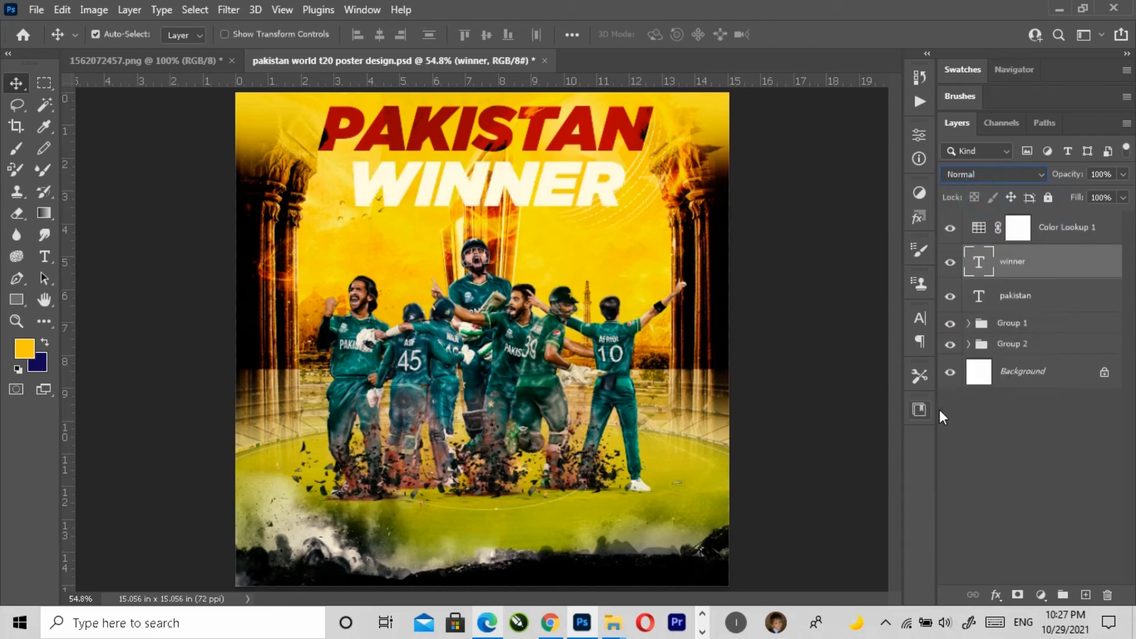
Give the WINNER heading a 6 px white outside stroke and reduce its fill to 0% so only the outline shows.
left_click(1007, 597)
left_click(1027, 488)
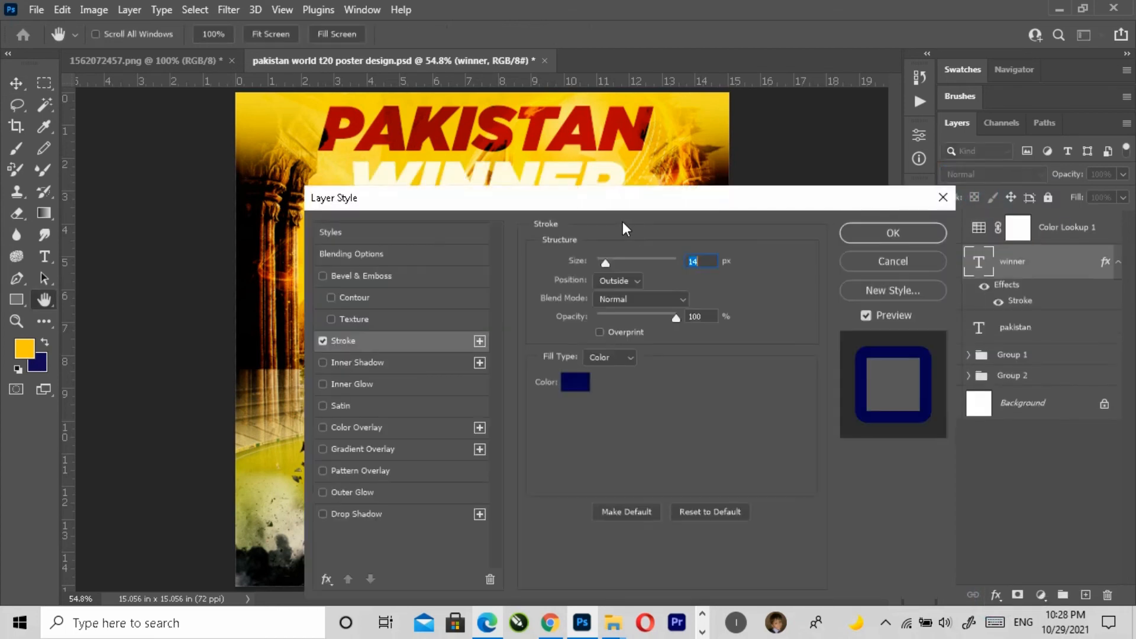
type("6")
left_click(900, 345)
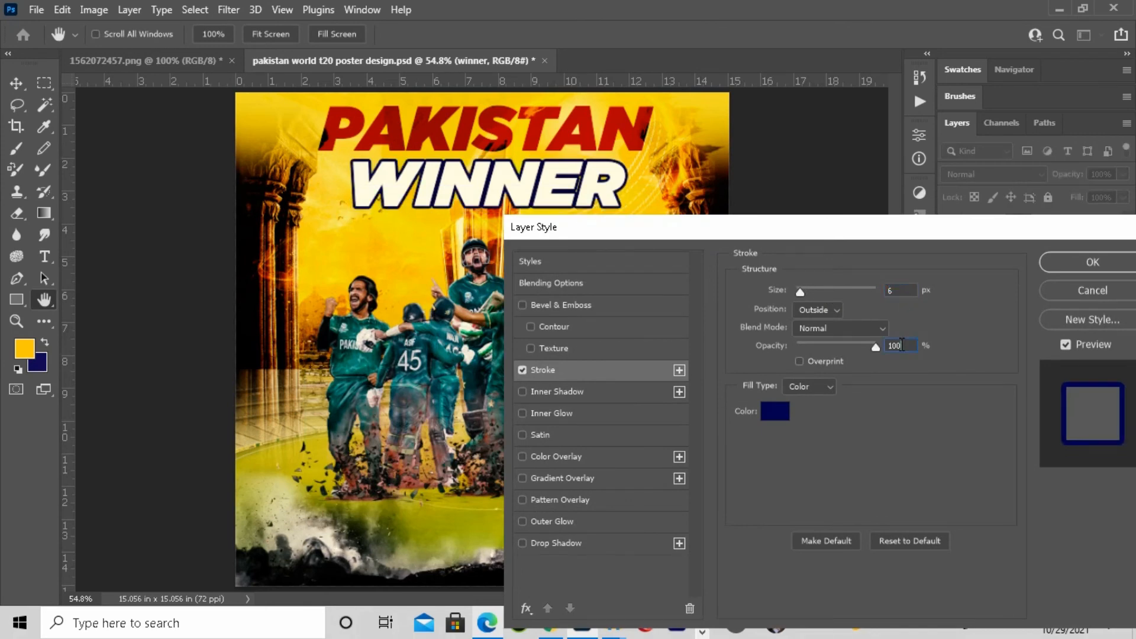
left_click(788, 420)
left_click(923, 353)
left_click(922, 496)
left_click(704, 324)
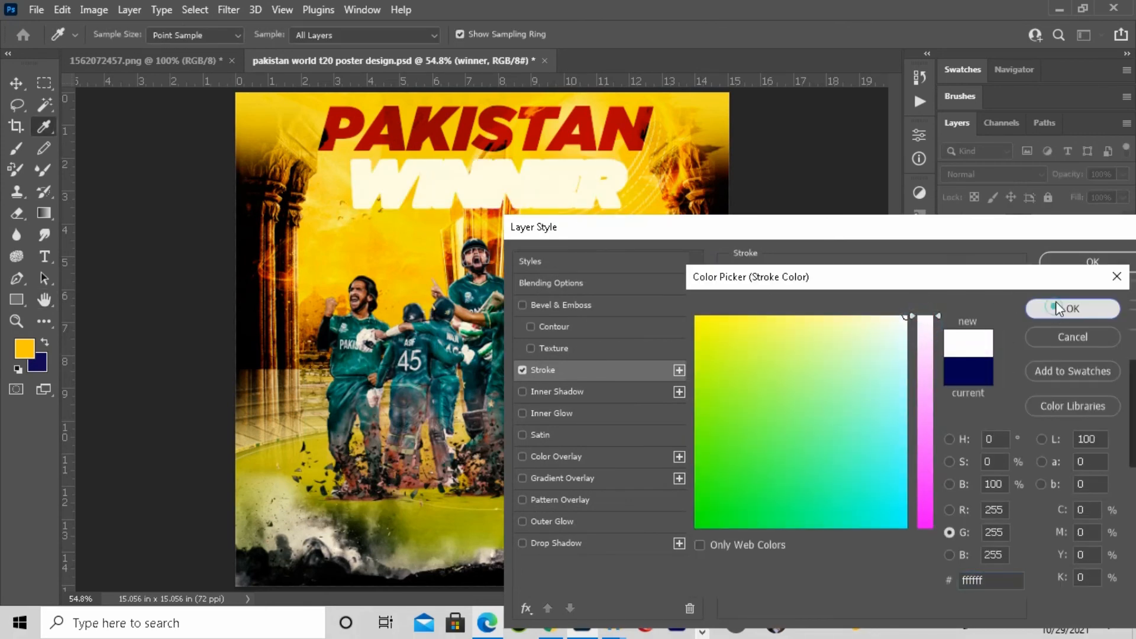
left_click(1070, 307)
left_click(1092, 262)
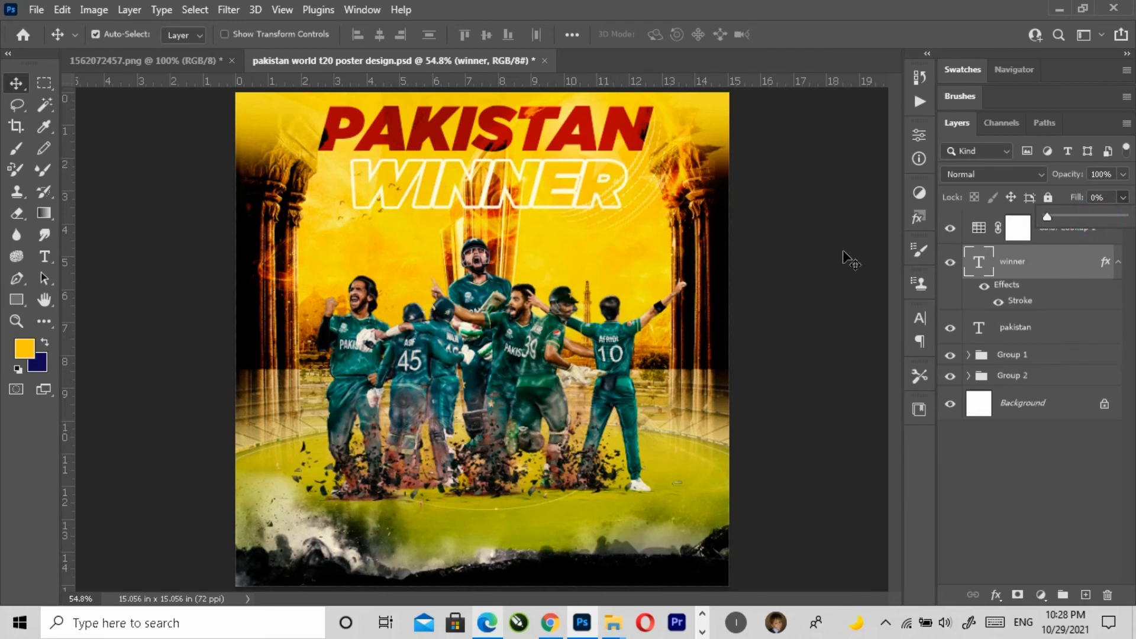
Set the WINNER heading's letter tracking to 200.
left_click(921, 318)
left_click(892, 379)
left_click(861, 579)
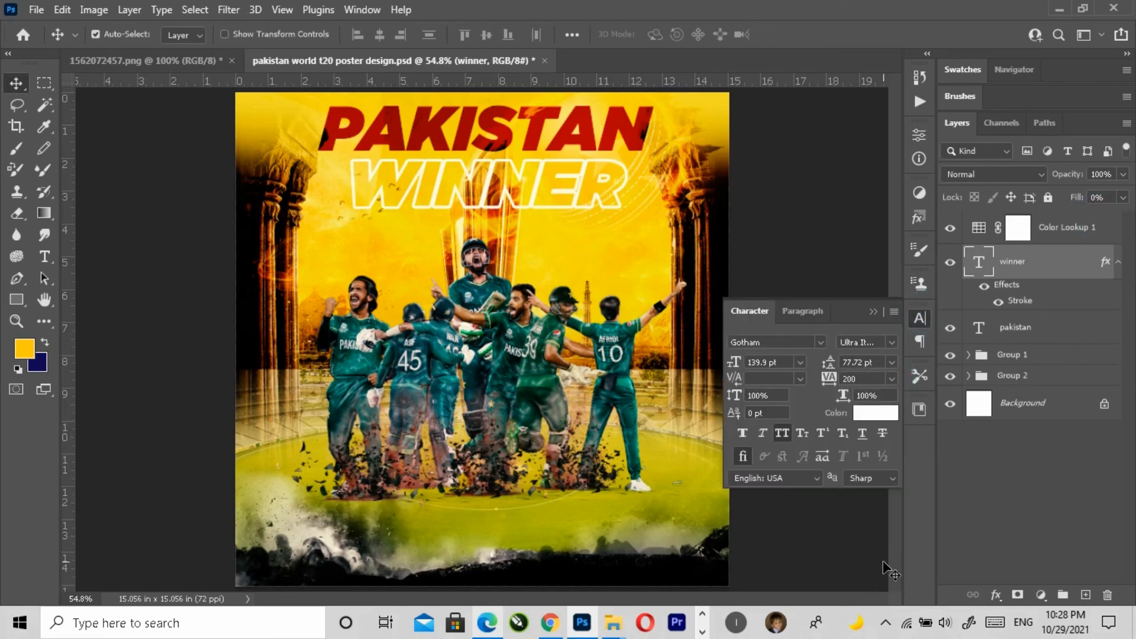
left_click(776, 327)
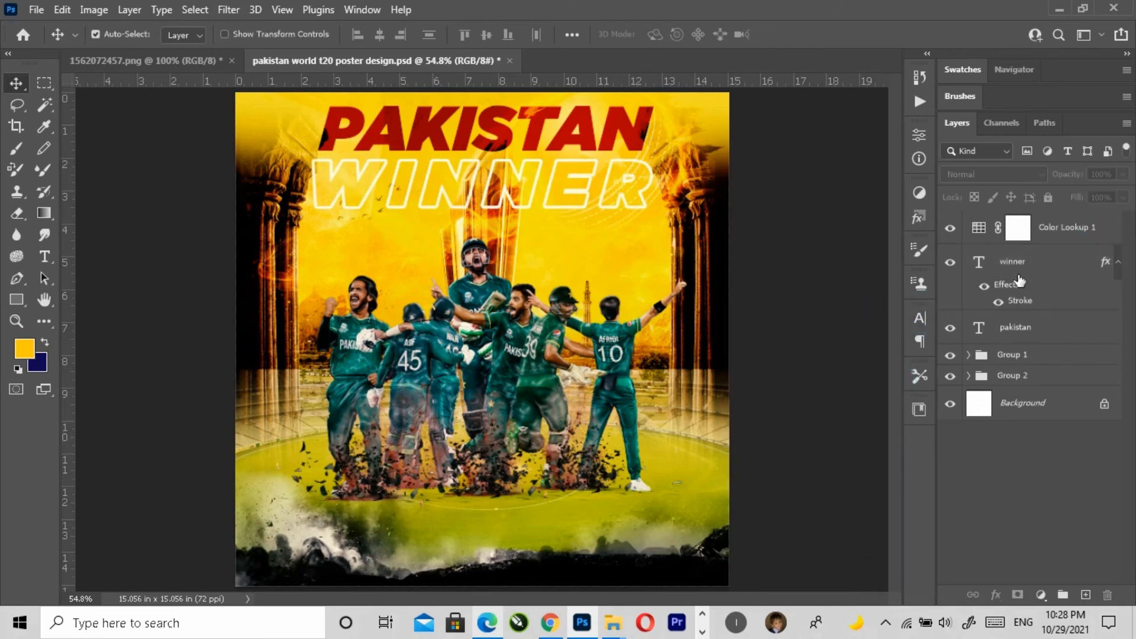
Scale down the WINNER heading so it is narrower than PAKISTAN and sits centered beneath it.
left_click(627, 189)
key("ctrl+t")
left_click_drag(651, 227, 610, 234)
key("Return")
left_click(816, 343)
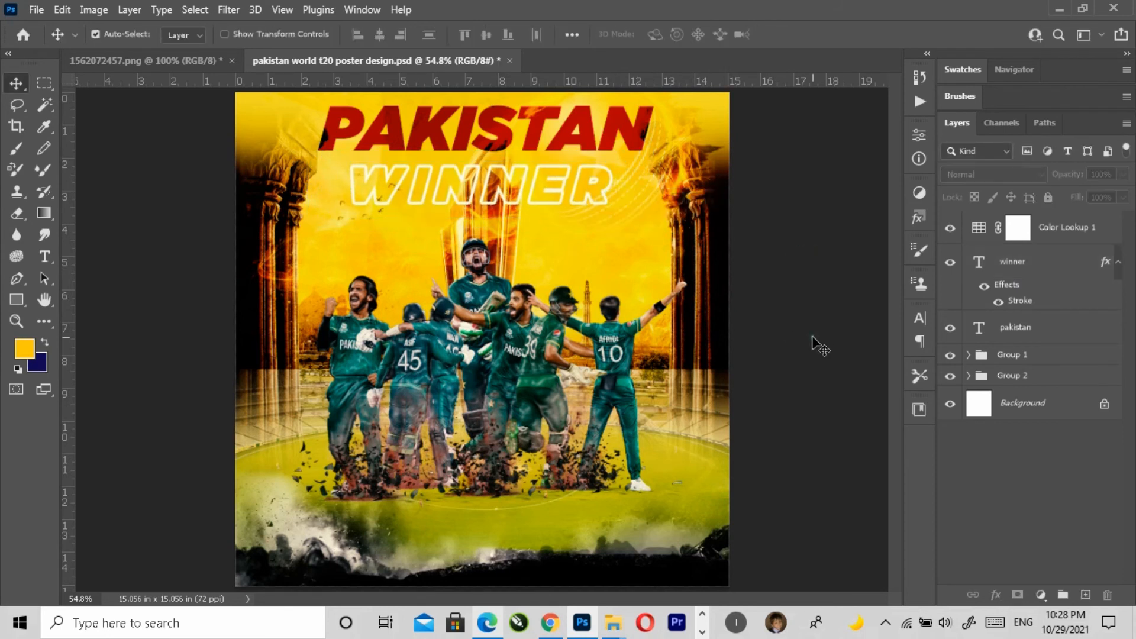
Give the PAKISTAN heading a 6 px white outside stroke and reduce its fill to 0%.
left_click(394, 145)
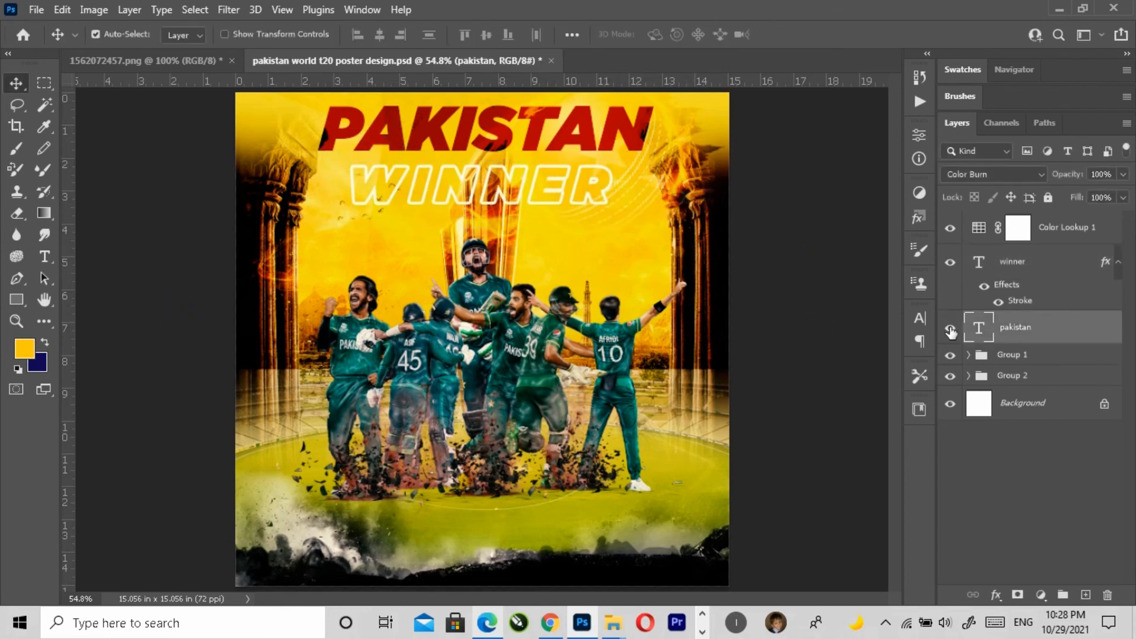
left_click(949, 327)
left_click(949, 327)
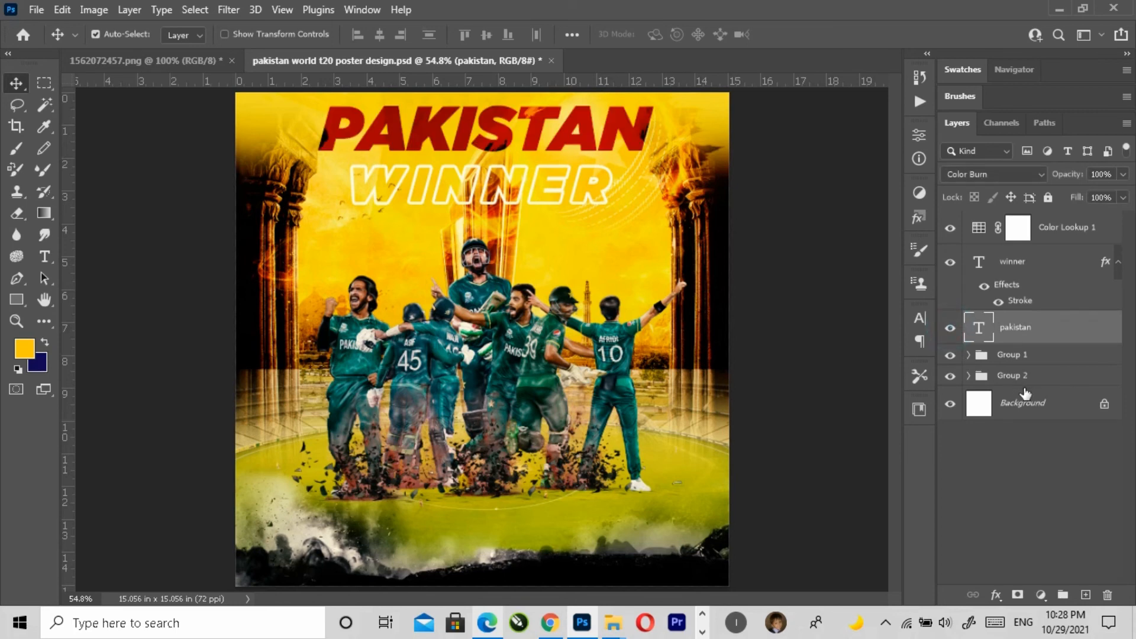
left_click(1002, 601)
left_click(750, 346)
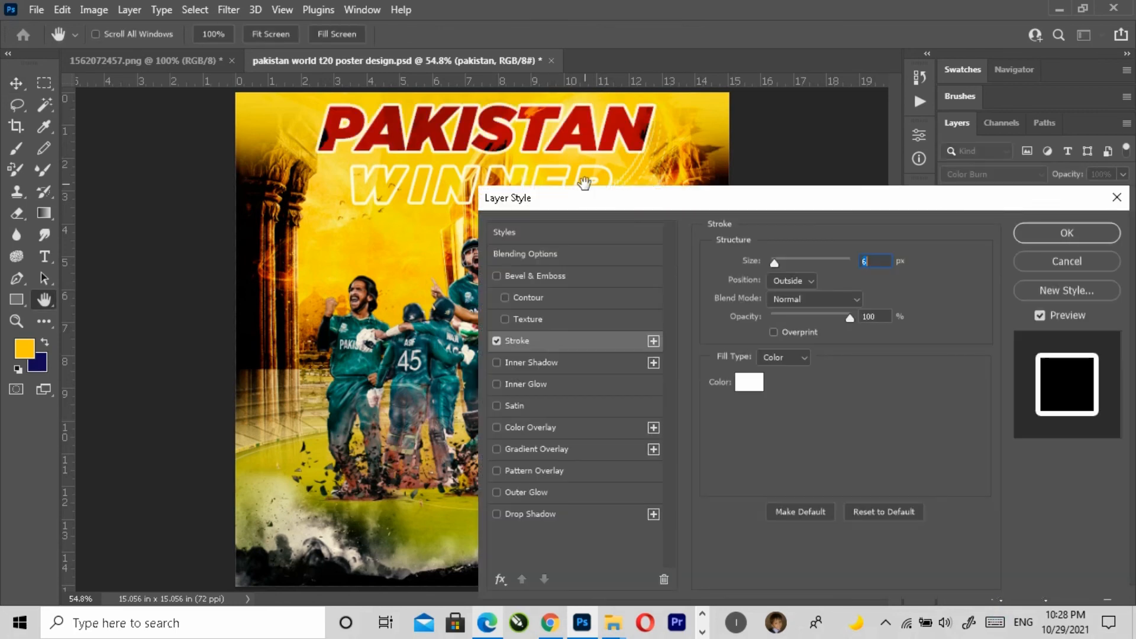
left_click(1065, 231)
left_click_drag(1087, 222, 831, 244)
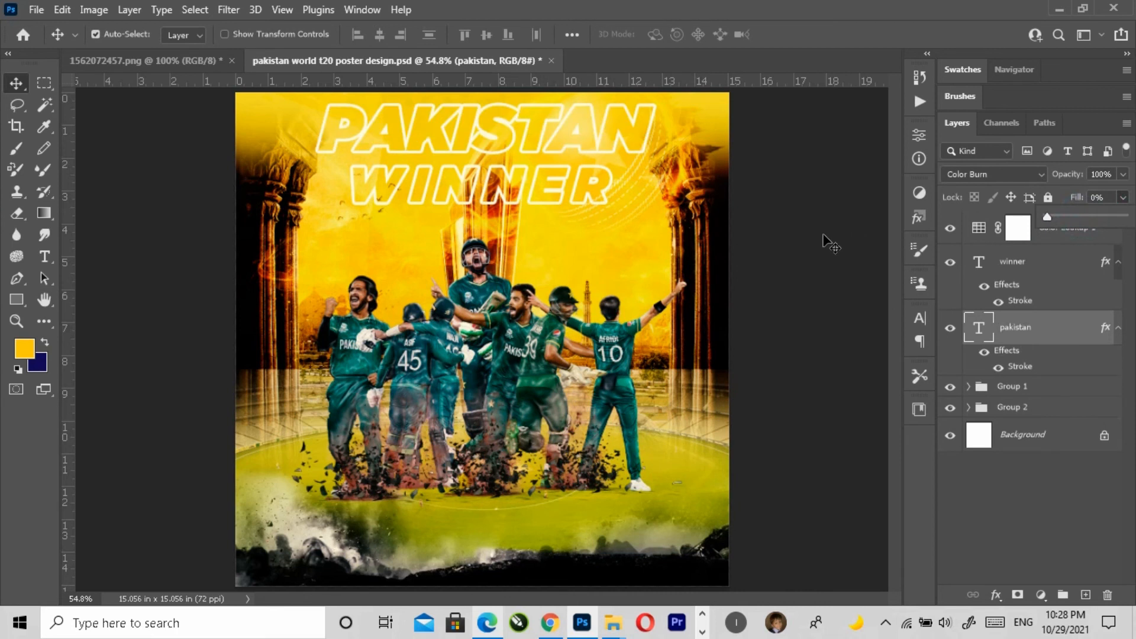
left_click(828, 274)
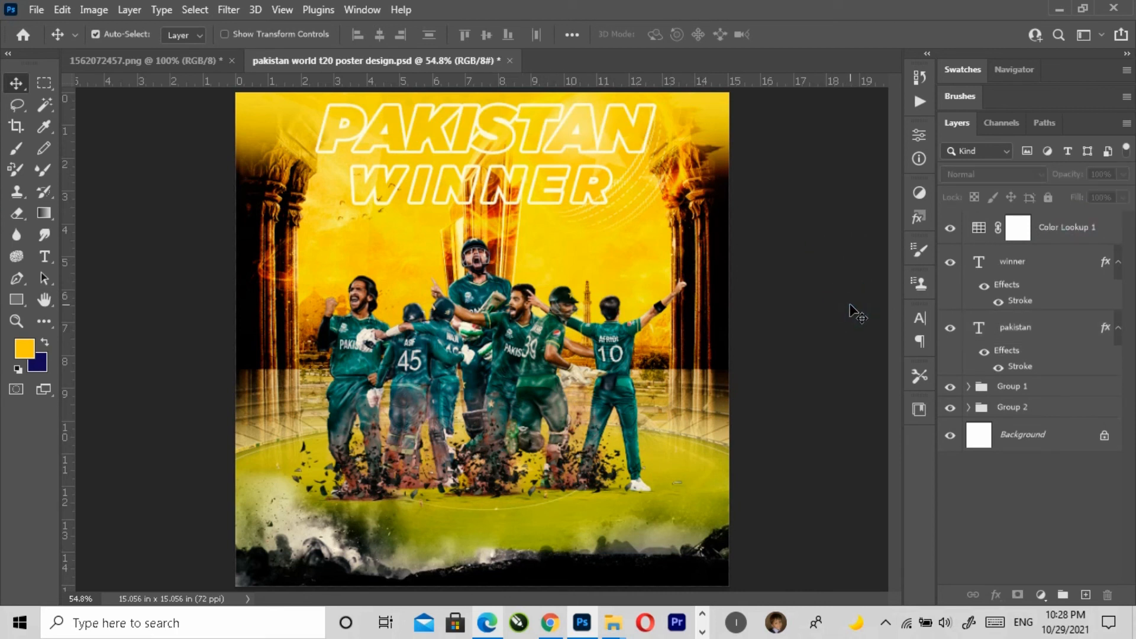
Save the document and export the poster as pakistan world t20 poster design.jpg into the Class folder inside Desktop > tutorials.
key("ctrl+s")
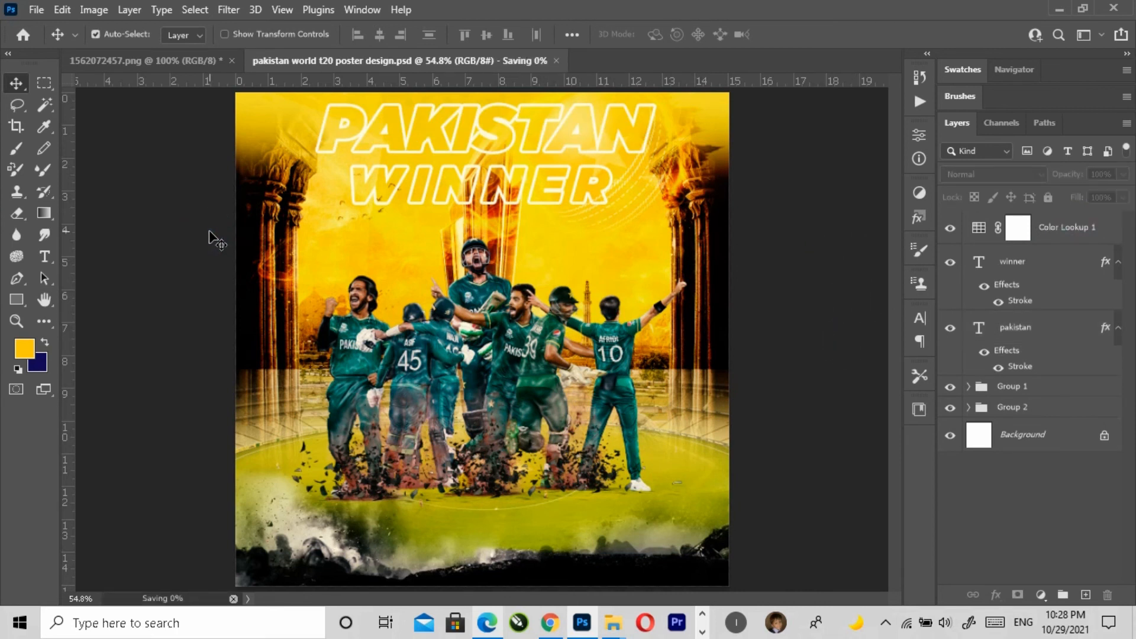
left_click(36, 10)
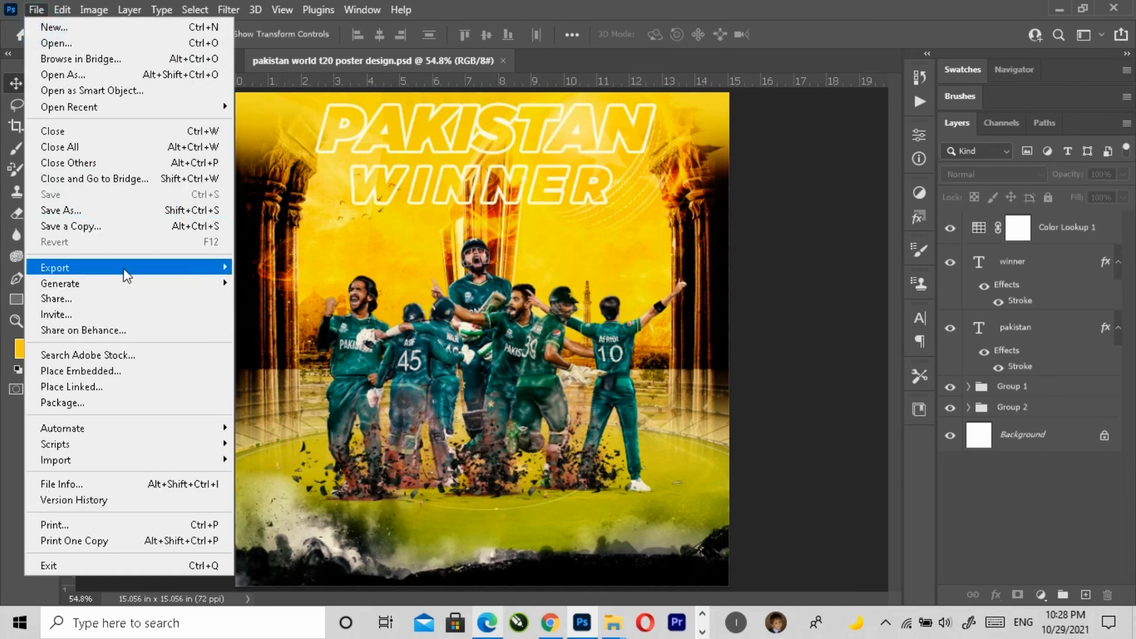
mouse_move(151, 269)
left_click(290, 294)
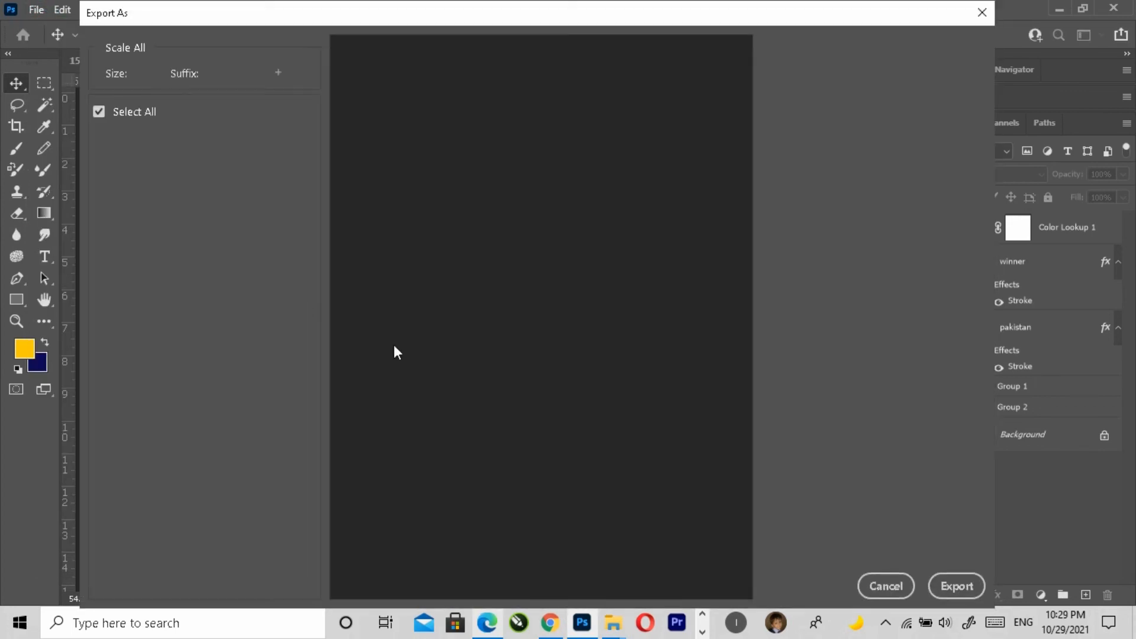
left_click(956, 585)
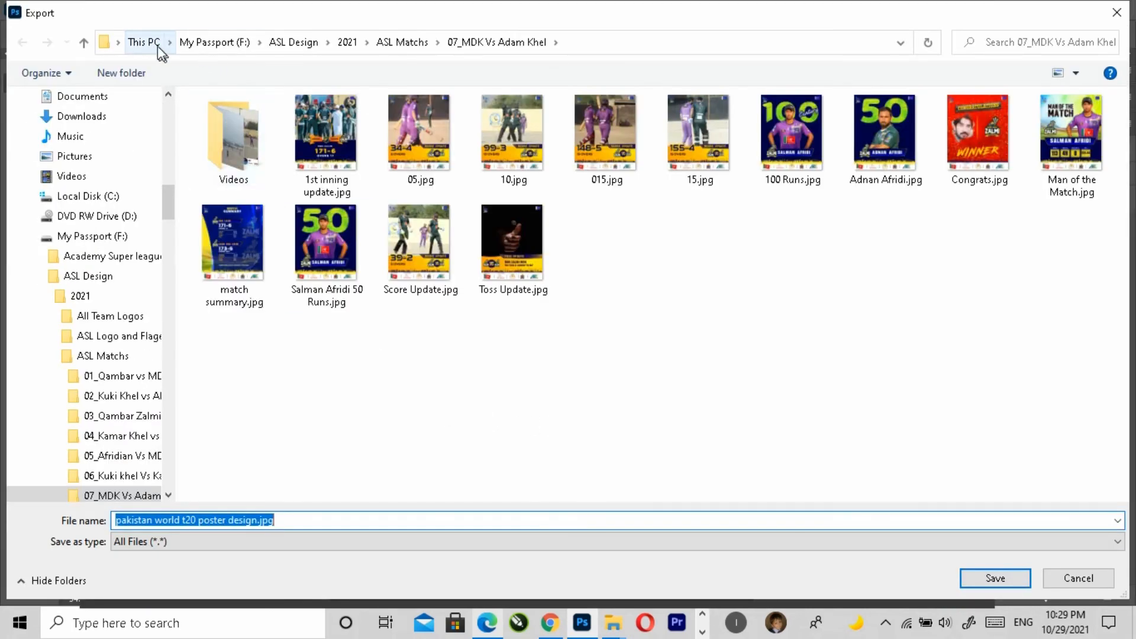
left_click_drag(168, 204, 183, 101)
left_click(68, 121)
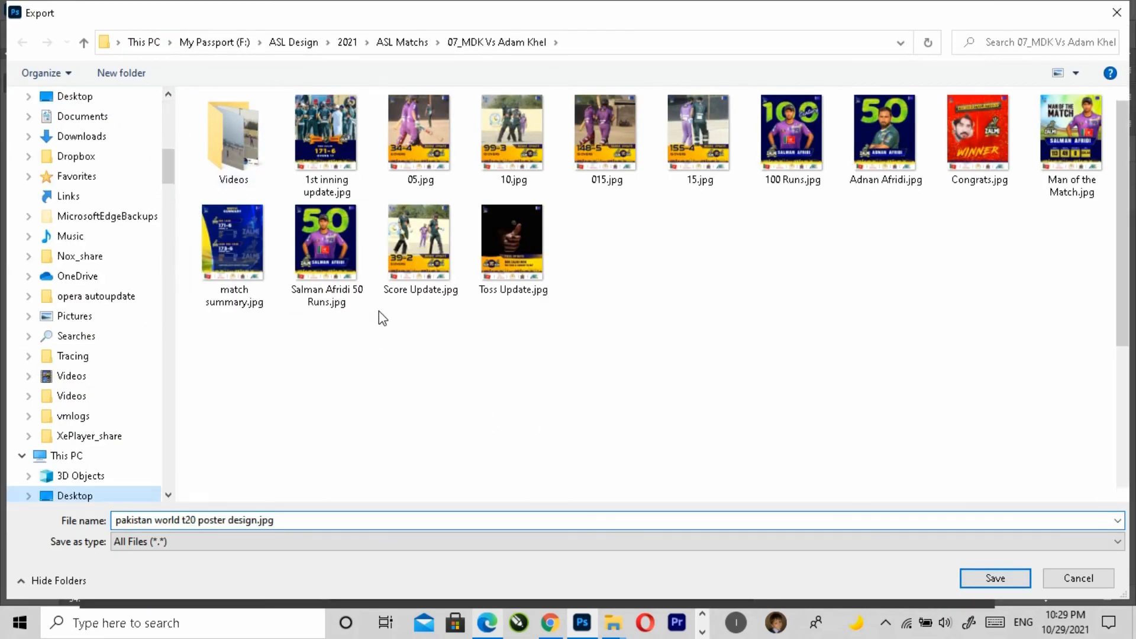
double_click(484, 293)
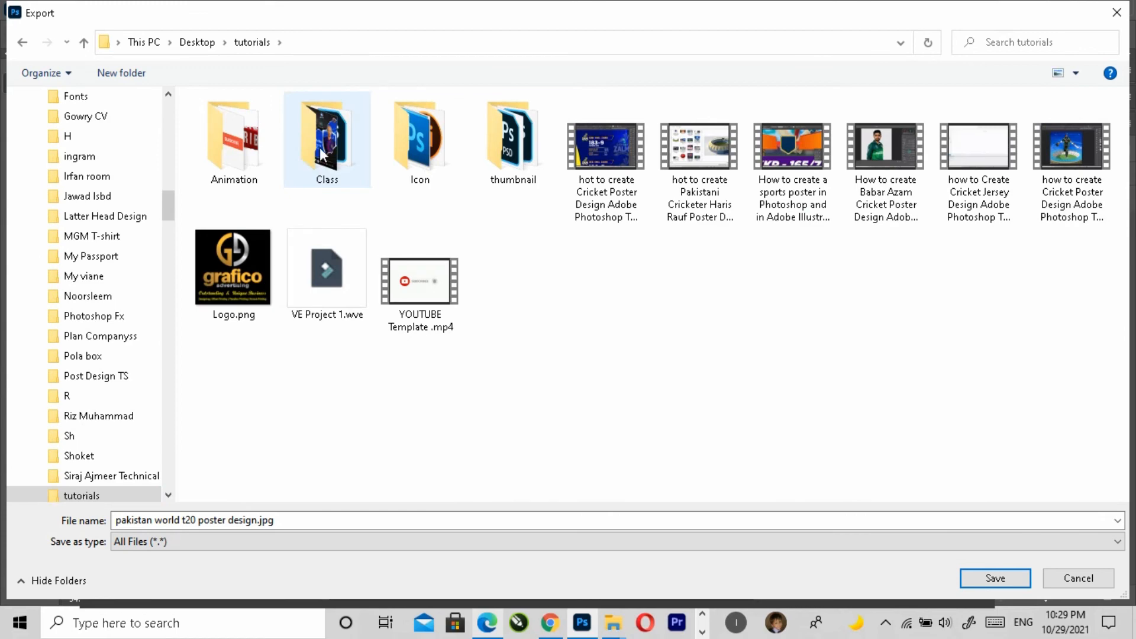
key("Return")
left_click(1008, 578)
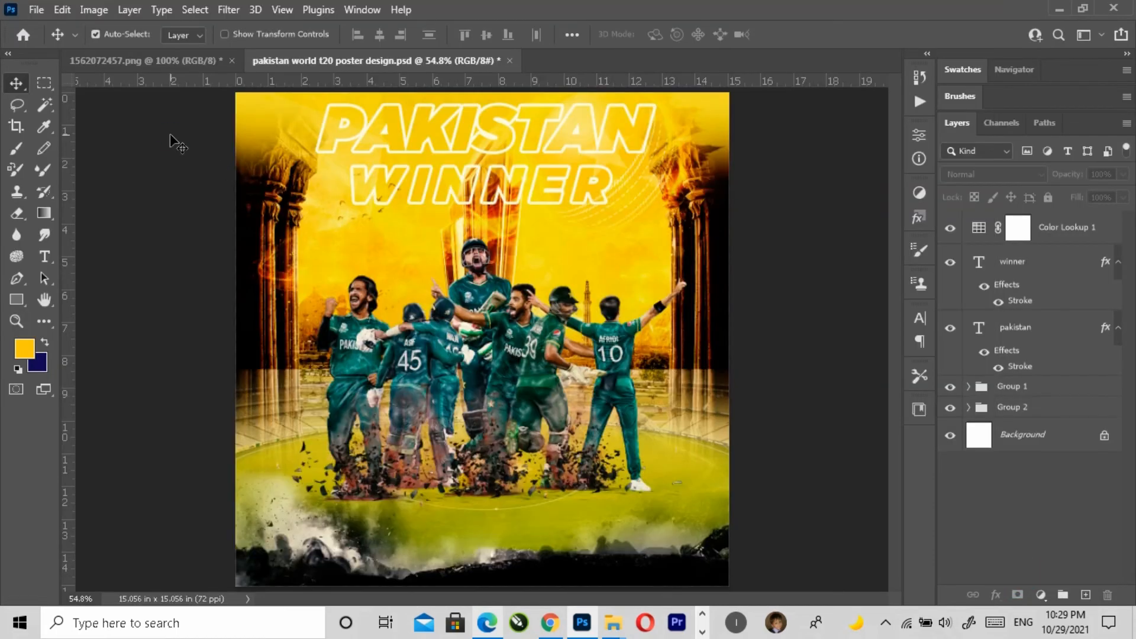
Browse the files available for opening to the exported poster in the Class folder inside Desktop > tutorials.
left_click(44, 10)
left_click(52, 42)
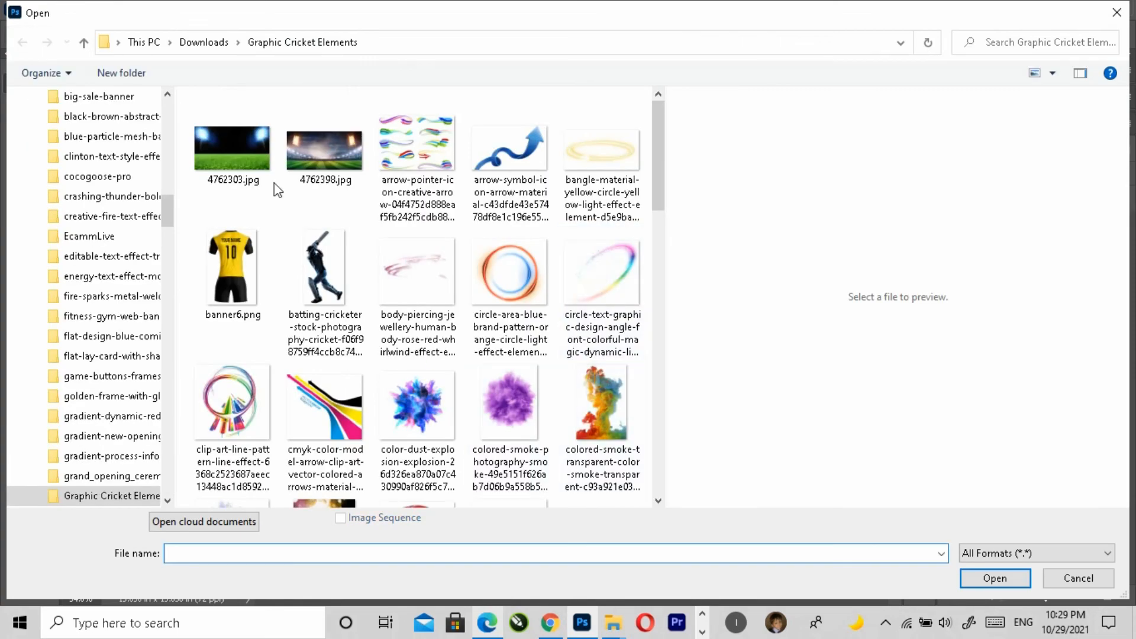
scroll(172, 172, "up", 6)
left_click_drag(172, 171, 103, 133)
left_click(102, 133)
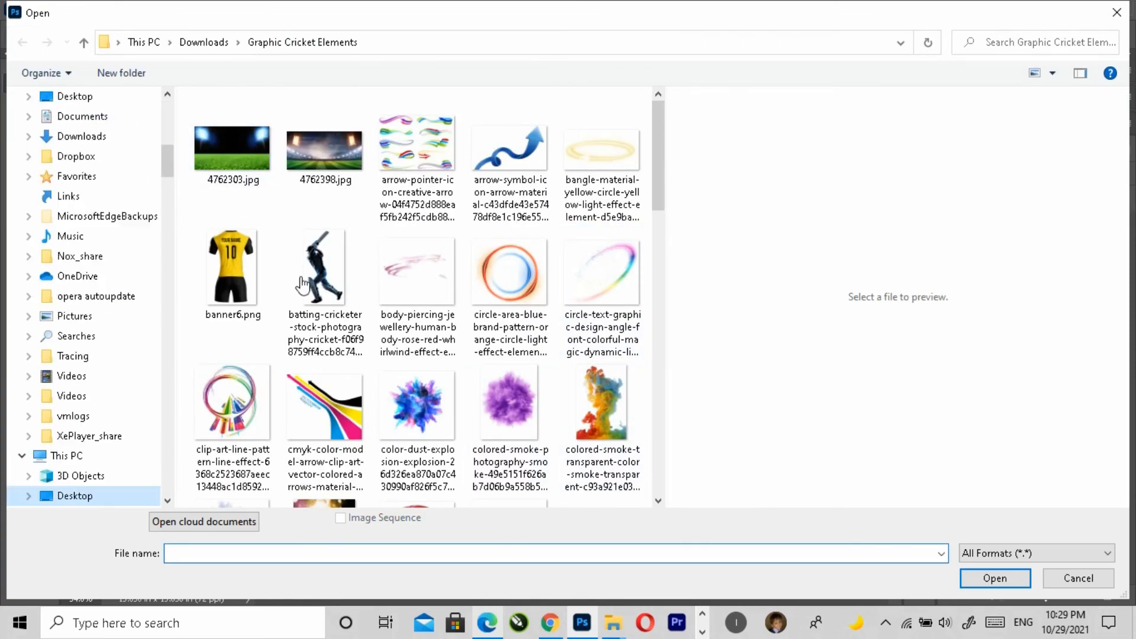
key("Return")
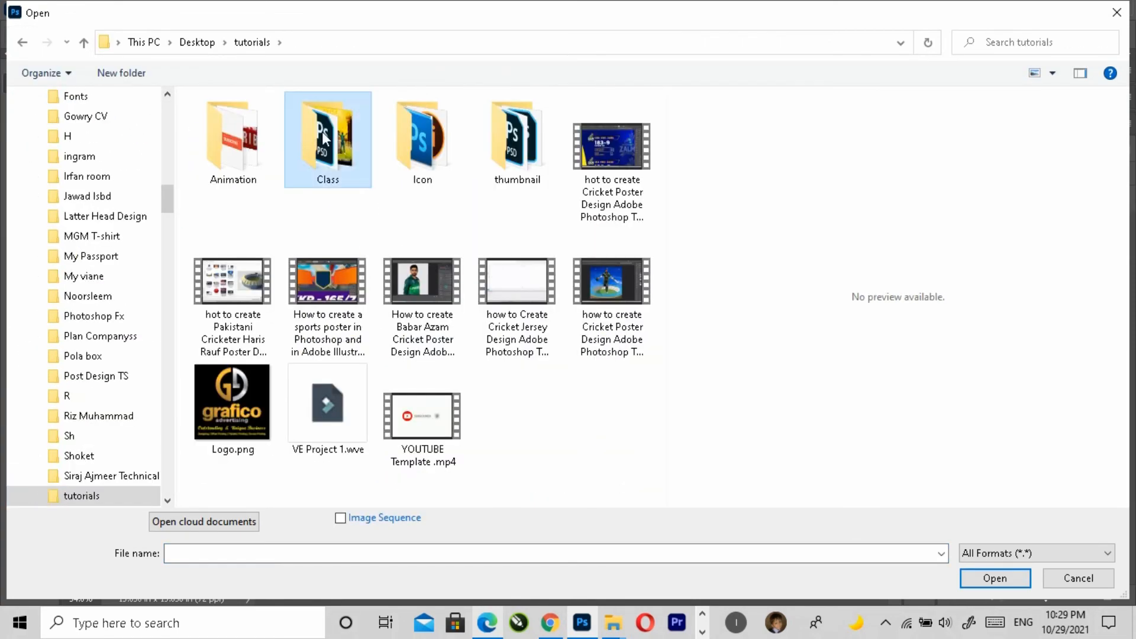
double_click(322, 133)
scroll(598, 398, "down", 3)
scroll(599, 397, "down", 1)
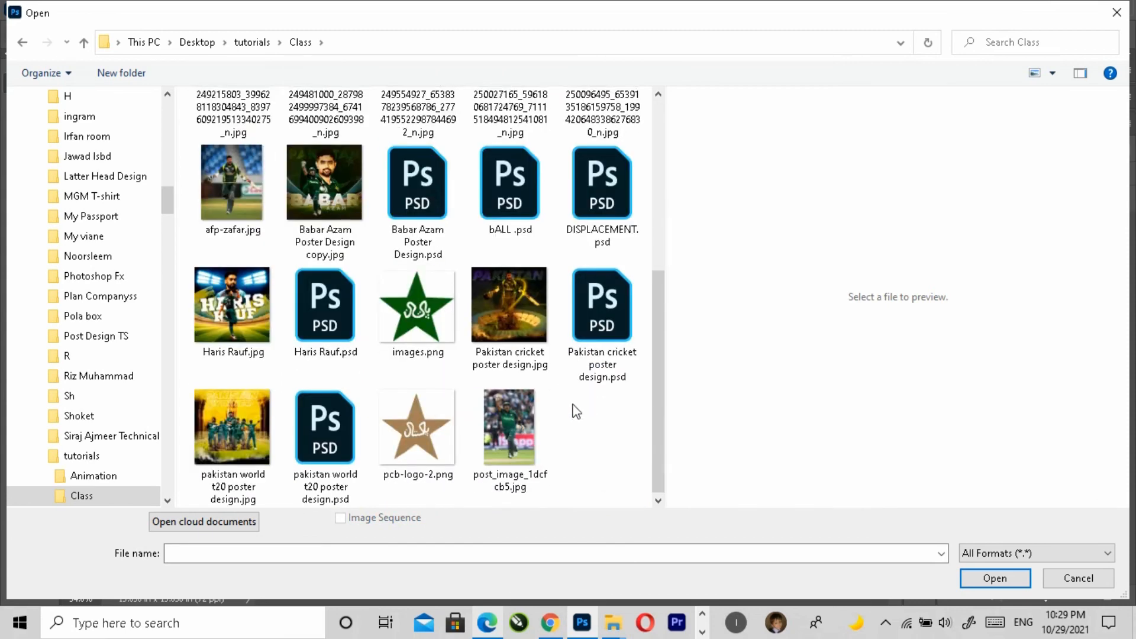
Open the exported pakistan world t20 poster design.jpg in Photos, maximize the window, and examine the players and debris effects up close.
left_click(232, 426)
right_click(233, 429)
left_click(340, 89)
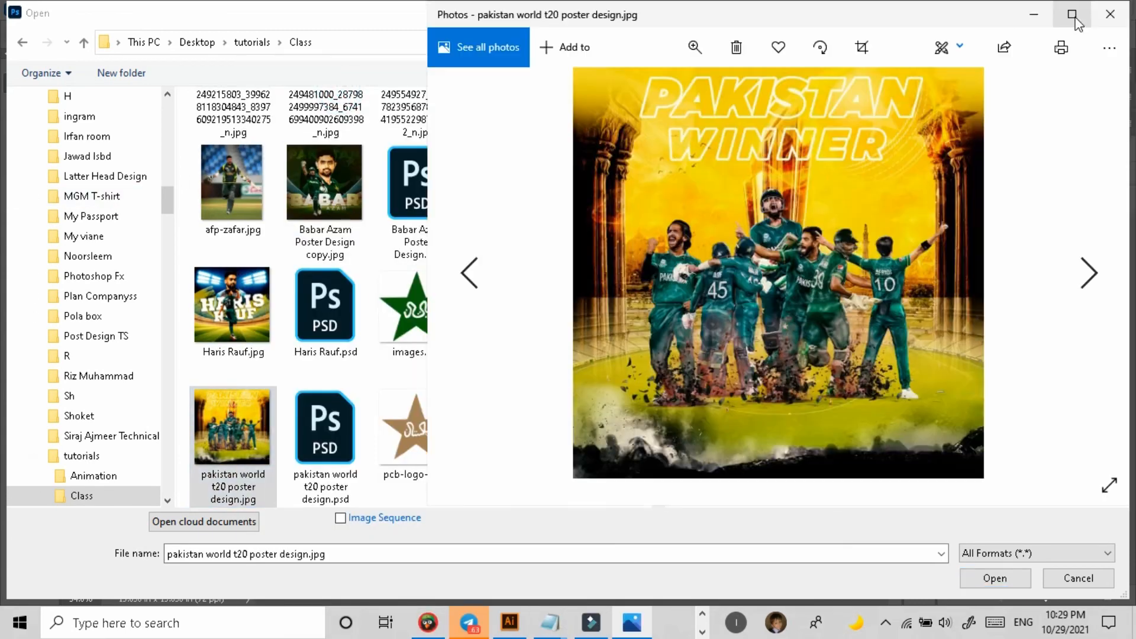
left_click(1076, 18)
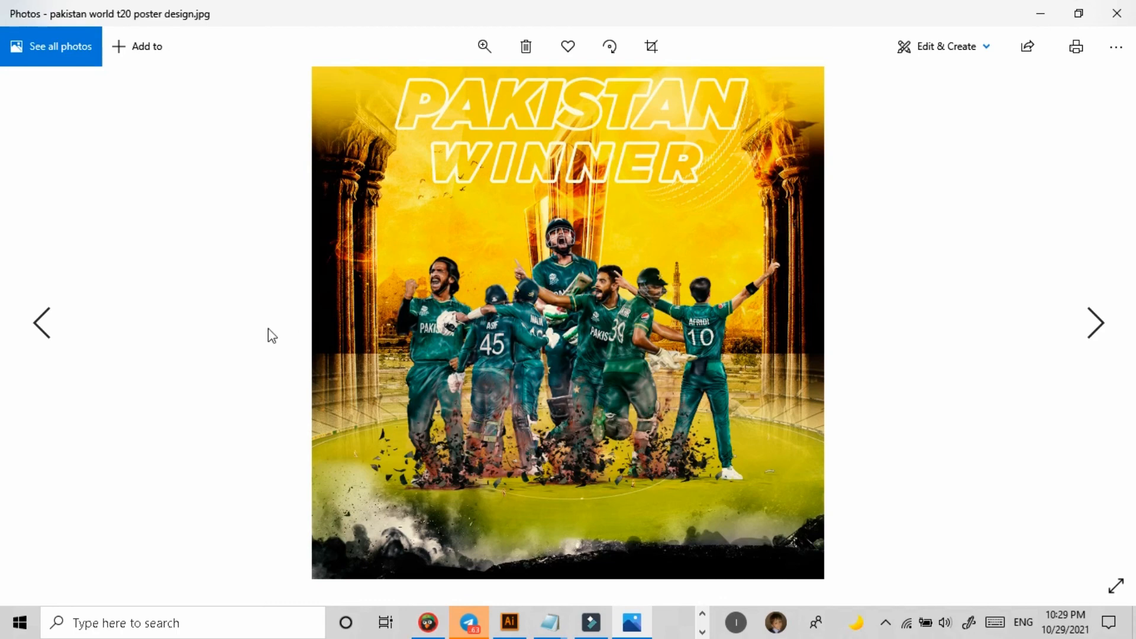
scroll(620, 332, "up", 5)
scroll(622, 325, "down", 5)
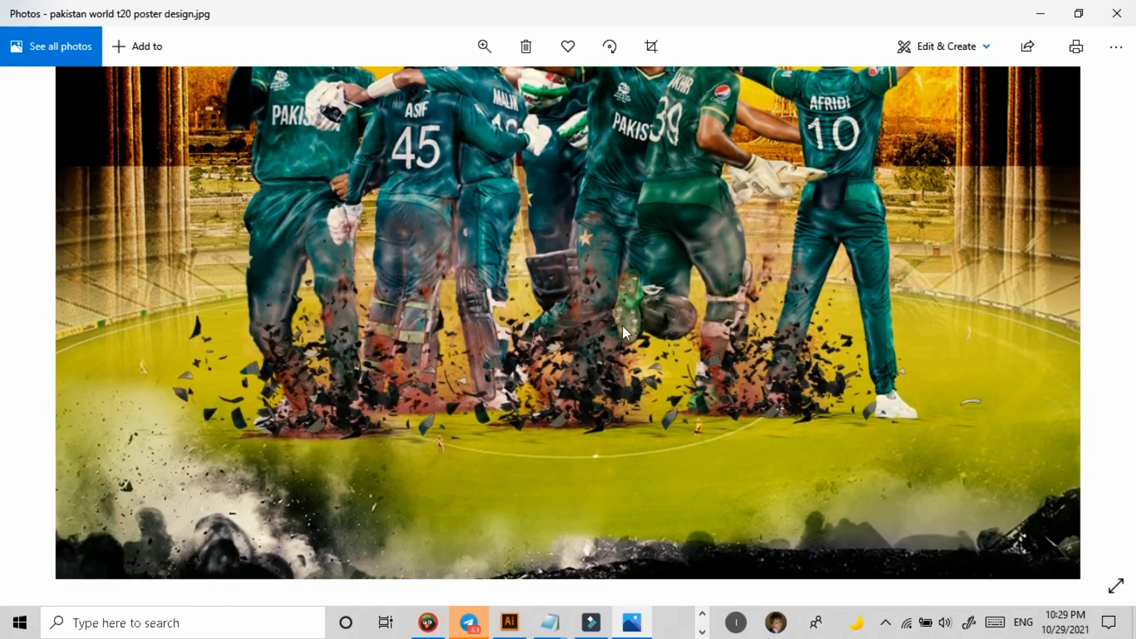
scroll(613, 197, "up", 5)
scroll(652, 310, "down", 3)
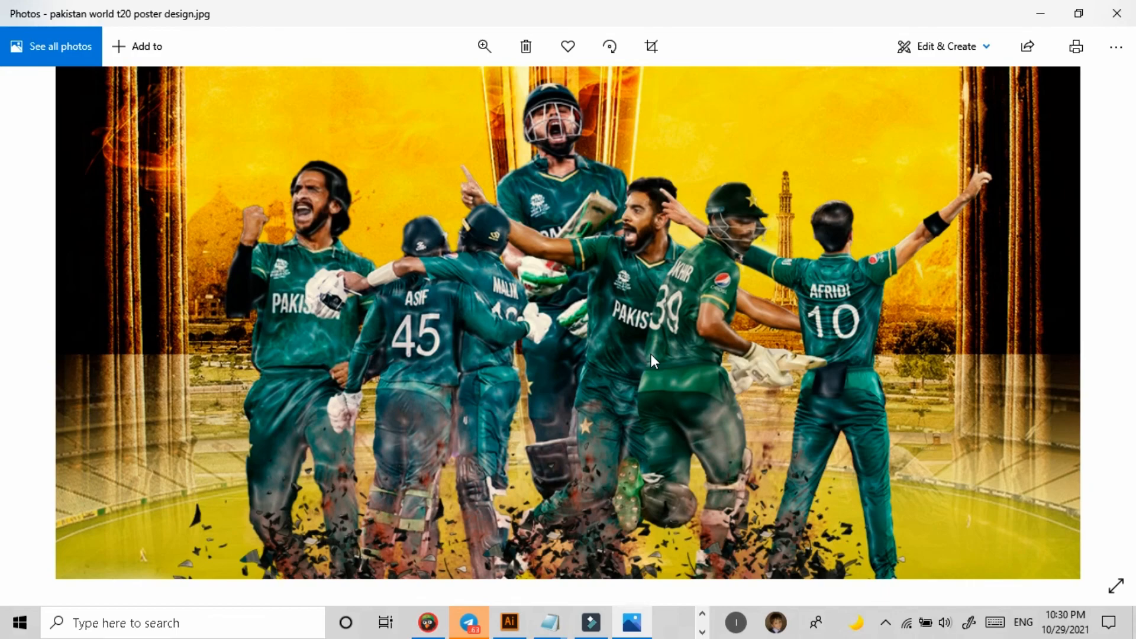
scroll(650, 354, "down", 5)
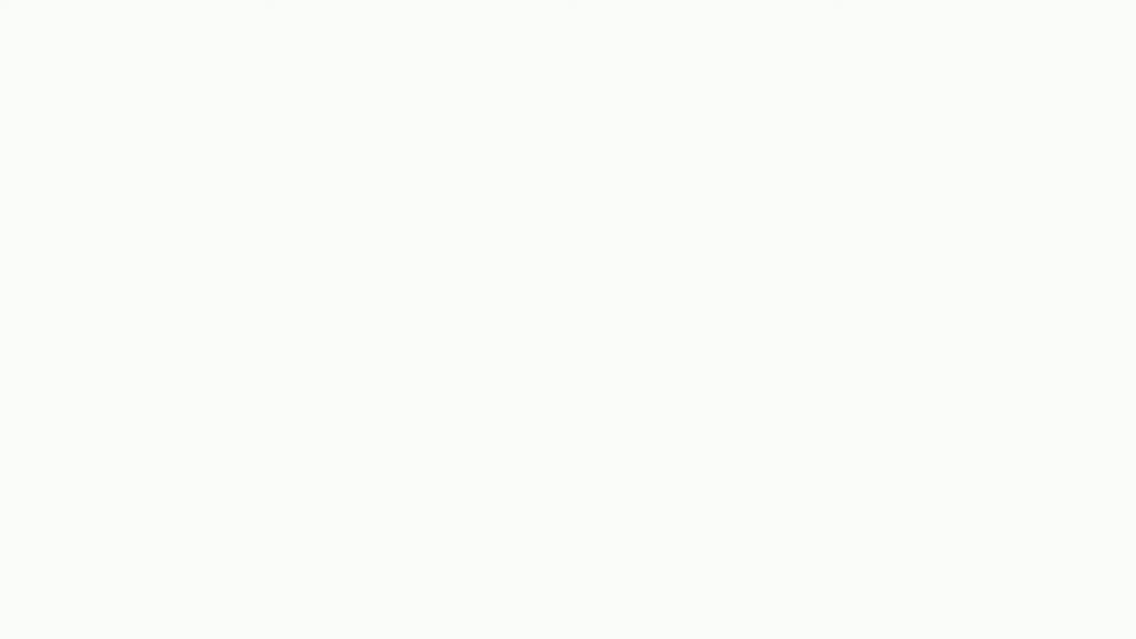